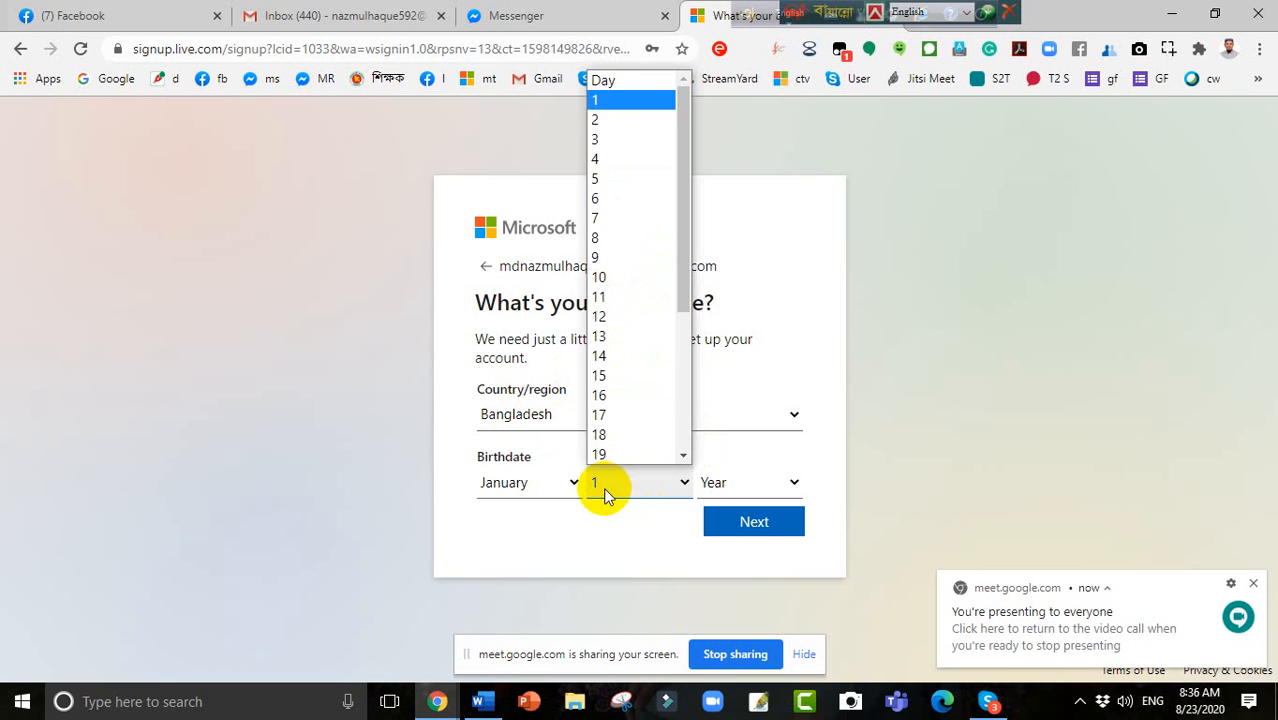
Set the birthdate to day 20, year 1992, continue, and submit the verification characters.
scroll(605, 425, "down", 2)
scroll(605, 425, "down", 1)
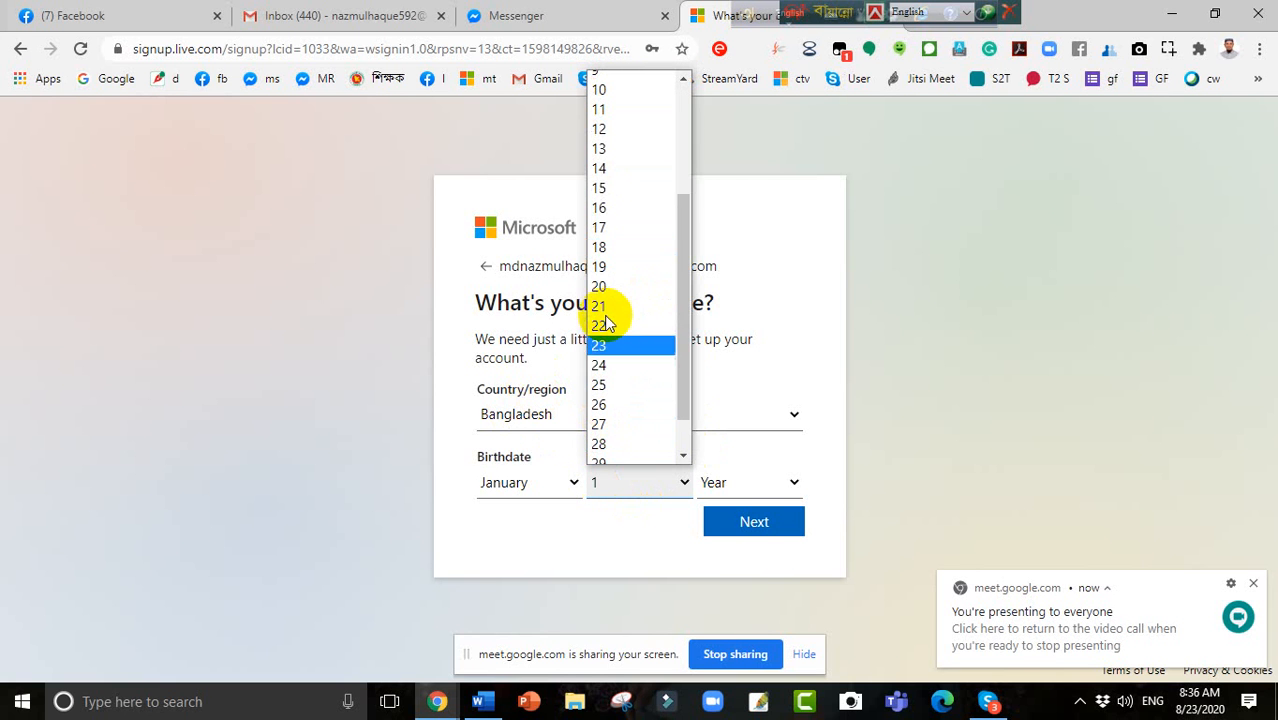
left_click(608, 287)
left_click(716, 484)
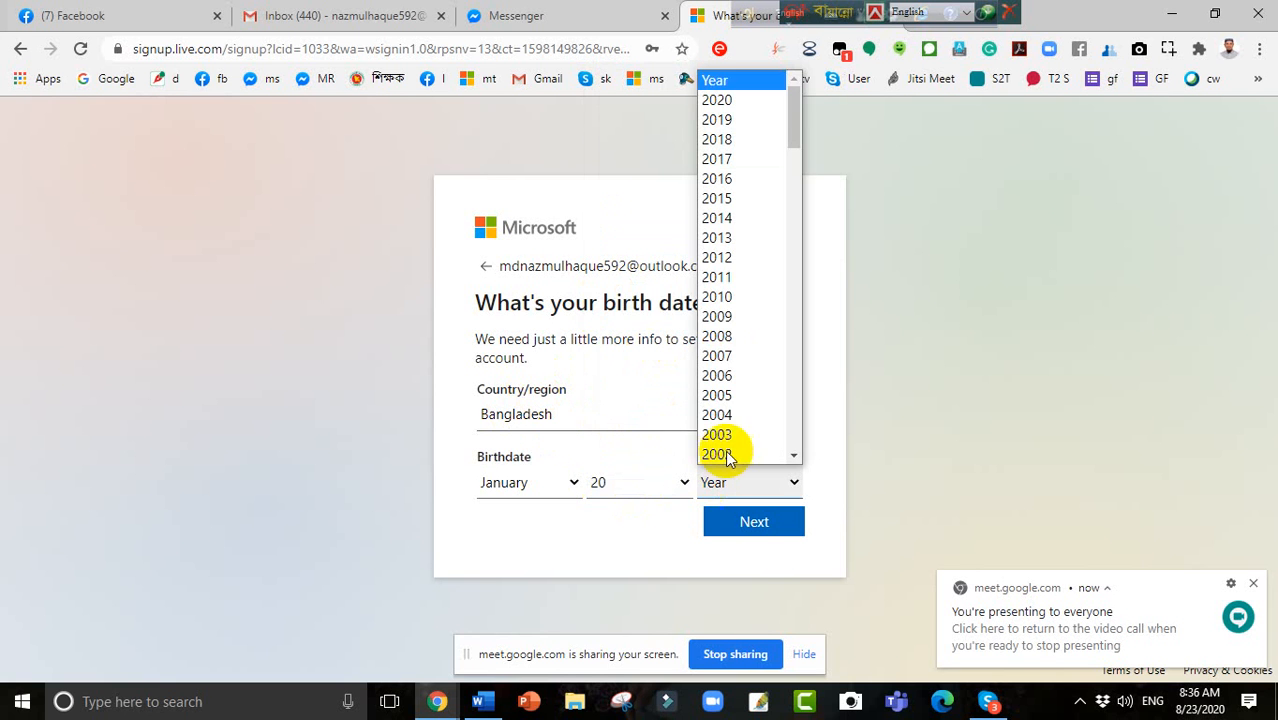
scroll(753, 225, "down", 10)
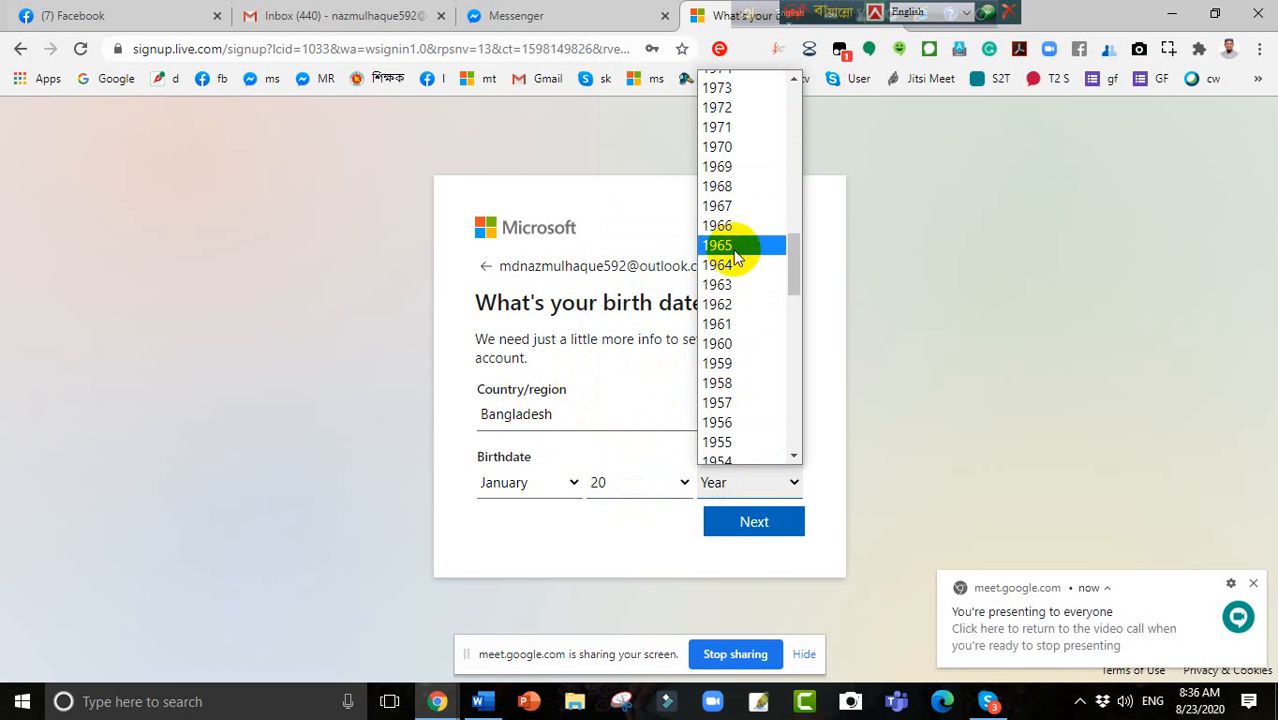
scroll(734, 290, "up", 6)
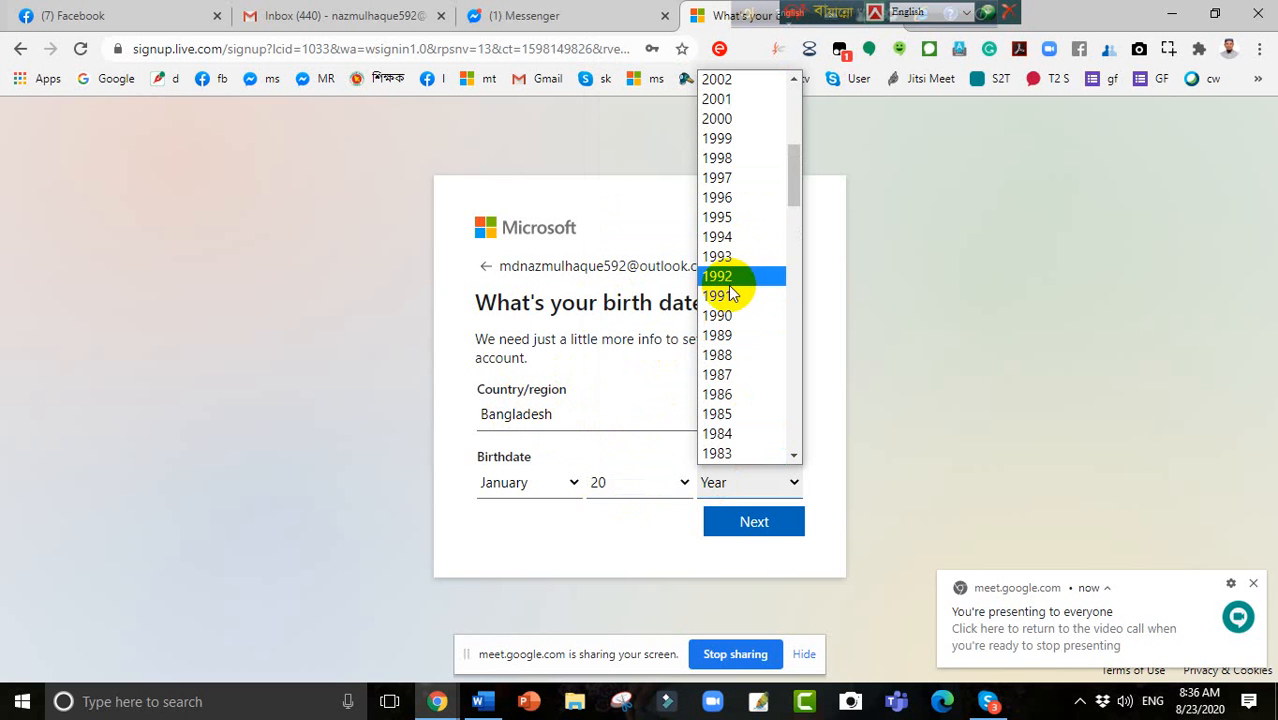
left_click(722, 278)
left_click(745, 521)
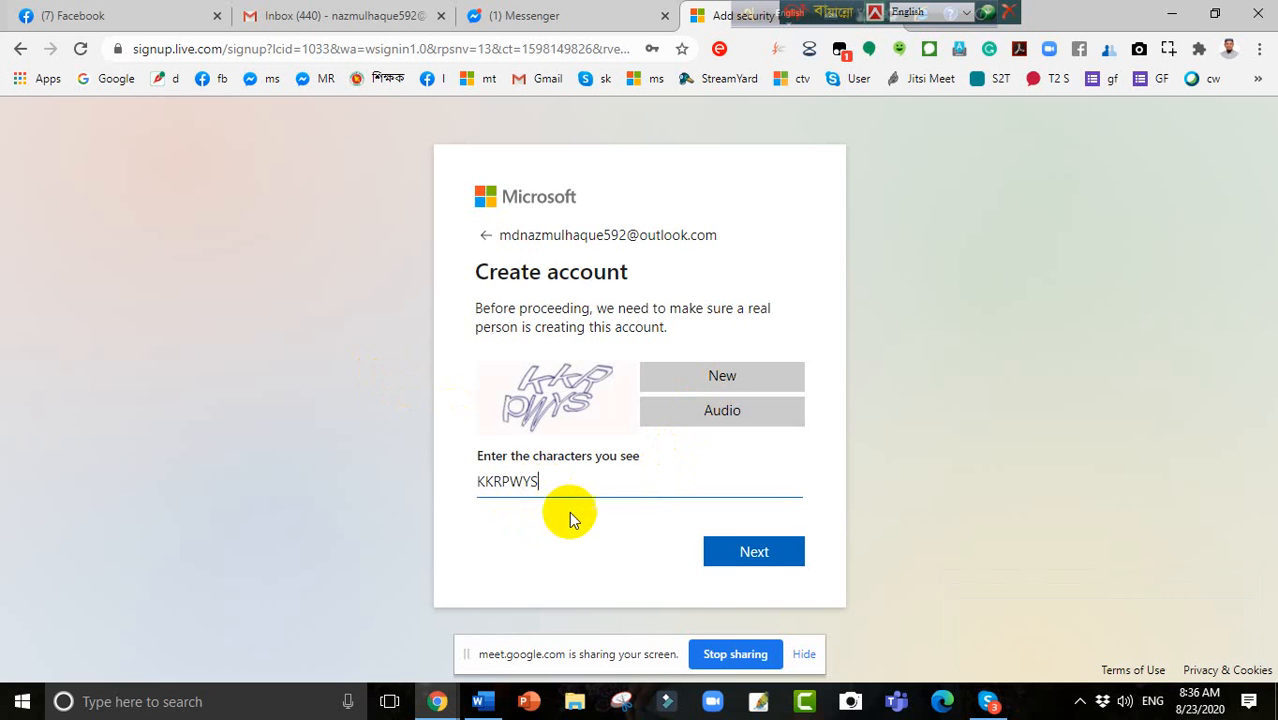
left_click(754, 547)
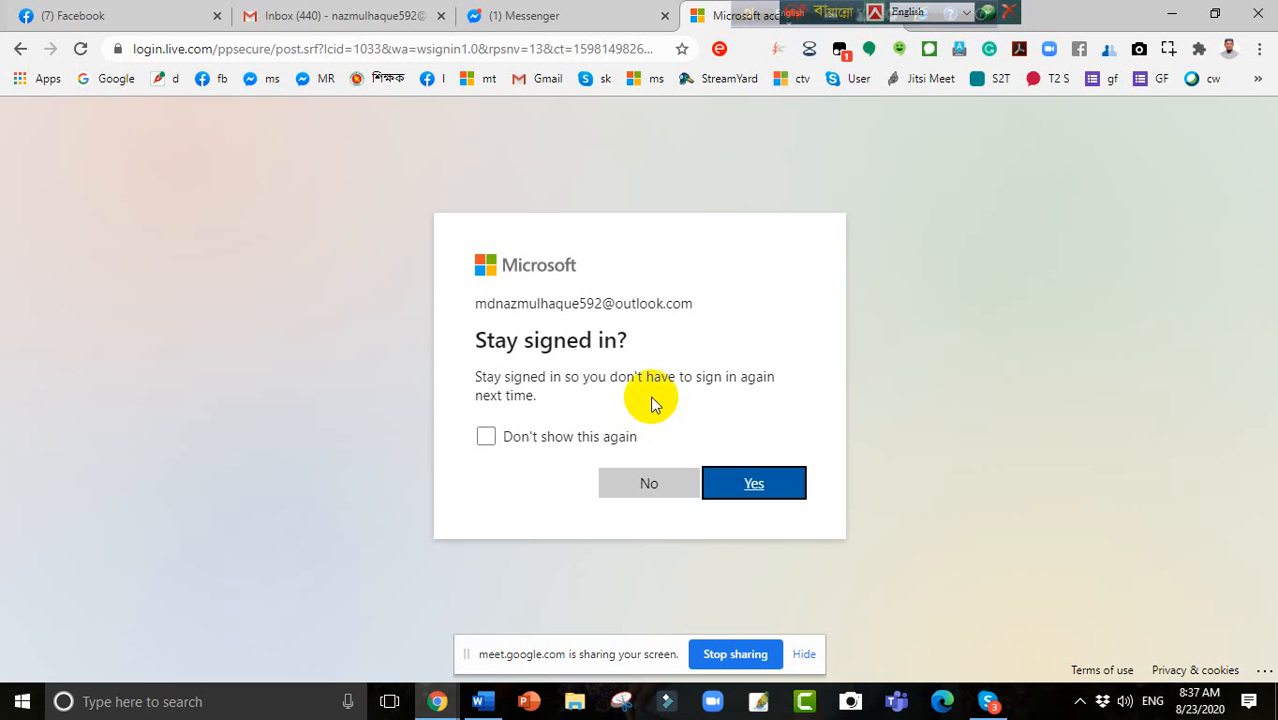
Choose to stay signed in, then go back past the services-unavailable error to the password page.
left_click(755, 488)
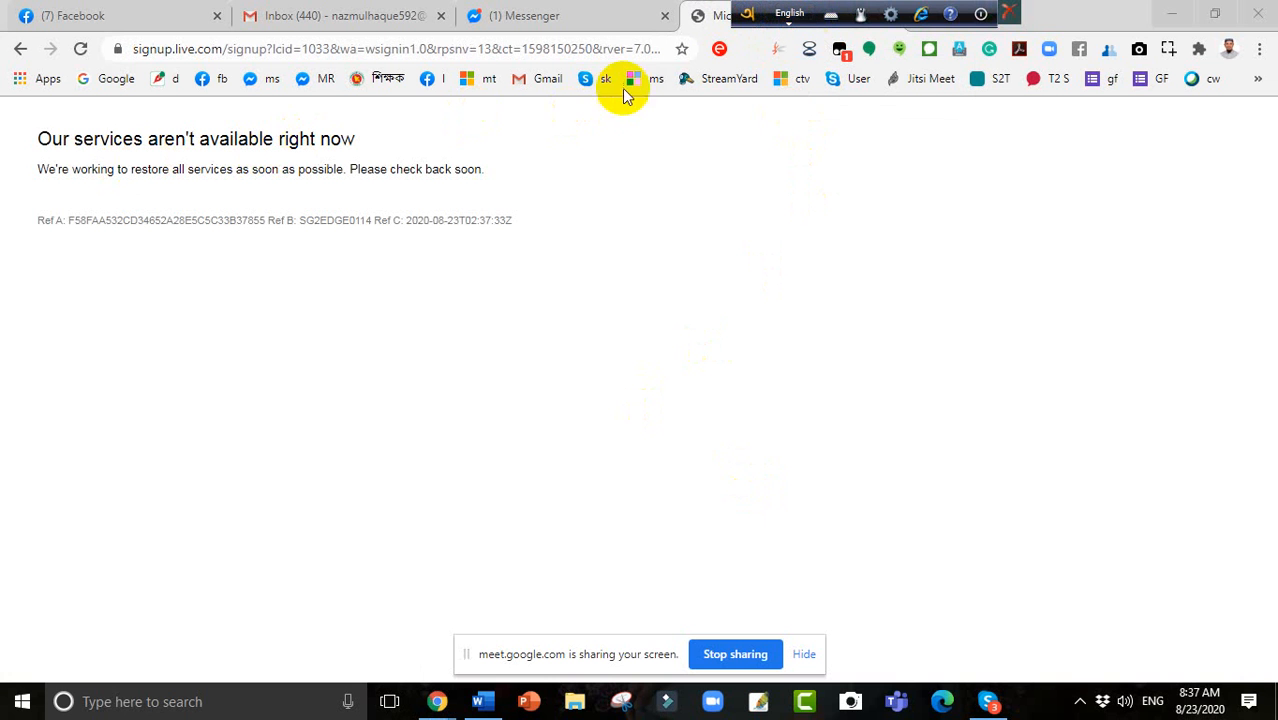
left_click_drag(772, 24, 897, 14)
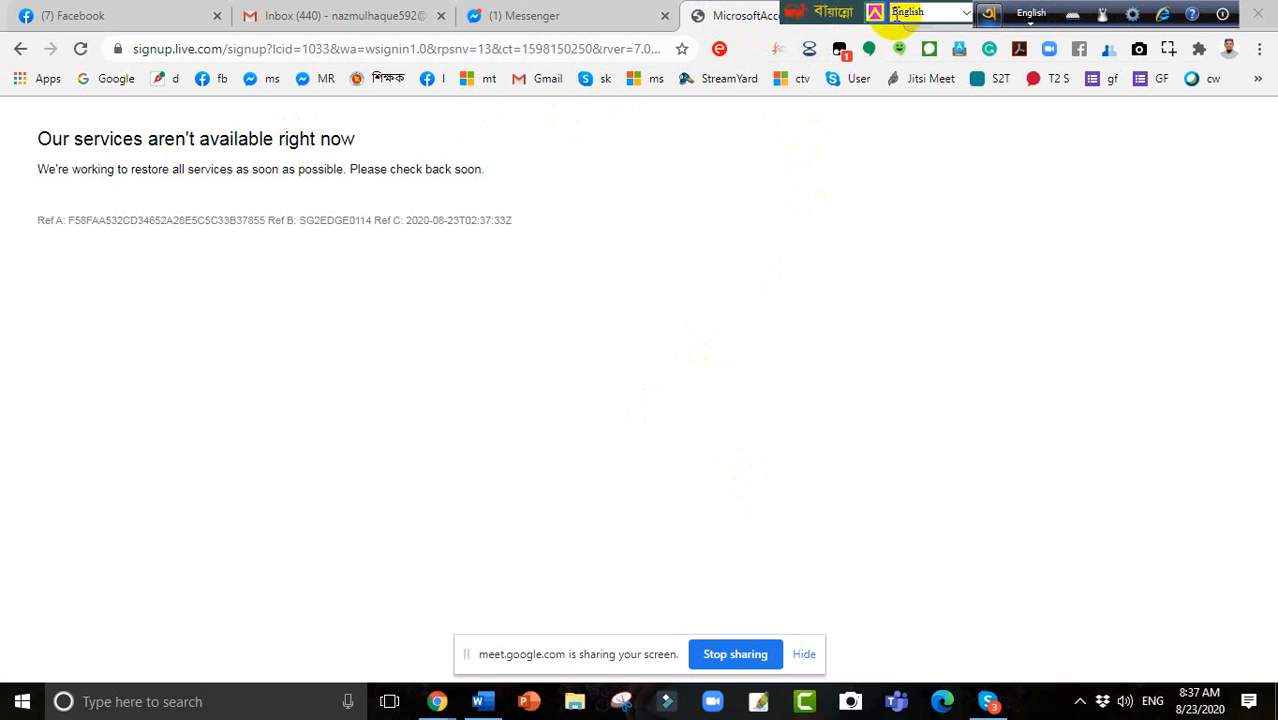
left_click(21, 53)
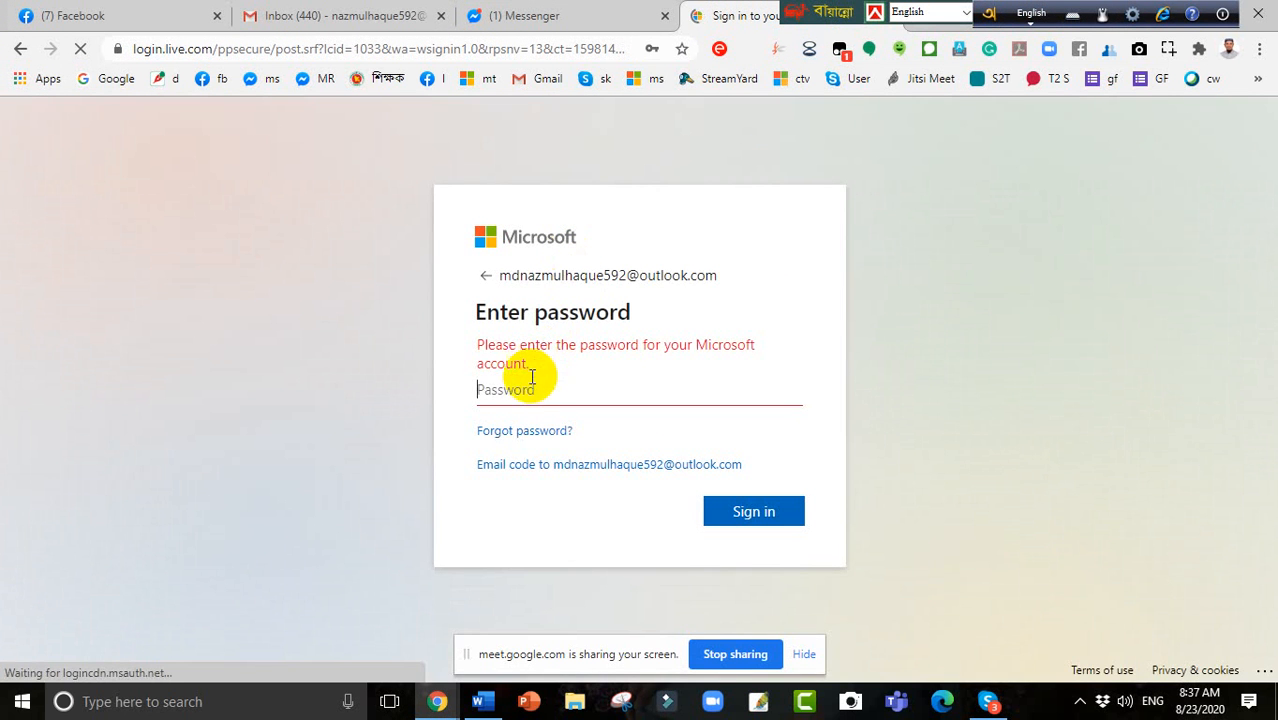
Sign in with the account password and decline Chrome's offer to save it.
left_click(521, 392)
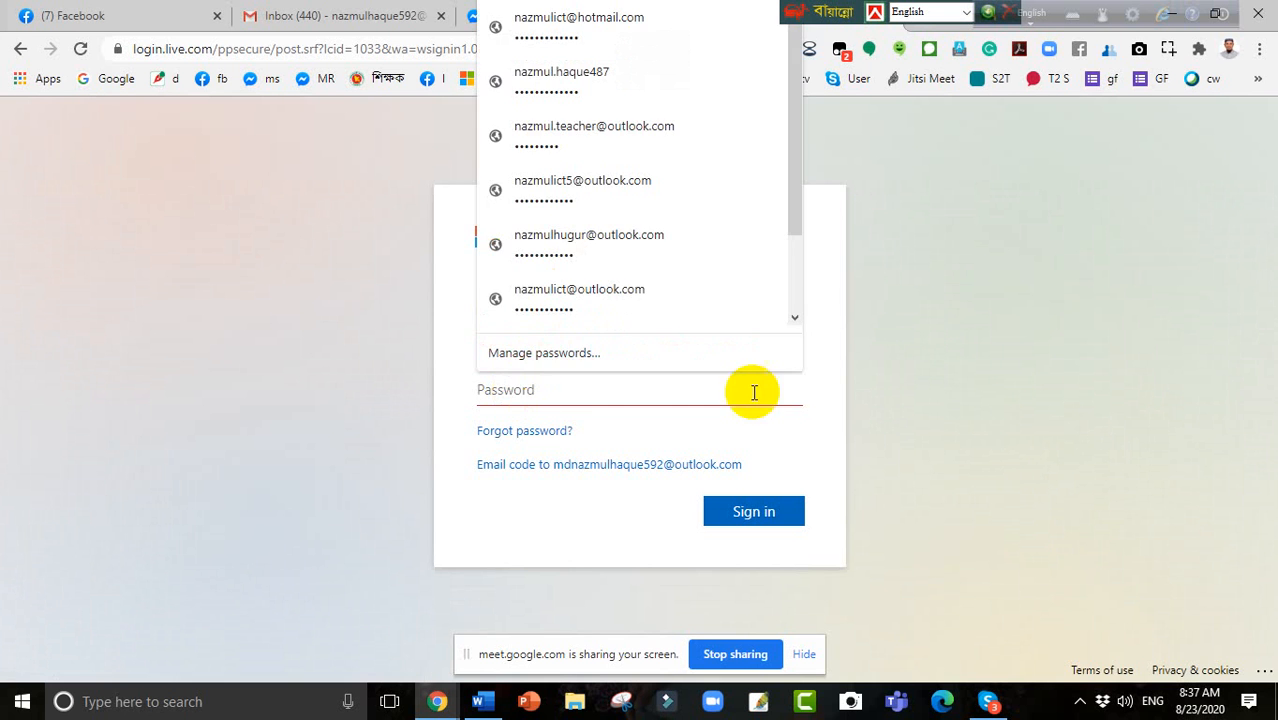
left_click(990, 348)
left_click(616, 389)
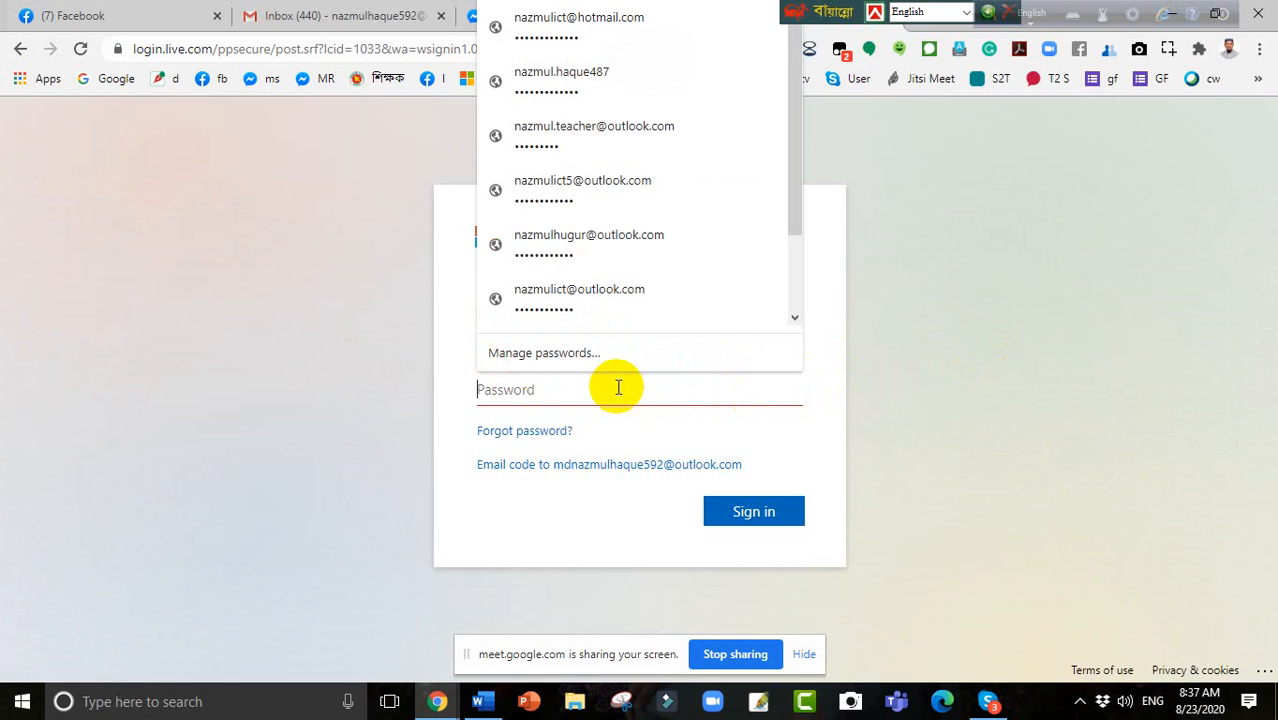
type("*")
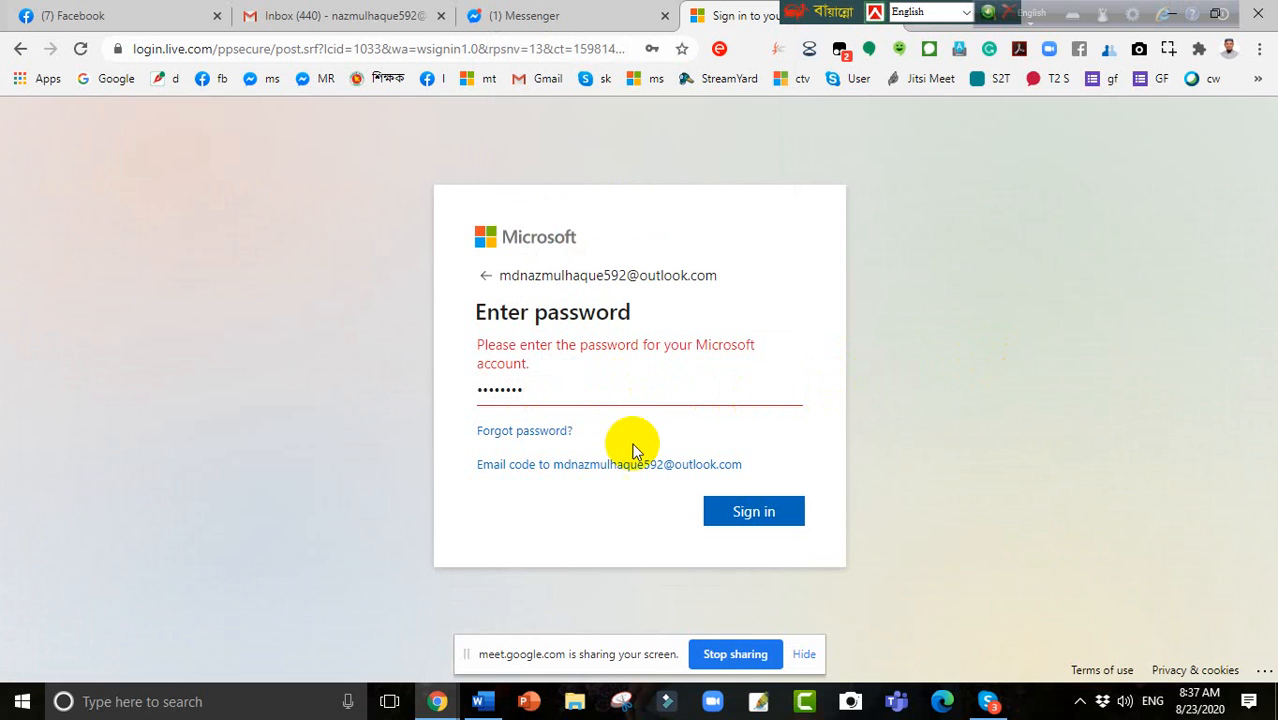
left_click(740, 510)
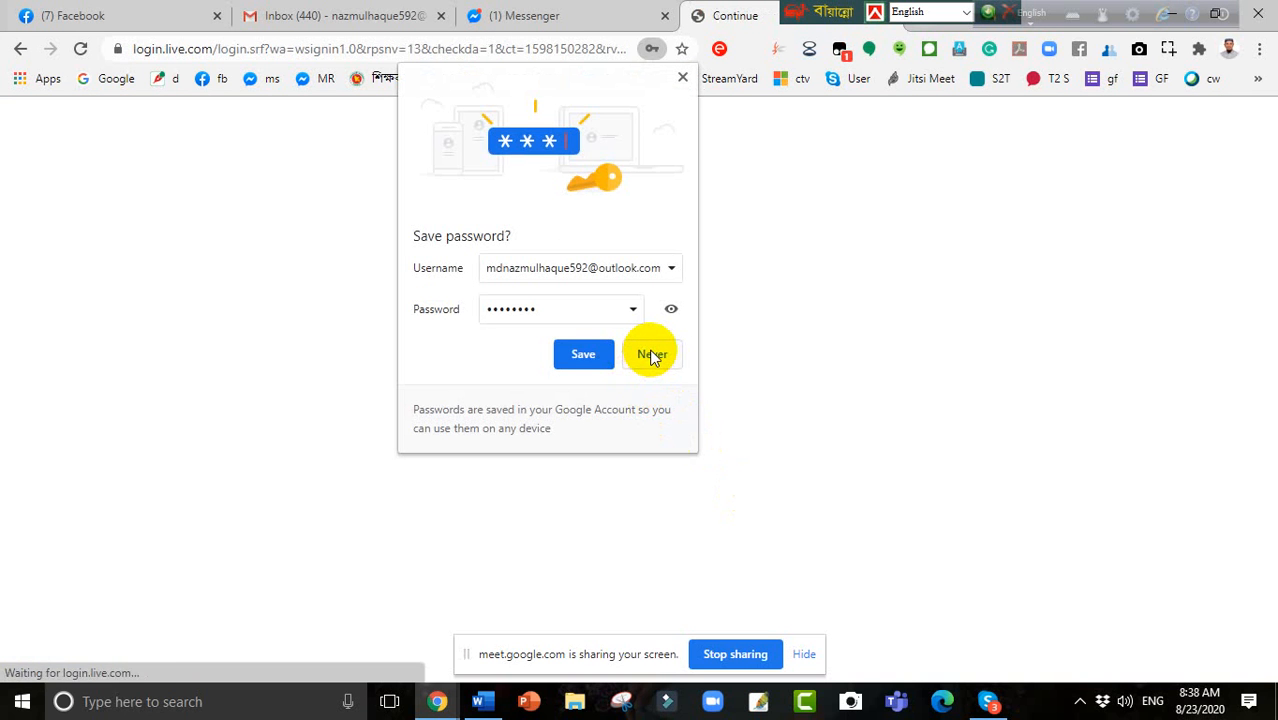
left_click(652, 355)
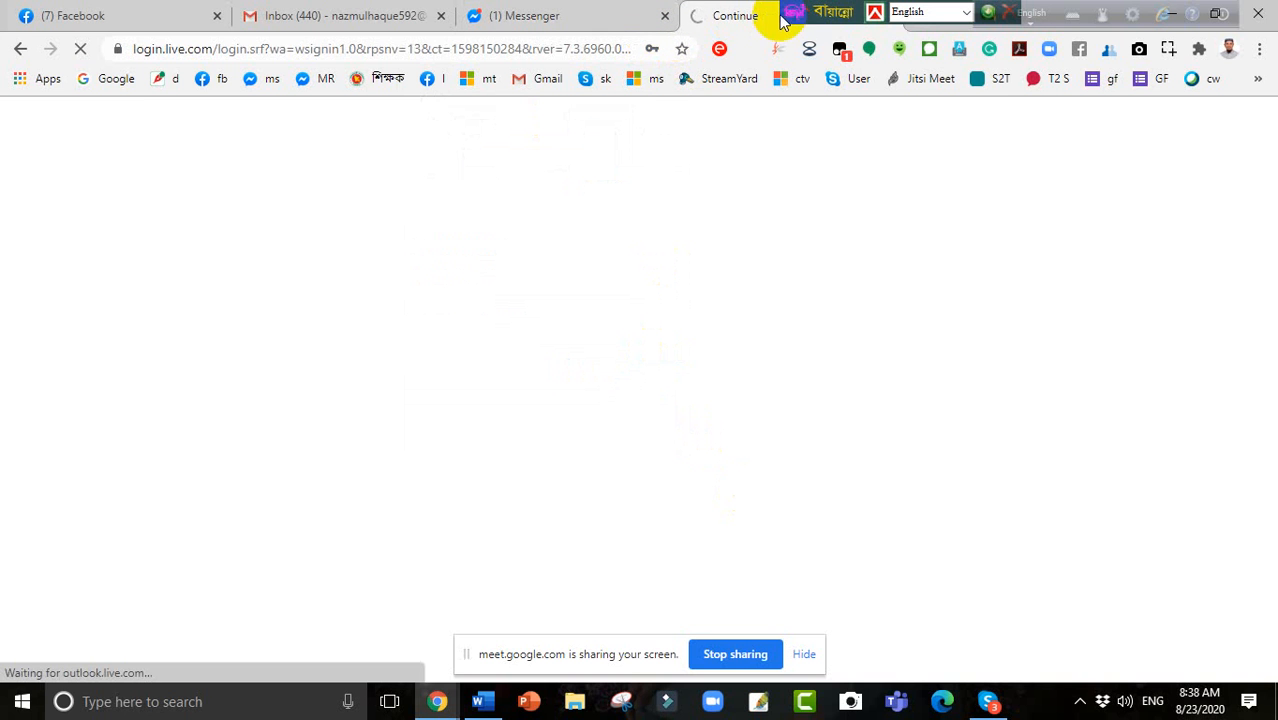
left_click_drag(784, 12, 872, 20)
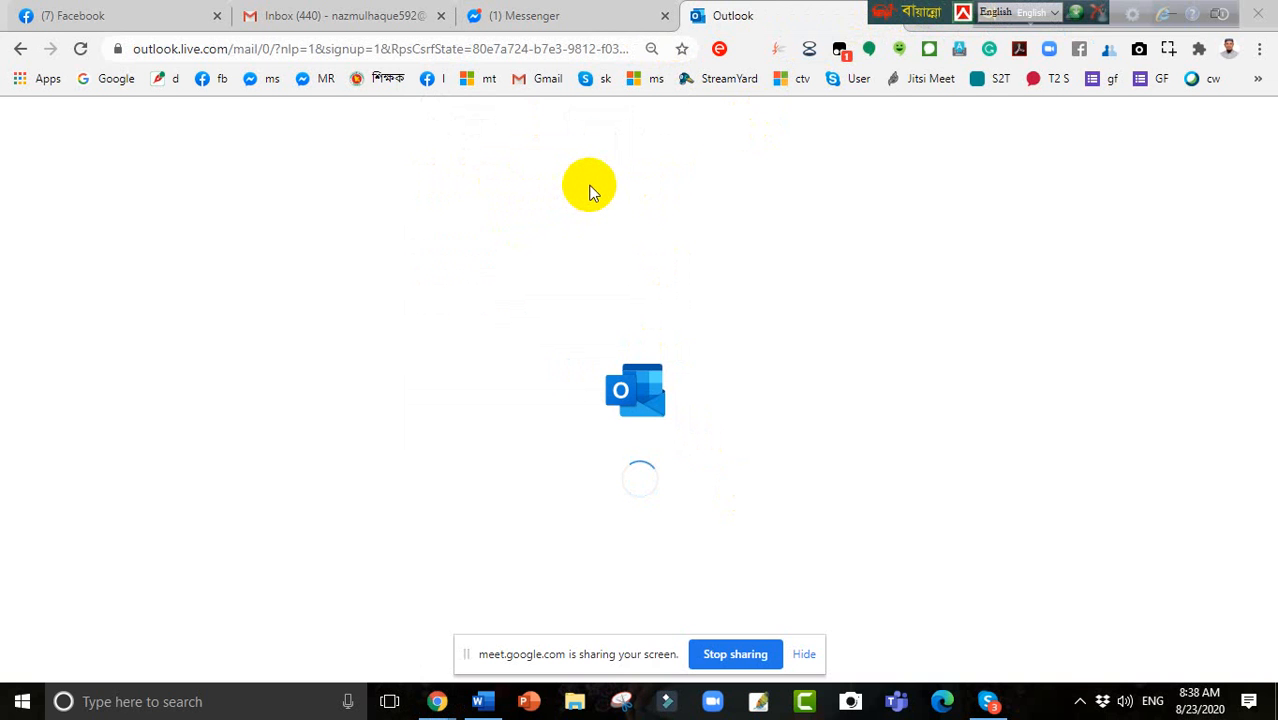
Close the Messenger tab, add a blank new tab, and return to the Outlook inbox.
left_click(664, 16)
left_click(699, 15)
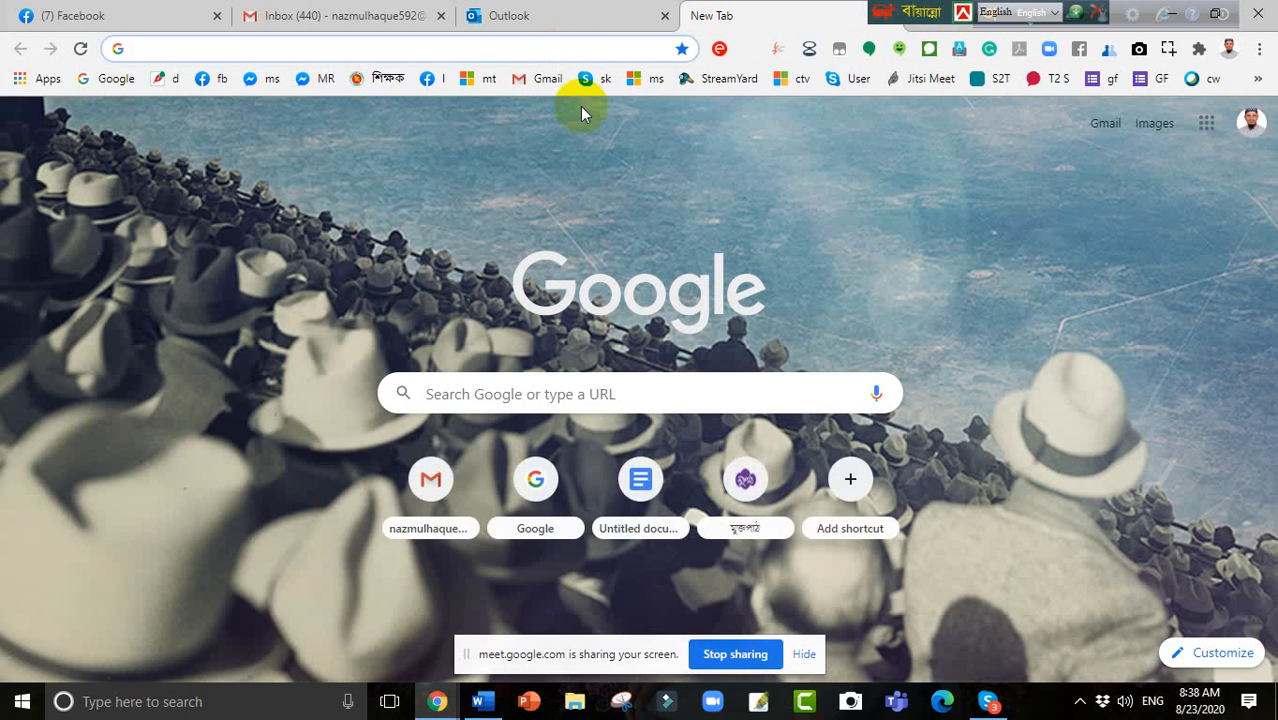
left_click(577, 12)
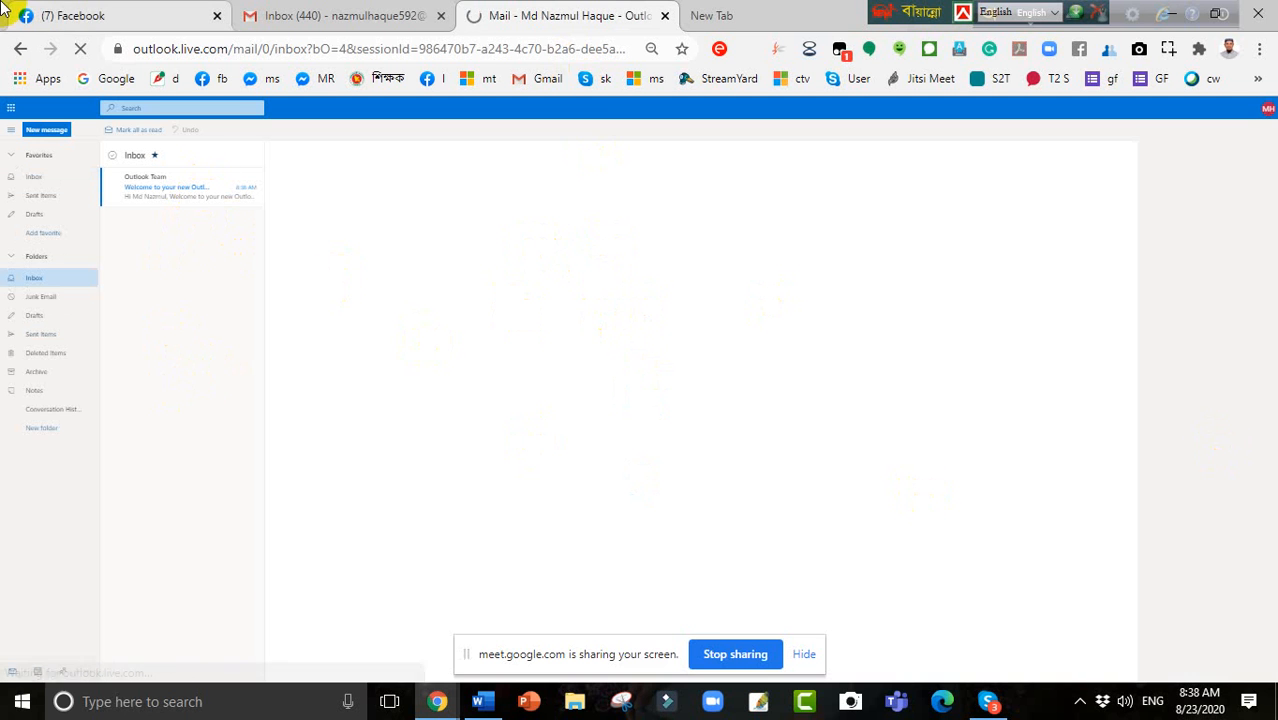
Sign out of the Outlook account from the account panel.
key("ctrl+minus")
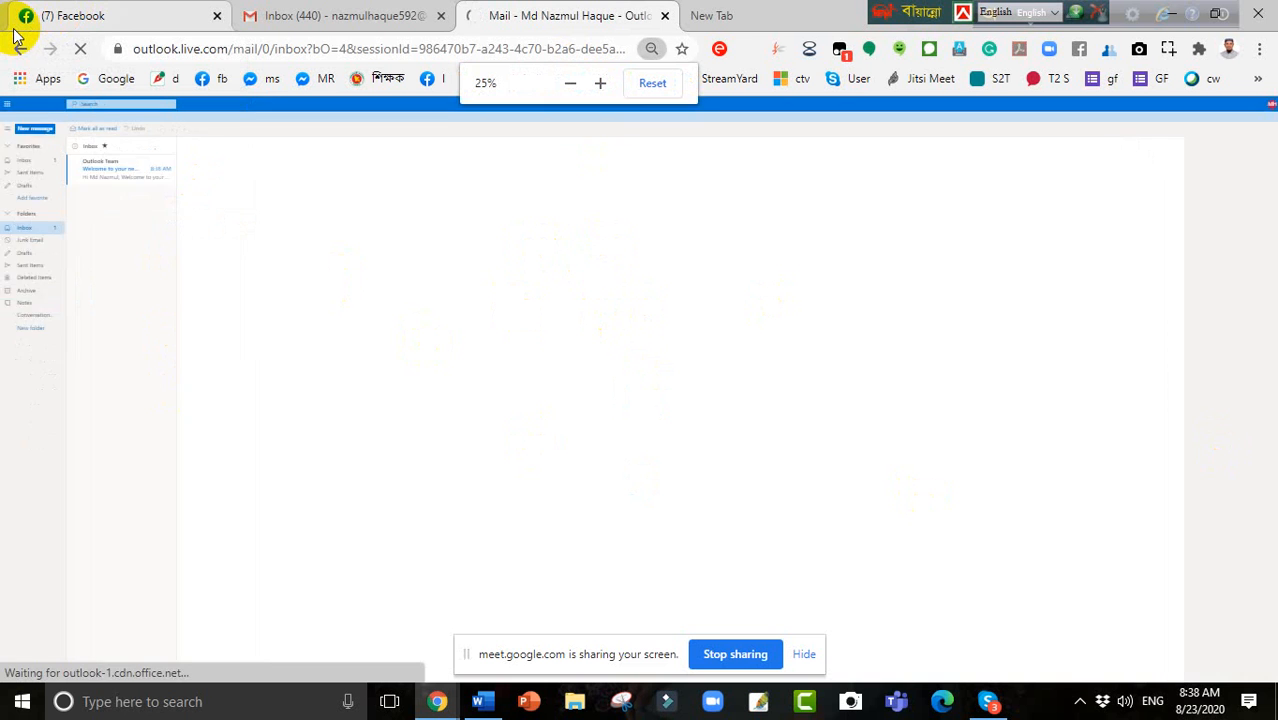
key("ctrl+plus")
key("ctrl+plus")
key("ctrl+plus")
key("ctrl+plus")
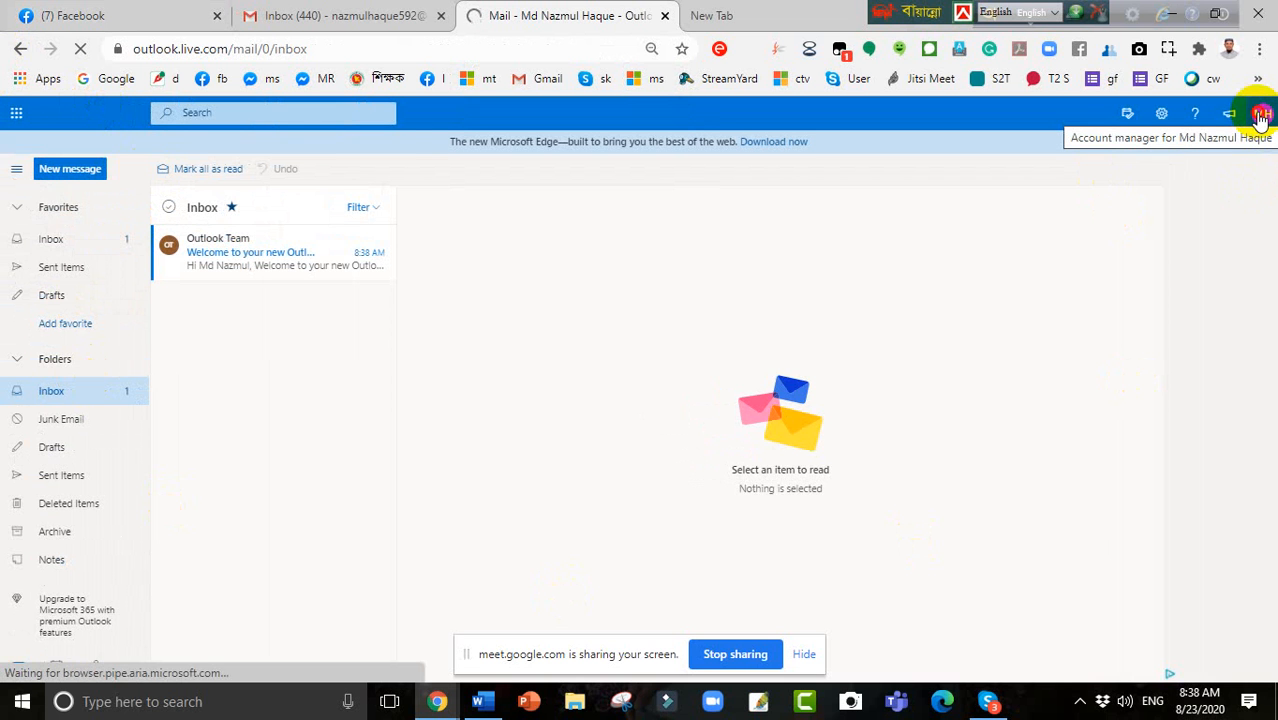
left_click(1261, 115)
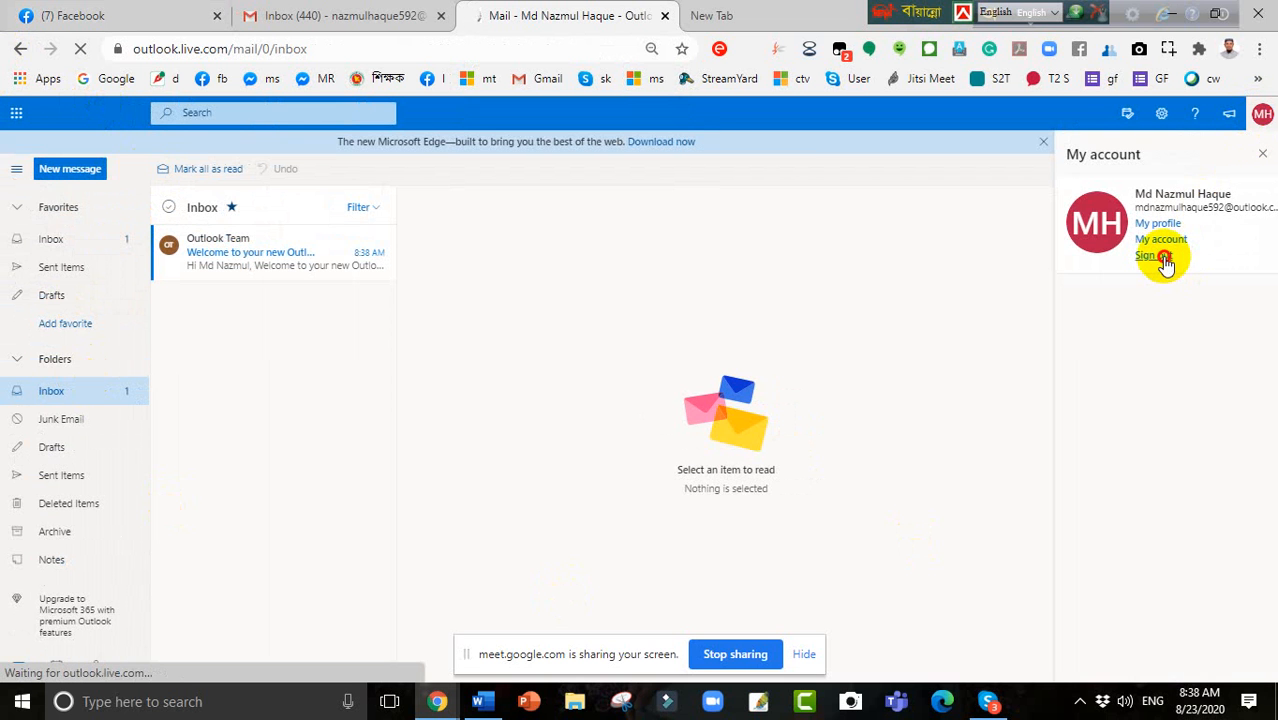
left_click(1155, 256)
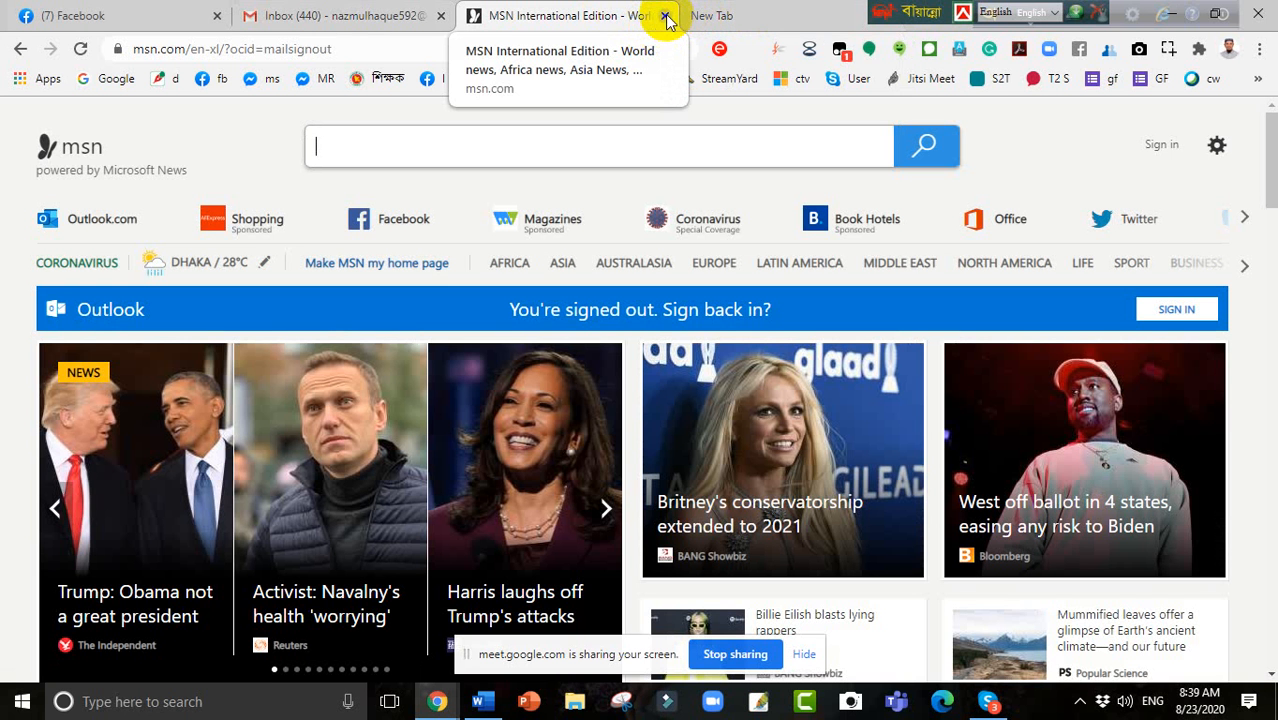
left_click(718, 15)
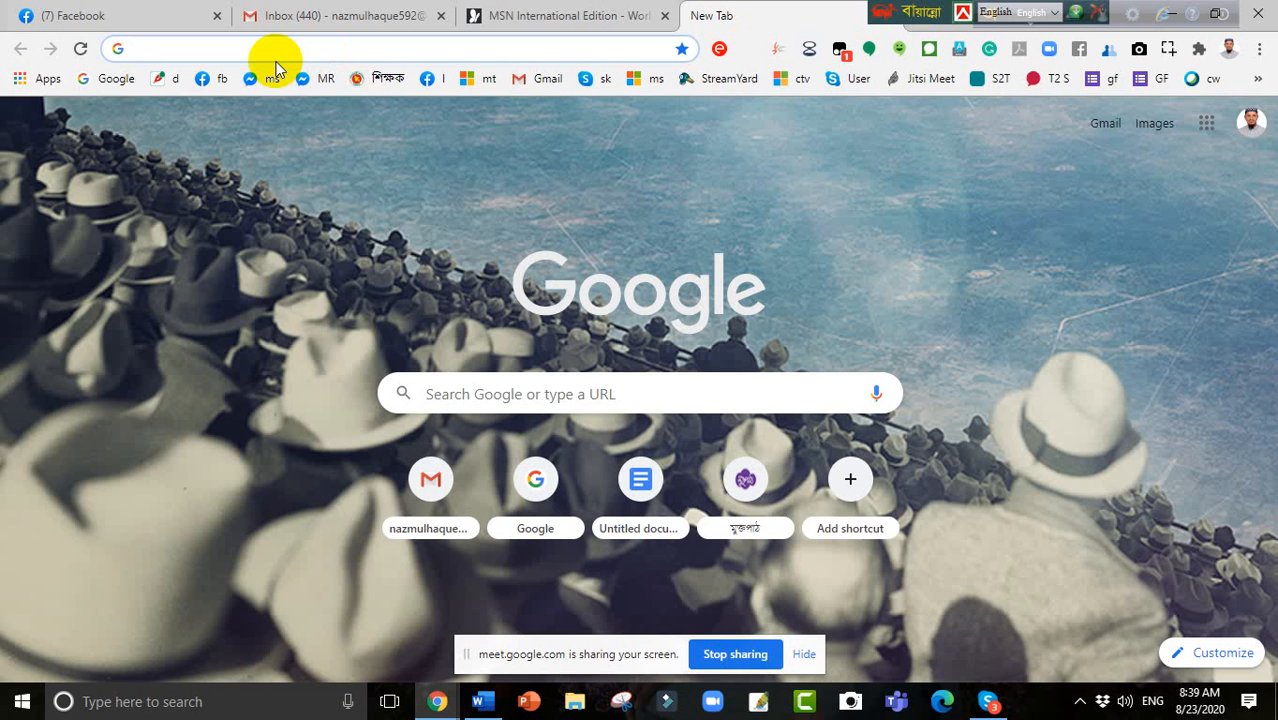
type("www.")
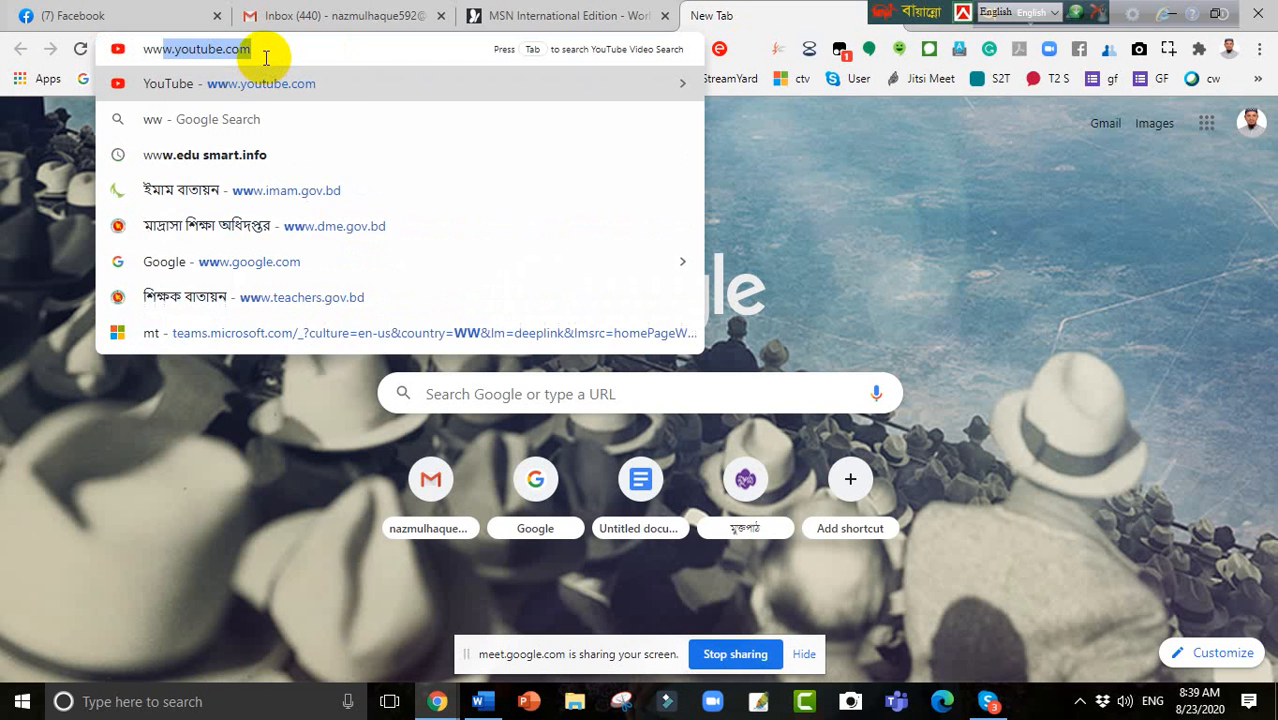
key("BackSpace")
key("BackSpace")
type("goo")
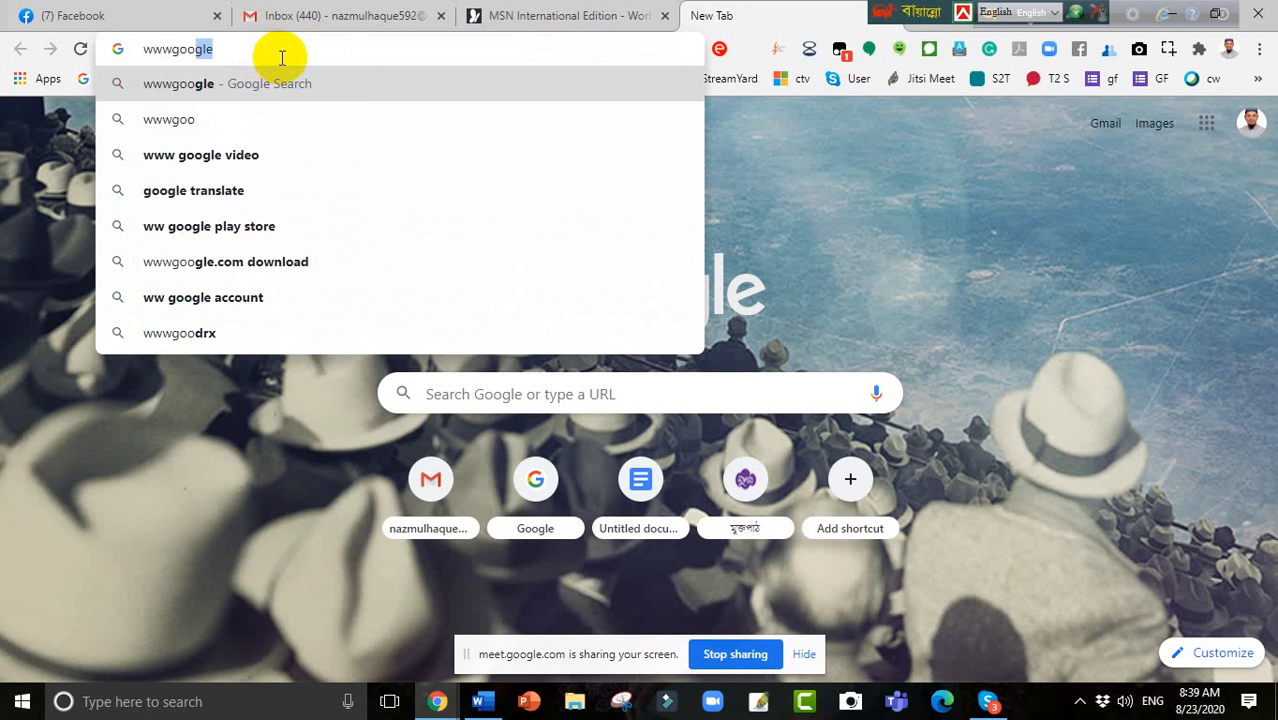
type("o")
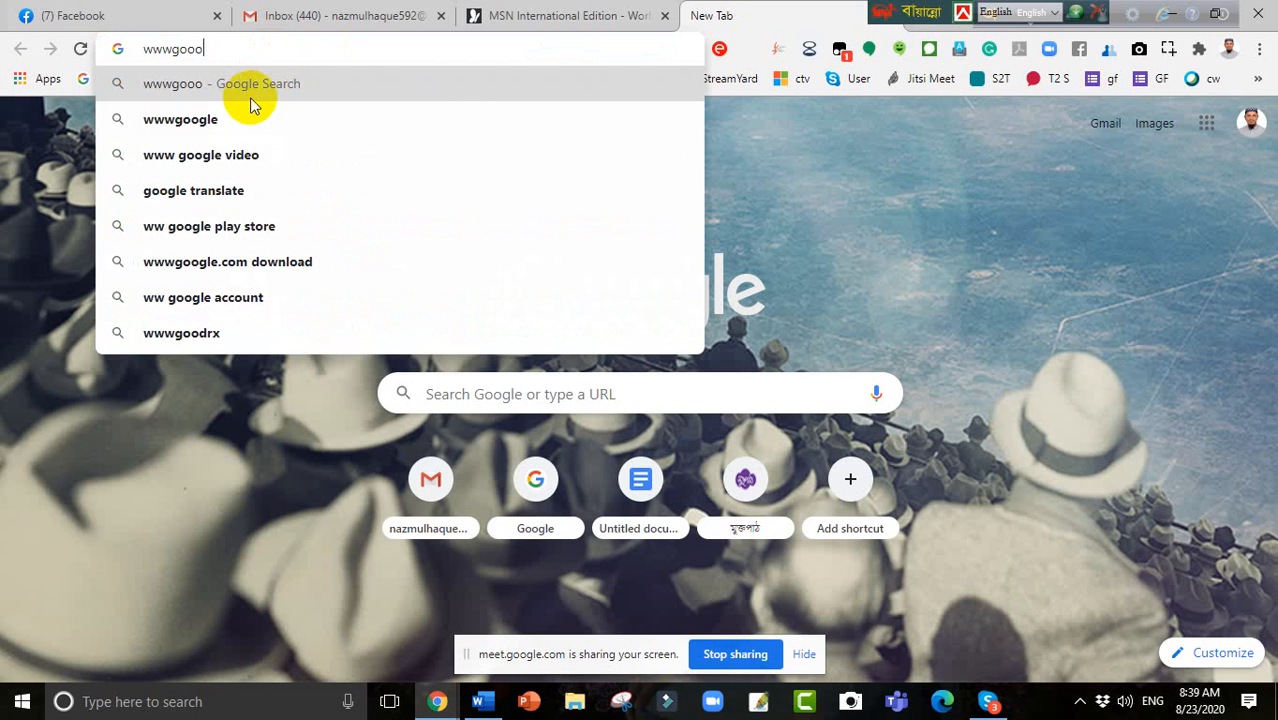
key("BackSpace")
key("BackSpace")
key("BackSpace")
key("BackSpace")
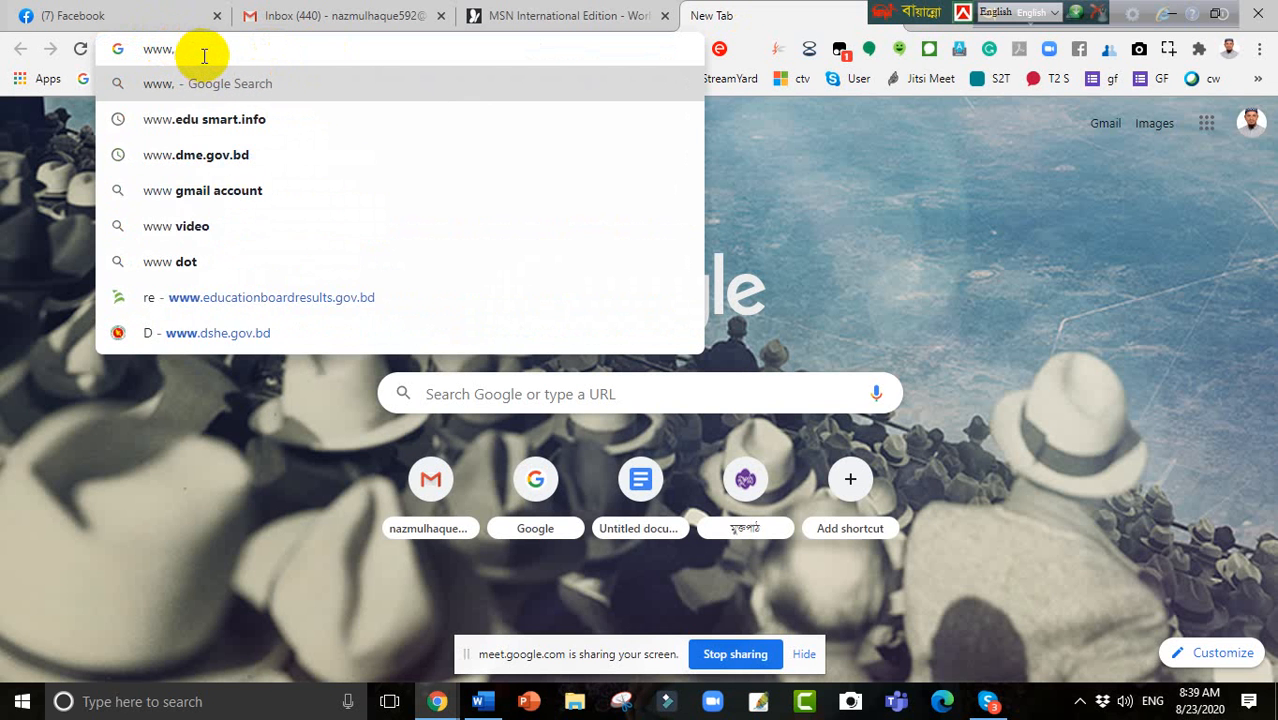
type(".google.com")
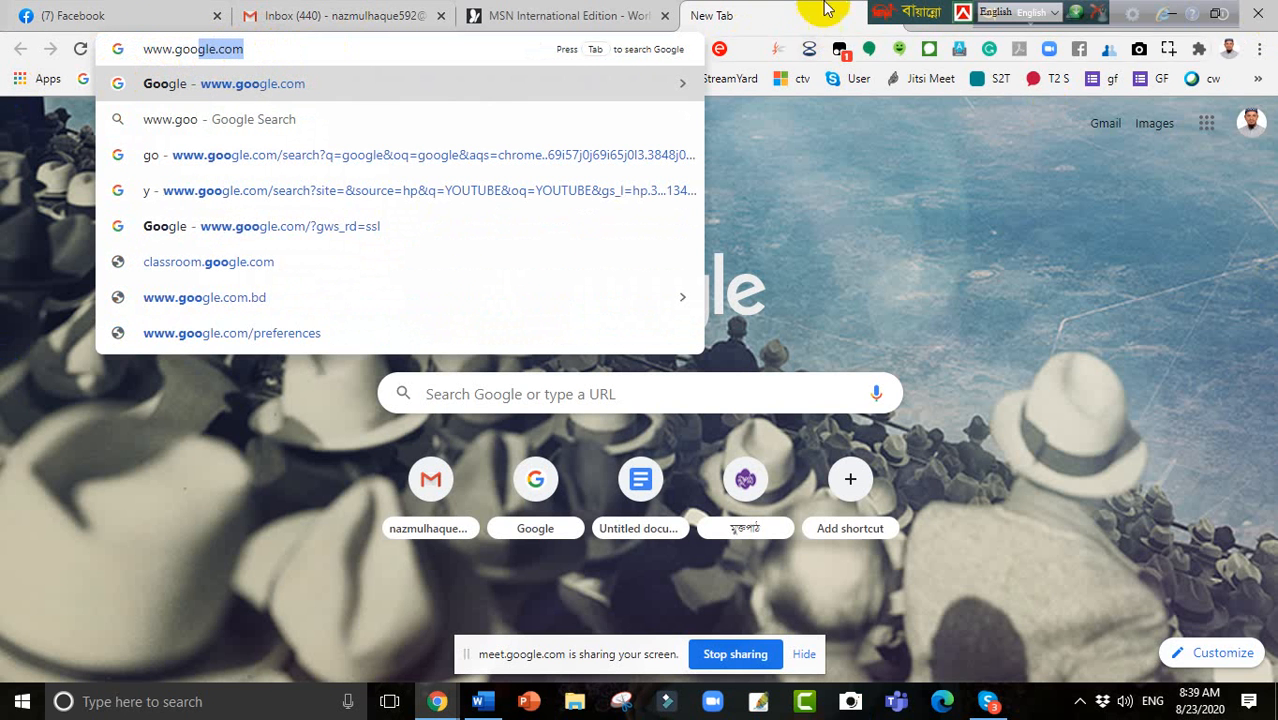
left_click(347, 58)
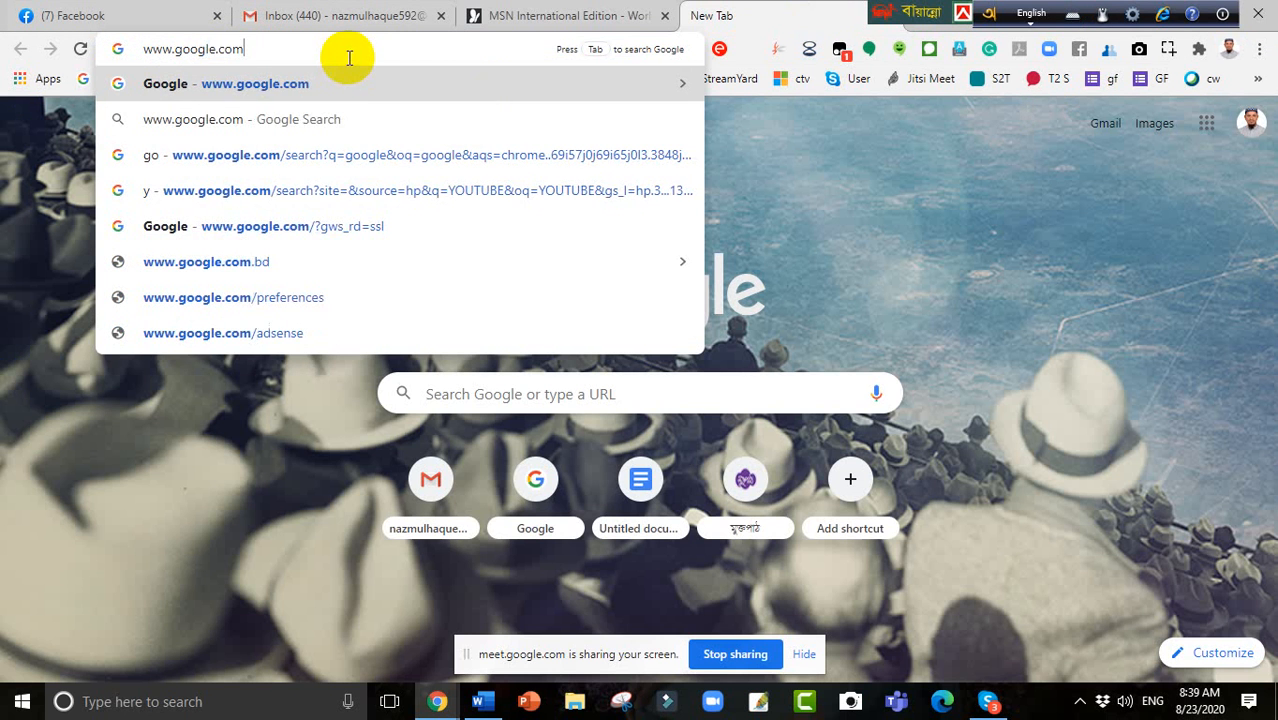
key("Return")
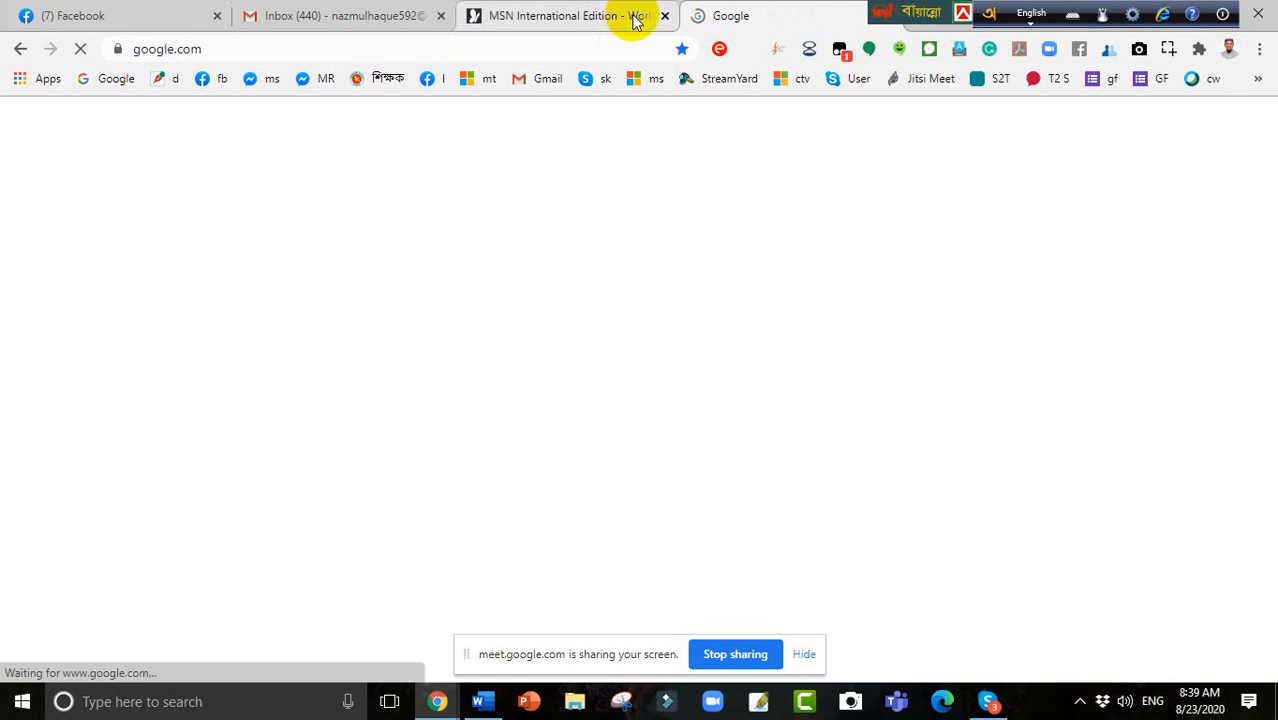
left_click(664, 17)
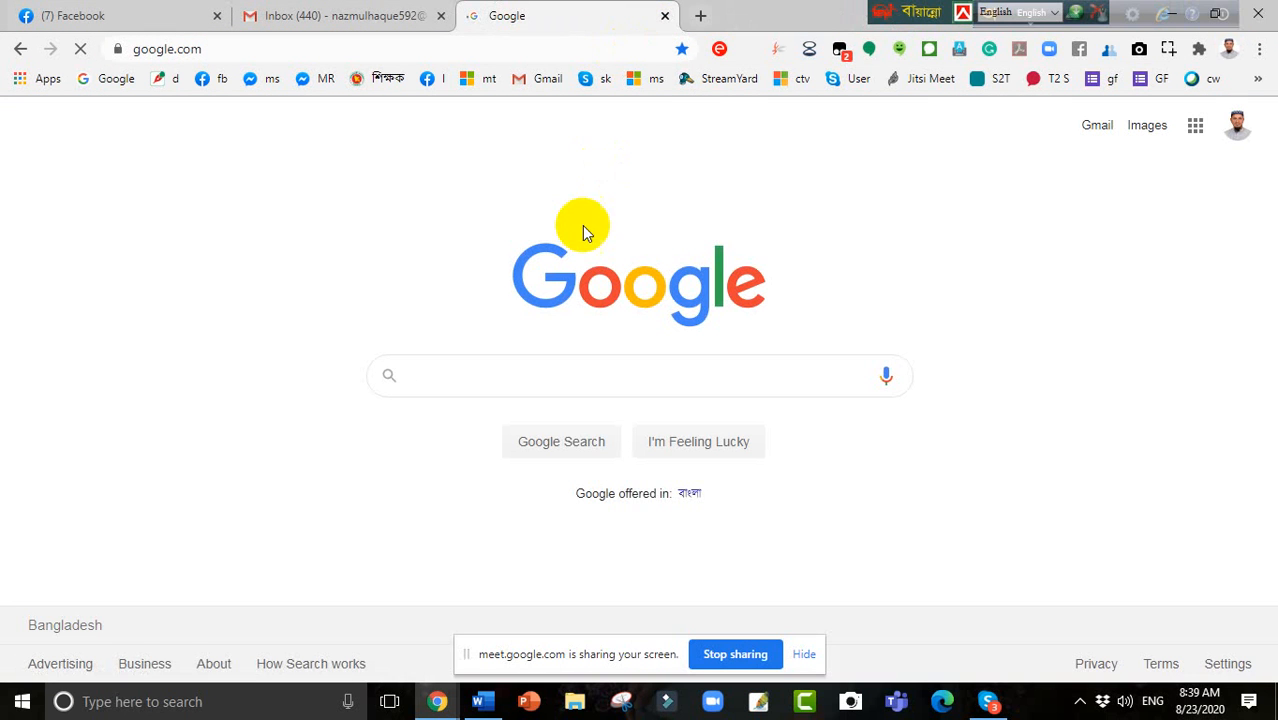
Search Google for 'microsoft teams for education' using the suggested query.
left_click(560, 373)
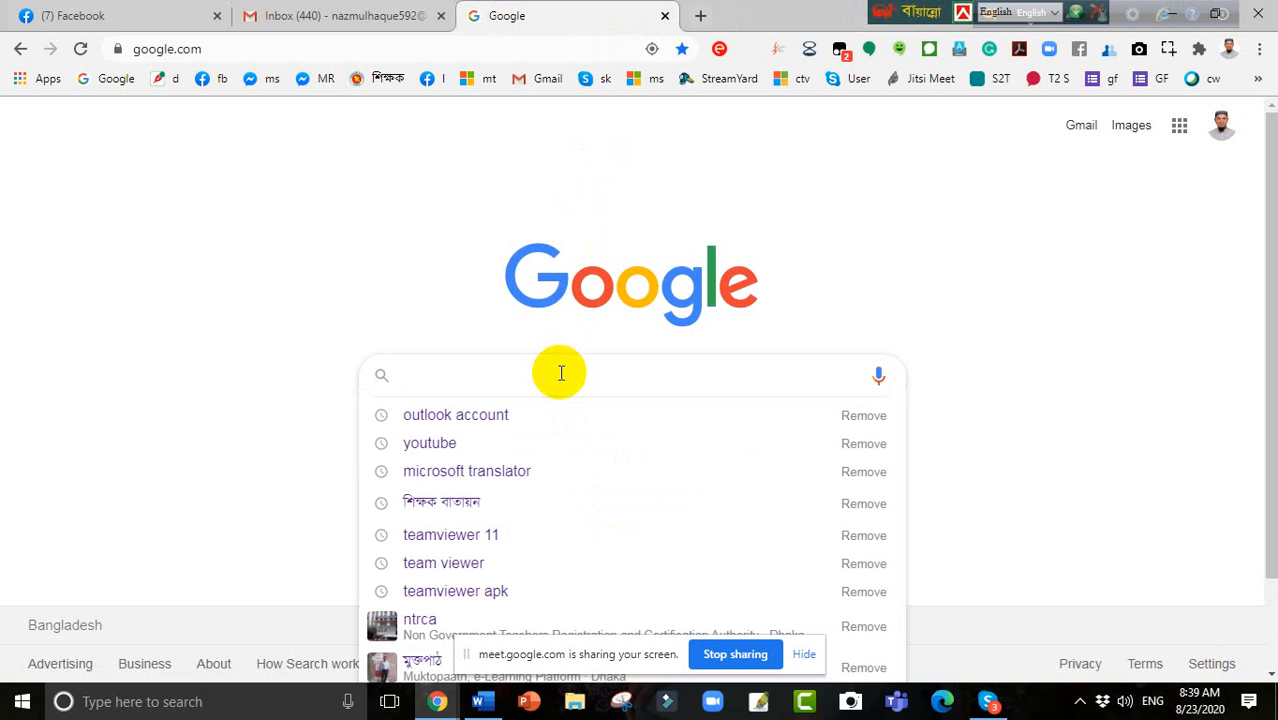
type("m")
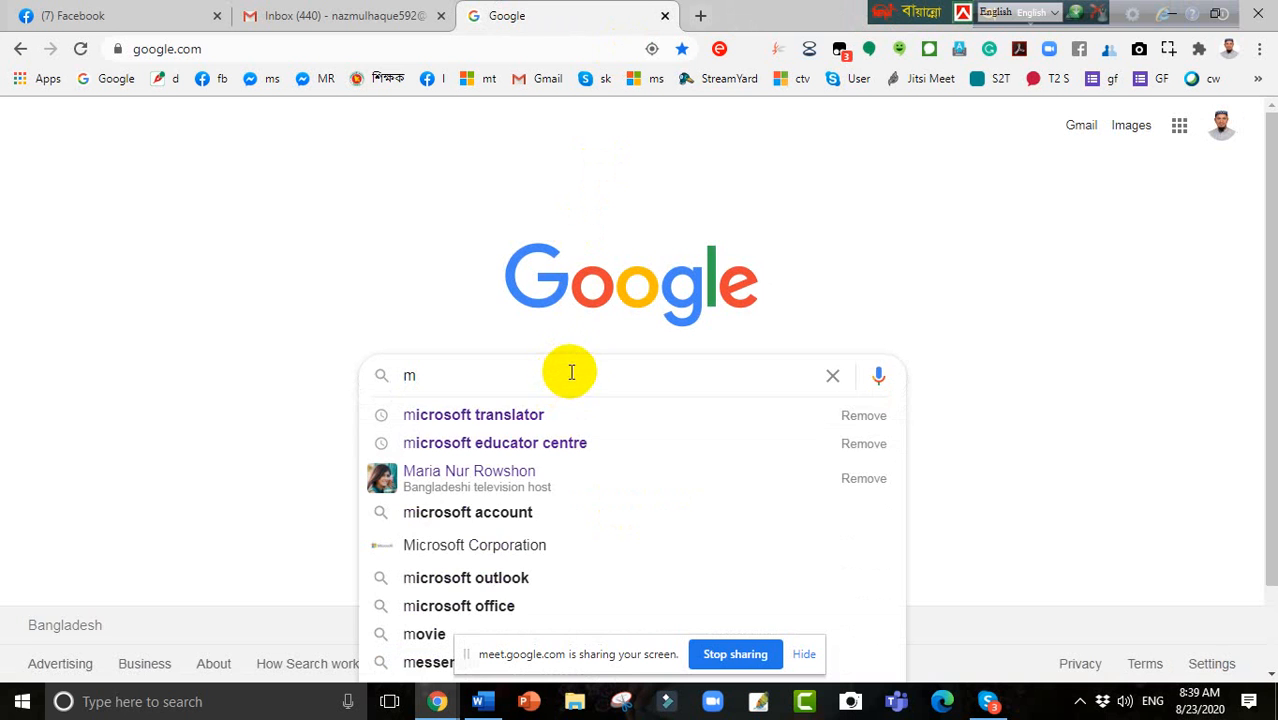
type("ri")
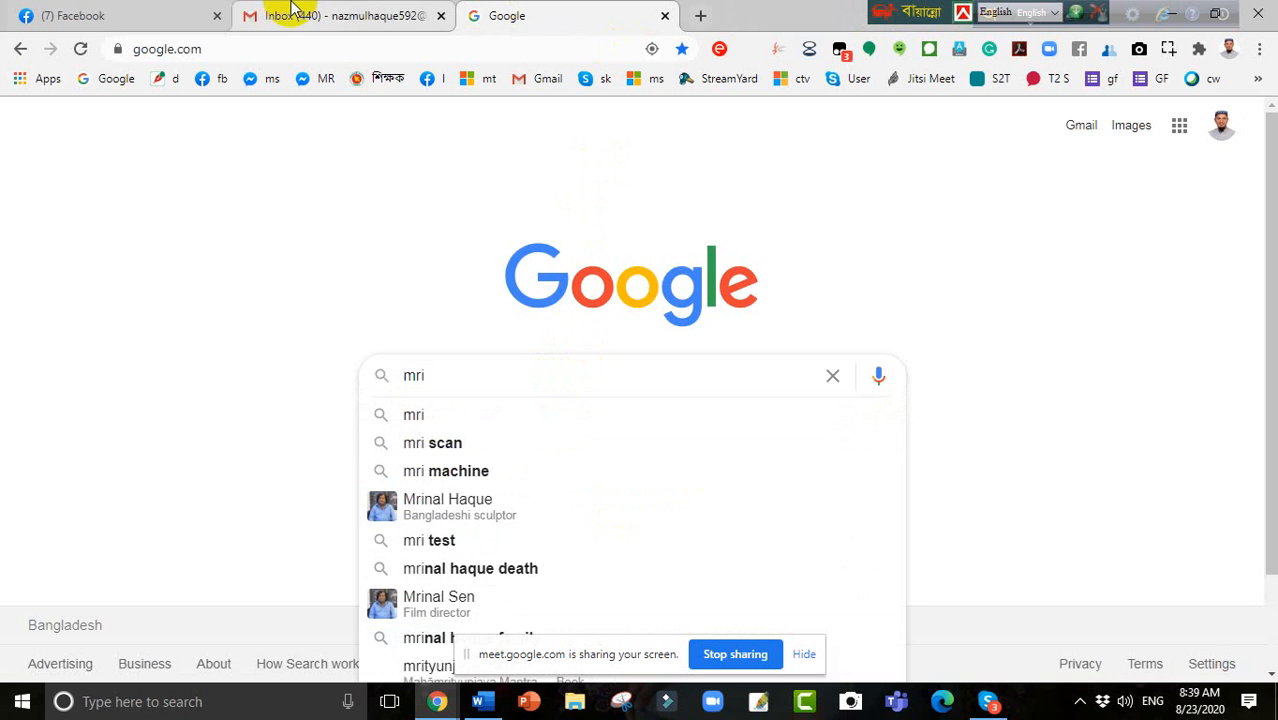
type("osf")
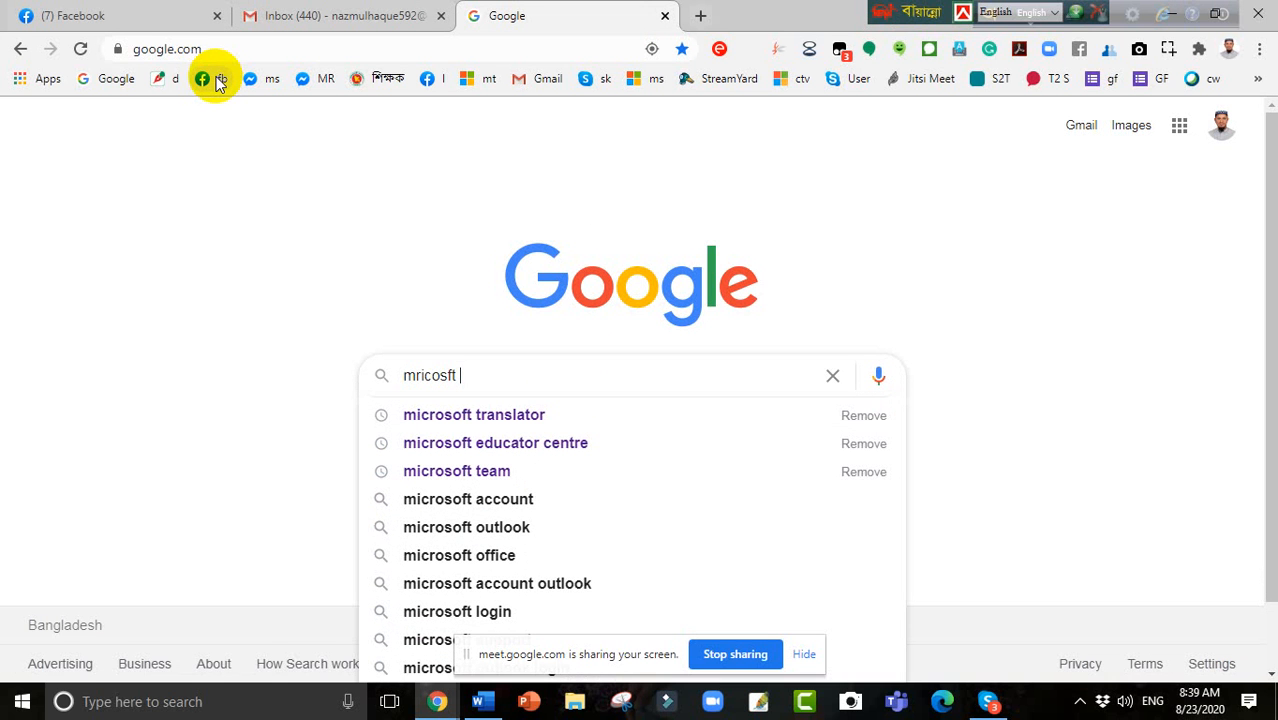
type("tea")
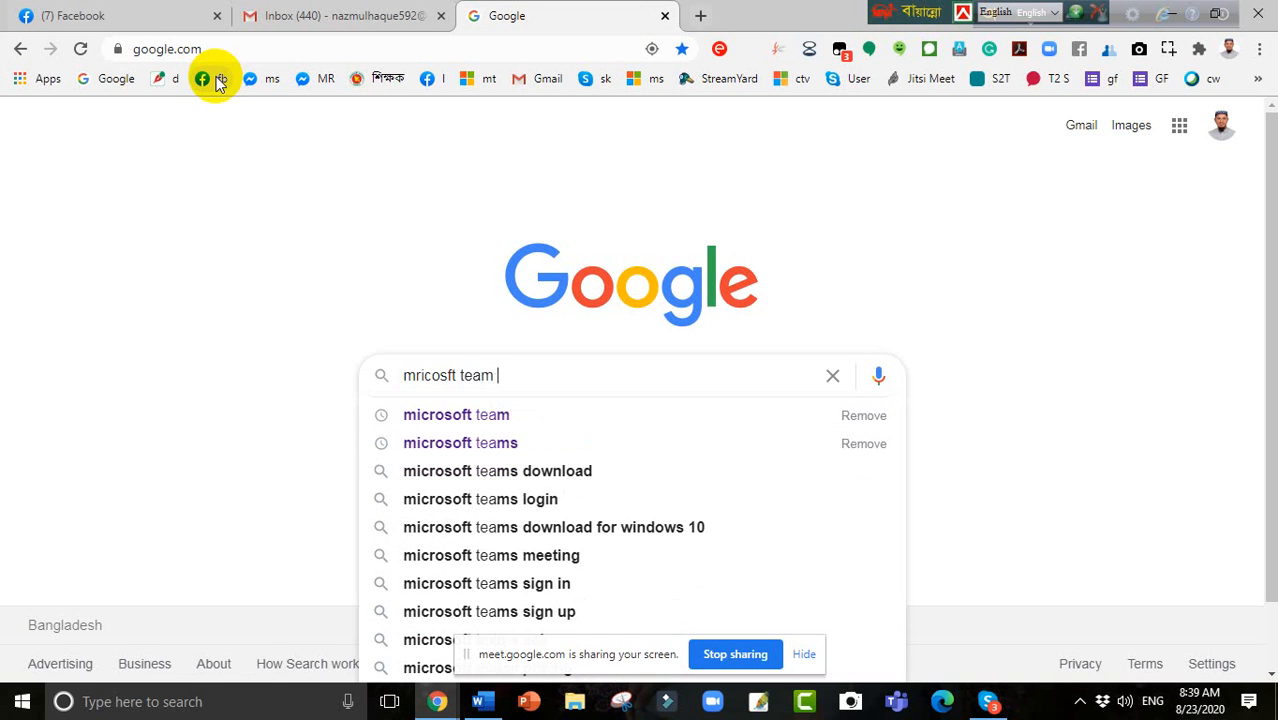
type("m fo")
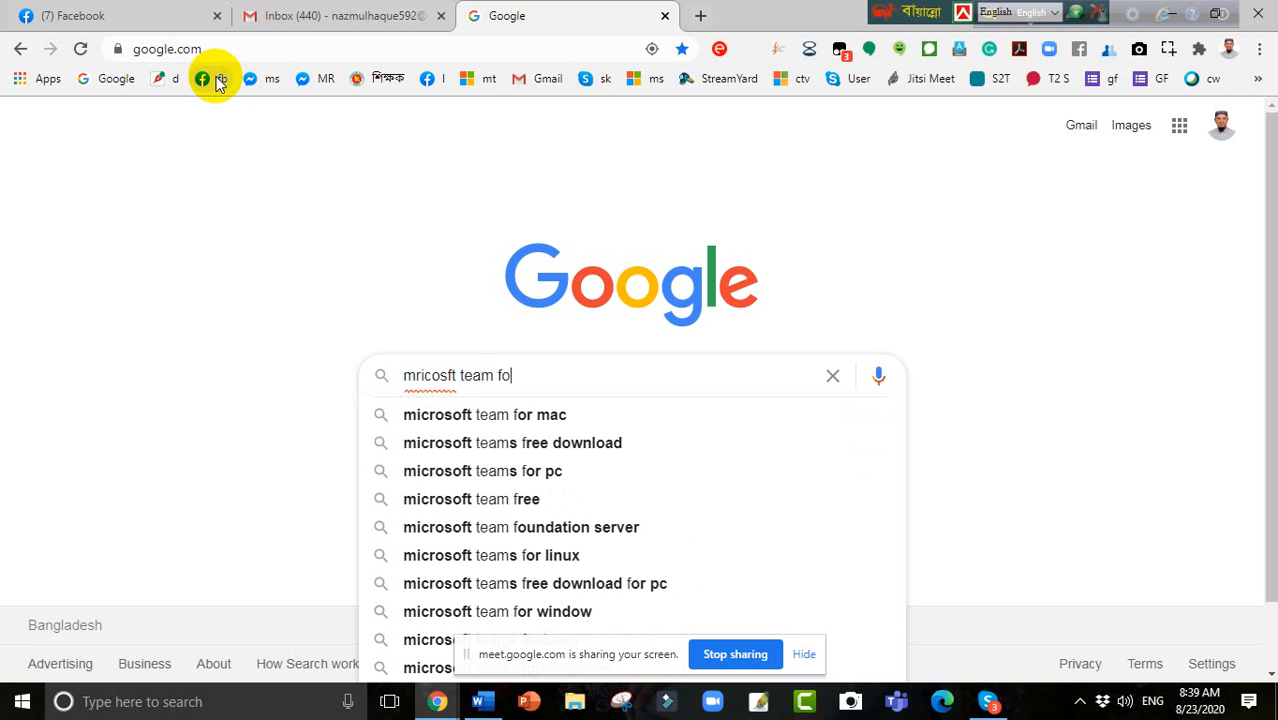
type("e e")
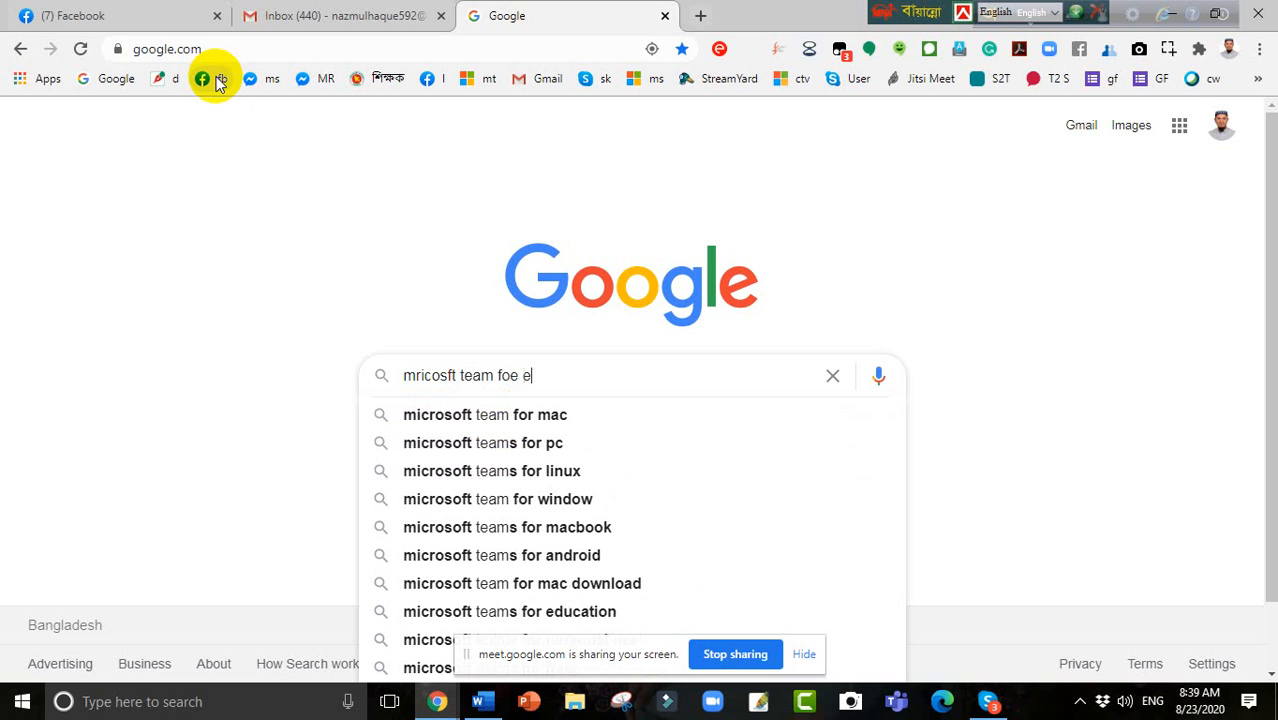
type("ducati")
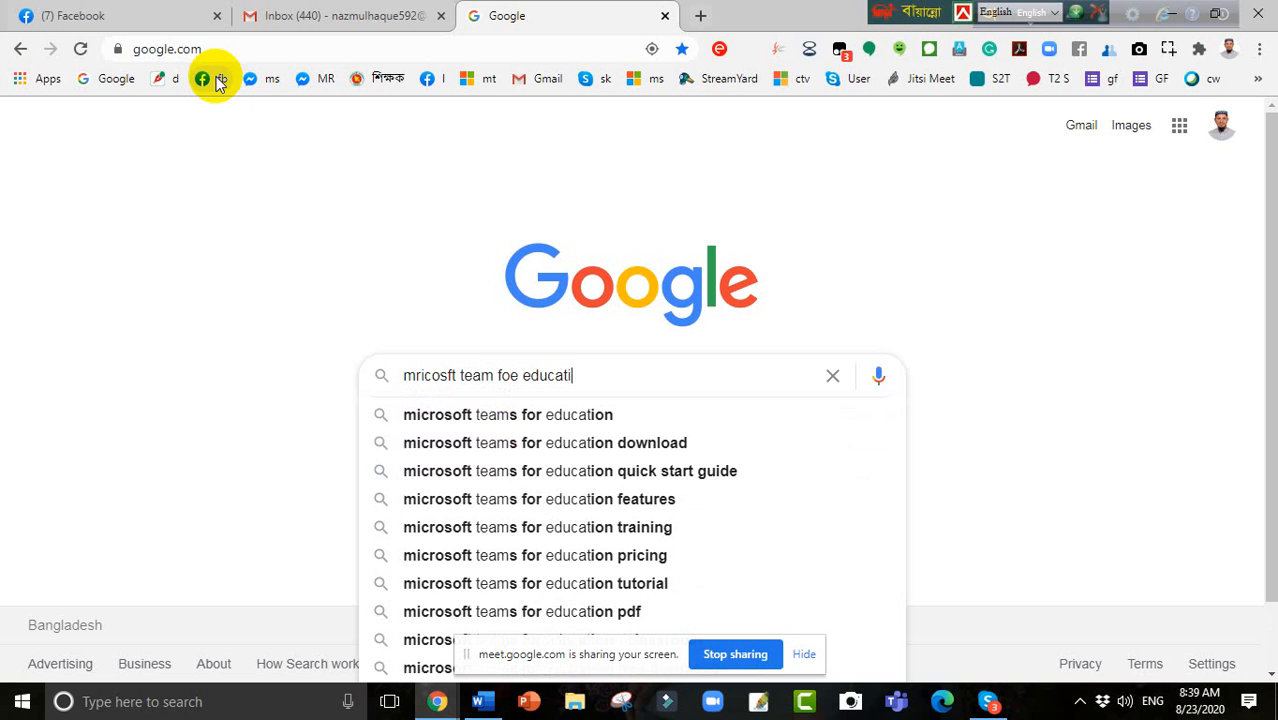
type("on")
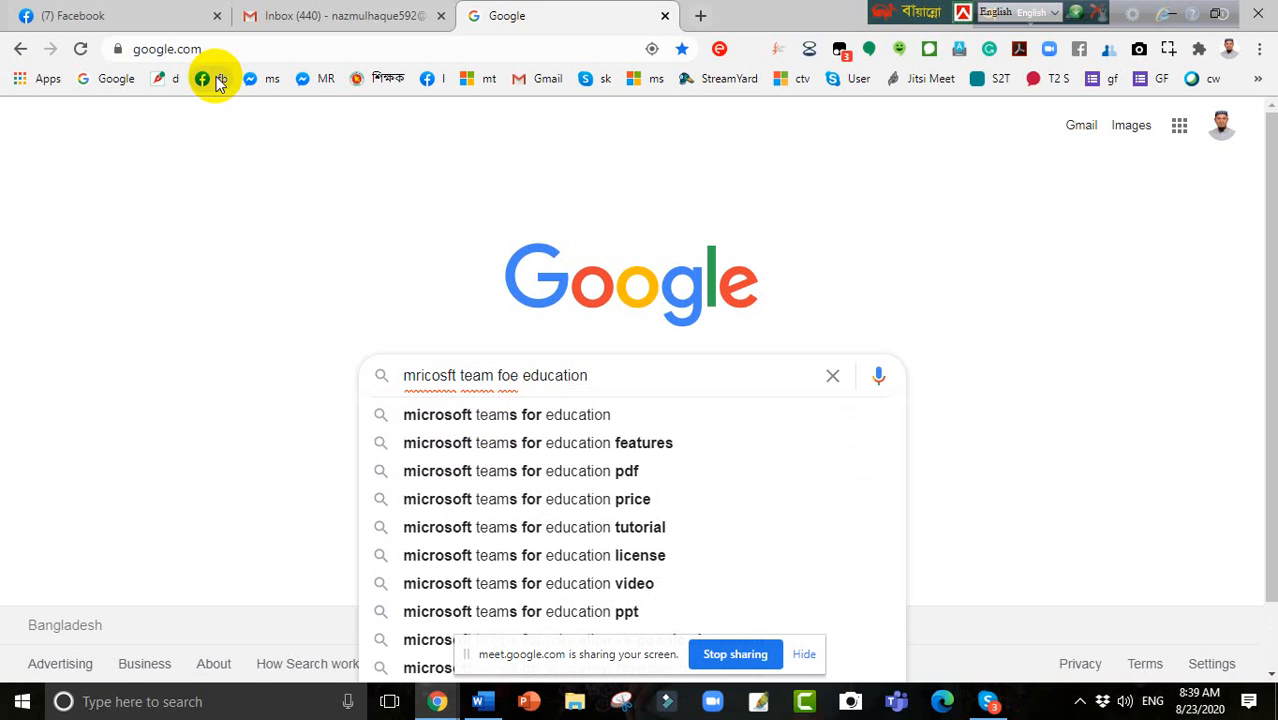
left_click(494, 416)
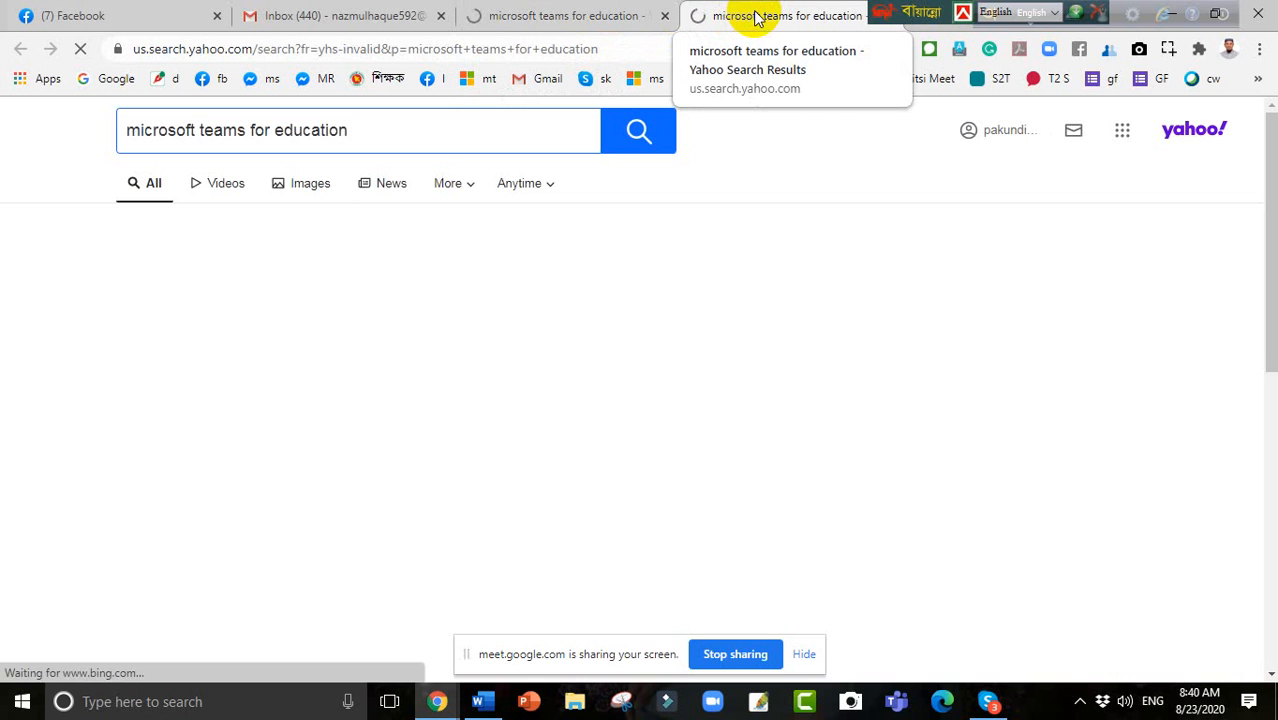
Compare the two Yahoo results tabs and scroll through the newest results.
left_click(571, 14)
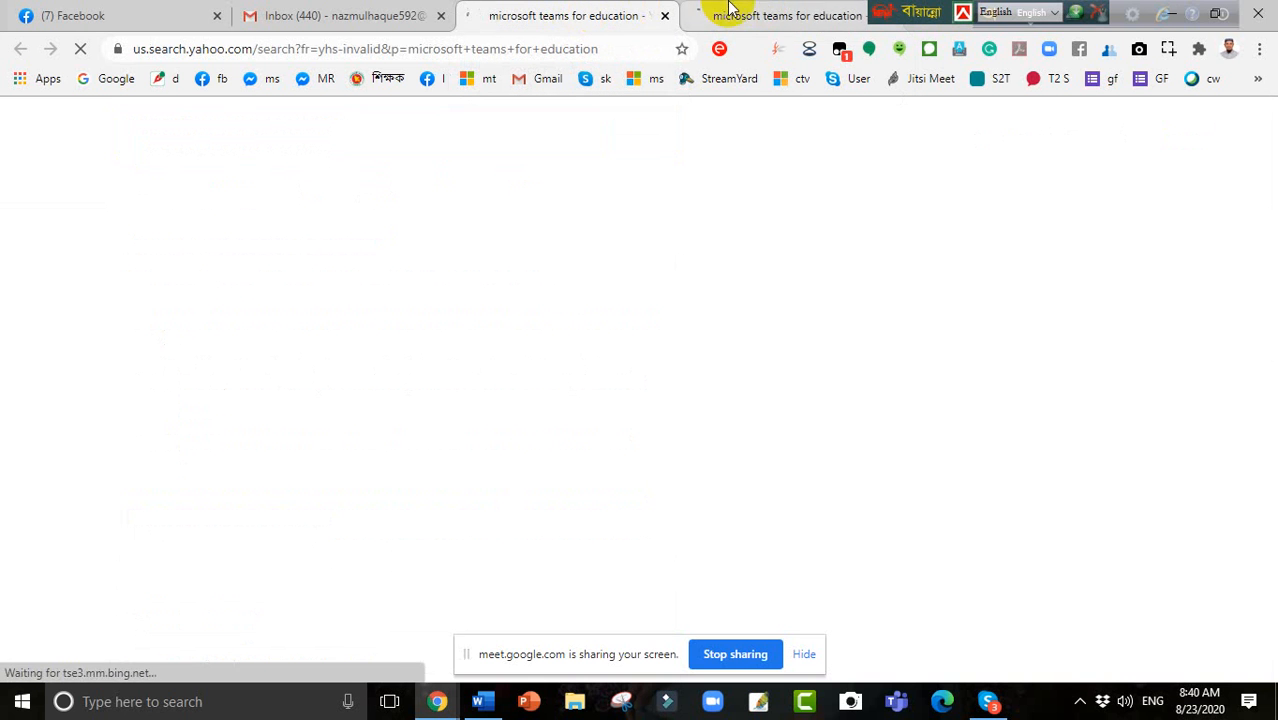
left_click(762, 12)
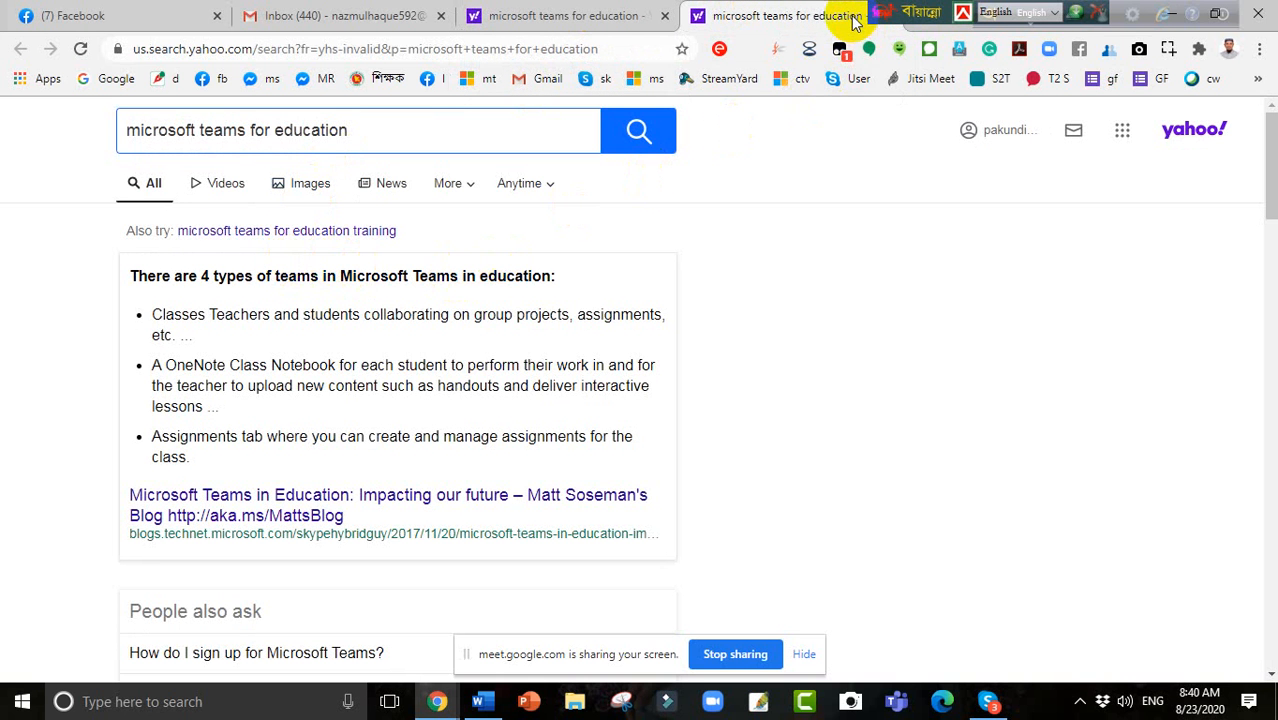
right_click(805, 16)
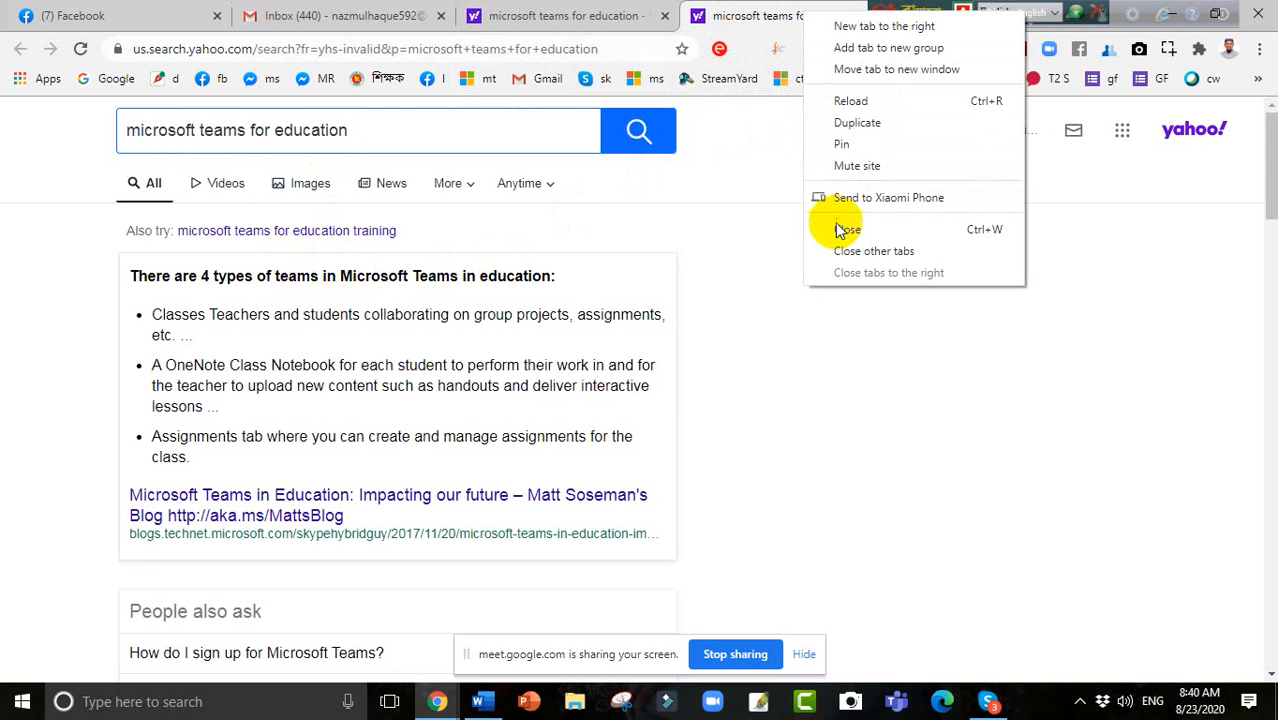
scroll(285, 513, "down", 4)
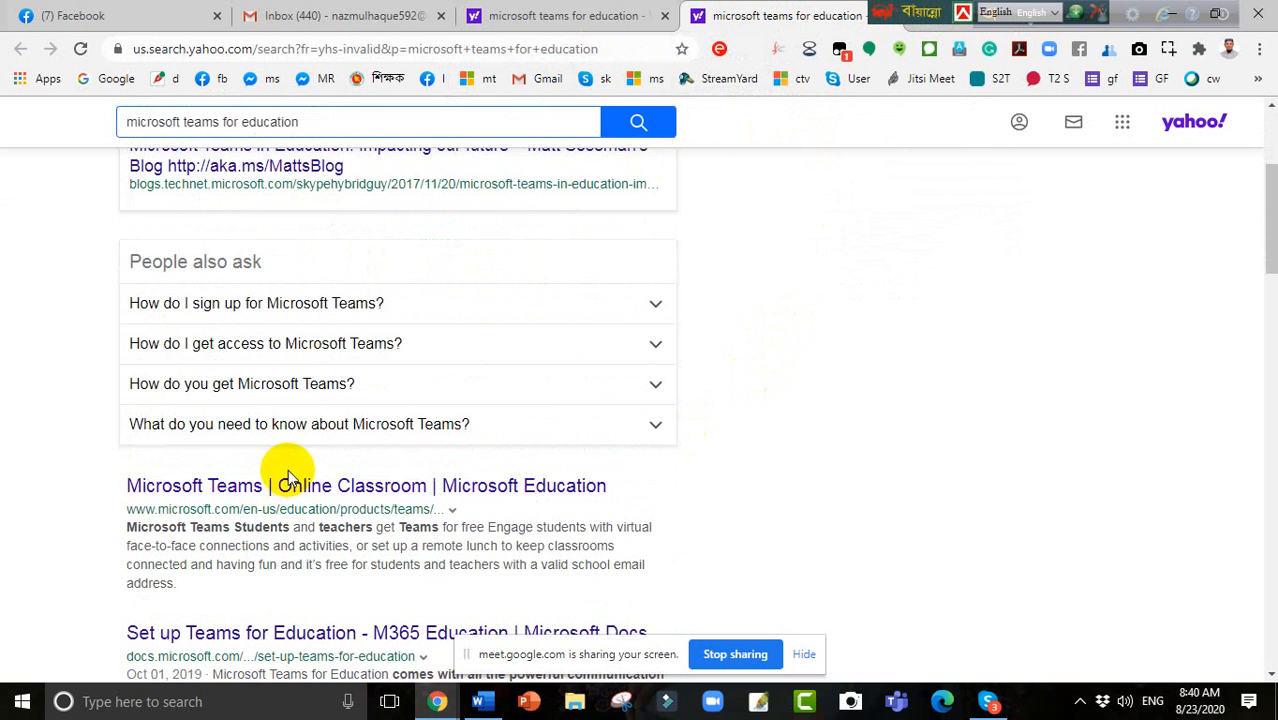
scroll(436, 452, "up", 4)
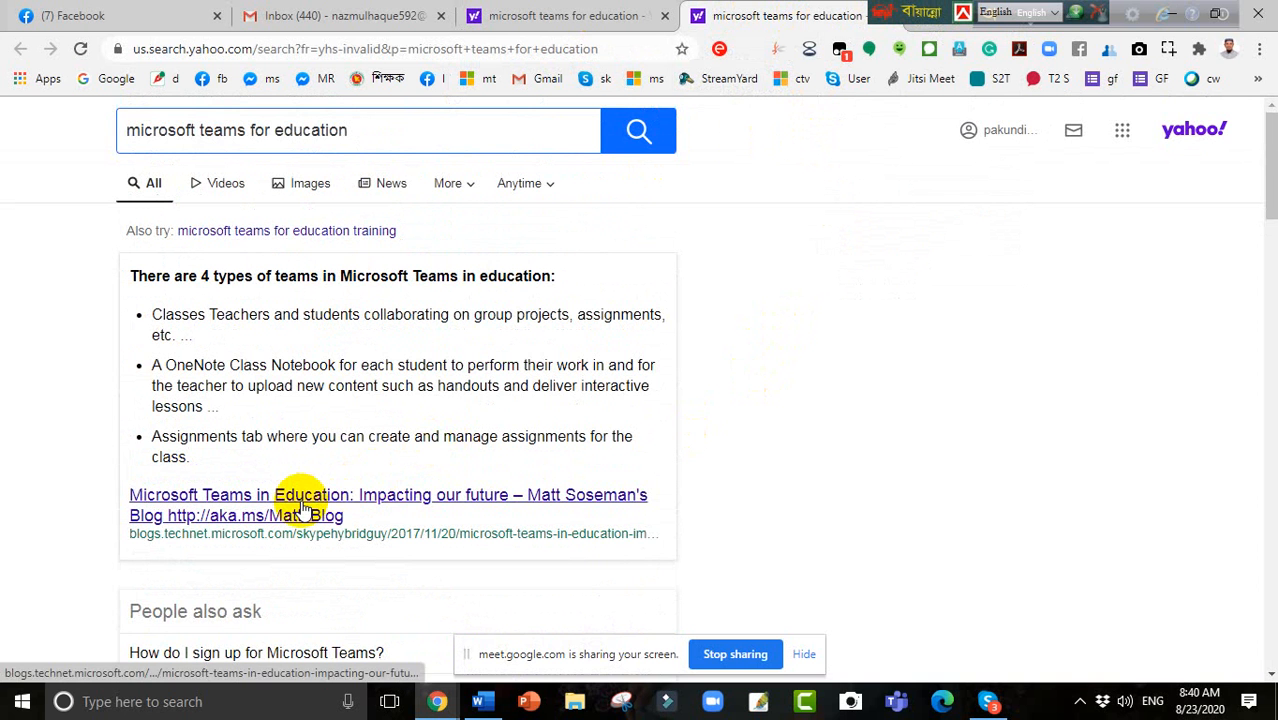
scroll(298, 503, "down", 3)
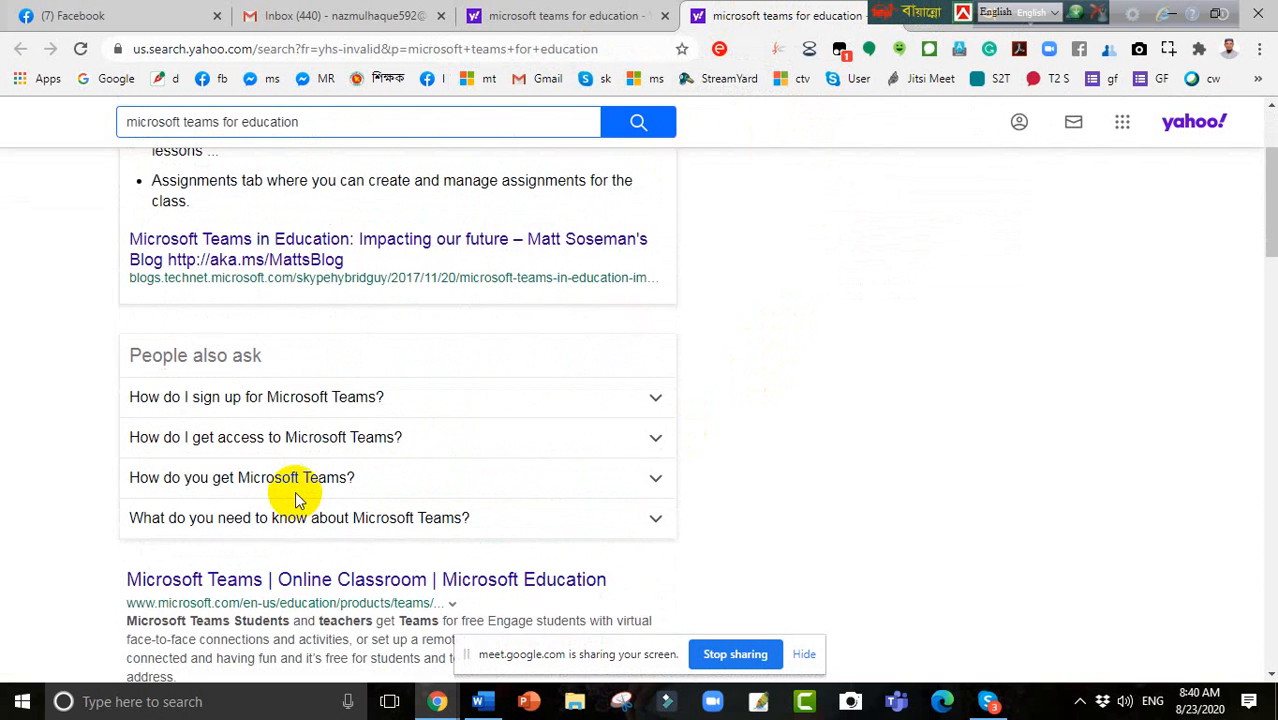
scroll(296, 500, "down", 1)
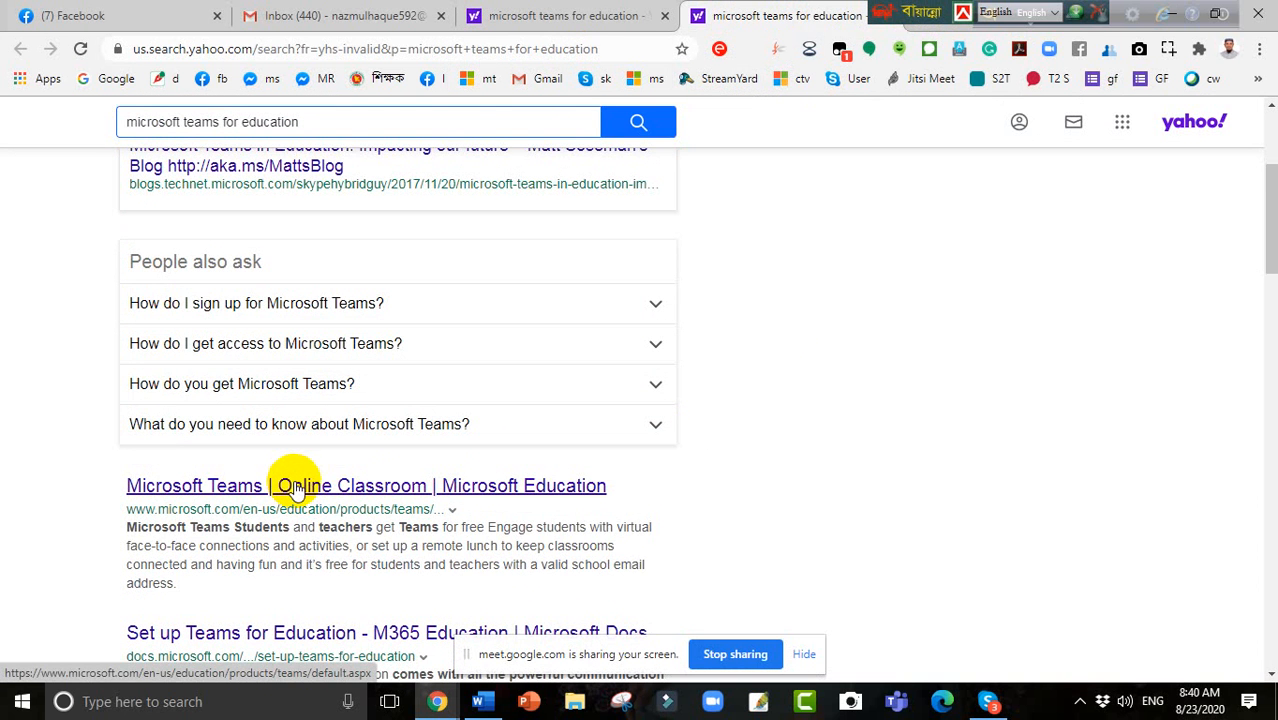
scroll(296, 490, "down", 1)
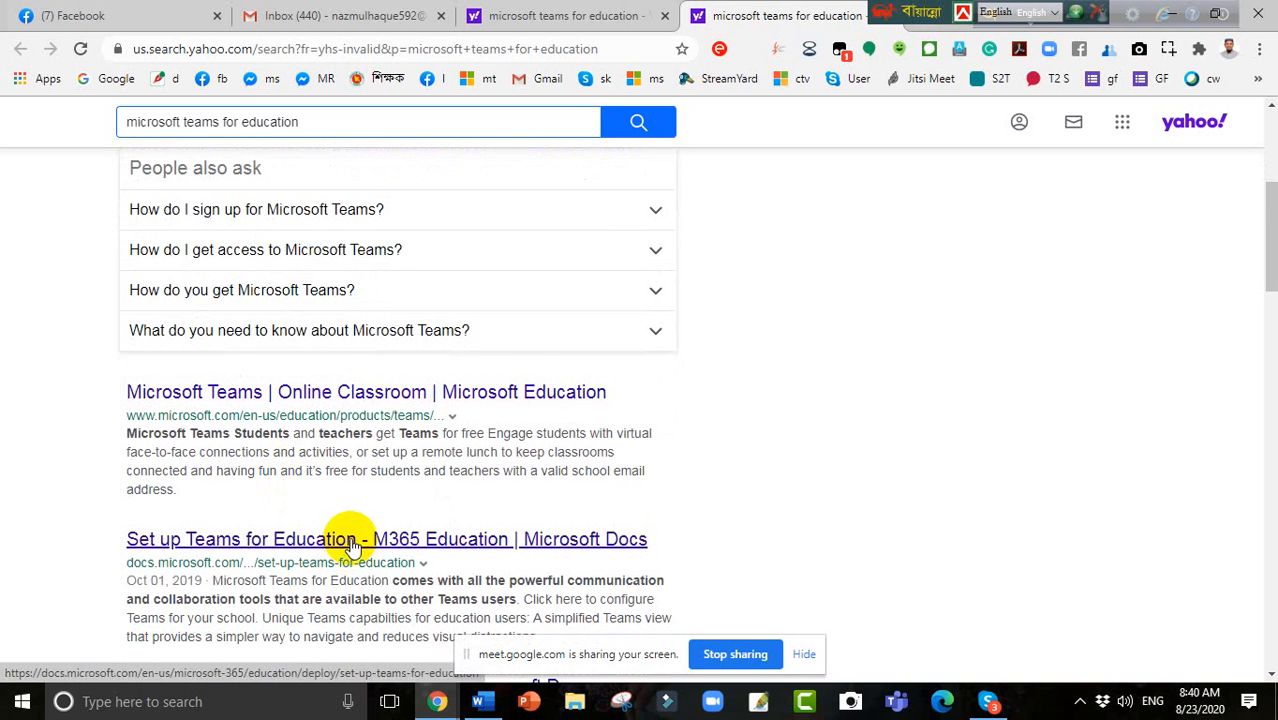
scroll(343, 545, "down", 2)
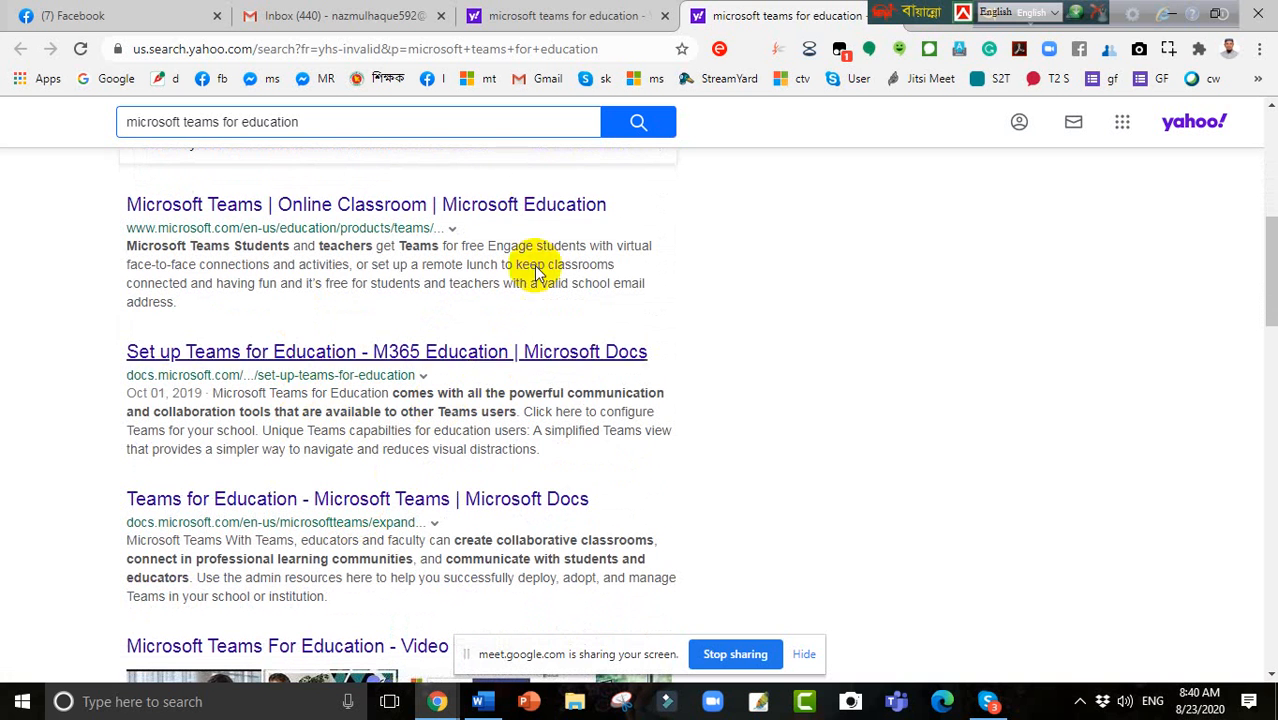
Select part of the search query, then switch to the earlier Yahoo results tab and scroll it.
left_click(312, 123)
left_click_drag(314, 123, 110, 121)
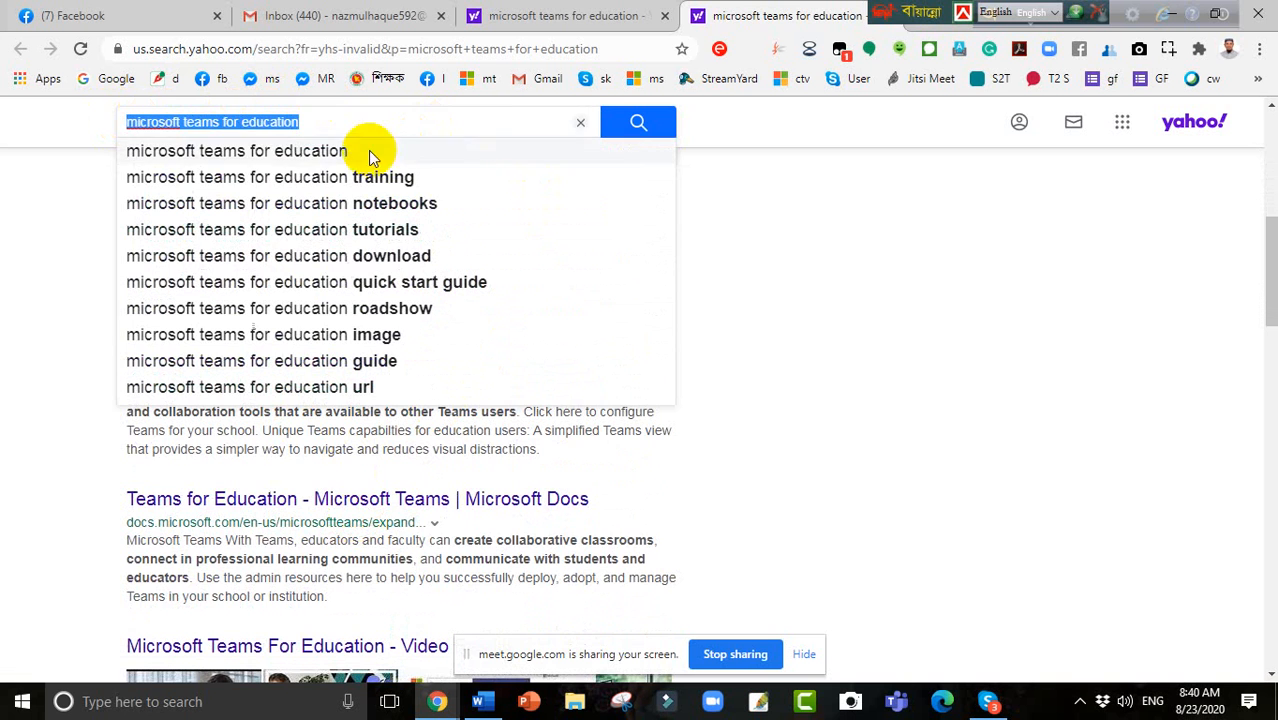
left_click(590, 15)
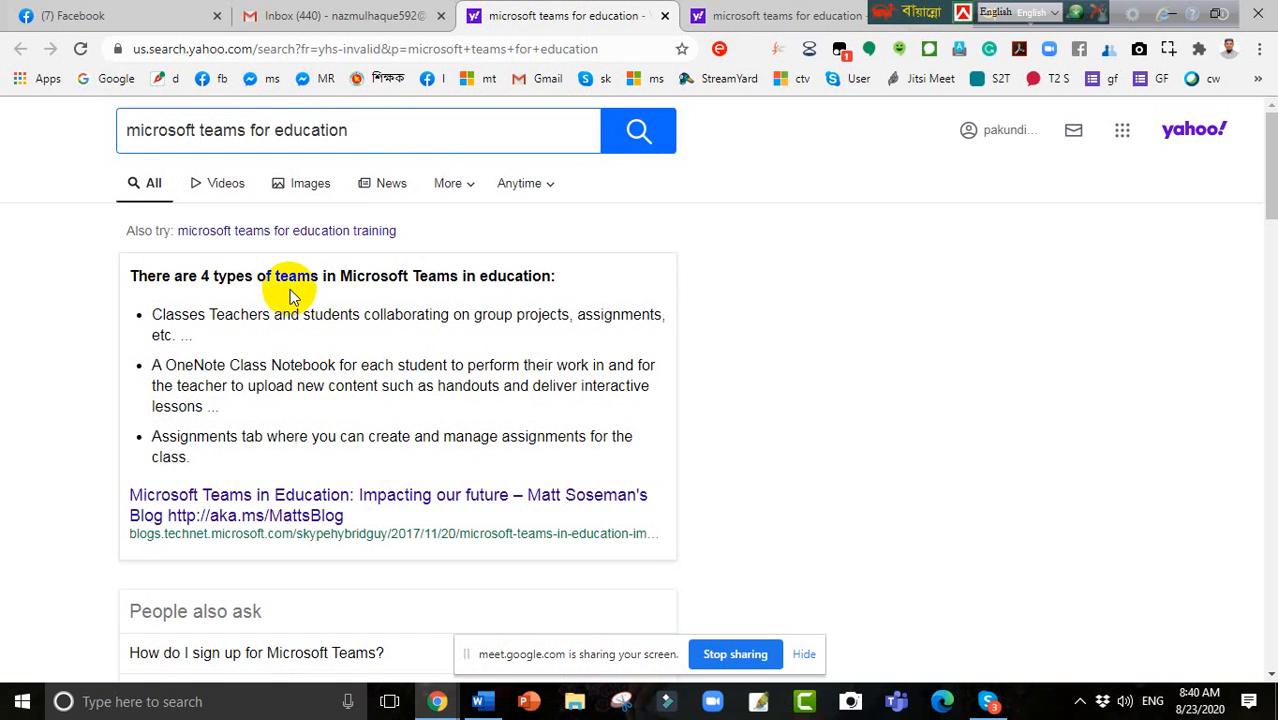
scroll(305, 305, "down", 3)
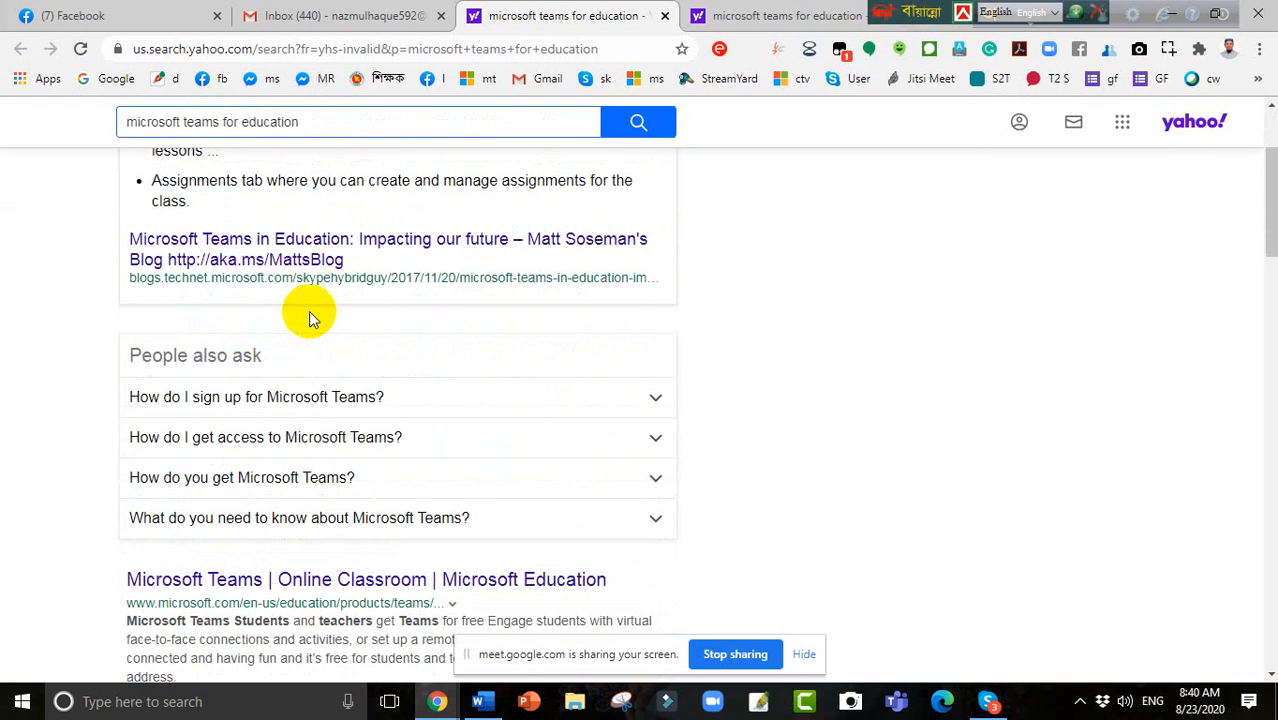
scroll(309, 318, "down", 2)
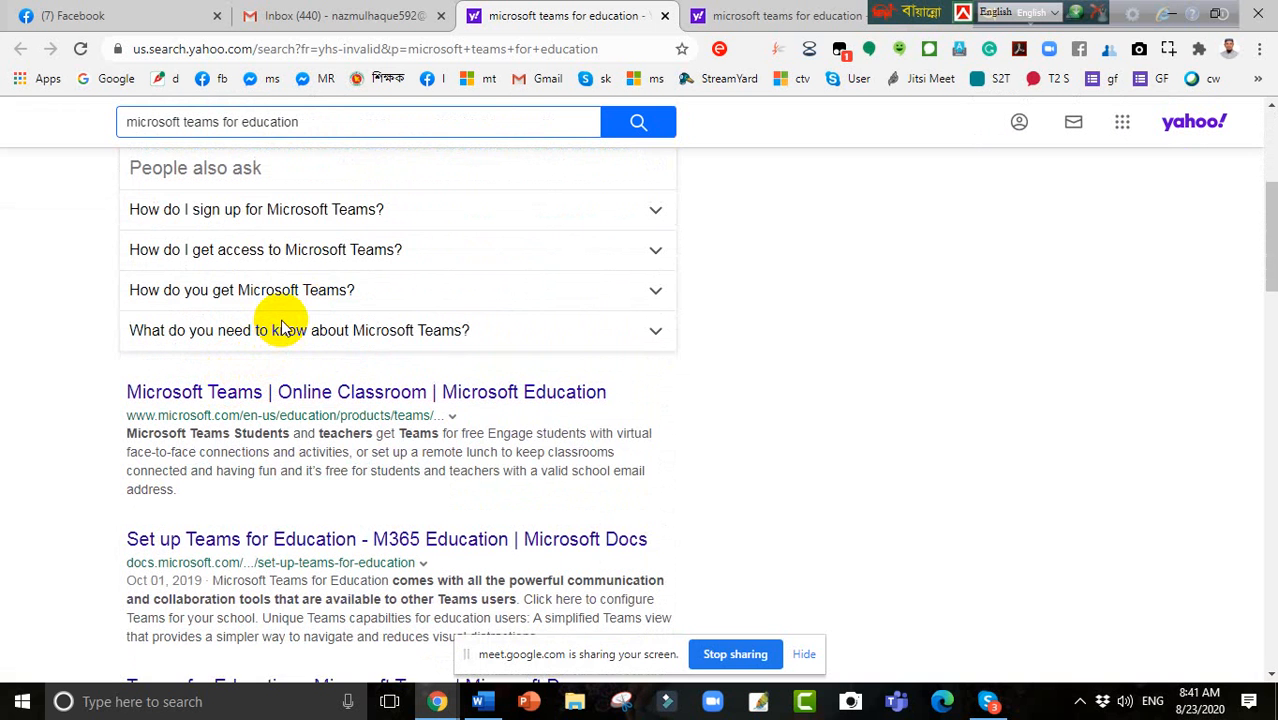
Open the 'Microsoft Teams | Online Classroom' result and close the leftover Yahoo tab.
left_click(310, 392)
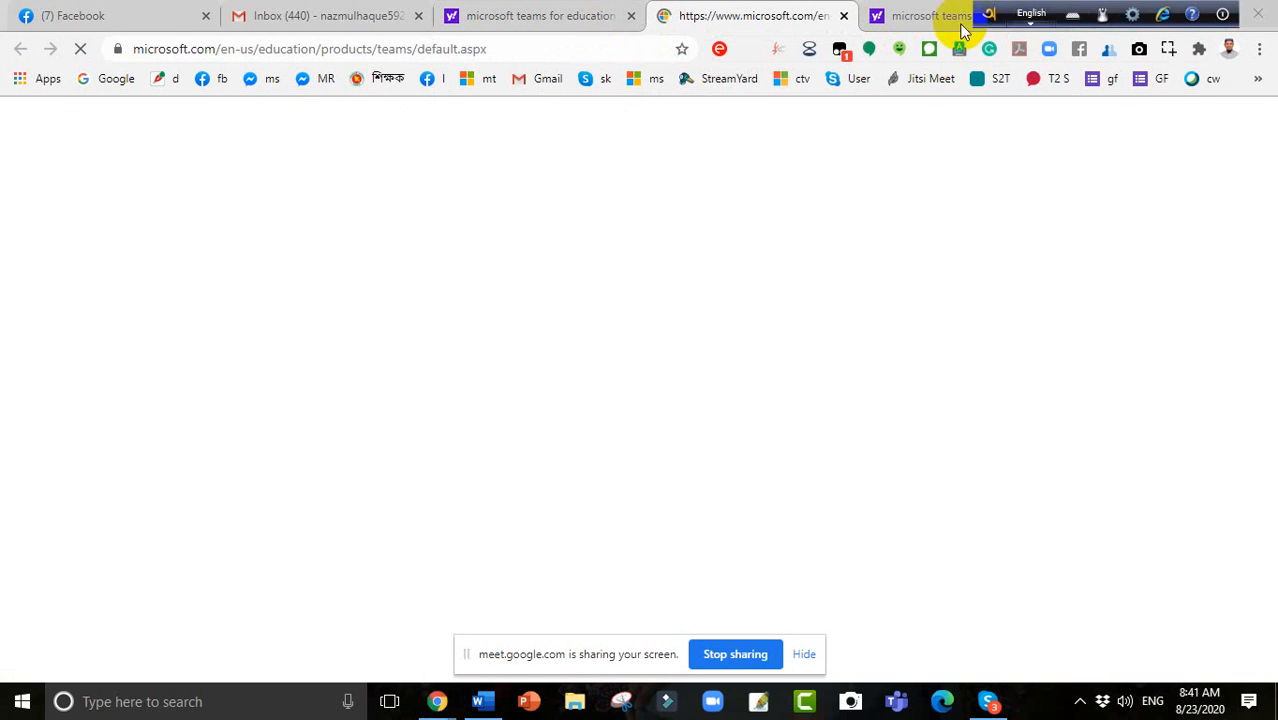
right_click(915, 13)
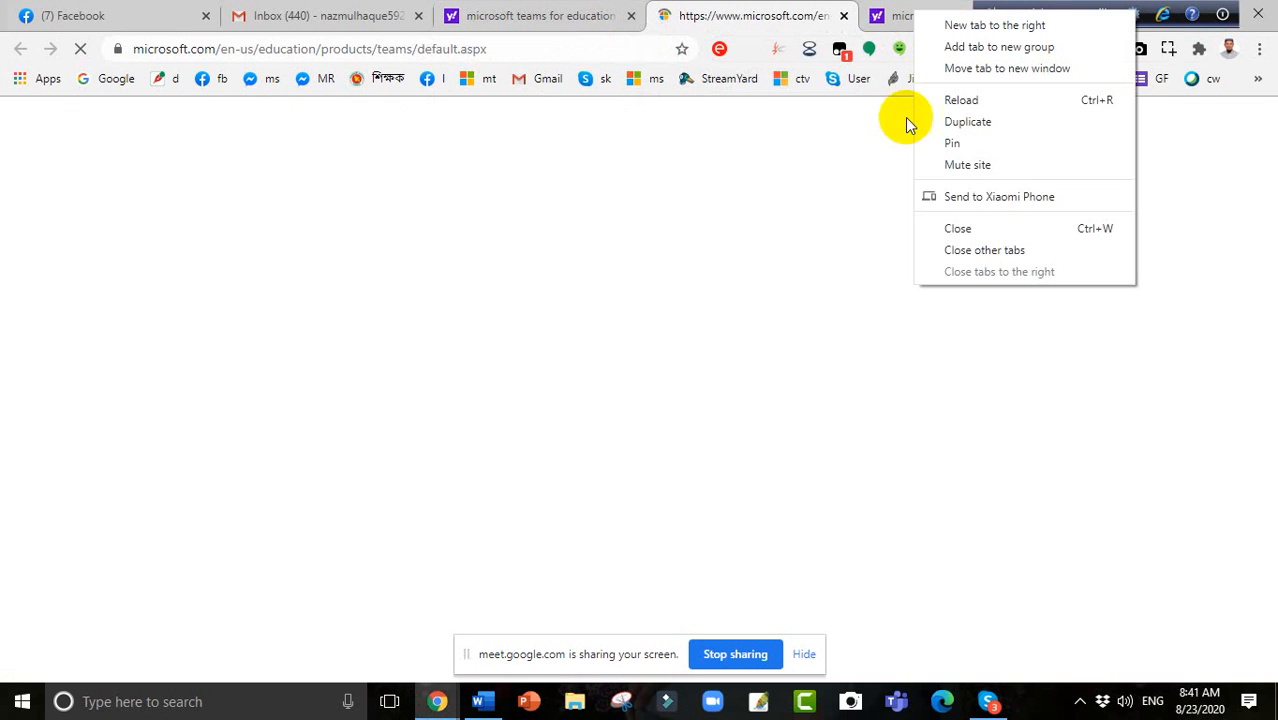
left_click(945, 228)
Scroll to the school email box, focus it, and bring Word's Document1 forward.
scroll(700, 420, "down", 3)
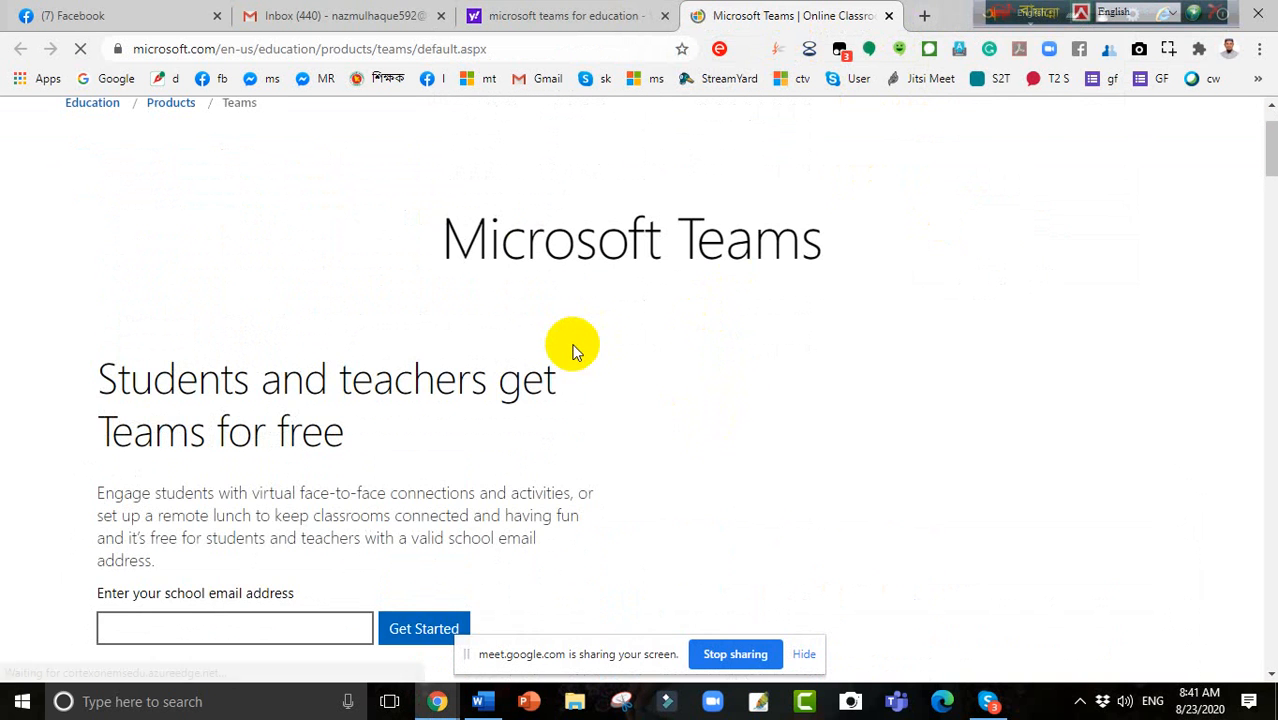
scroll(575, 340, "down", 2)
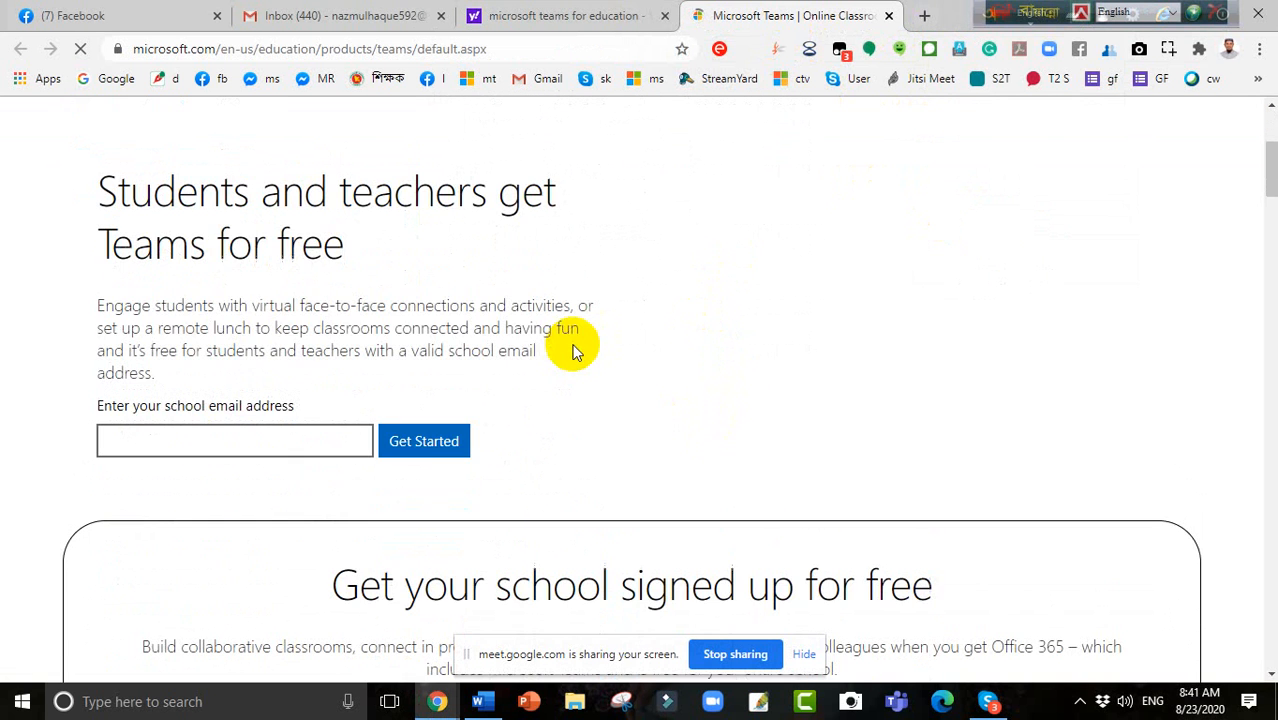
left_click(217, 439)
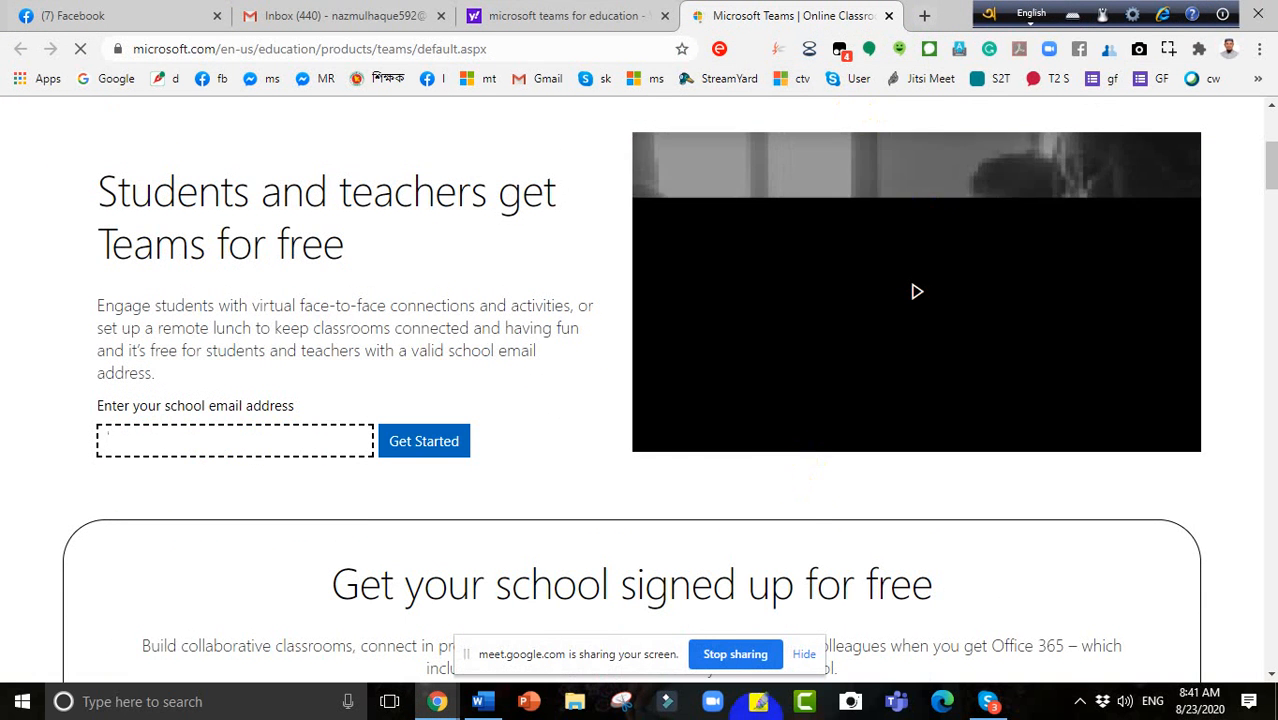
left_click(480, 701)
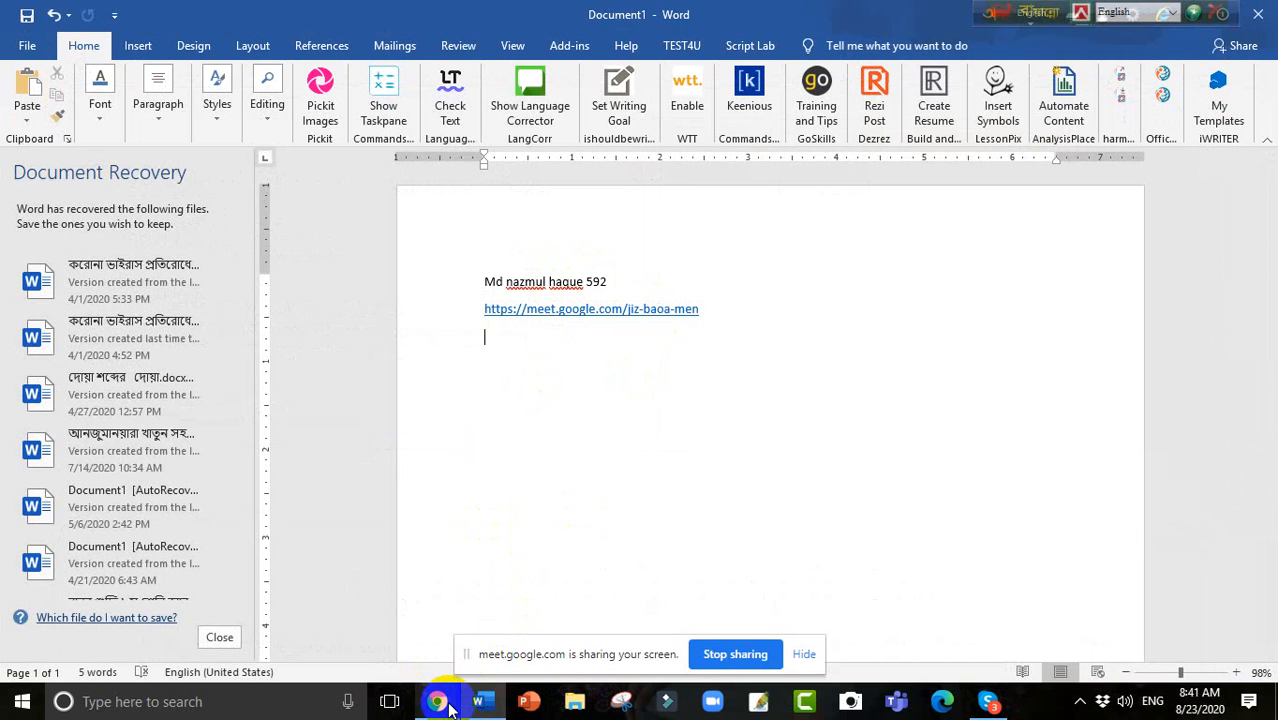
Enter the user's Outlook address in the Teams school email field, select it, and switch to Word.
mouse_move(445, 705)
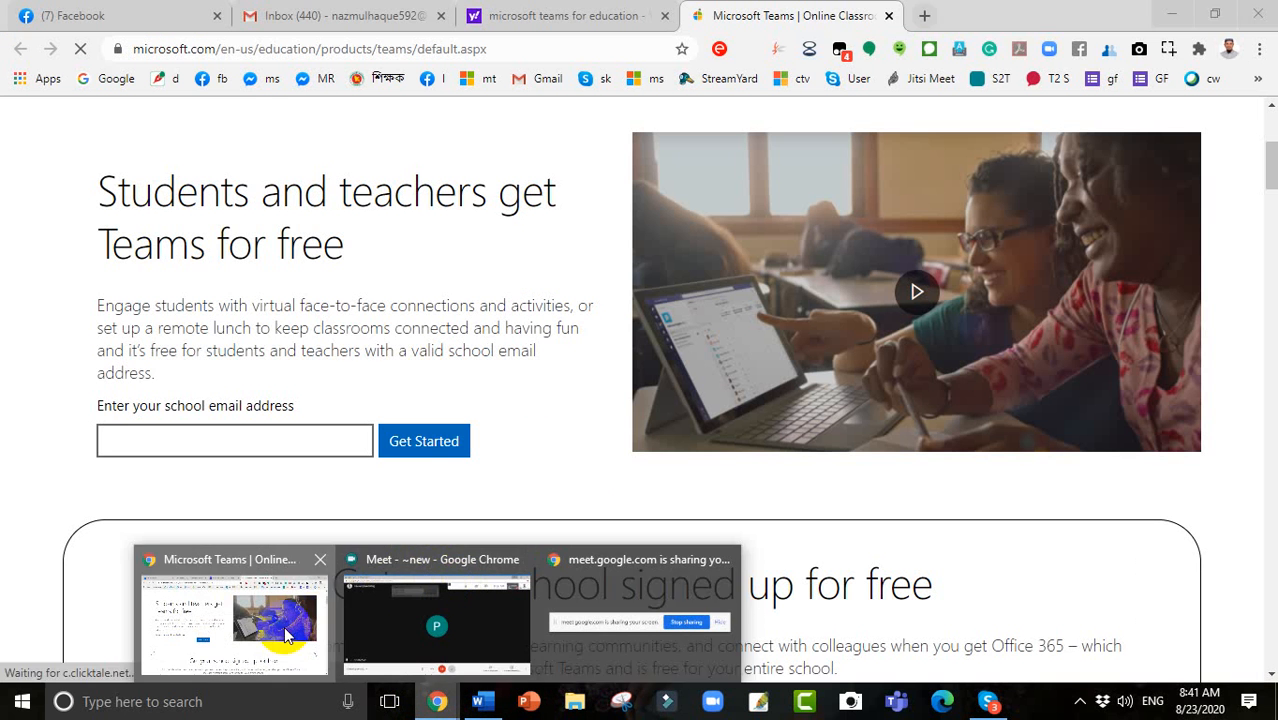
left_click(280, 610)
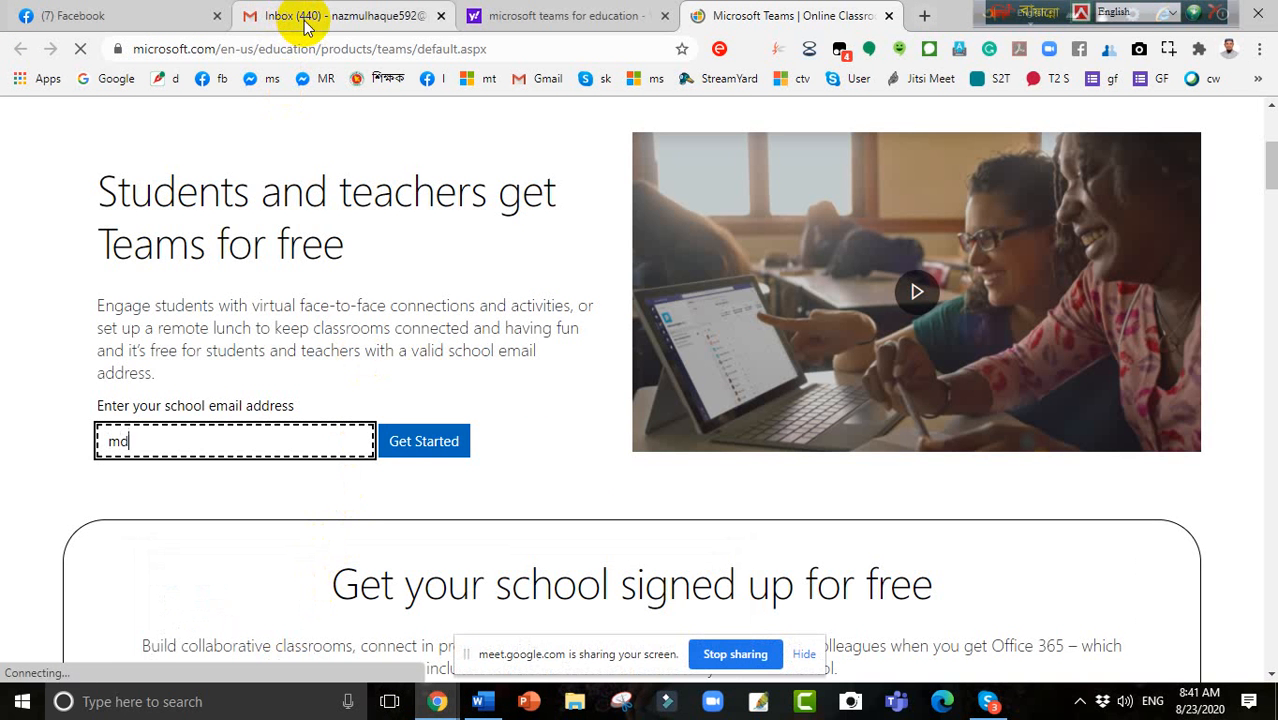
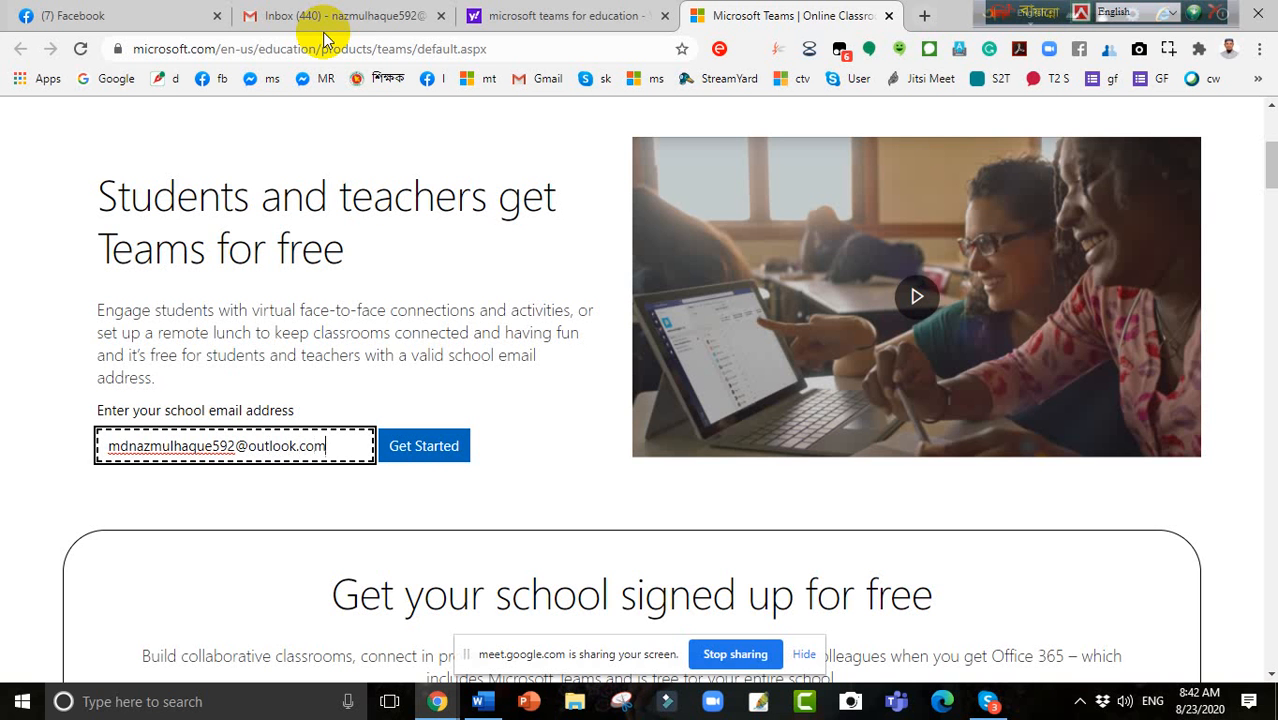
key("ctrl+a")
key("ctrl+c")
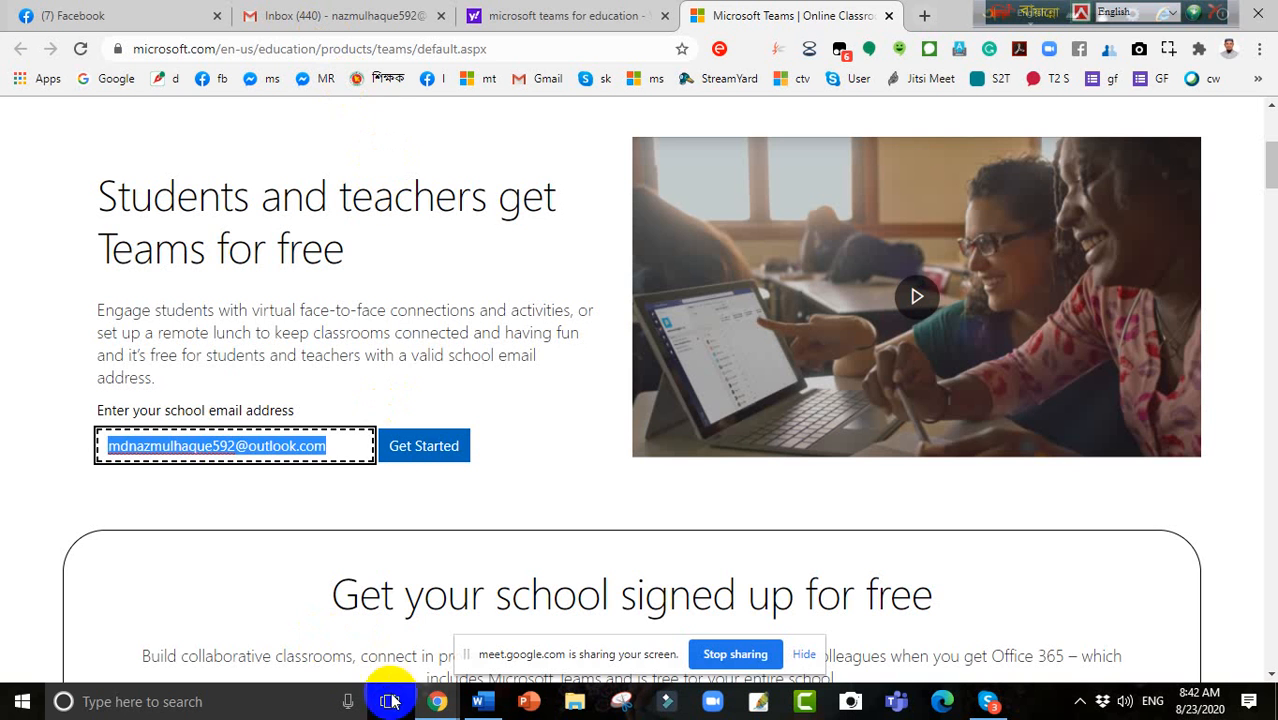
left_click(478, 701)
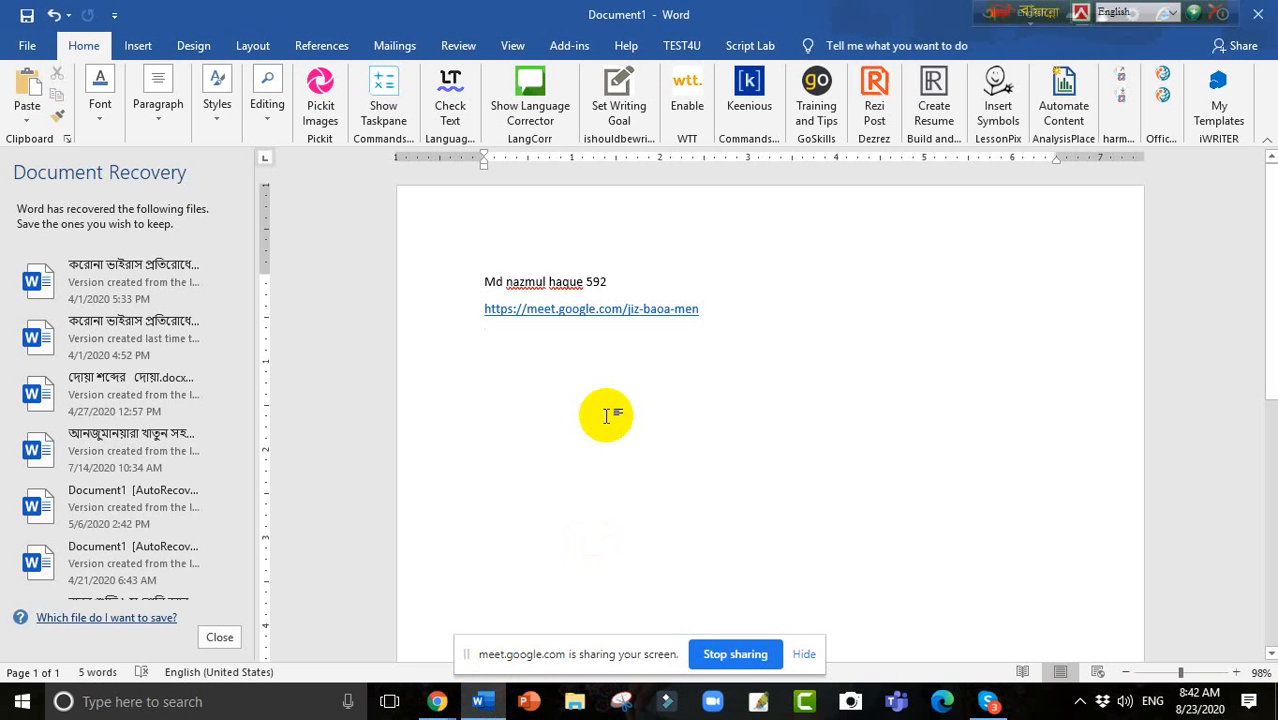
Paste the email address into Document1, then return to the Teams page in Chrome.
key("ctrl+v")
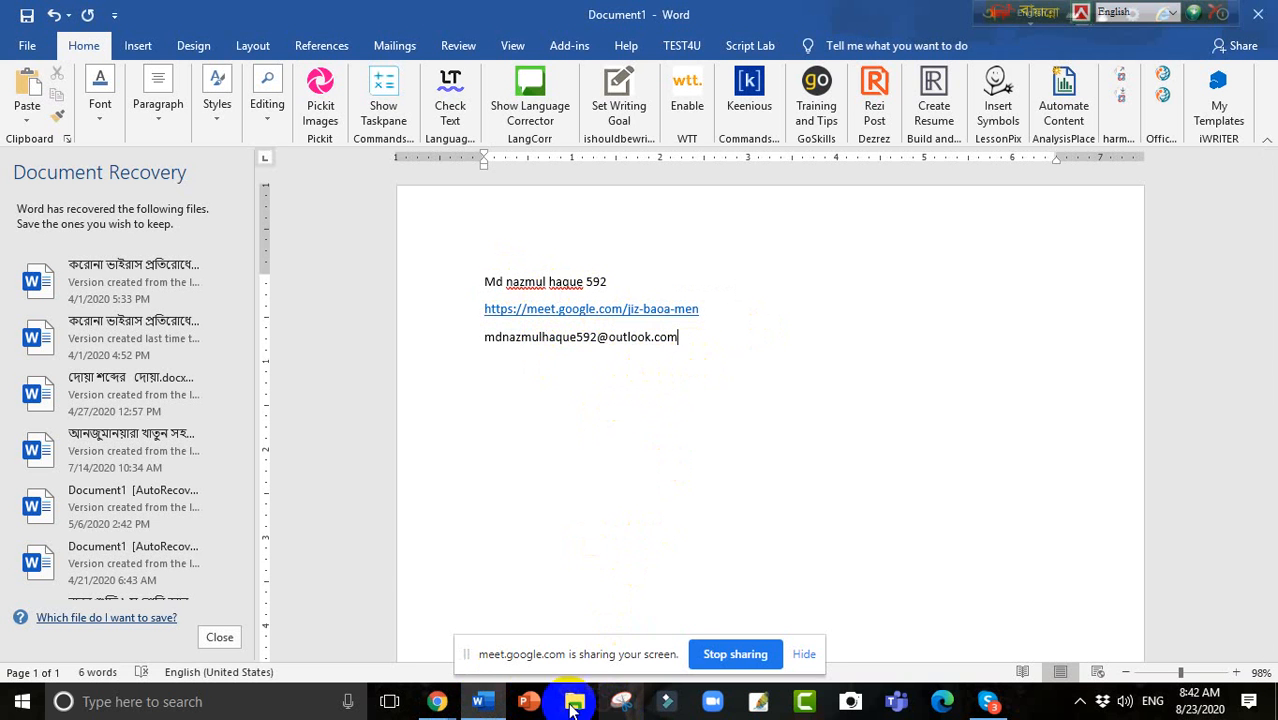
mouse_move(440, 701)
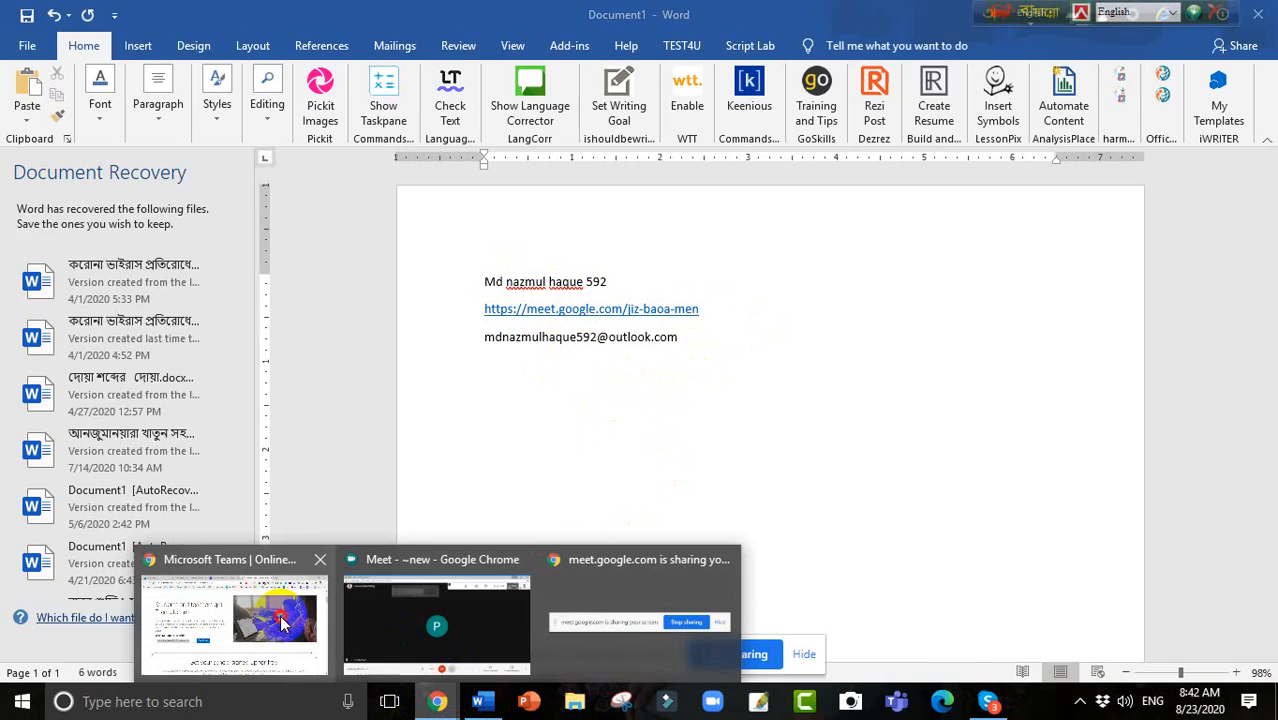
left_click(234, 612)
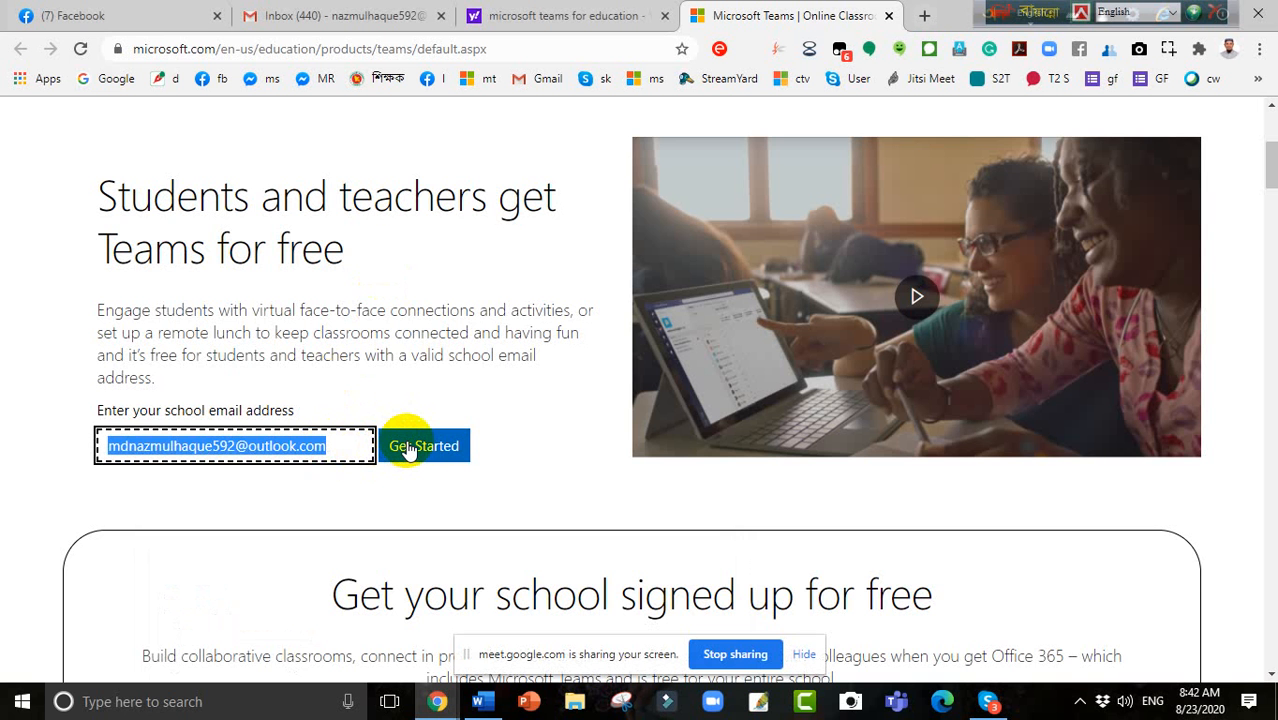
scroll(522, 456, "down", 5)
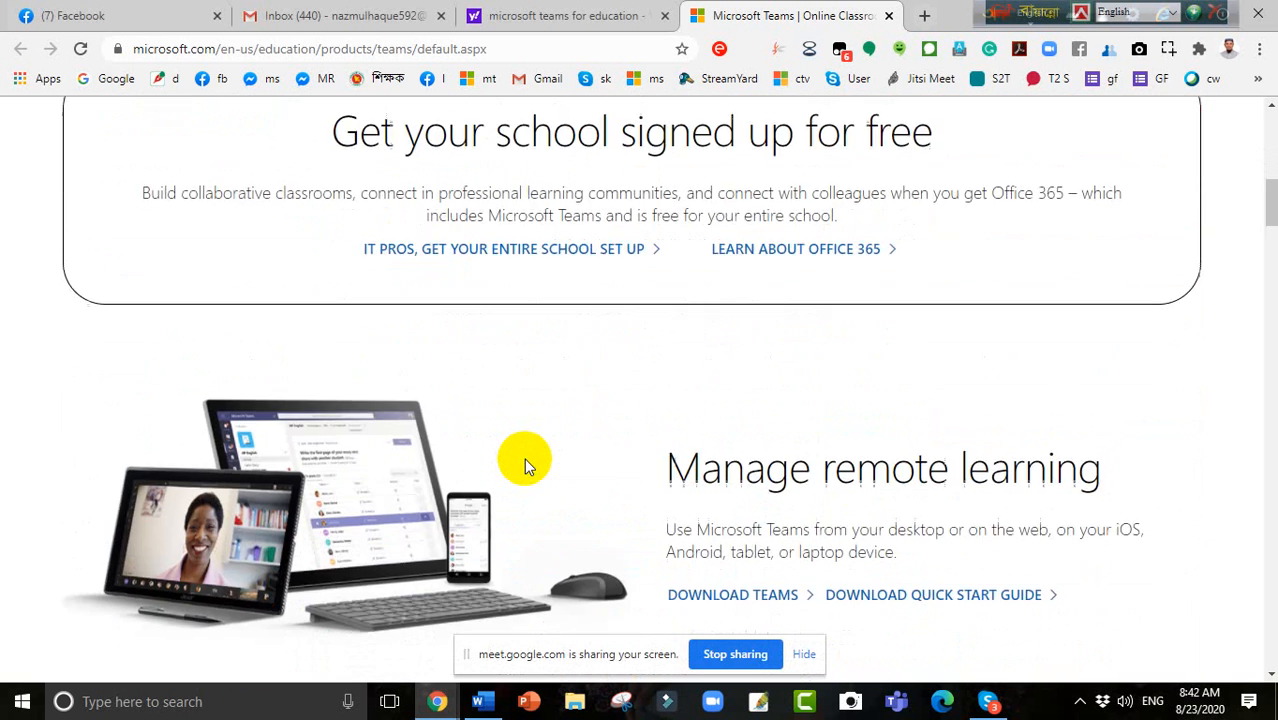
scroll(524, 458, "down", 3)
scroll(524, 462, "down", 3)
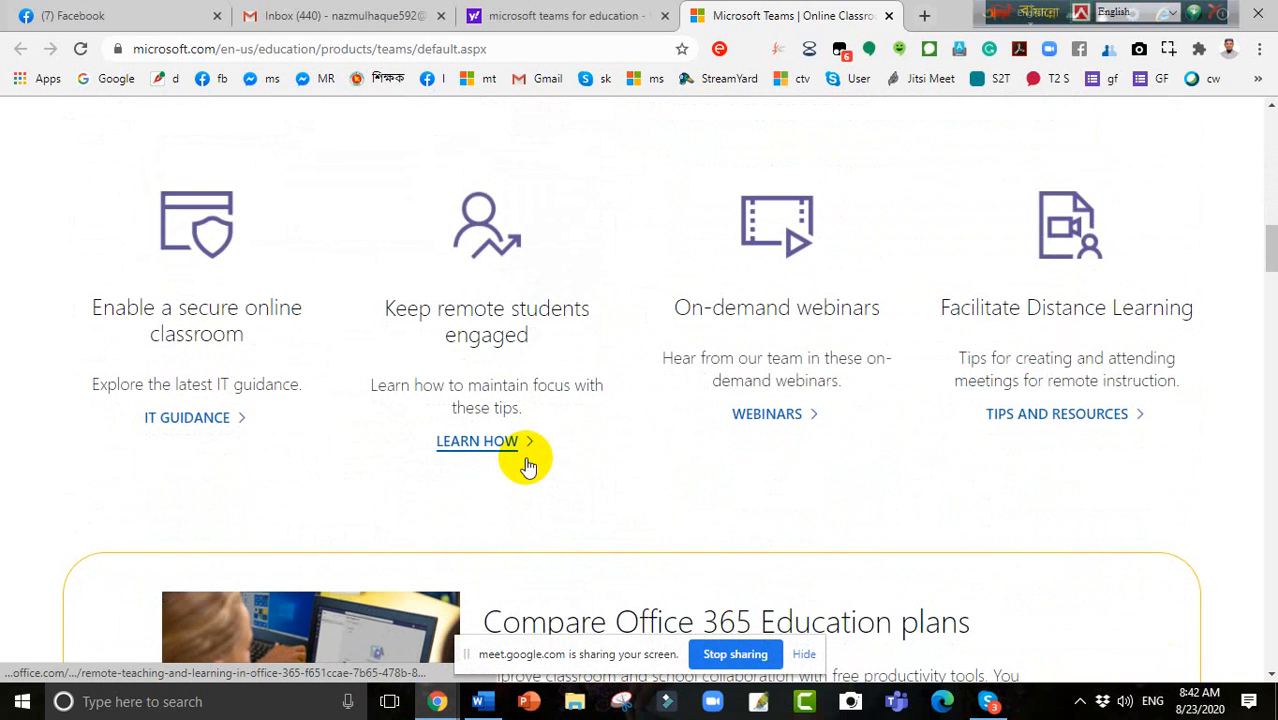
scroll(528, 466, "down", 3)
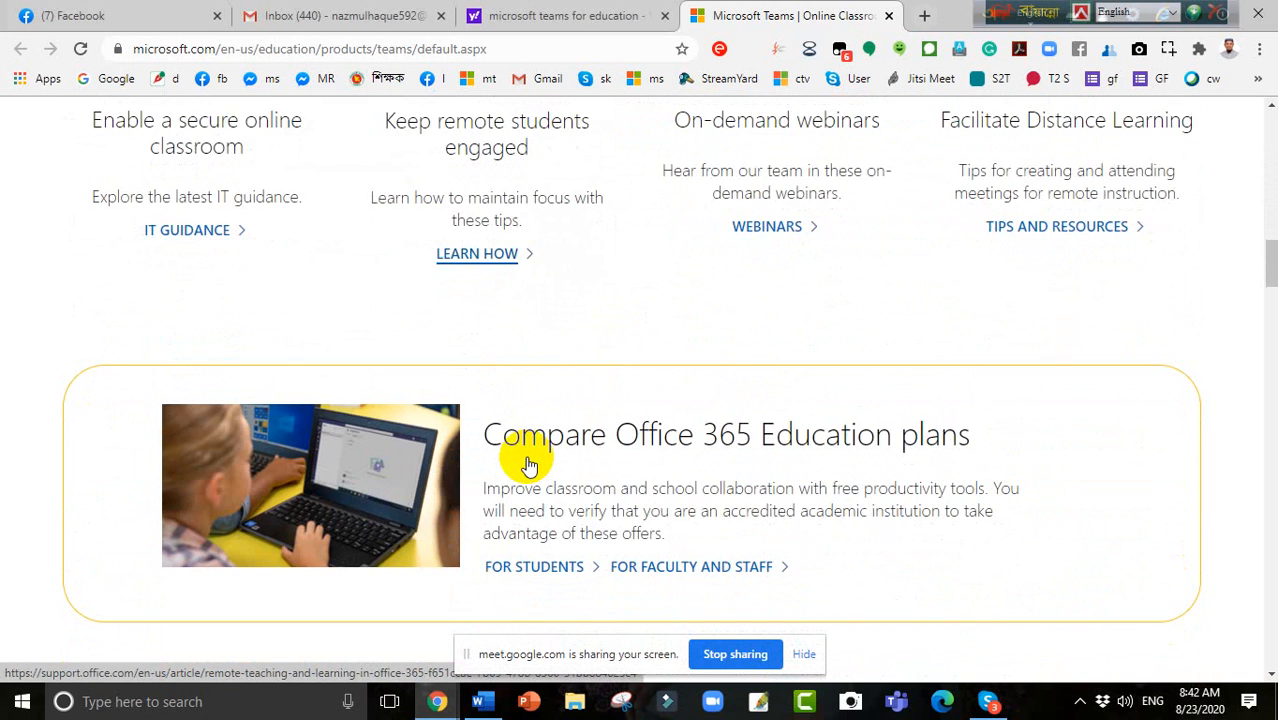
scroll(528, 466, "up", 15)
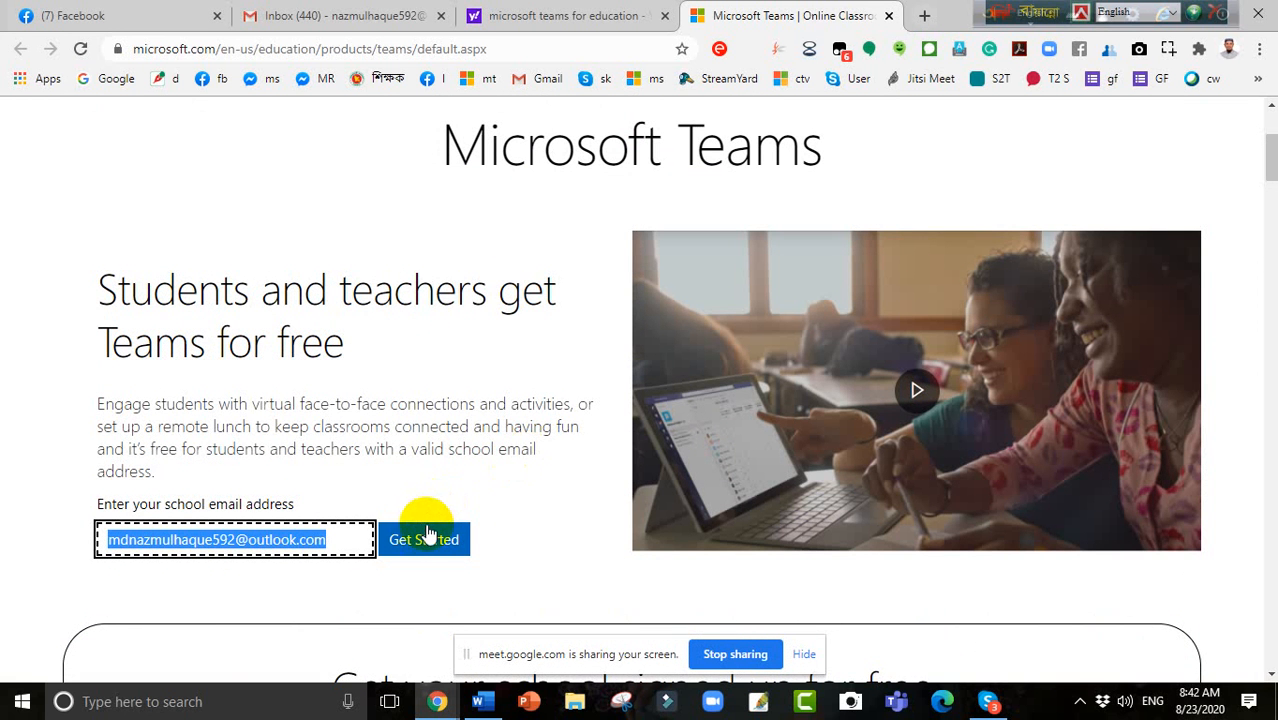
scroll(430, 530, "down", 3)
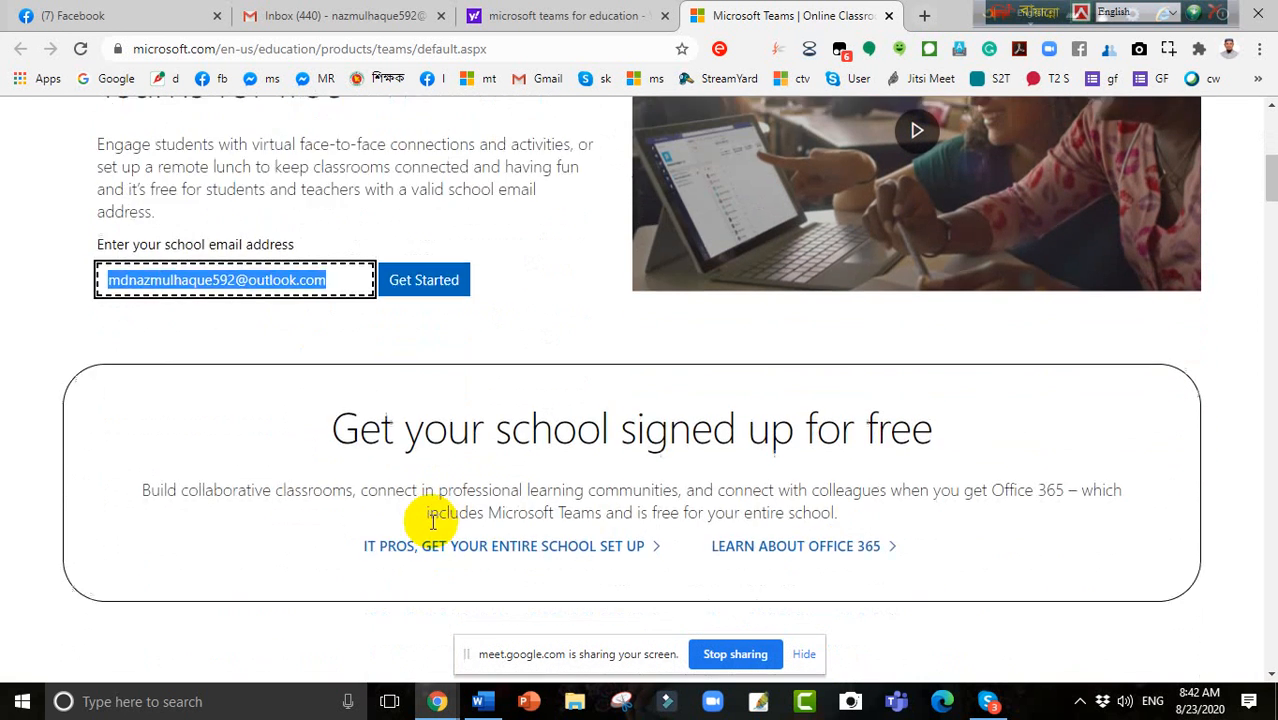
scroll(432, 525, "up", 1)
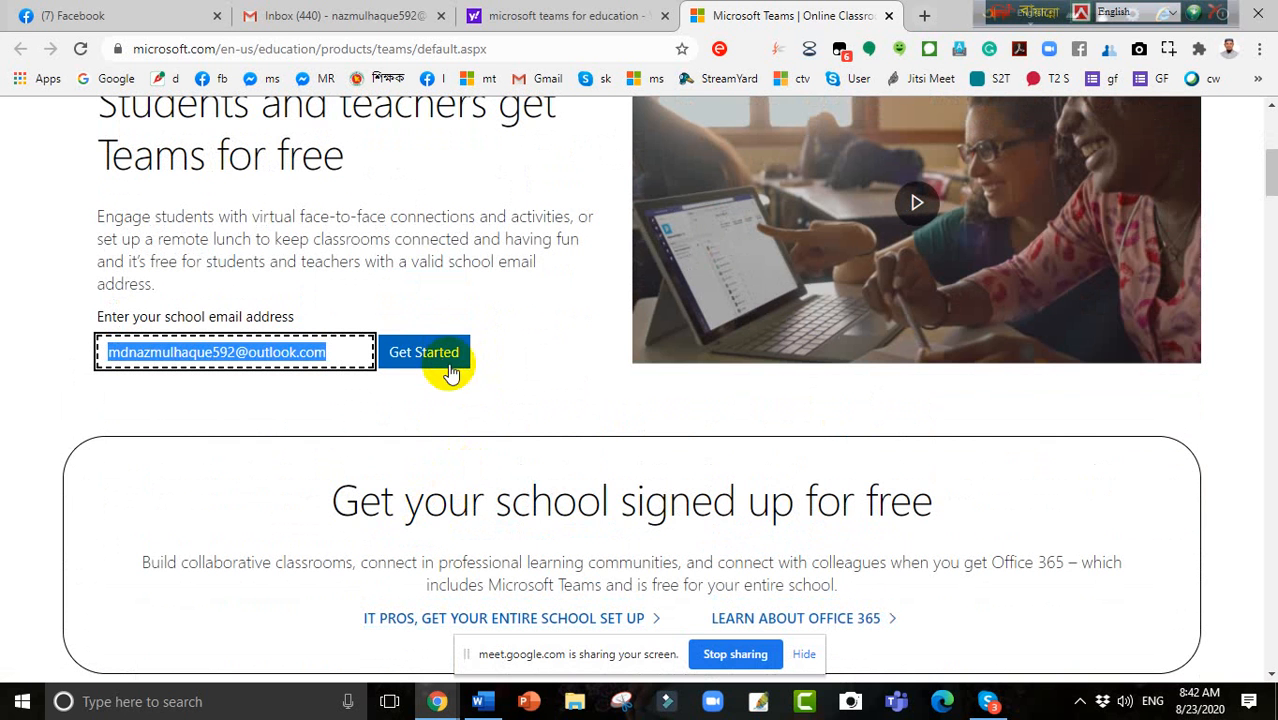
scroll(483, 378, "down", 1)
scroll(481, 378, "down", 1)
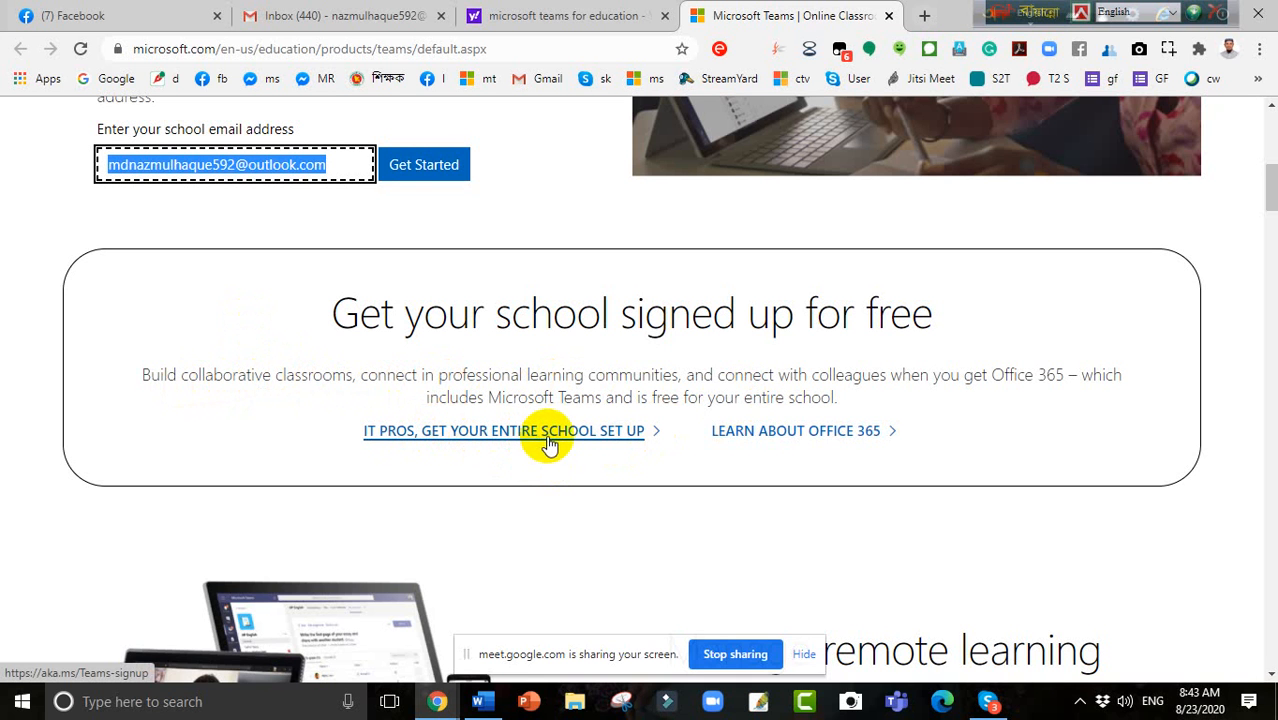
Open the IT Pros school-wide Office 365 sign-up page and move to its new tab.
left_click(605, 438)
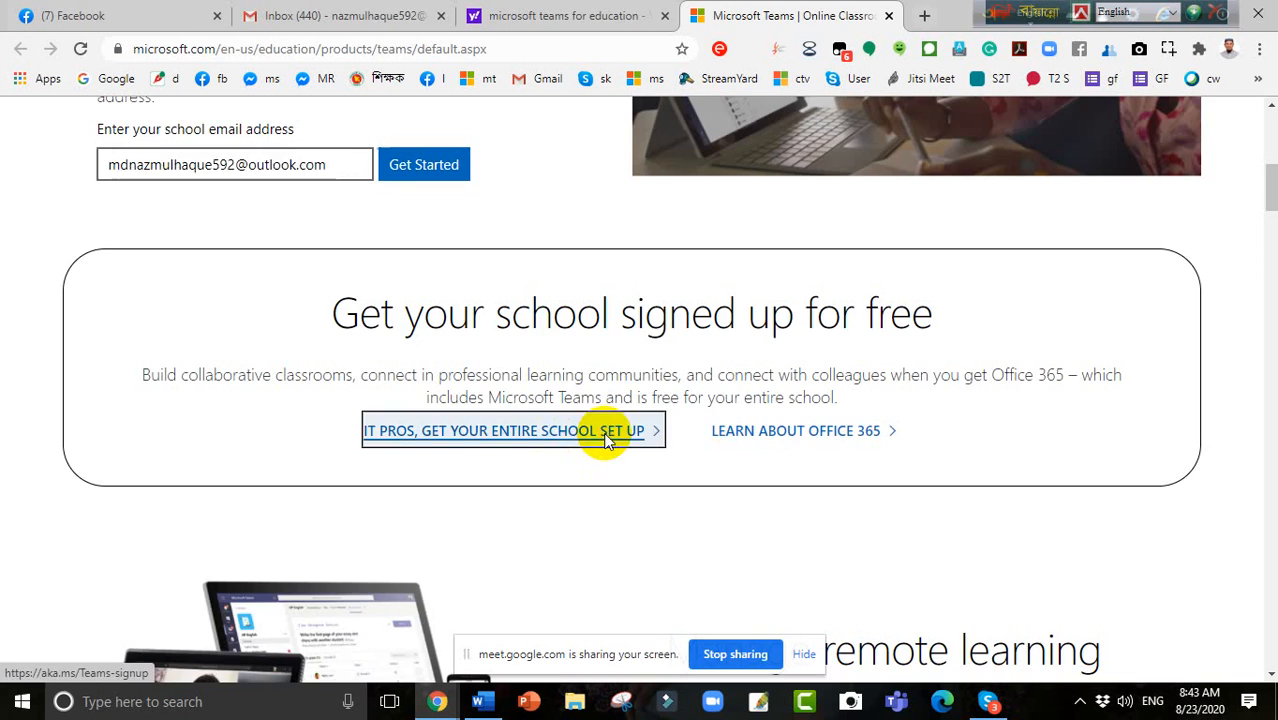
left_click(745, 12)
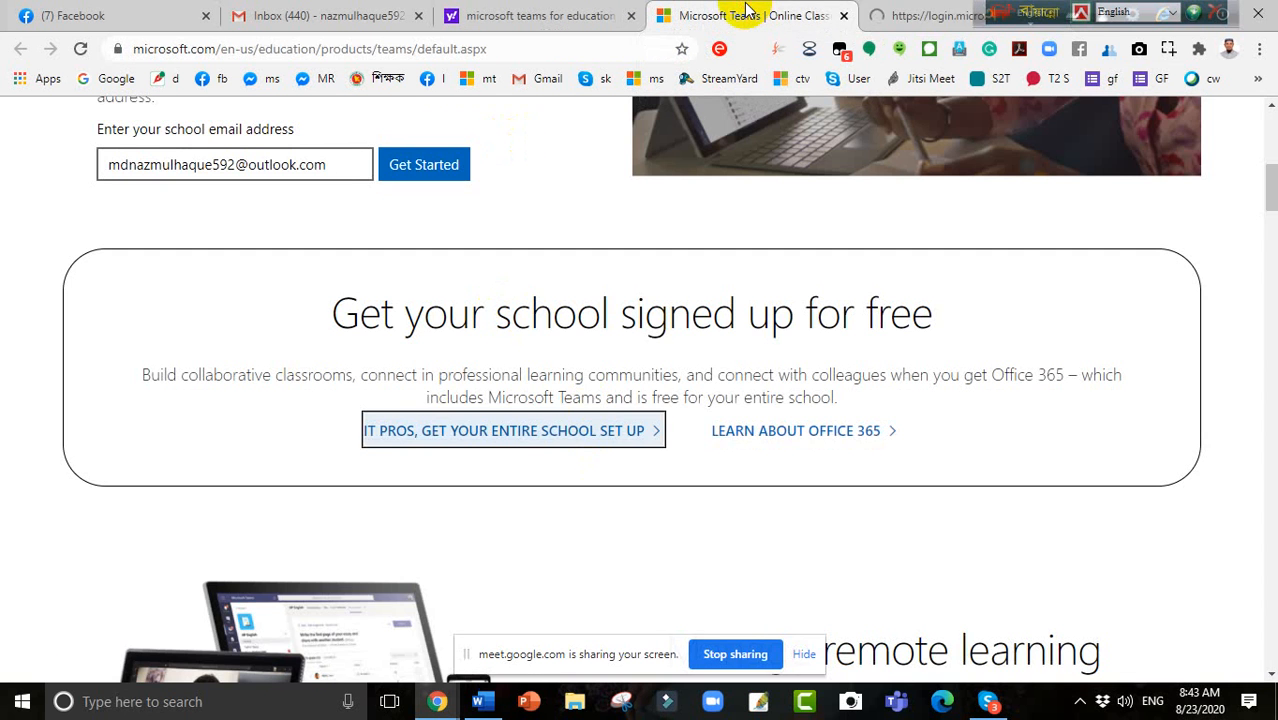
left_click(915, 15)
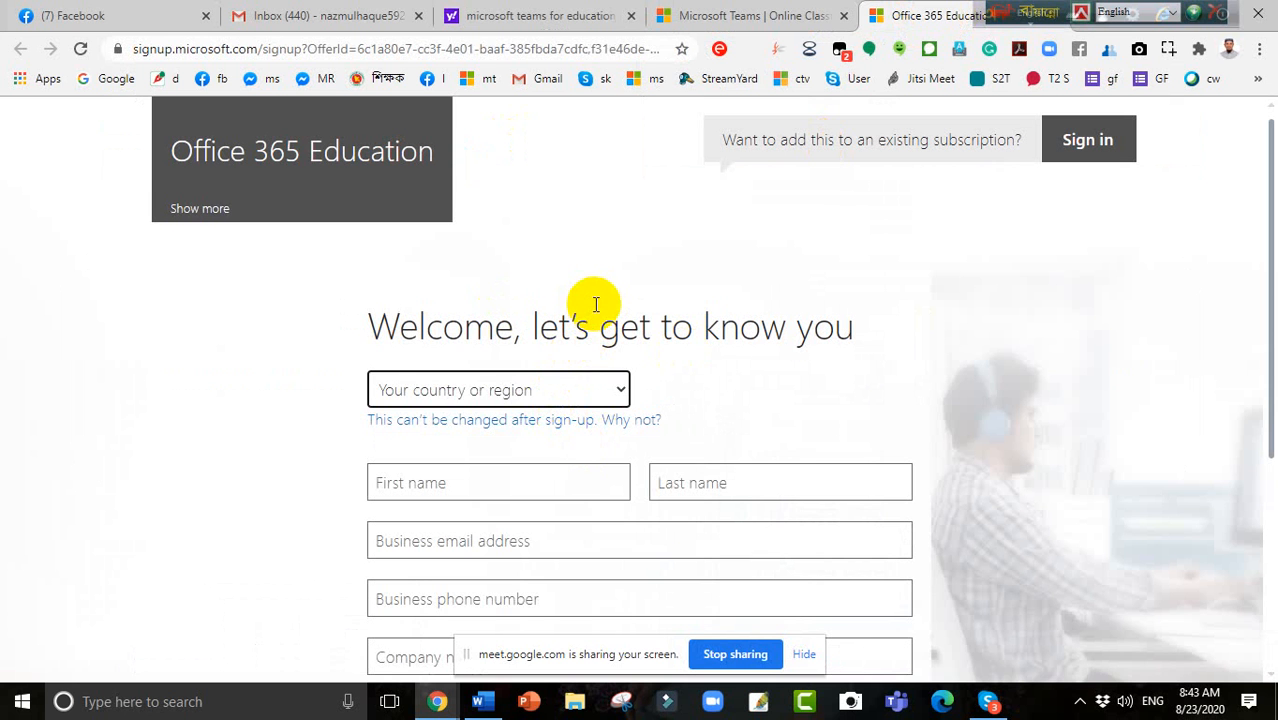
Jump the country list to the B entries, leaving Bahamas selected.
left_click(450, 389)
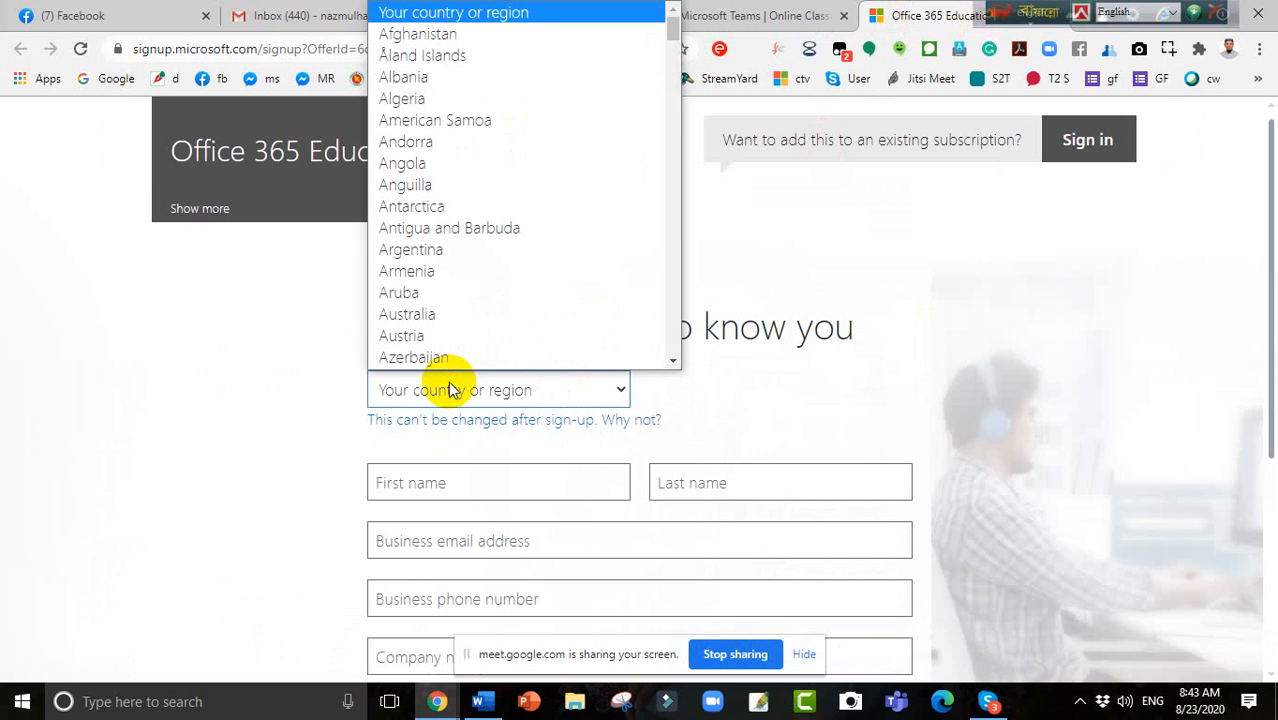
key("b")
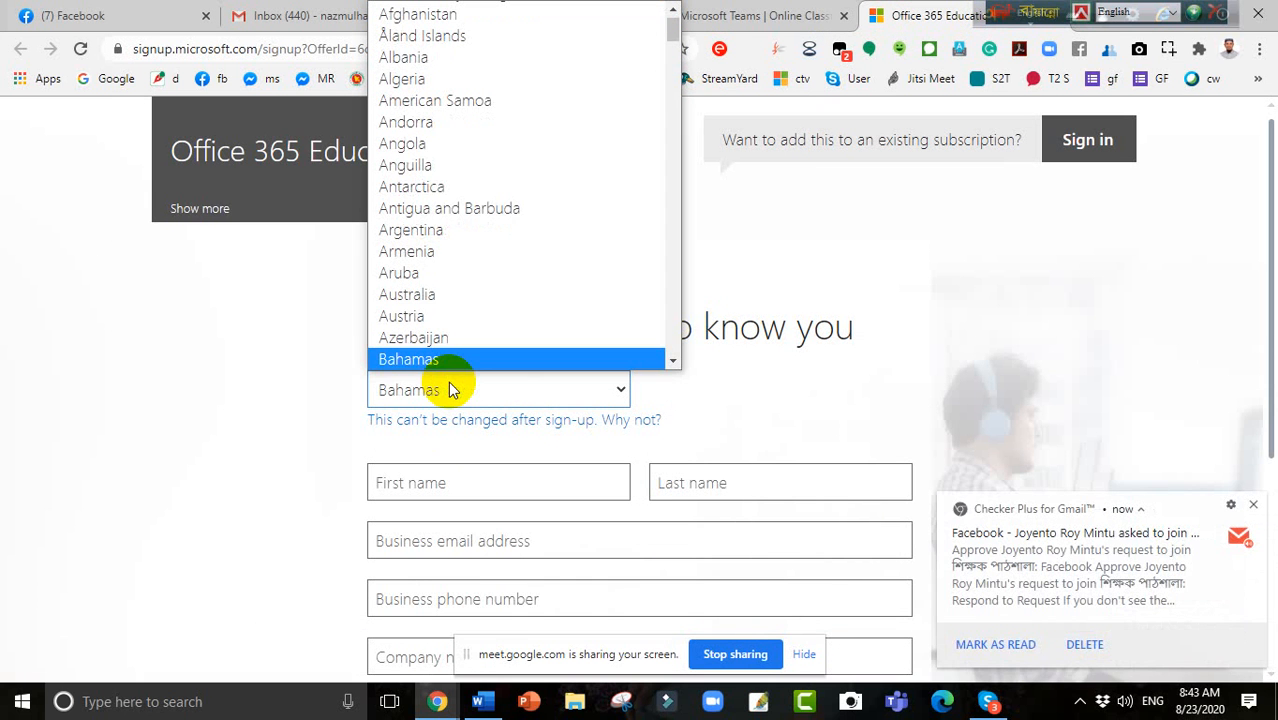
scroll(450, 389, "down", 1)
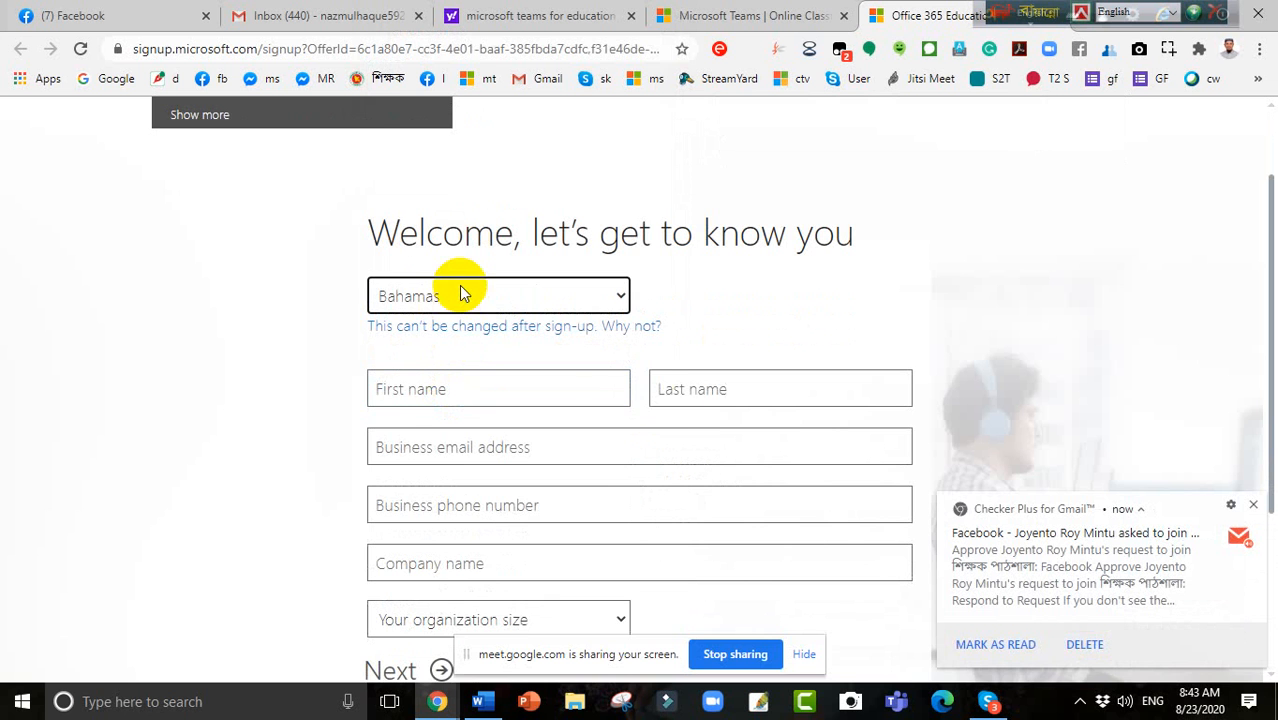
left_click(460, 292)
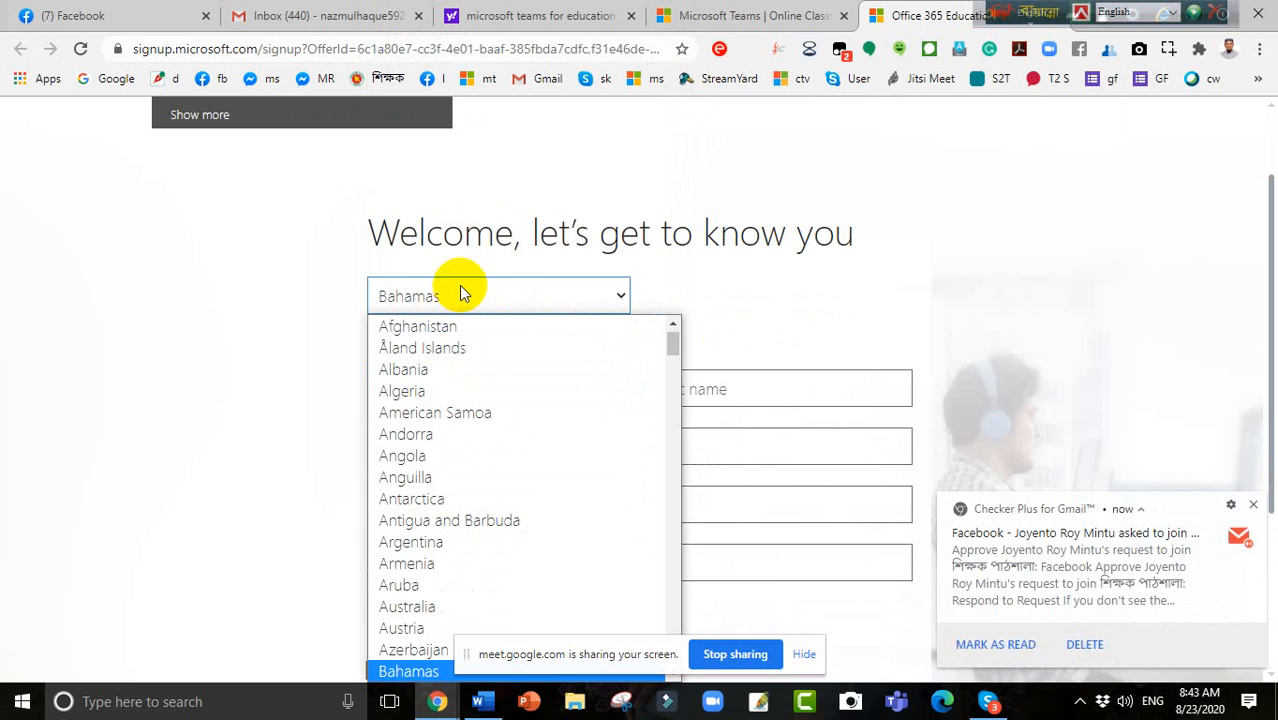
key("a")
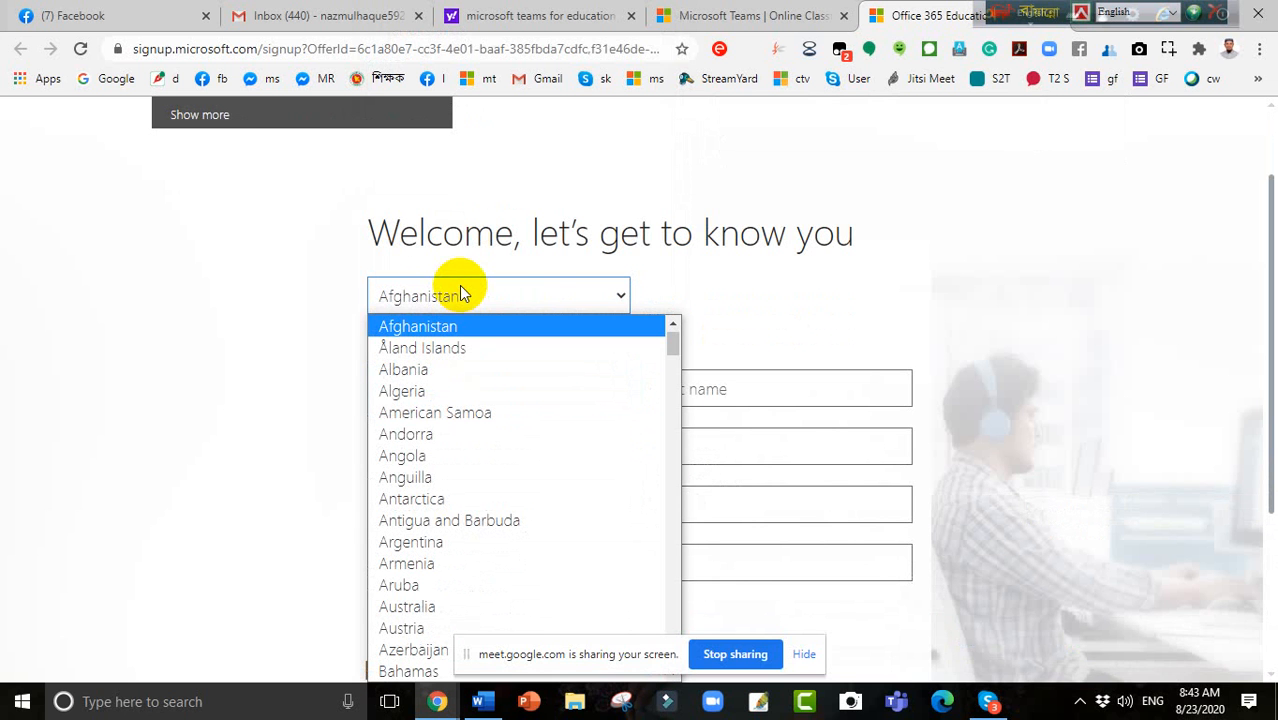
key("b")
scroll(447, 437, "down", 5)
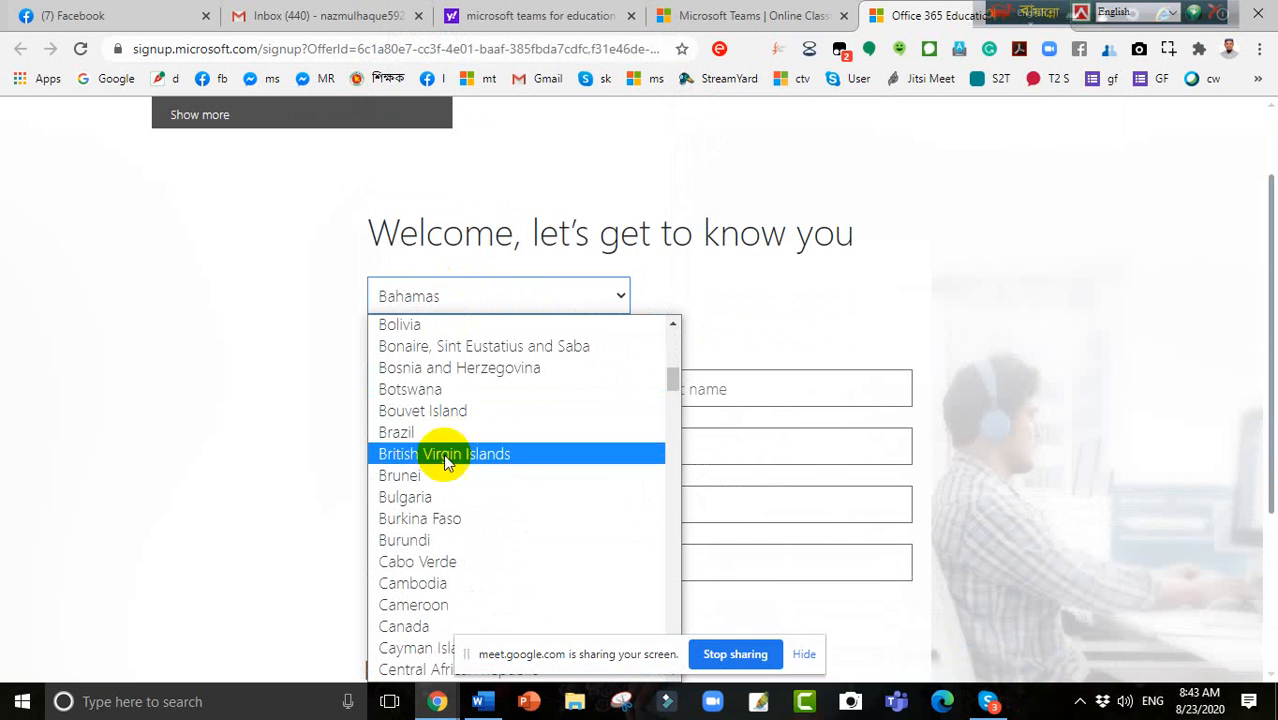
scroll(443, 500, "down", 3)
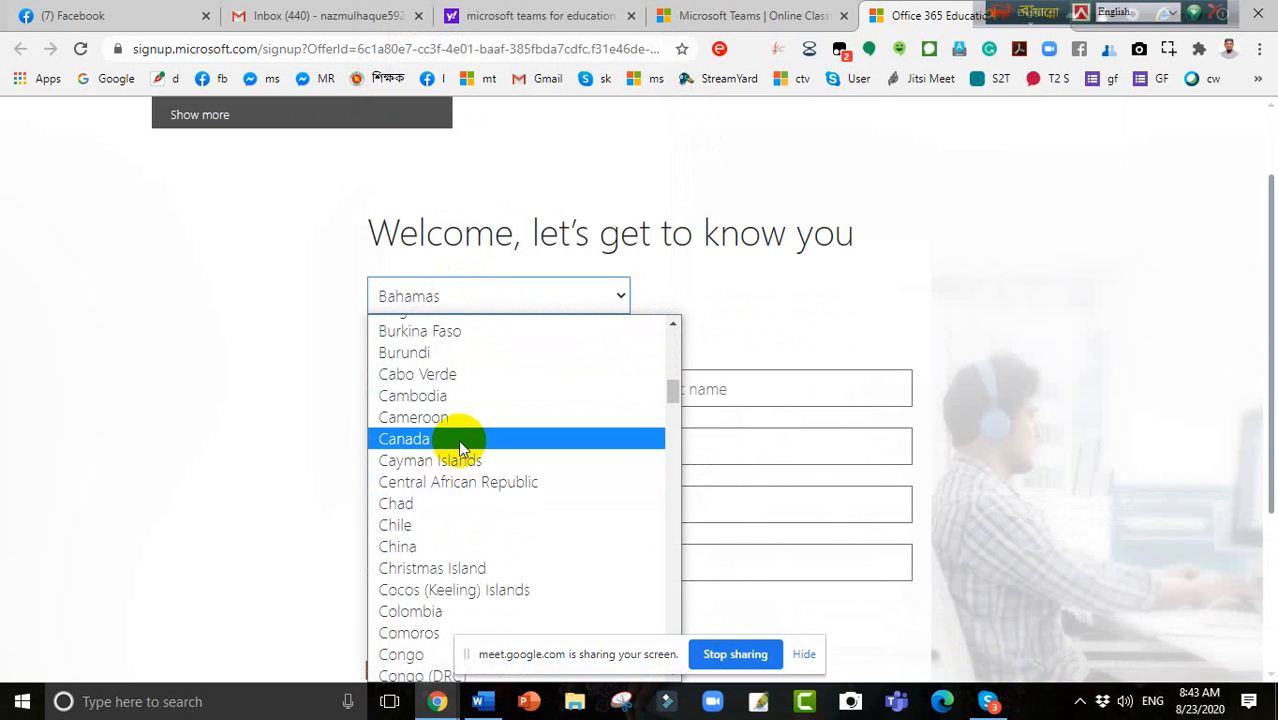
scroll(456, 442, "up", 3)
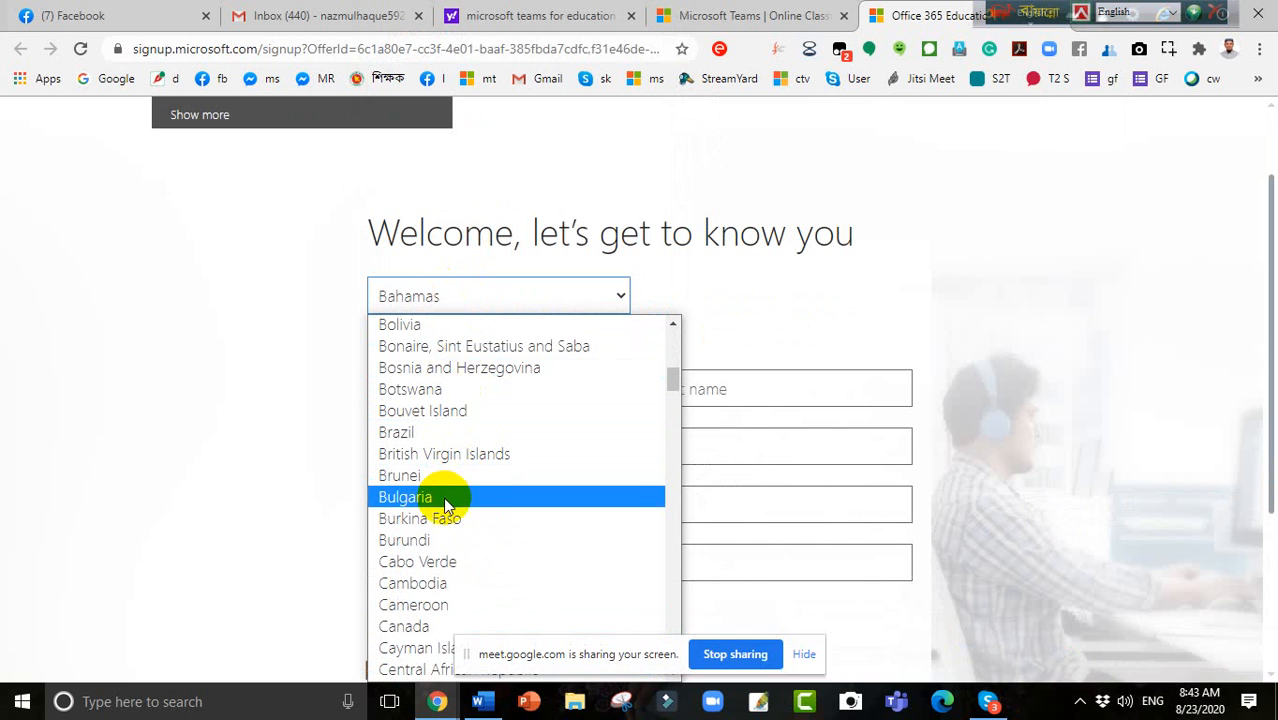
scroll(447, 493, "up", 3)
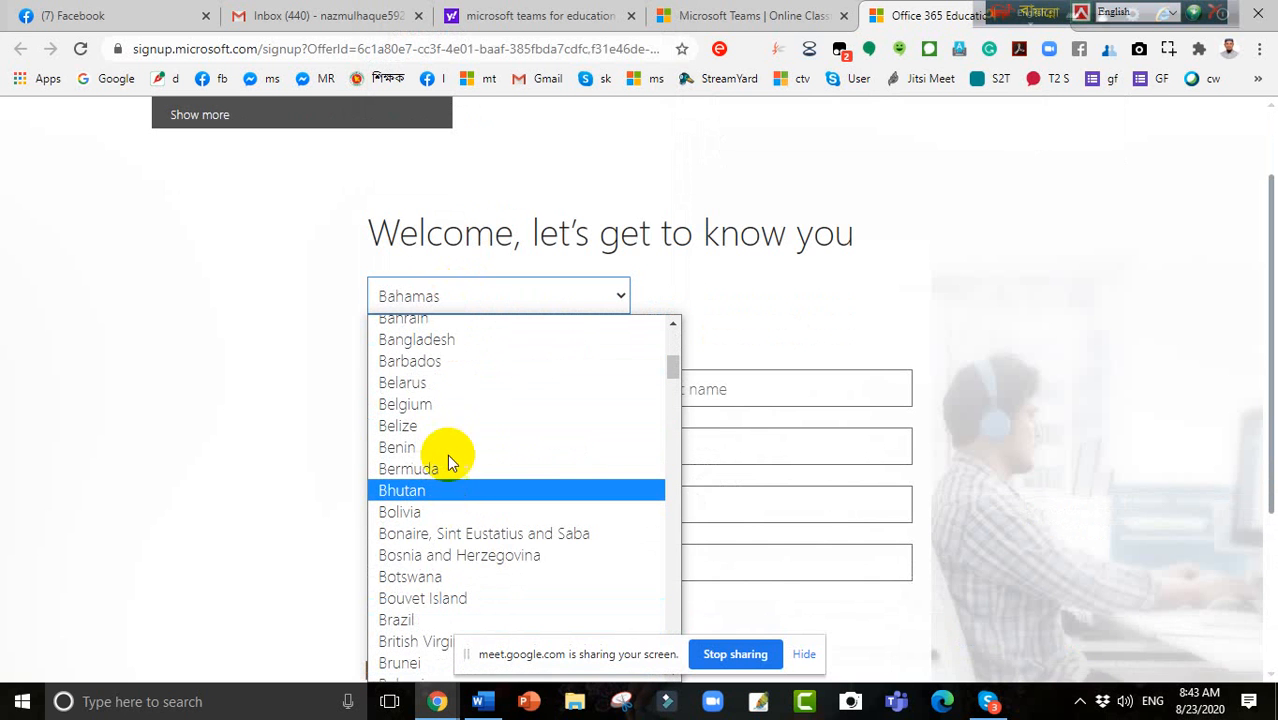
Set the country to Bangladesh and enter the user's first name.
left_click(464, 339)
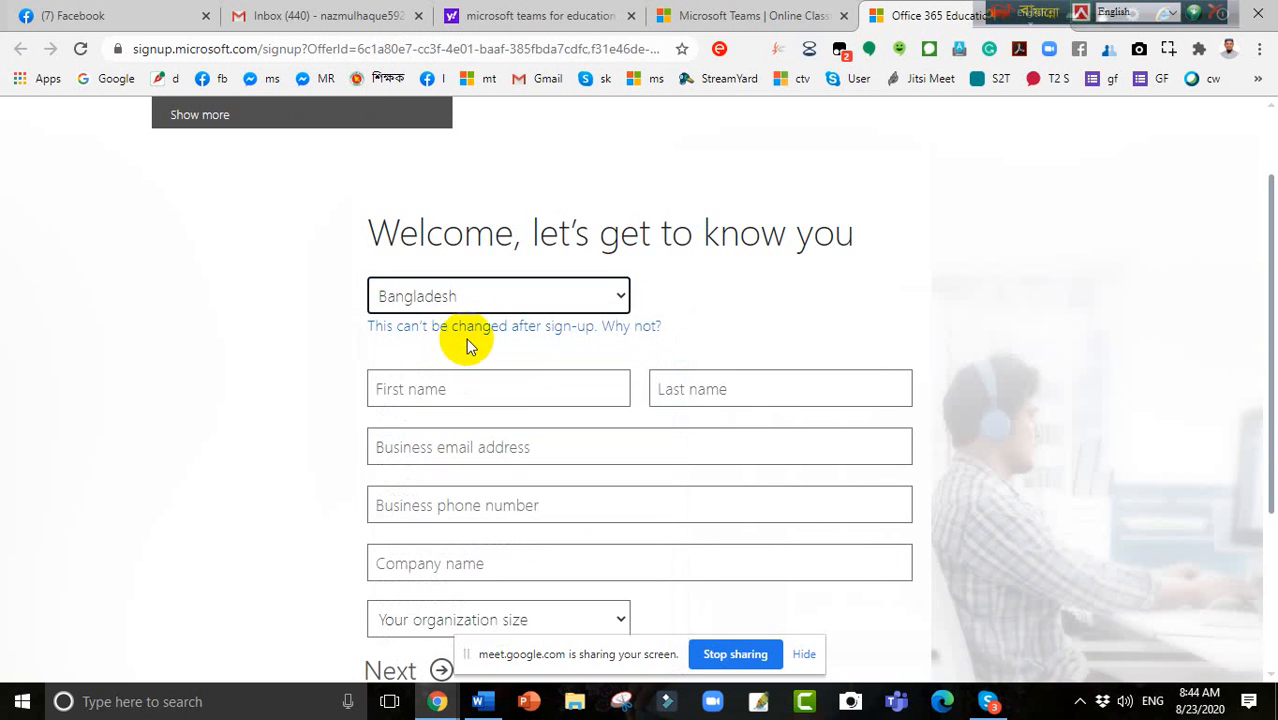
left_click(490, 387)
type("n")
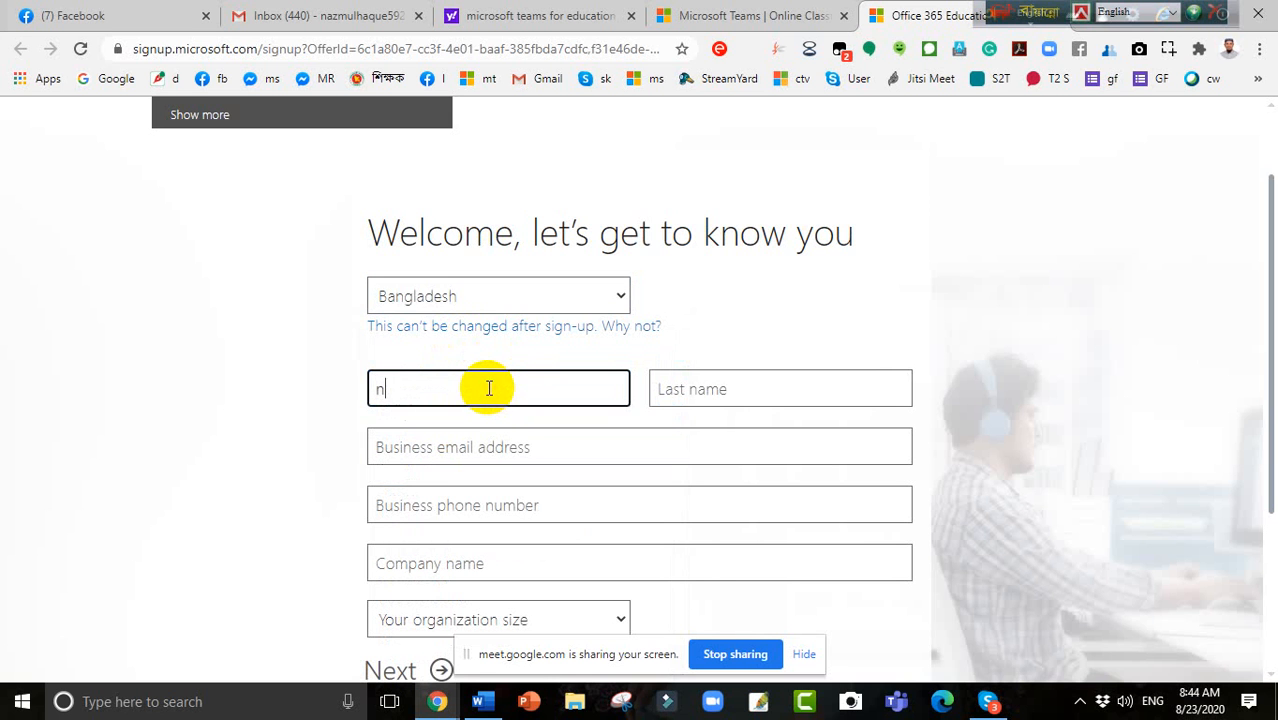
key("BackSpace")
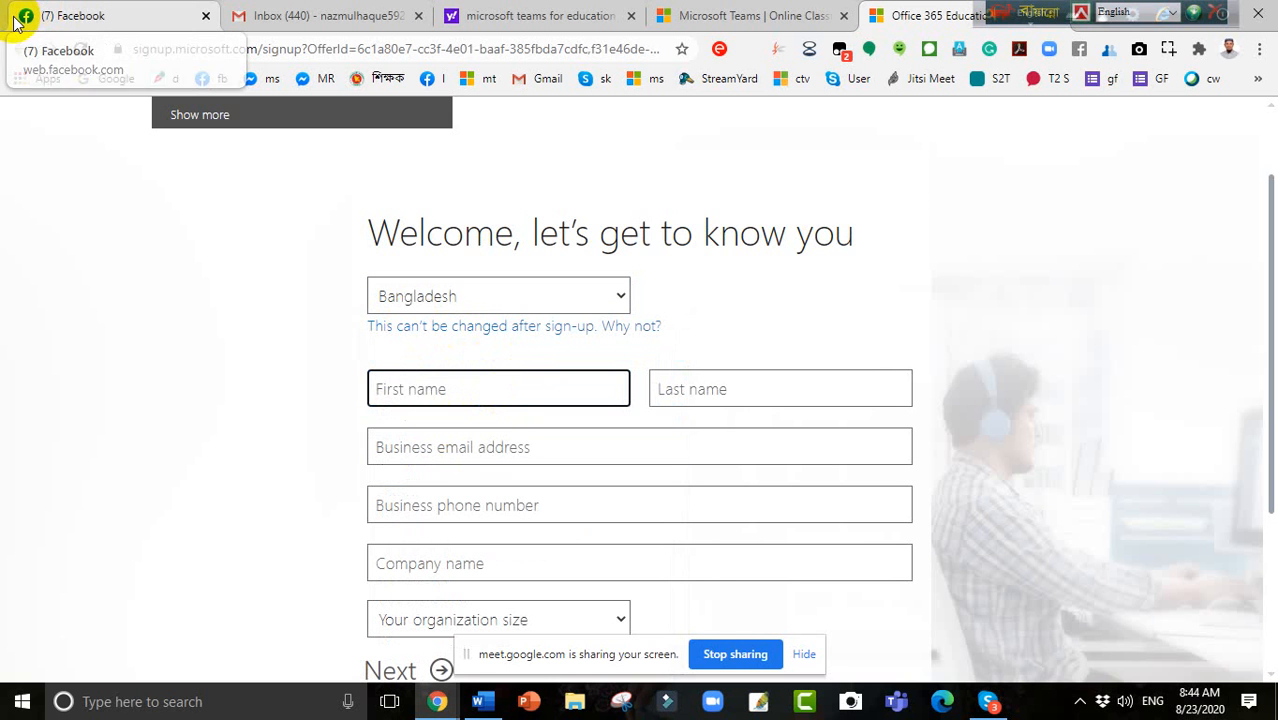
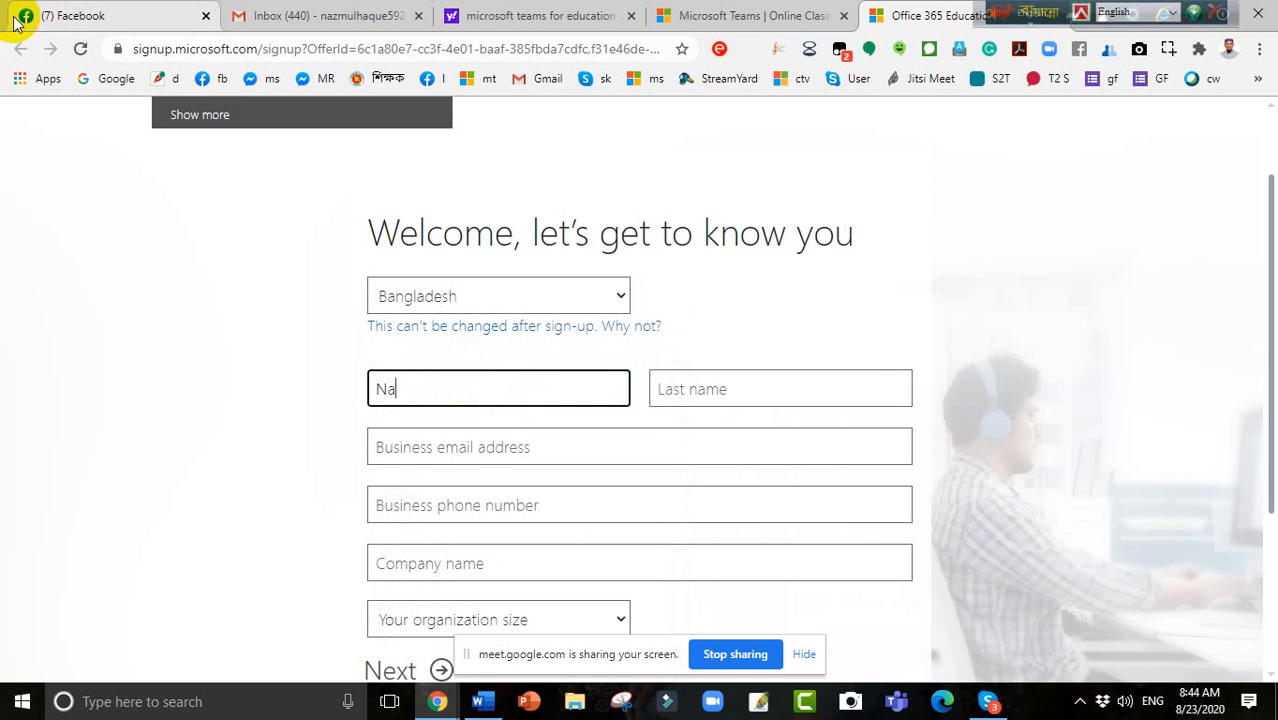
key("Tab")
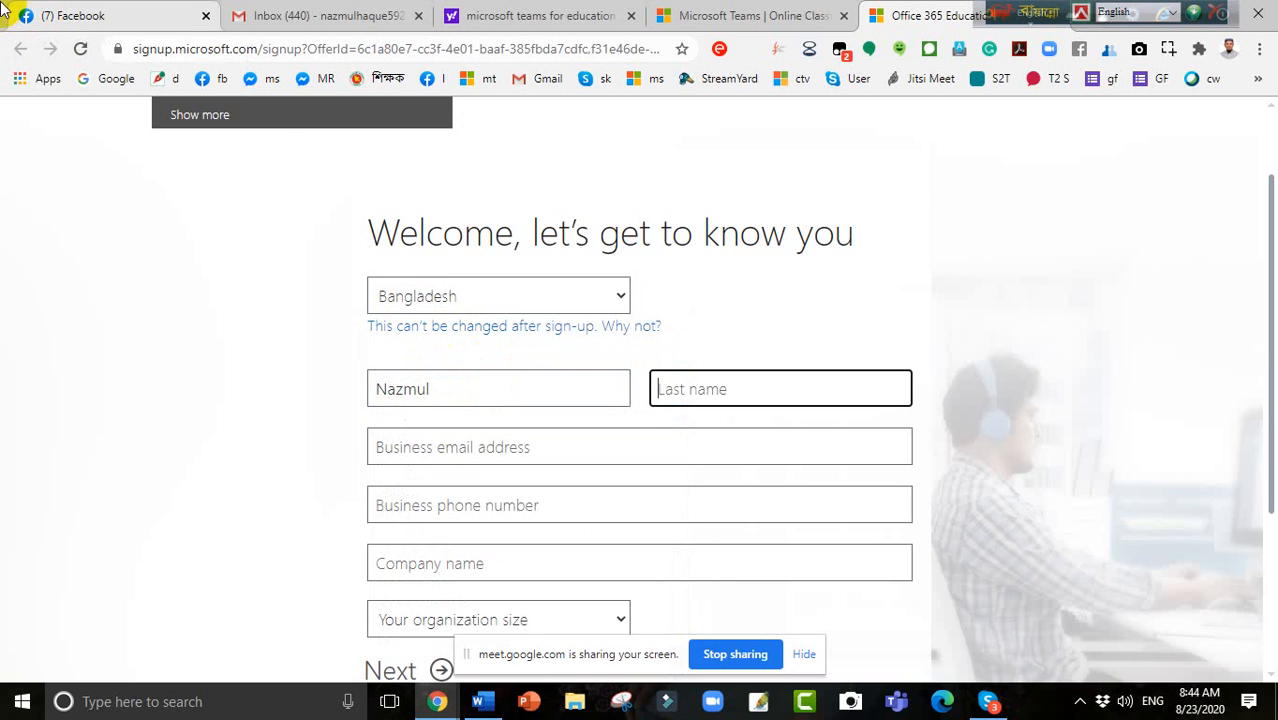
left_click(377, 389)
type("MD")
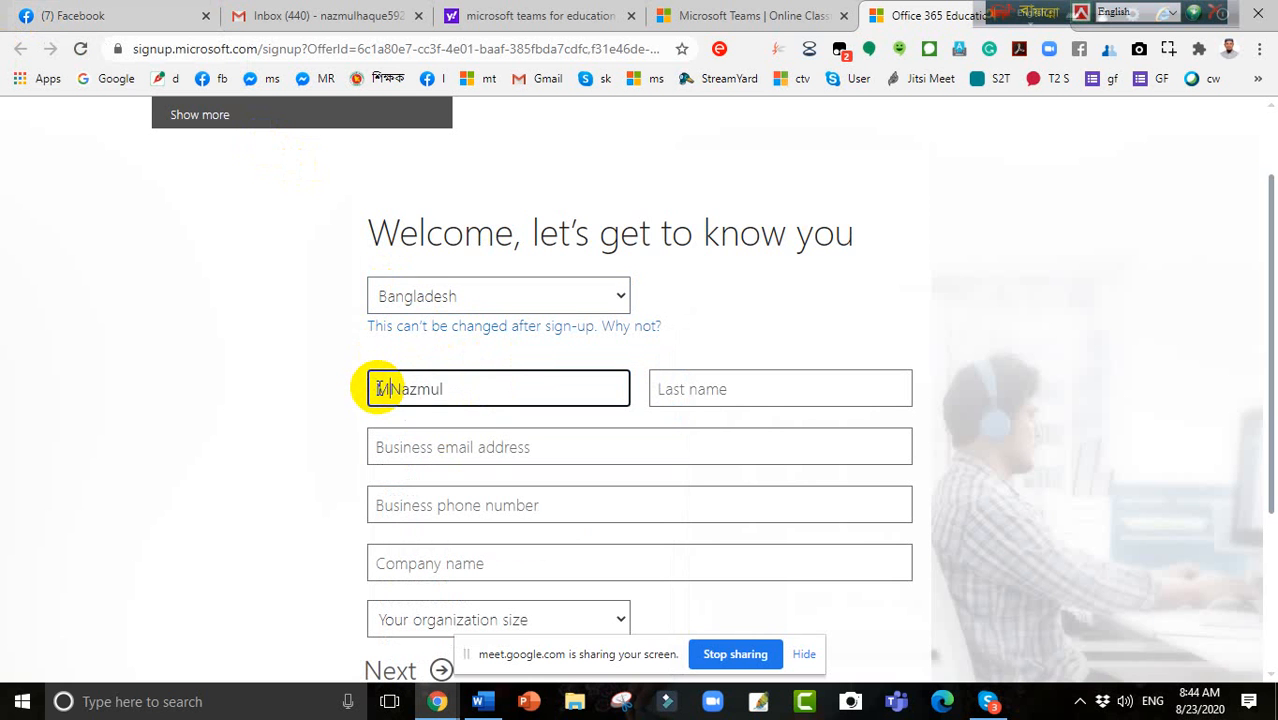
key("BackSpace")
type("d")
left_click(727, 388)
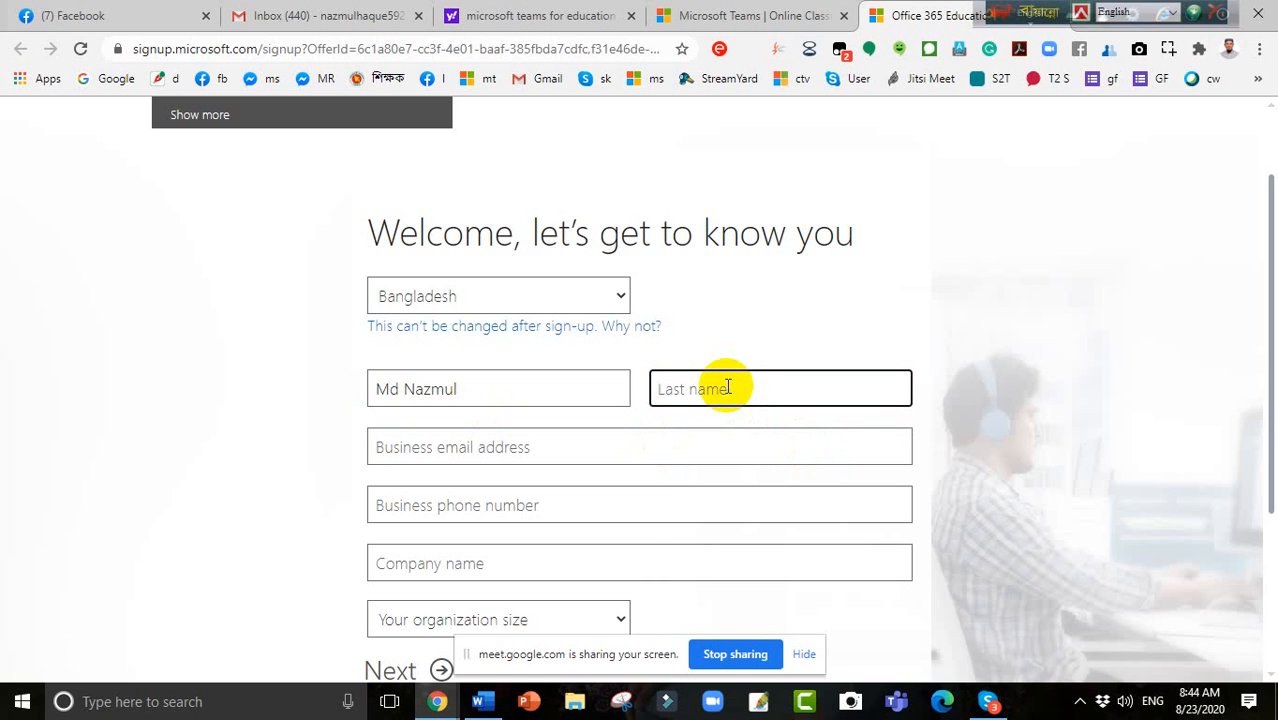
left_click(586, 444)
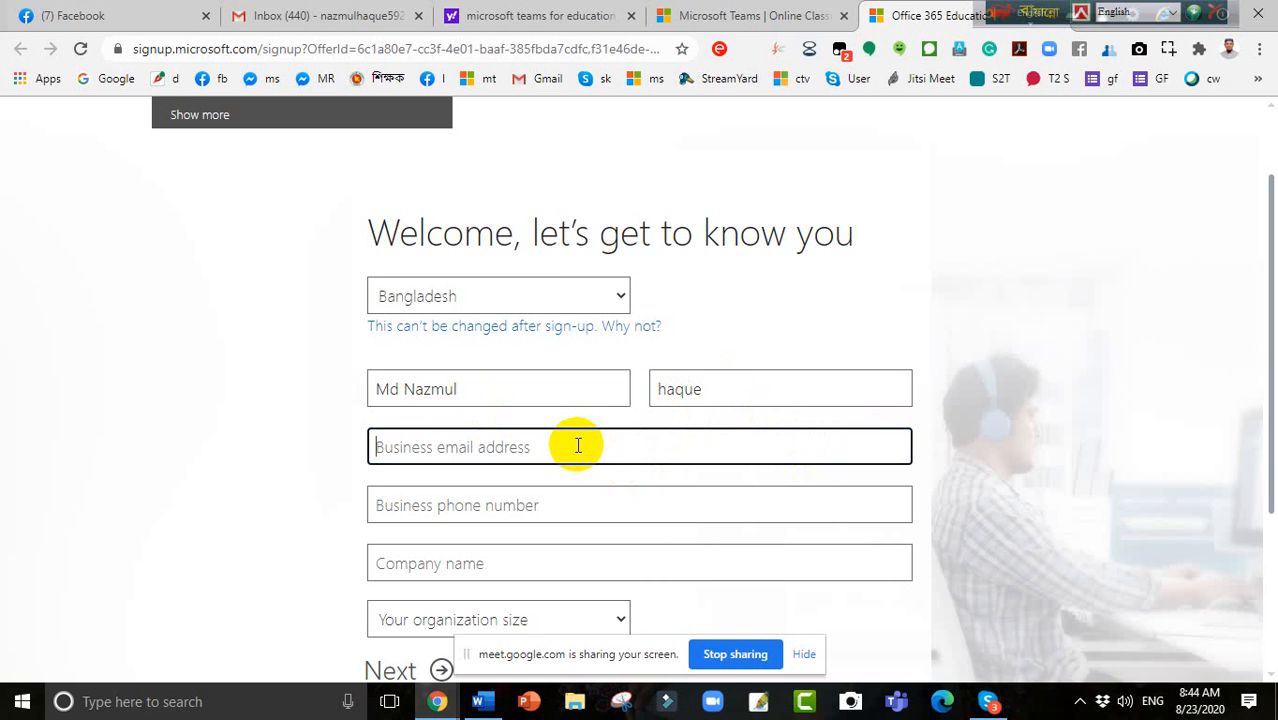
Paste the copied email address into both the business email and business phone fields.
key("ctrl+v")
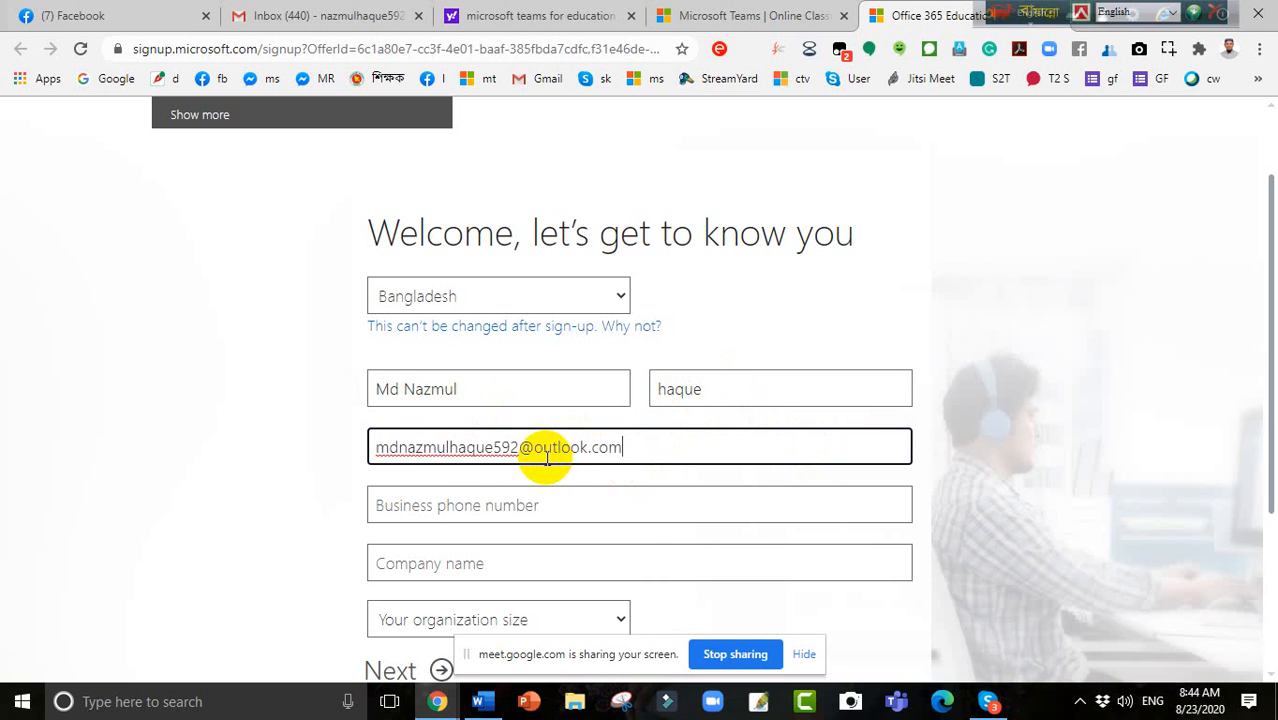
left_click(537, 505)
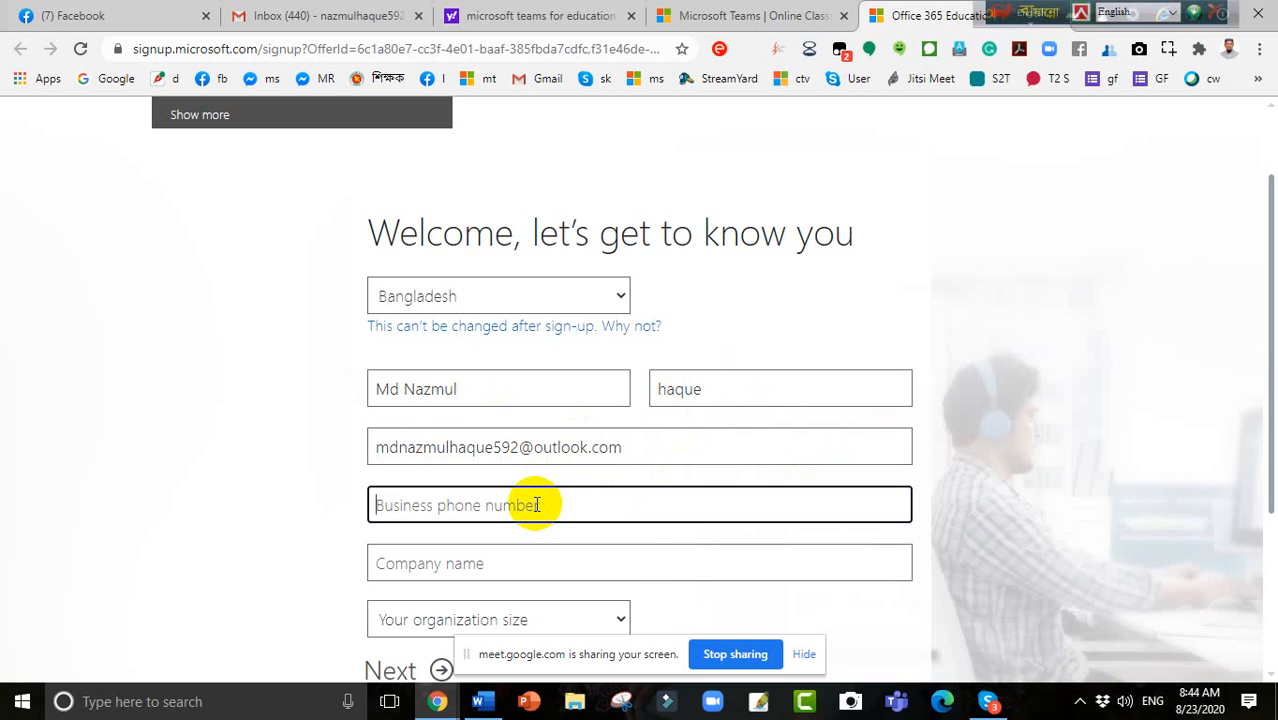
key("ctrl+v")
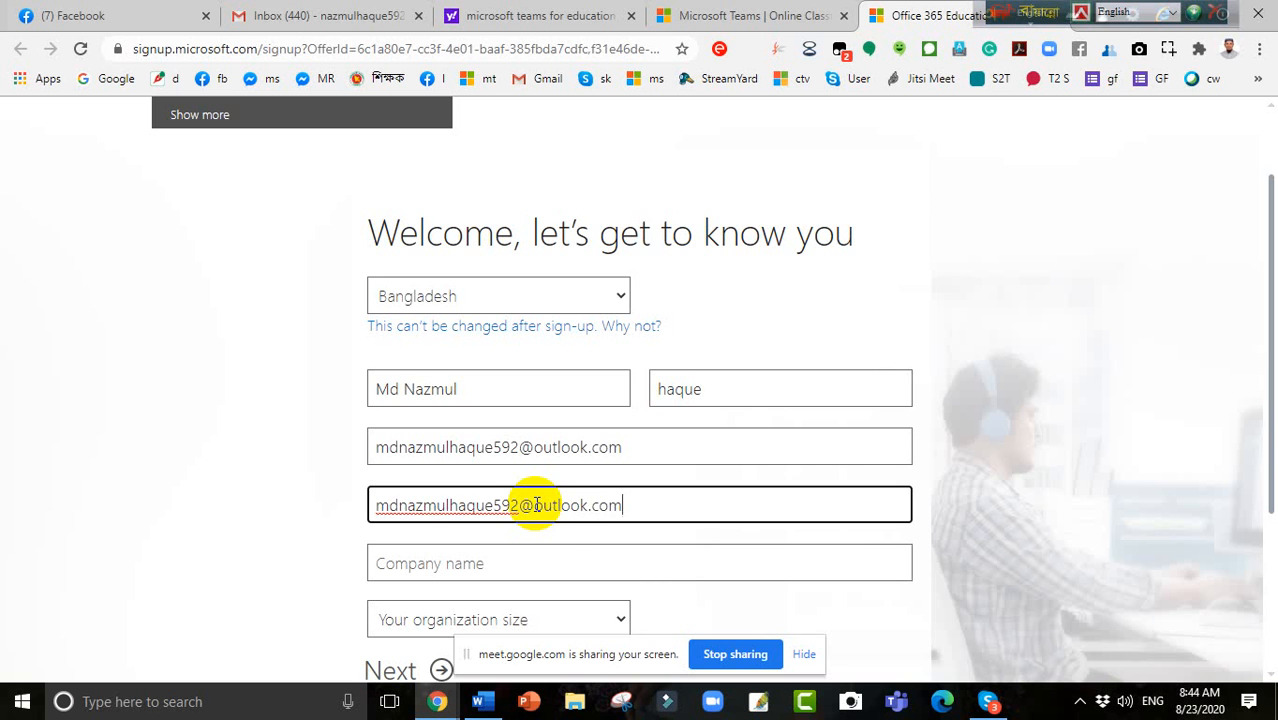
Fill in the company name field with the shop's name.
left_click(524, 565)
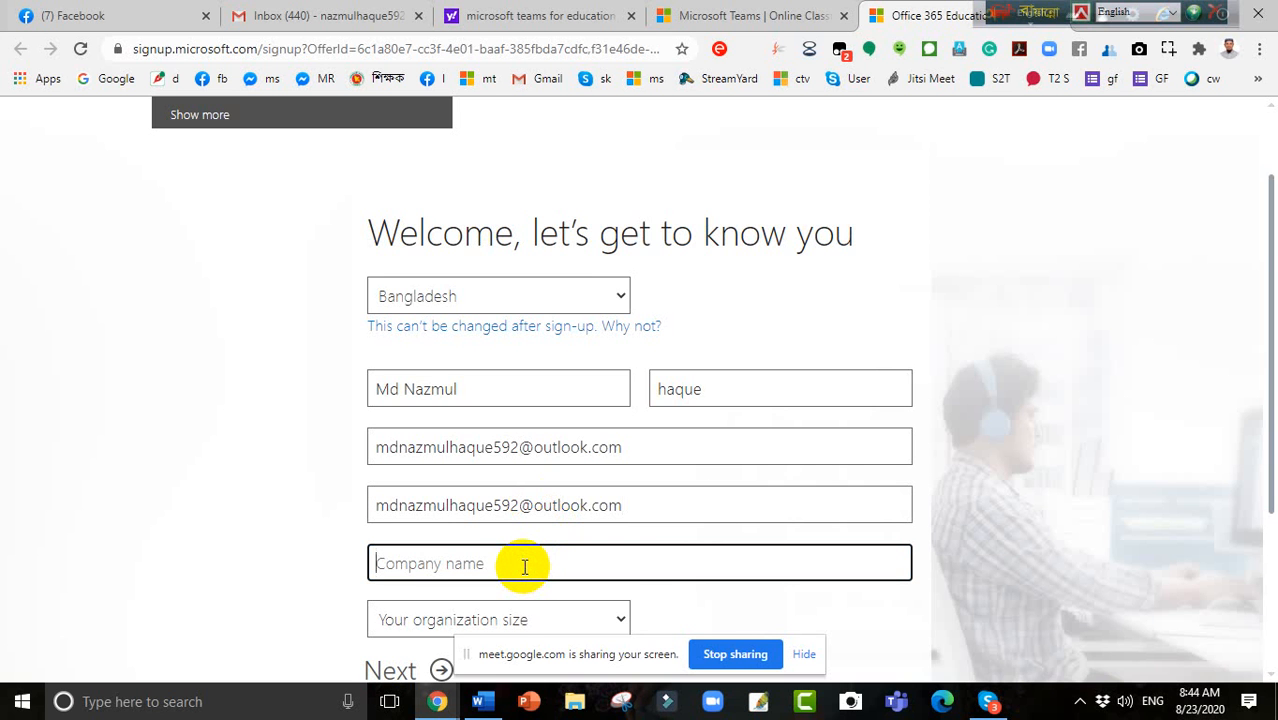
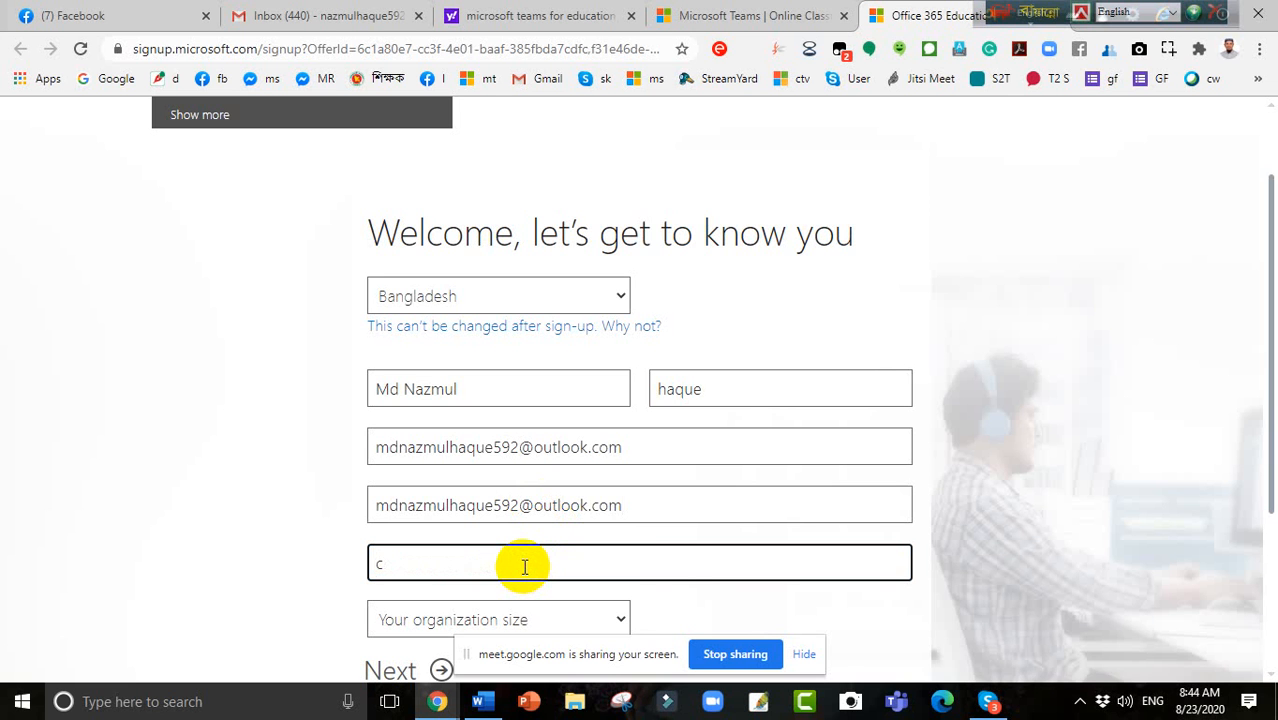
type("nazmul shop")
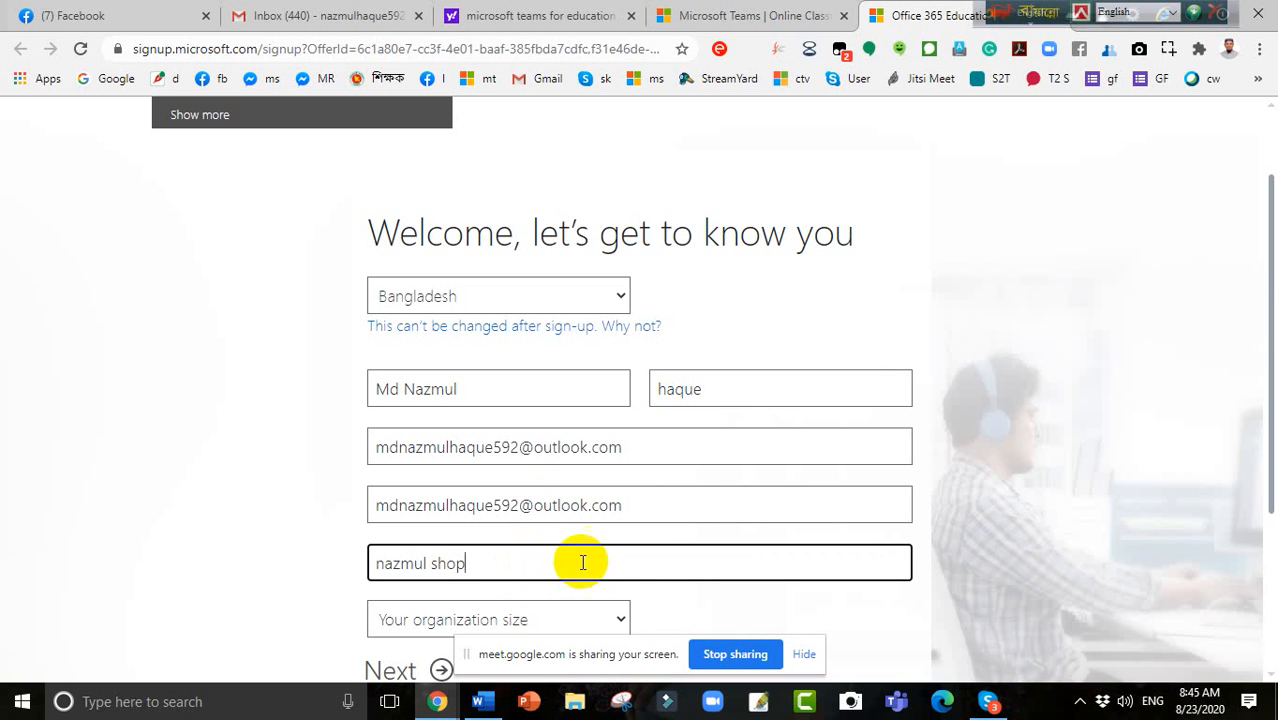
scroll(585, 545, "down", 2)
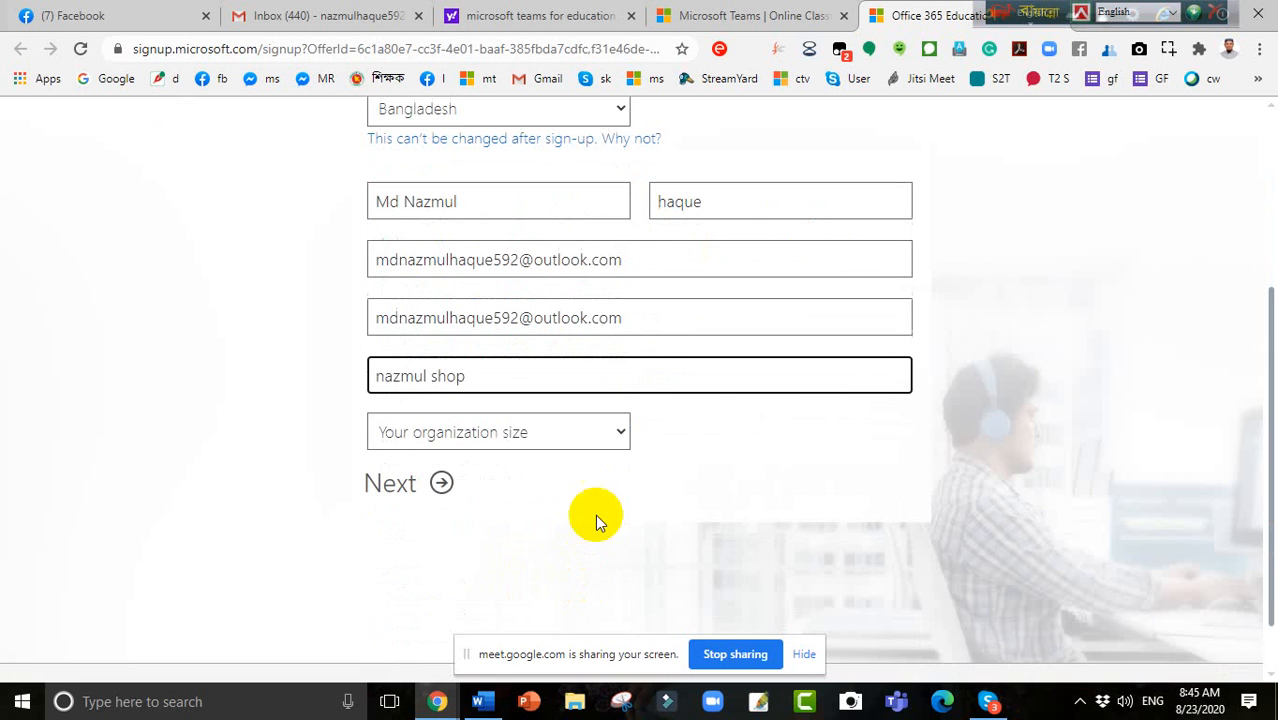
Choose 250-999 people as the organization size and continue to the user ID page.
left_click(493, 436)
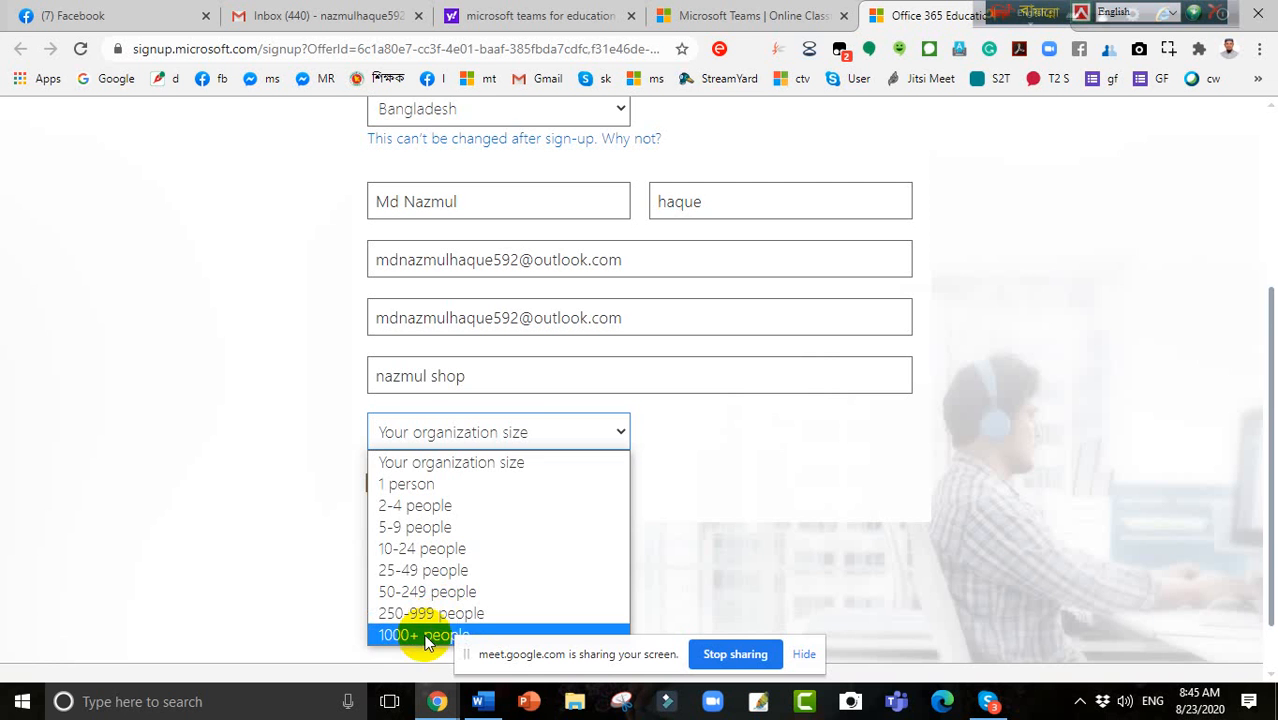
left_click(460, 610)
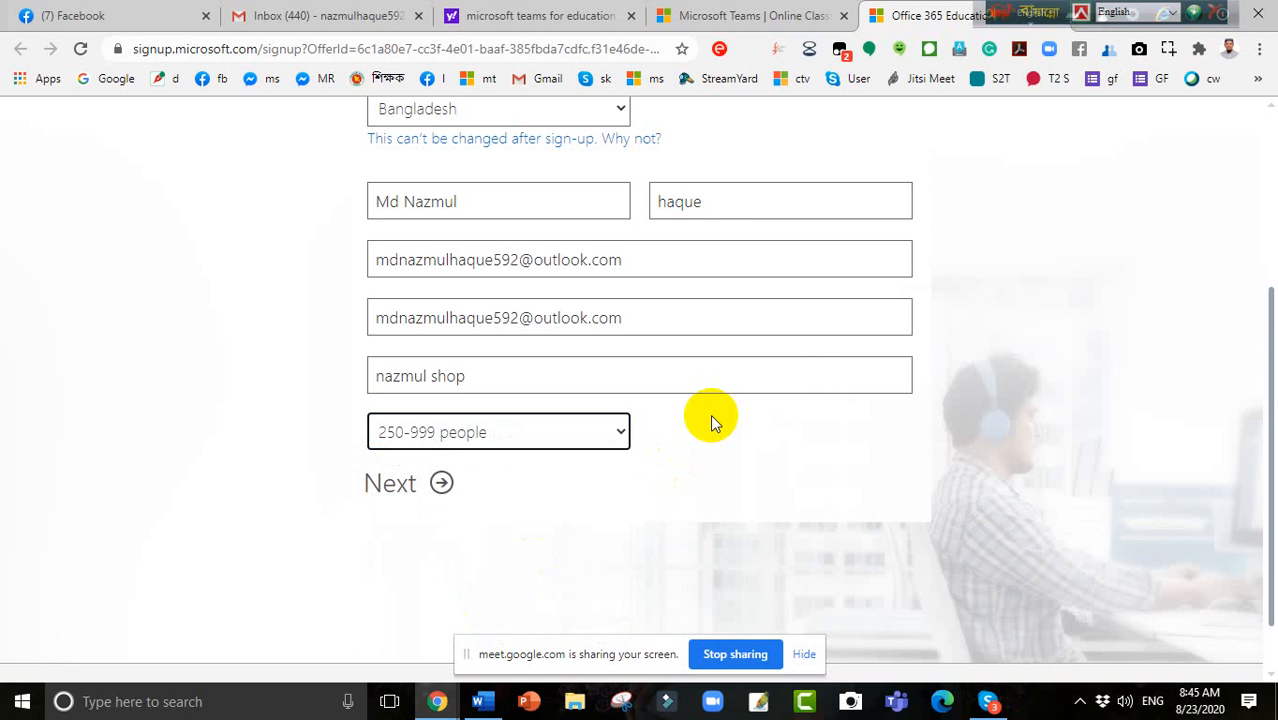
scroll(710, 421, "down", 1)
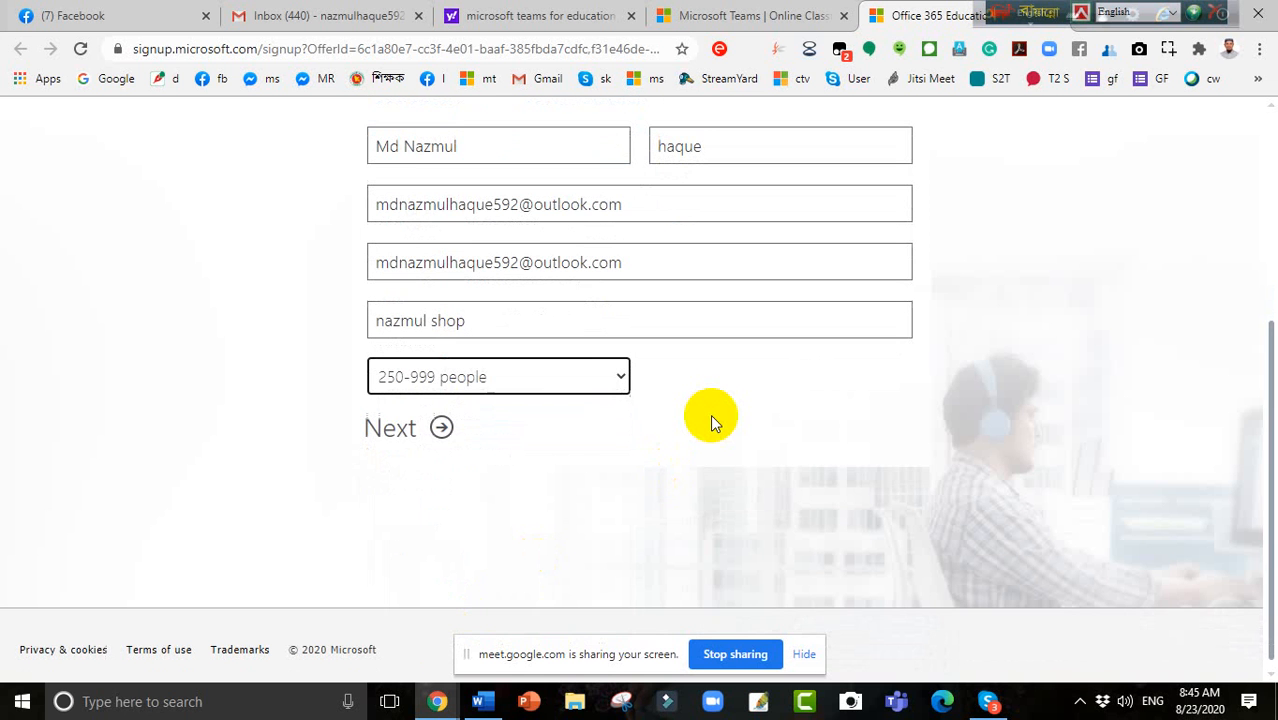
left_click(437, 432)
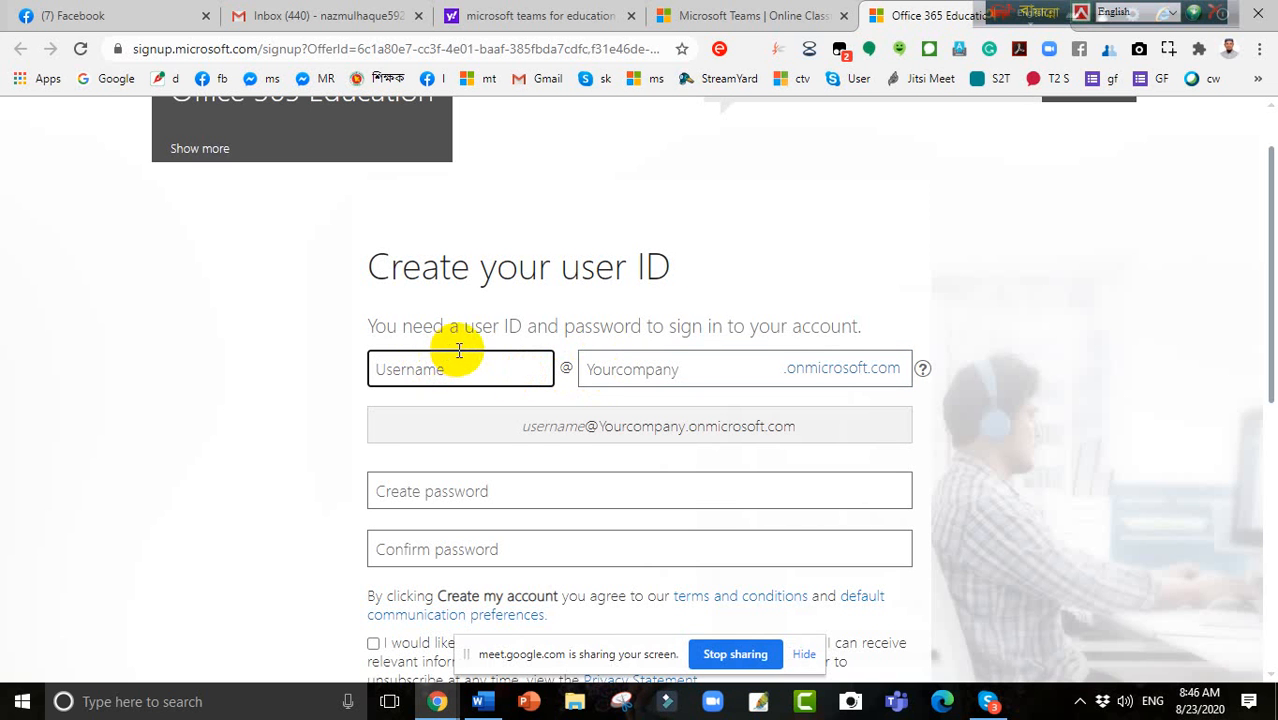
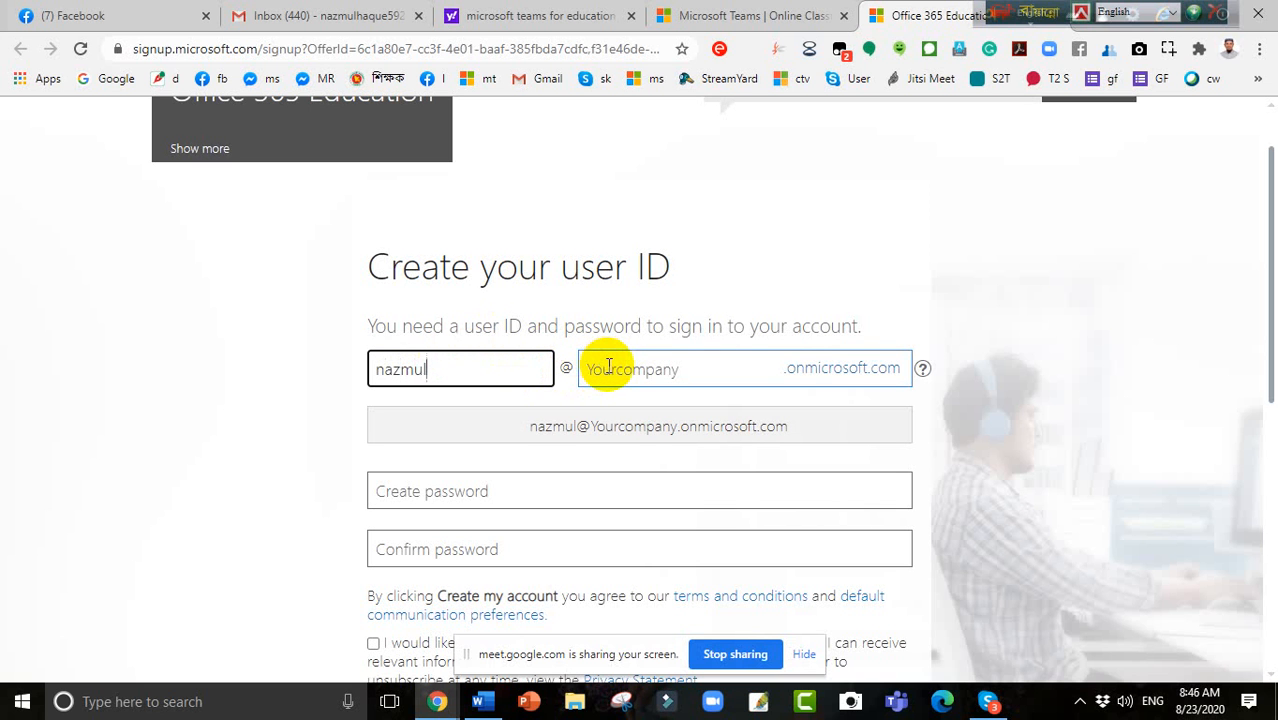
Enter a username and the company domain 'ha', then trigger the availability check.
left_click(609, 370)
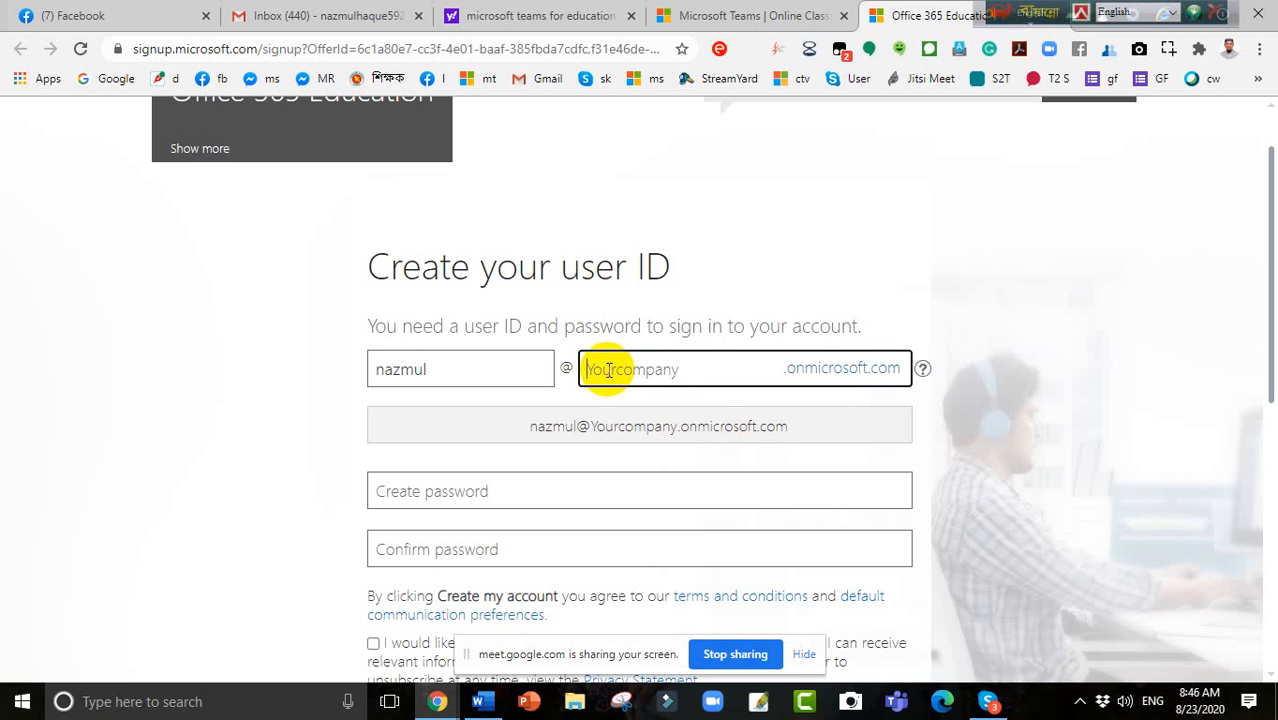
type("haque")
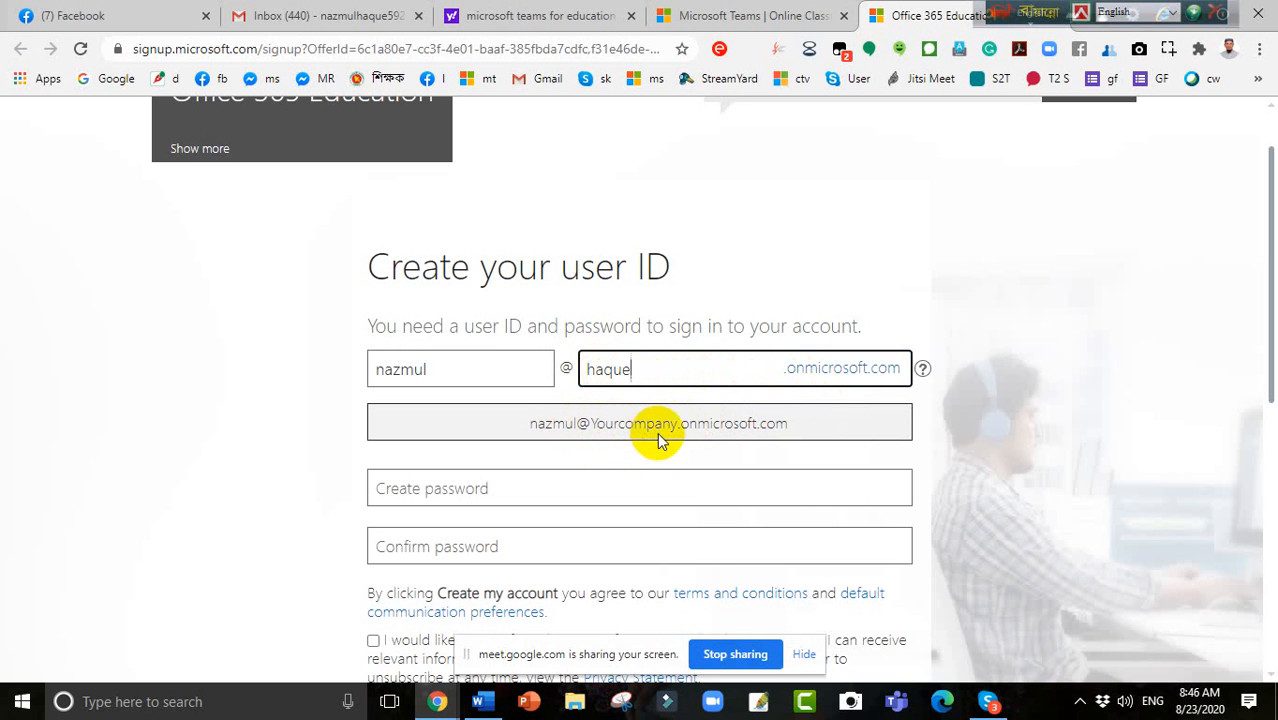
left_click(516, 429)
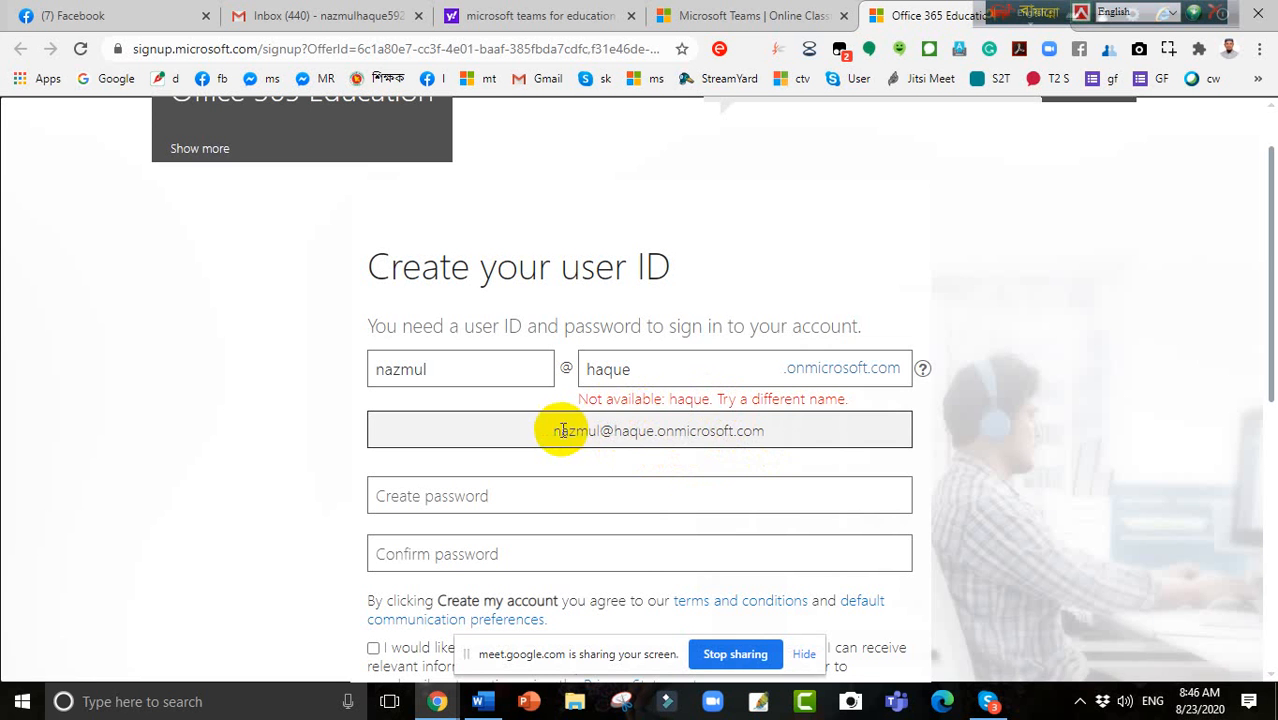
Prefix the username with 'md'.
left_click(369, 376)
left_click(370, 372)
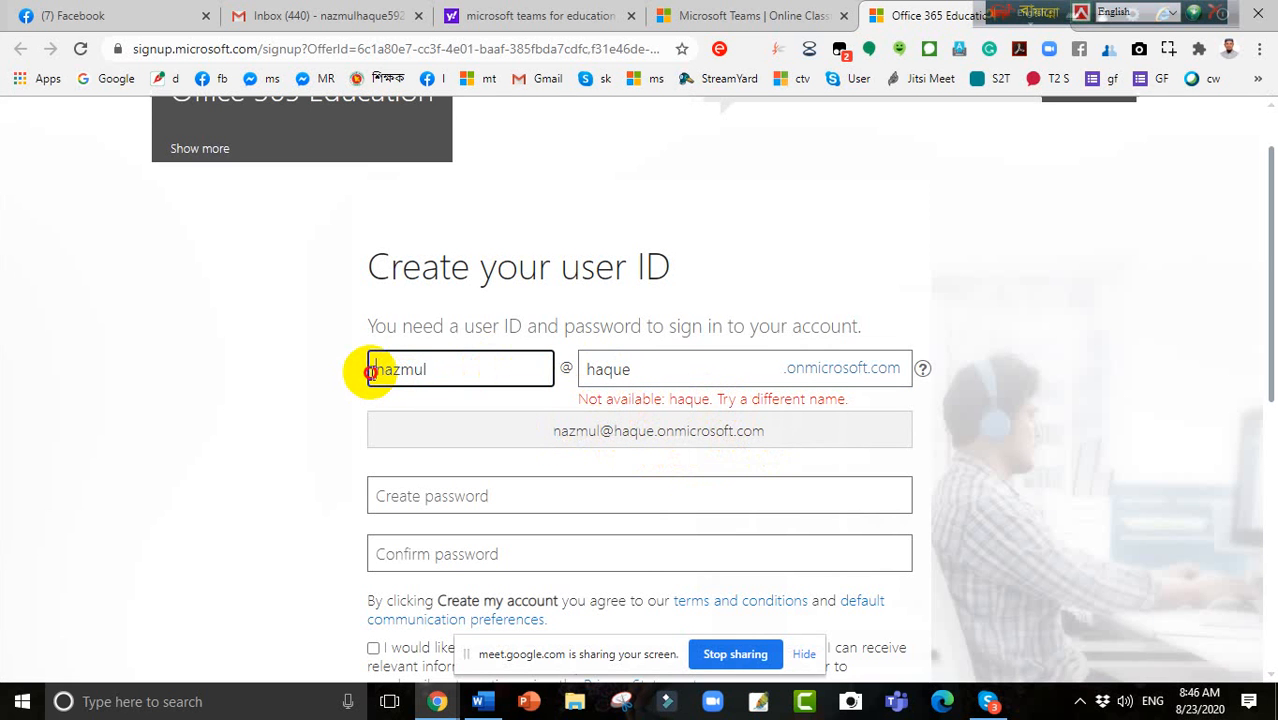
type("md")
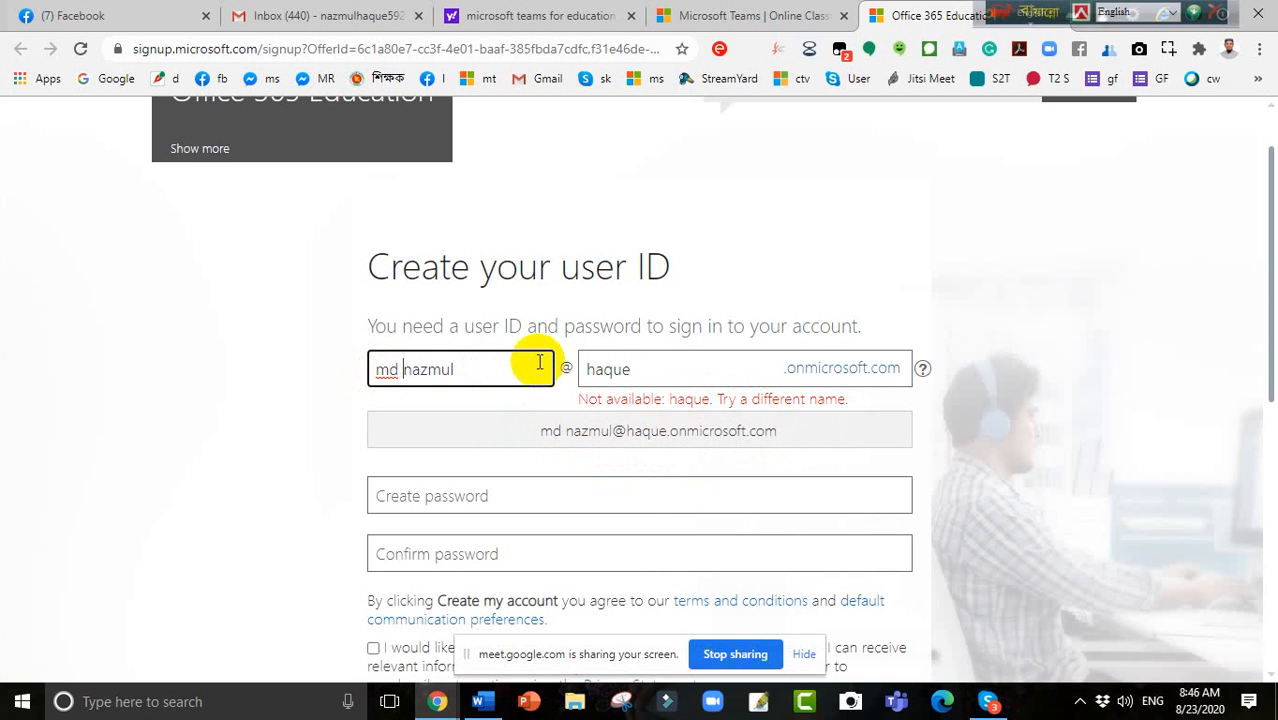
Change the company domain to one containing '592h' and let it be validated.
left_click(631, 372)
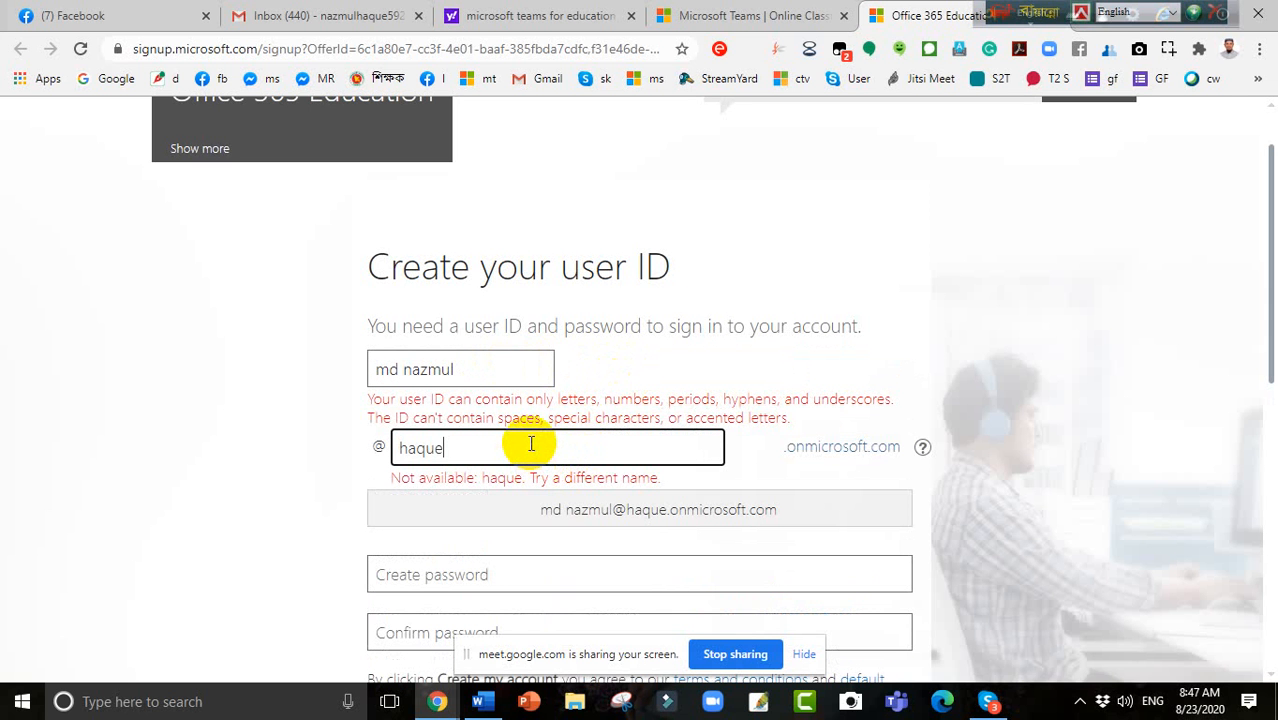
key("BackSpace")
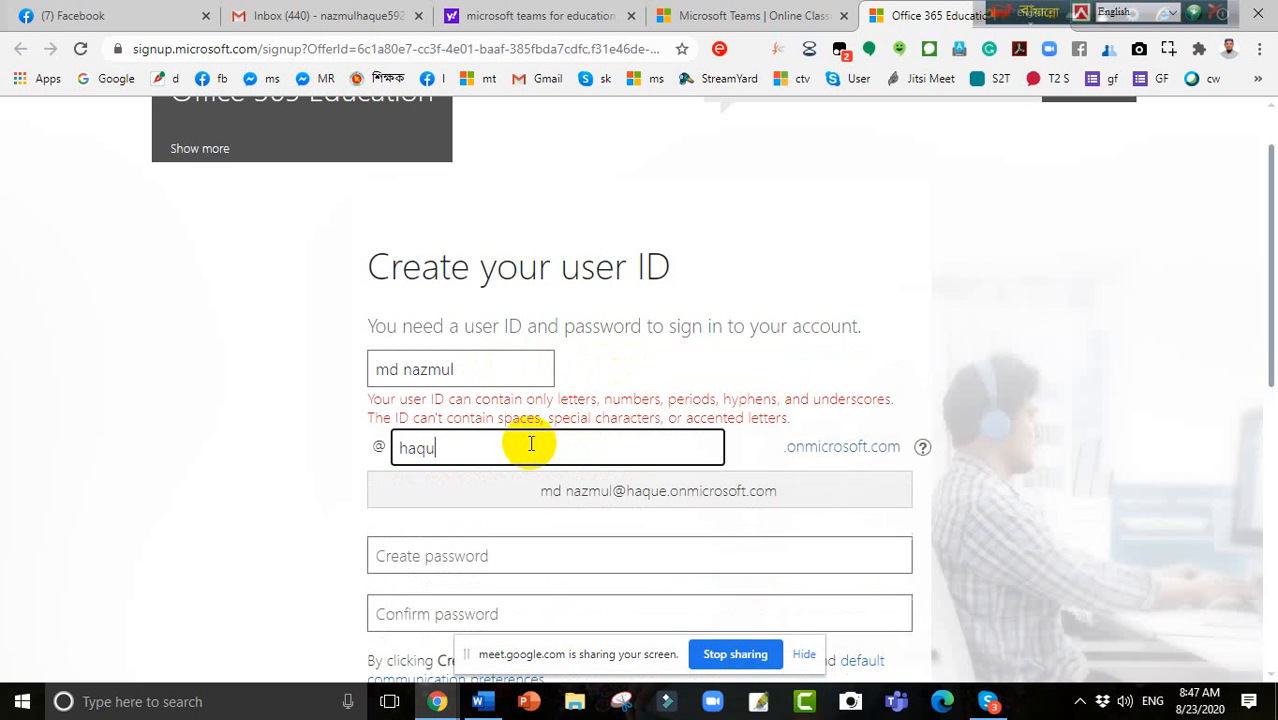
key("BackSpace")
key("BackSpace")
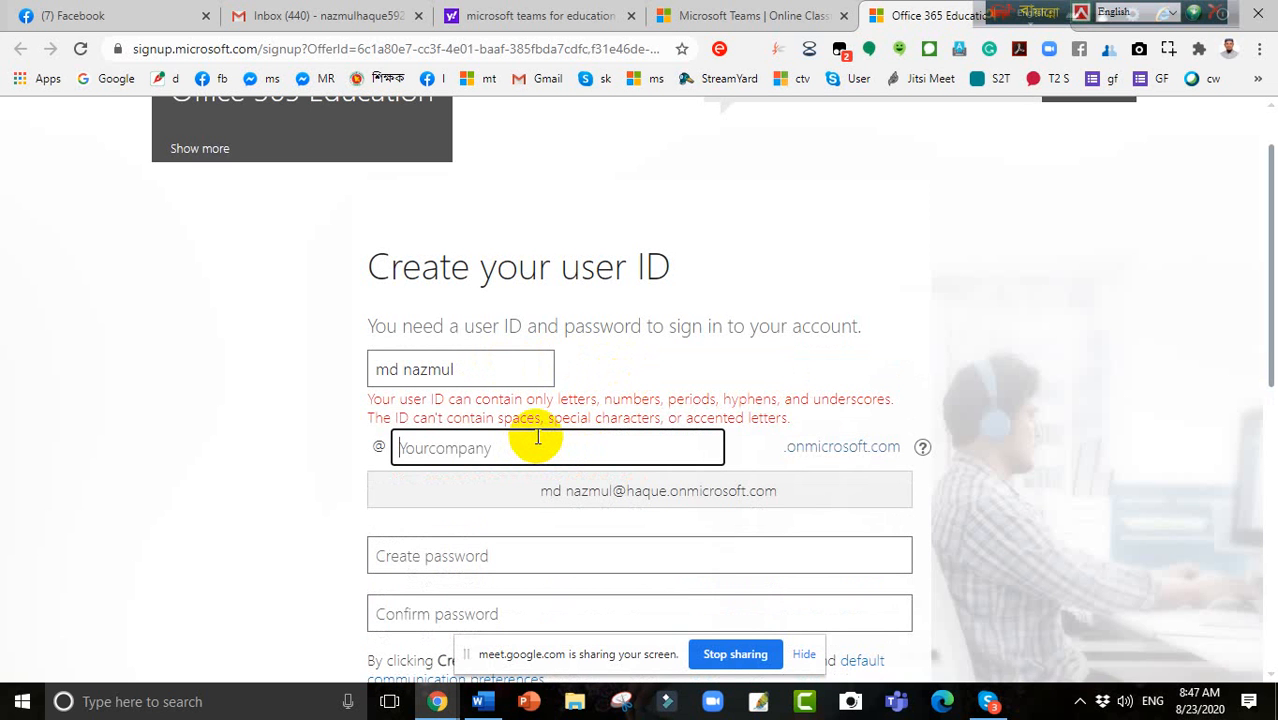
type("i")
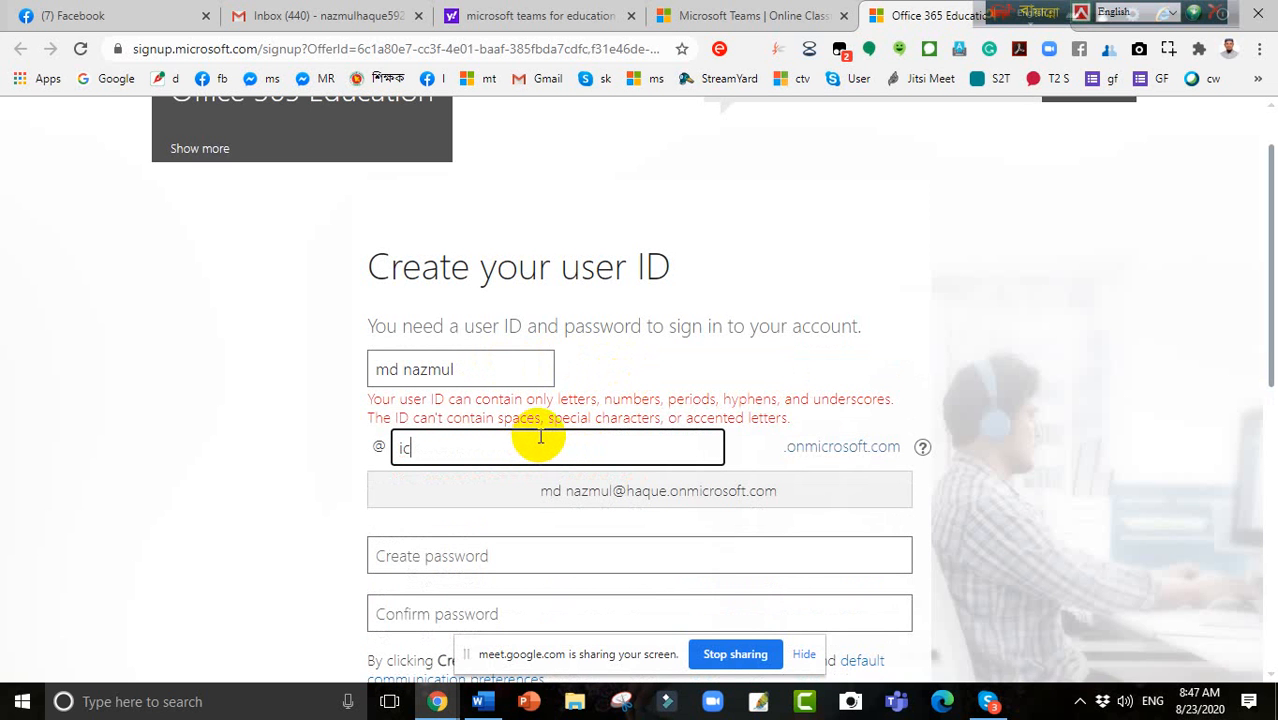
key("BackSpace")
type("592")
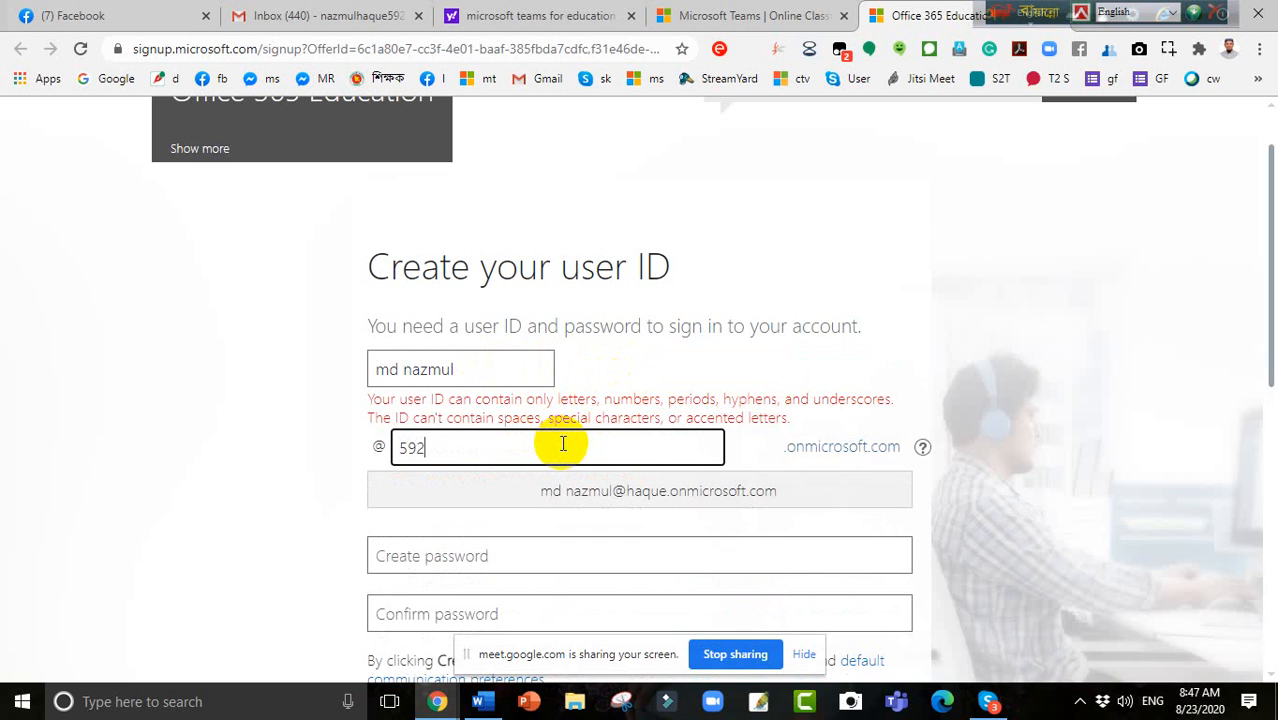
type("haque")
left_click(425, 450)
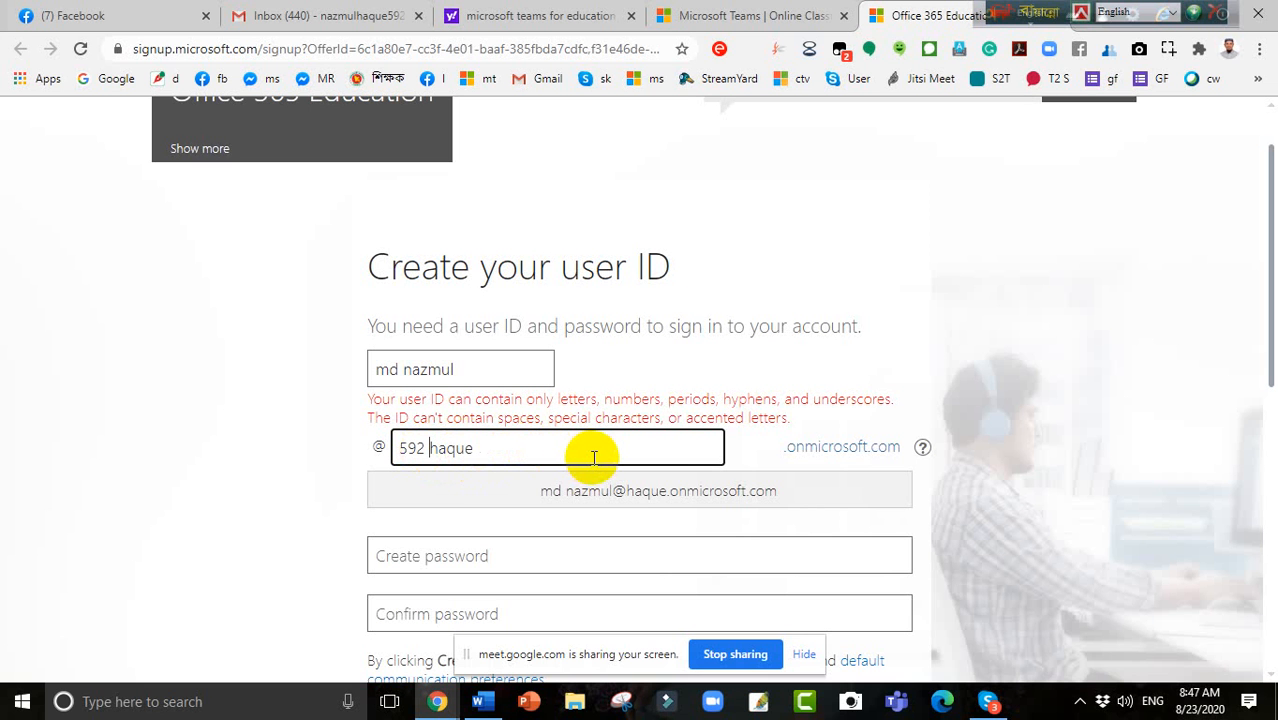
left_click(579, 493)
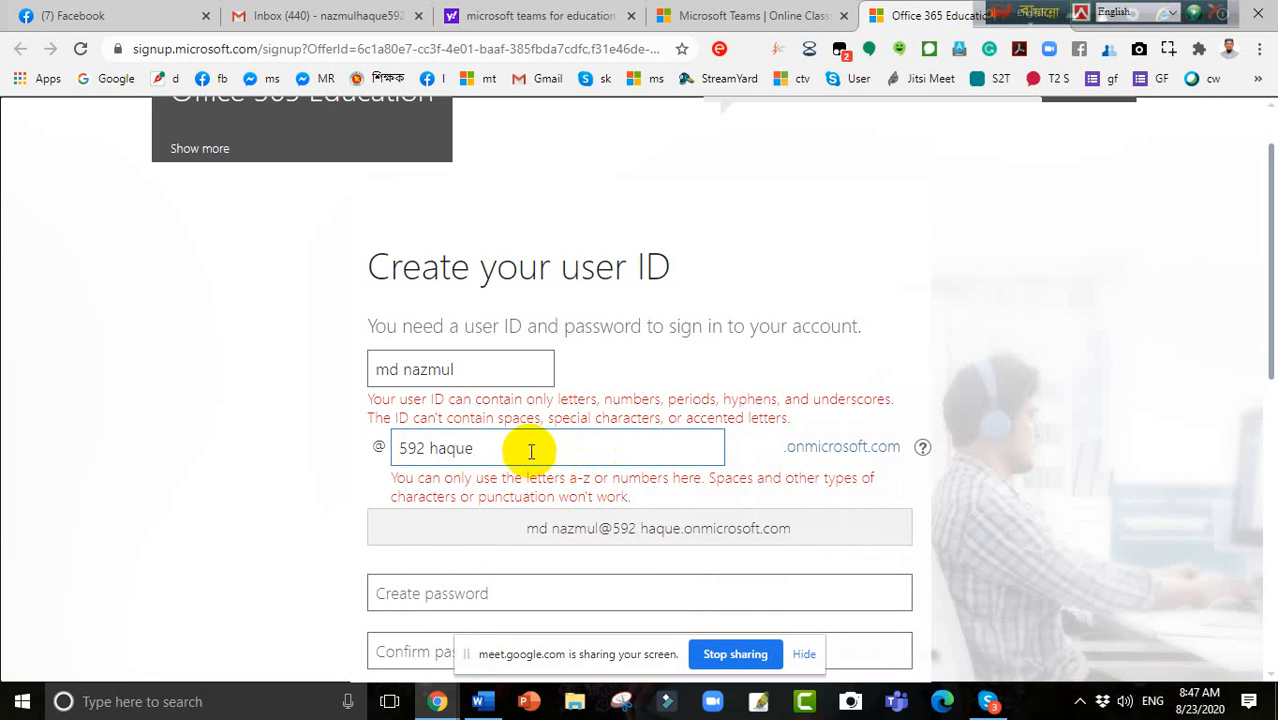
Delete the rejected domain text until the domain field is empty.
left_click(450, 456)
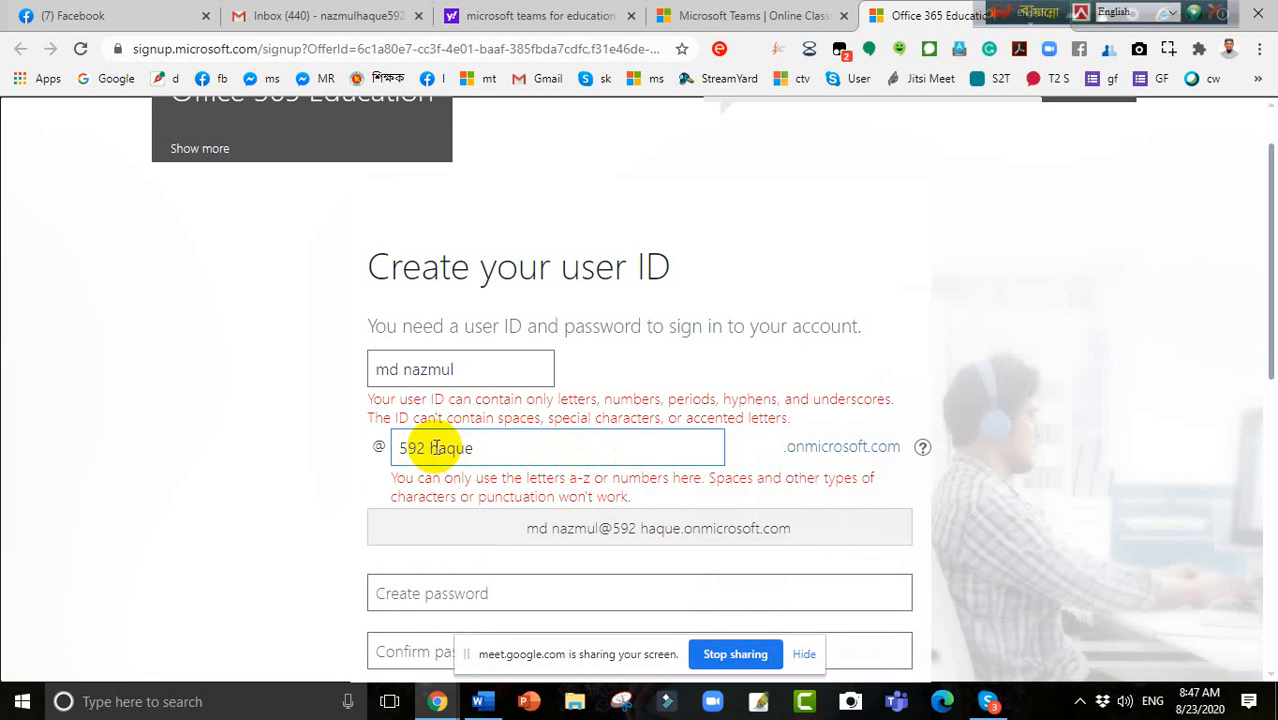
left_click(425, 450)
key("BackSpace")
key("BackSpace")
key("BackSpace")
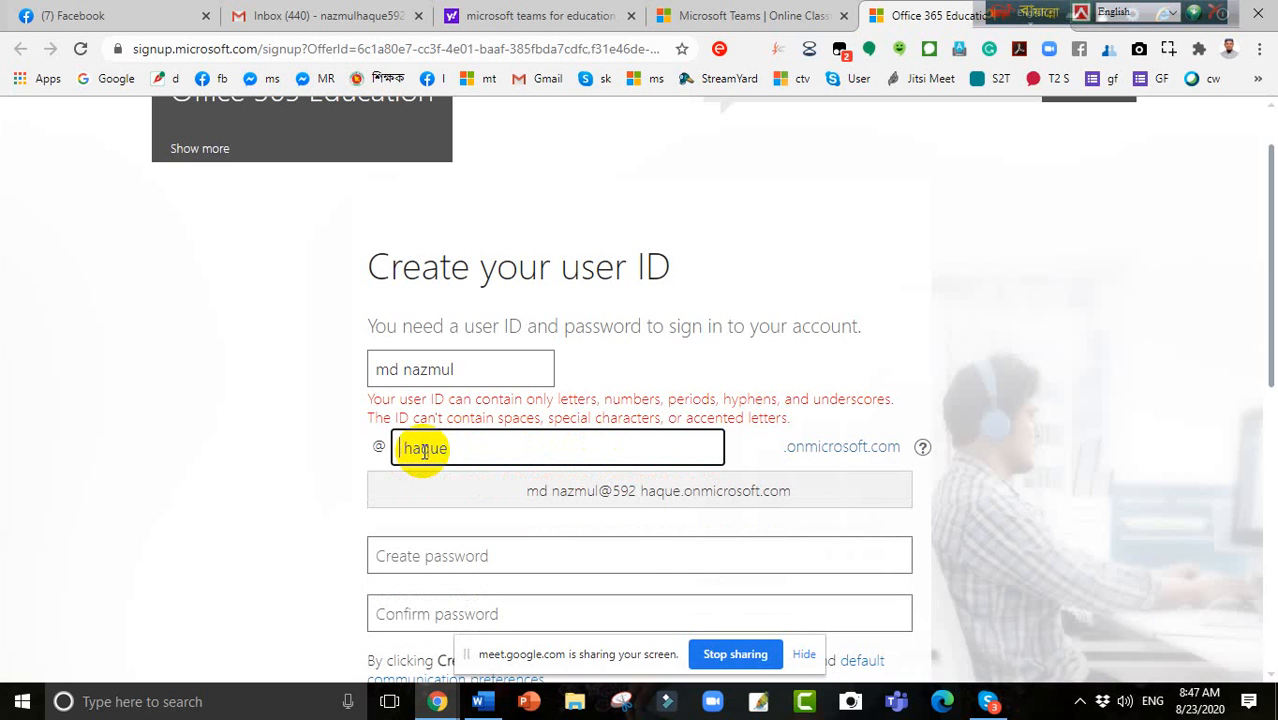
left_click_drag(453, 448, 337, 457)
key("BackSpace")
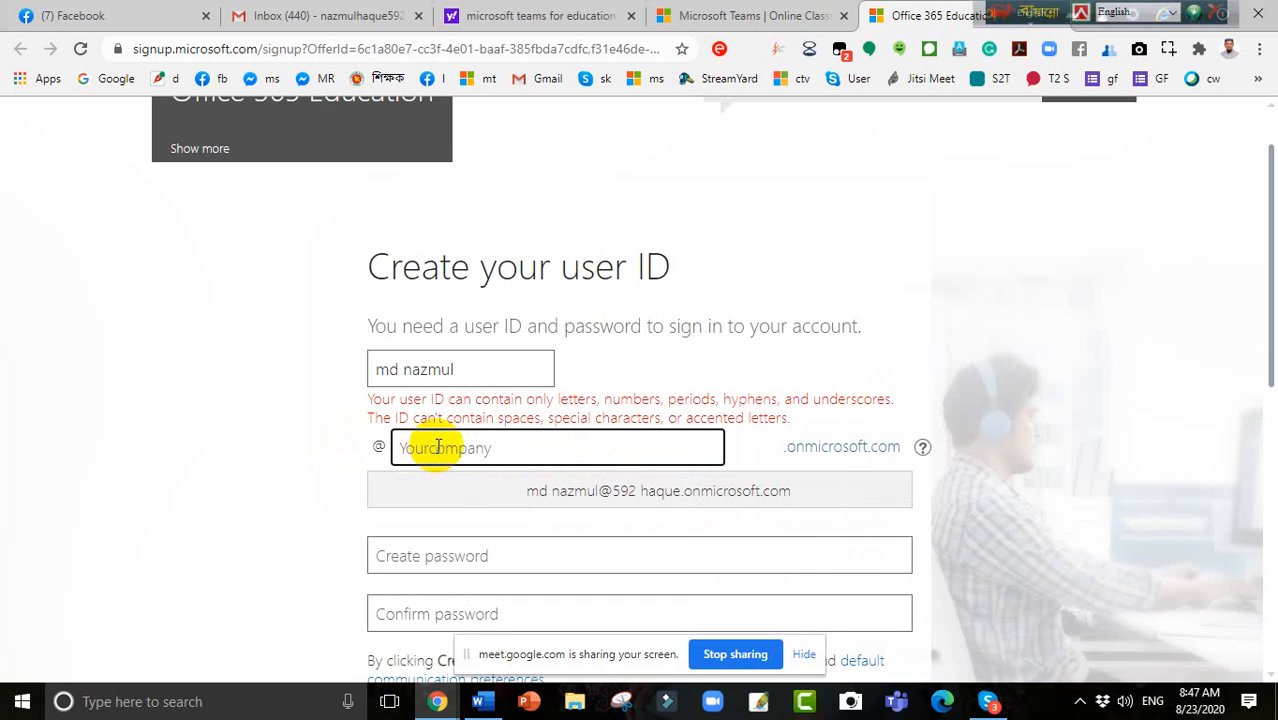
Remove the space from the username, clear the domain, and retype the username without spaces.
type("mad")
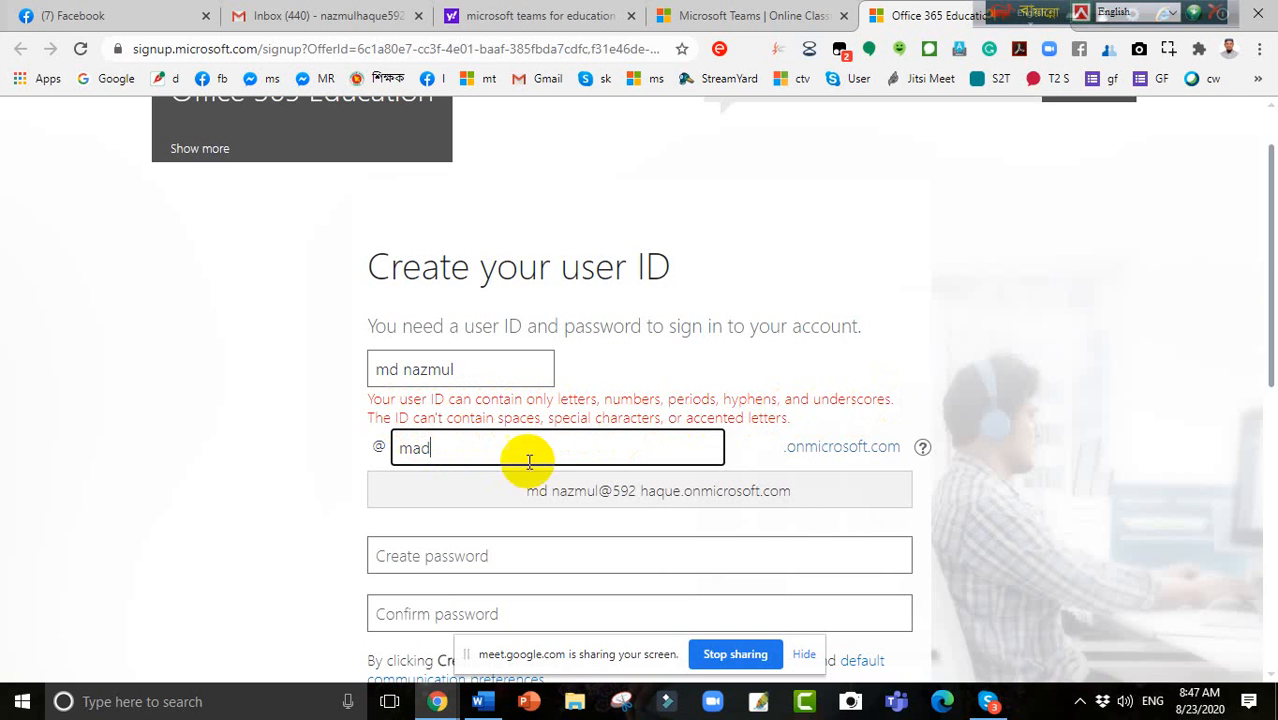
left_click(404, 372)
key("Delete")
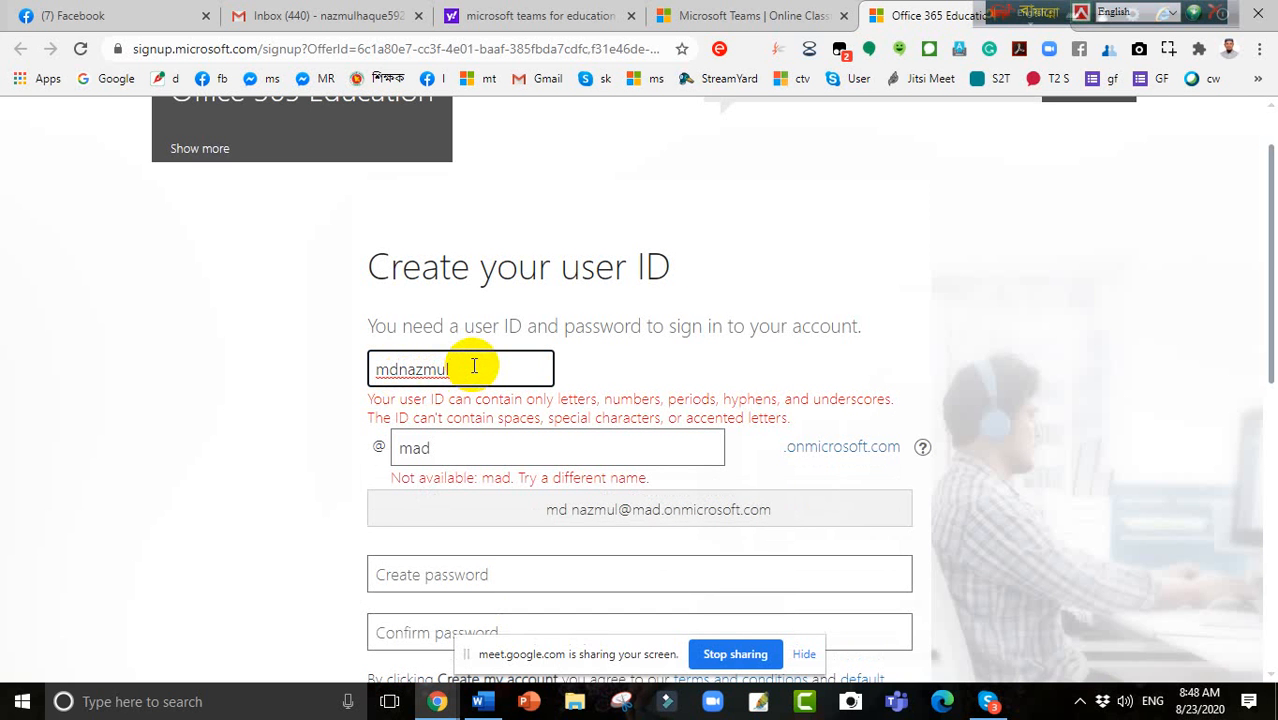
key("BackSpace")
key("BackSpace")
key("BackSpace")
key("BackSpace")
key("BackSpace")
key("BackSpace")
key("BackSpace")
key("BackSpace")
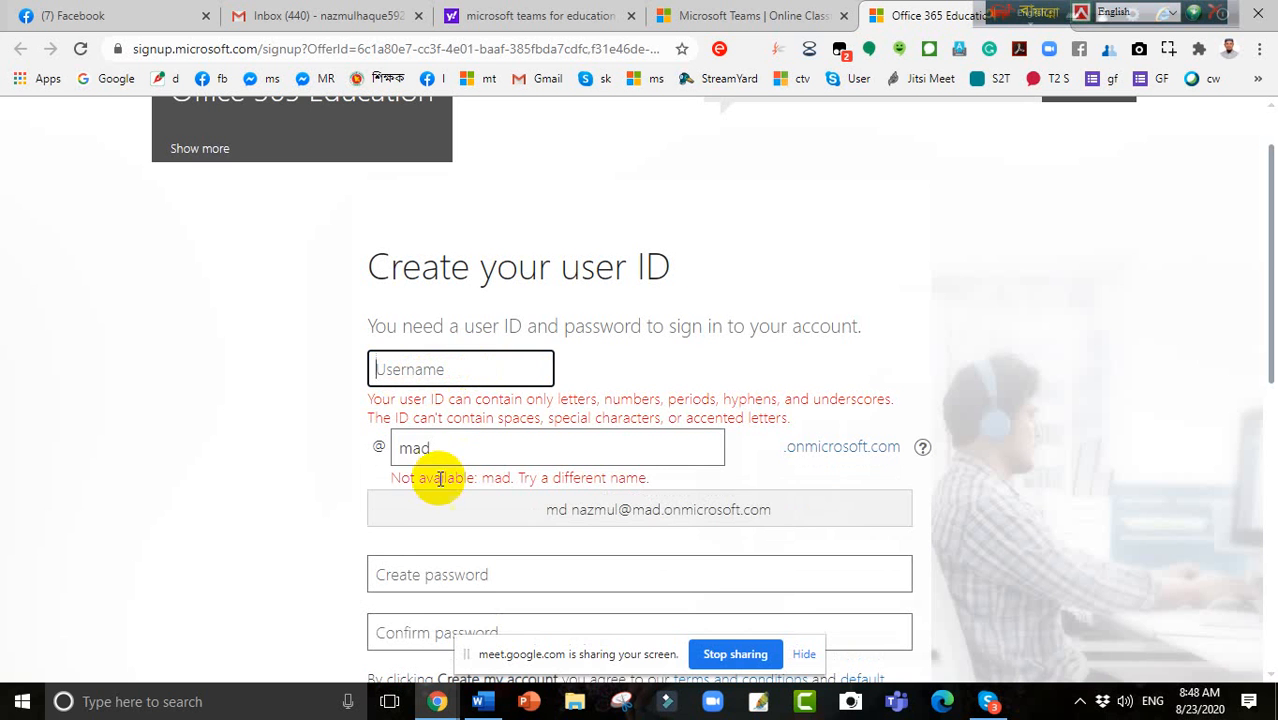
left_click(444, 448)
key("BackSpace")
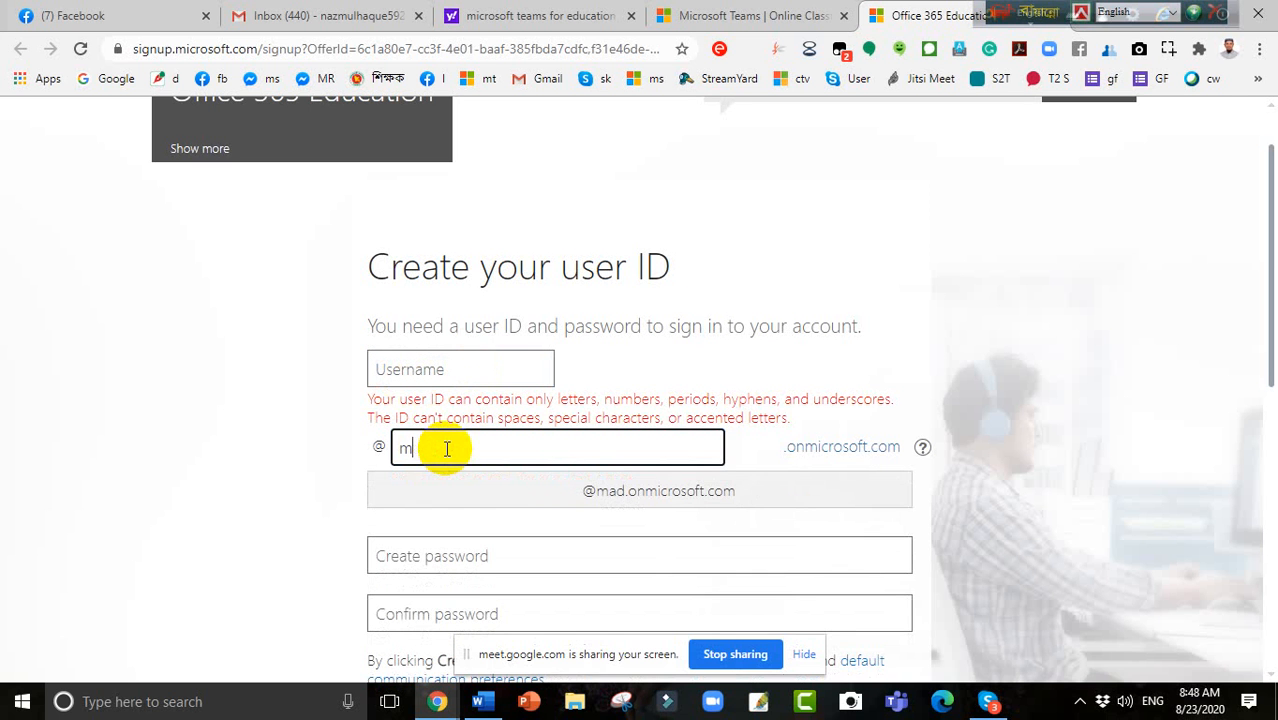
key("BackSpace")
left_click(443, 368)
type("m")
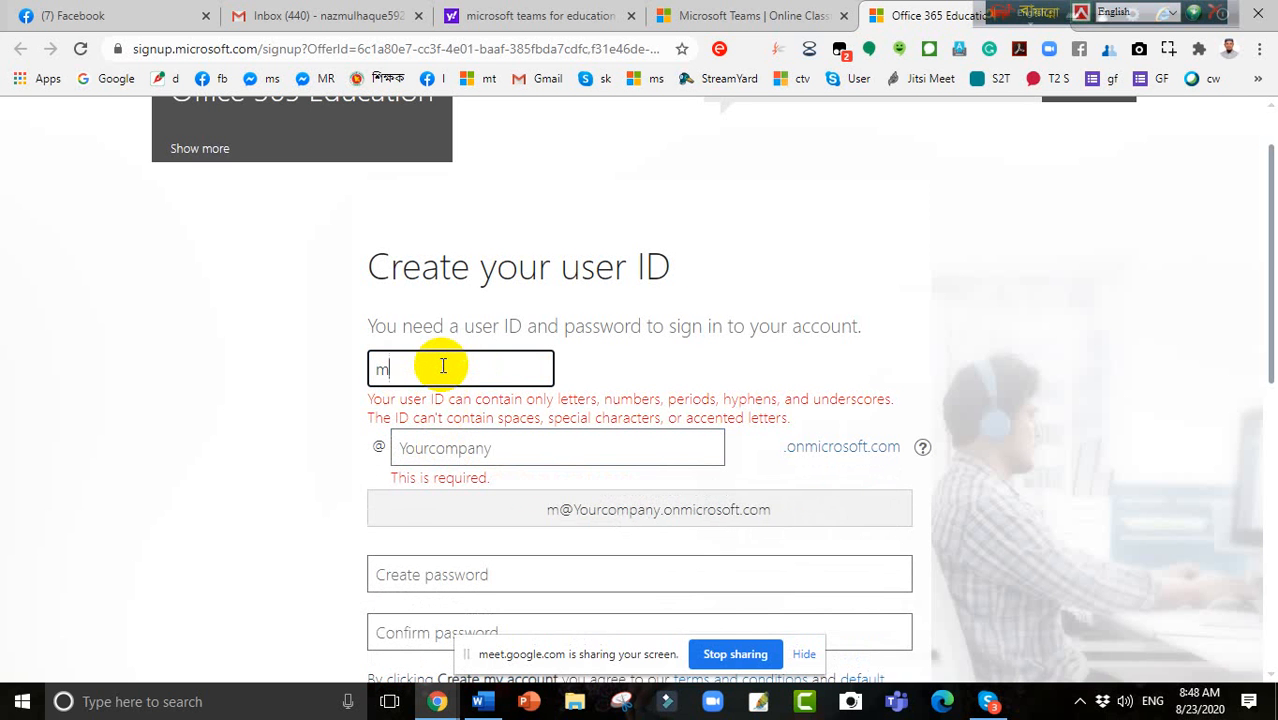
type("dnaz")
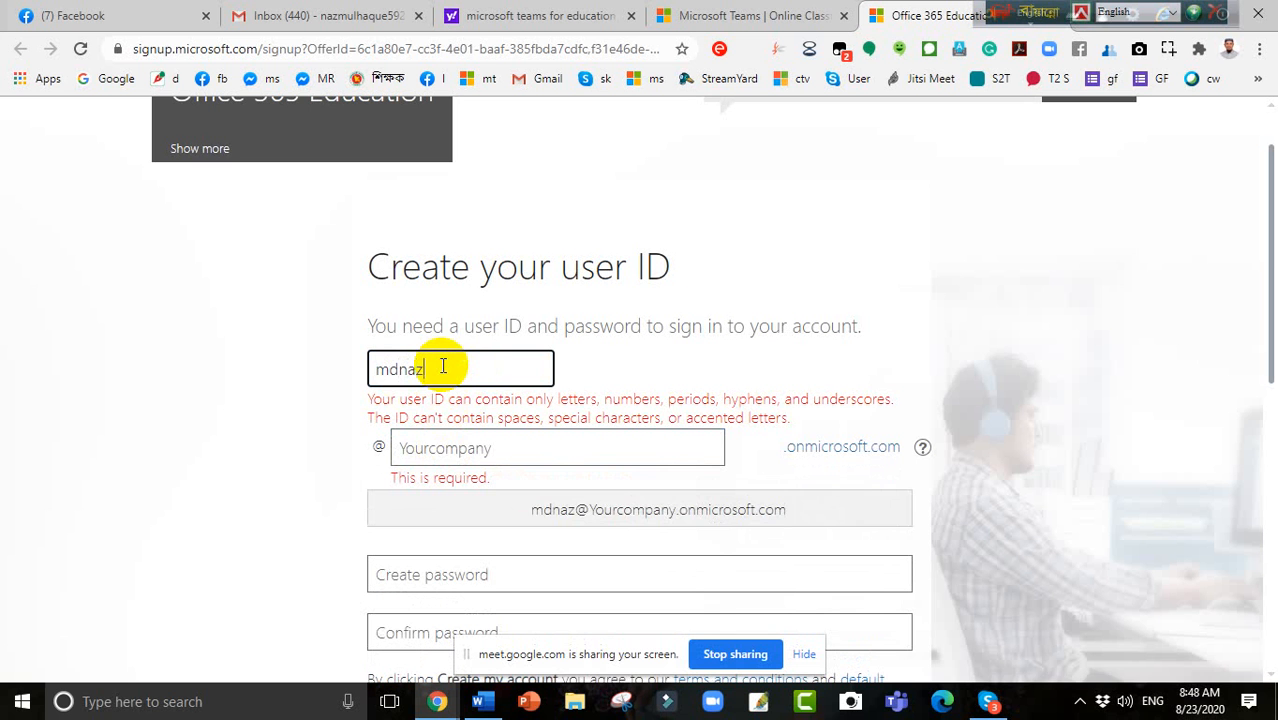
type("mul")
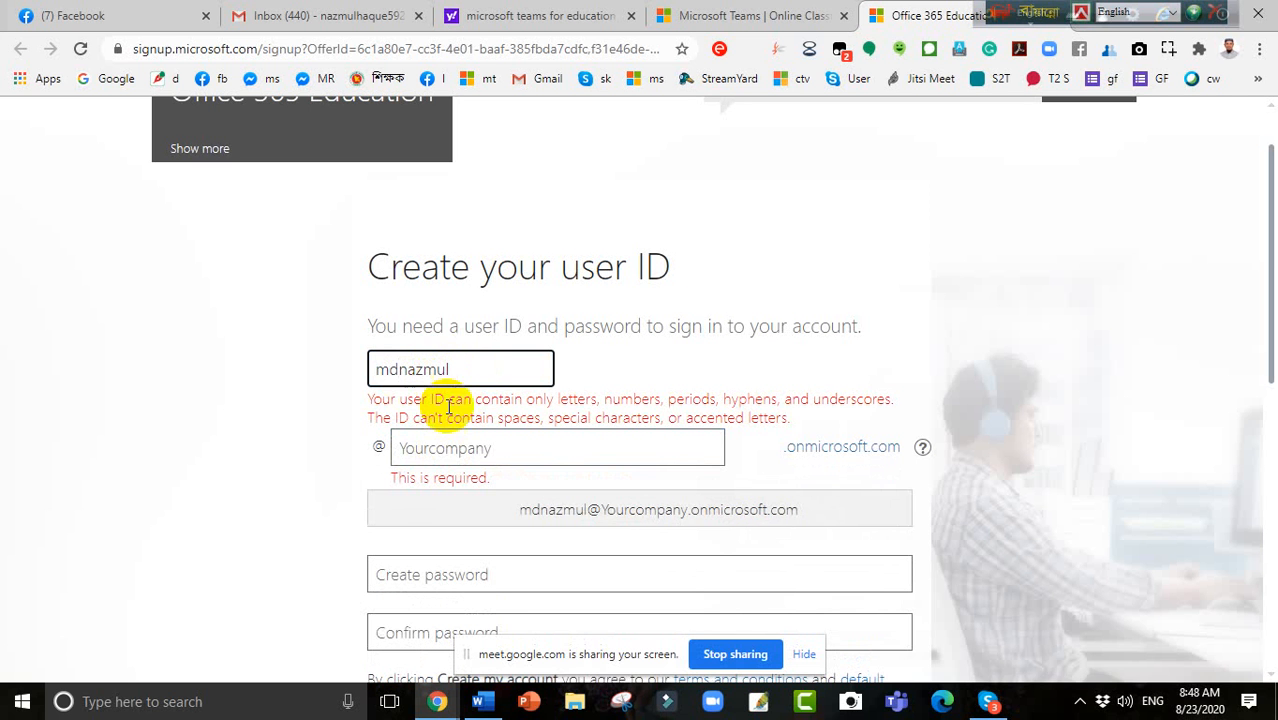
Enter a new company domain and trigger its check, dismissing the suggested password.
left_click(441, 461)
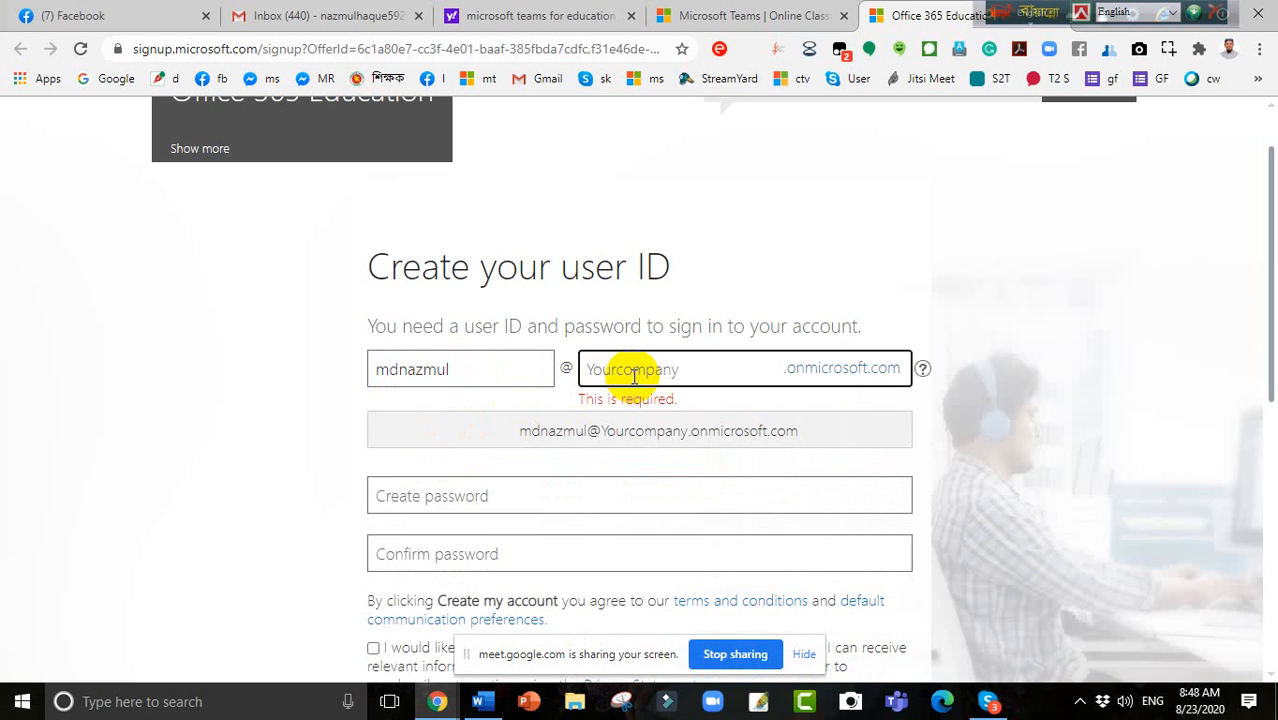
type("haque")
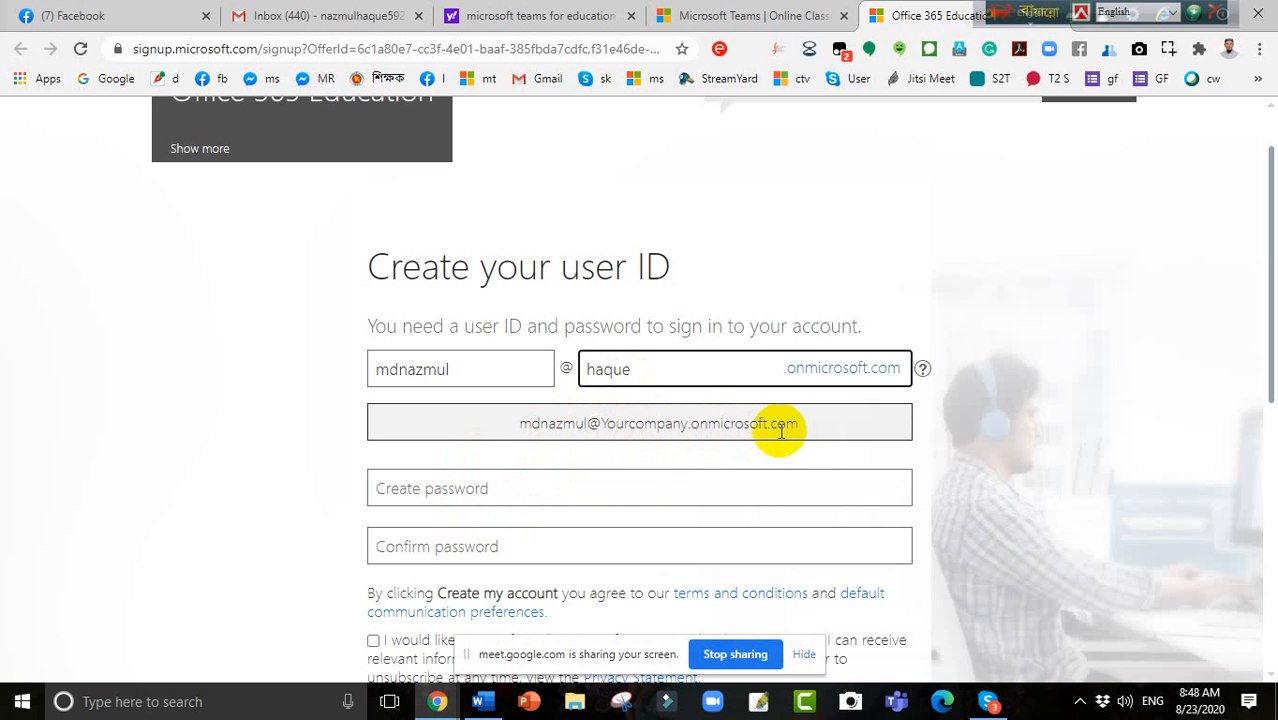
left_click(597, 485)
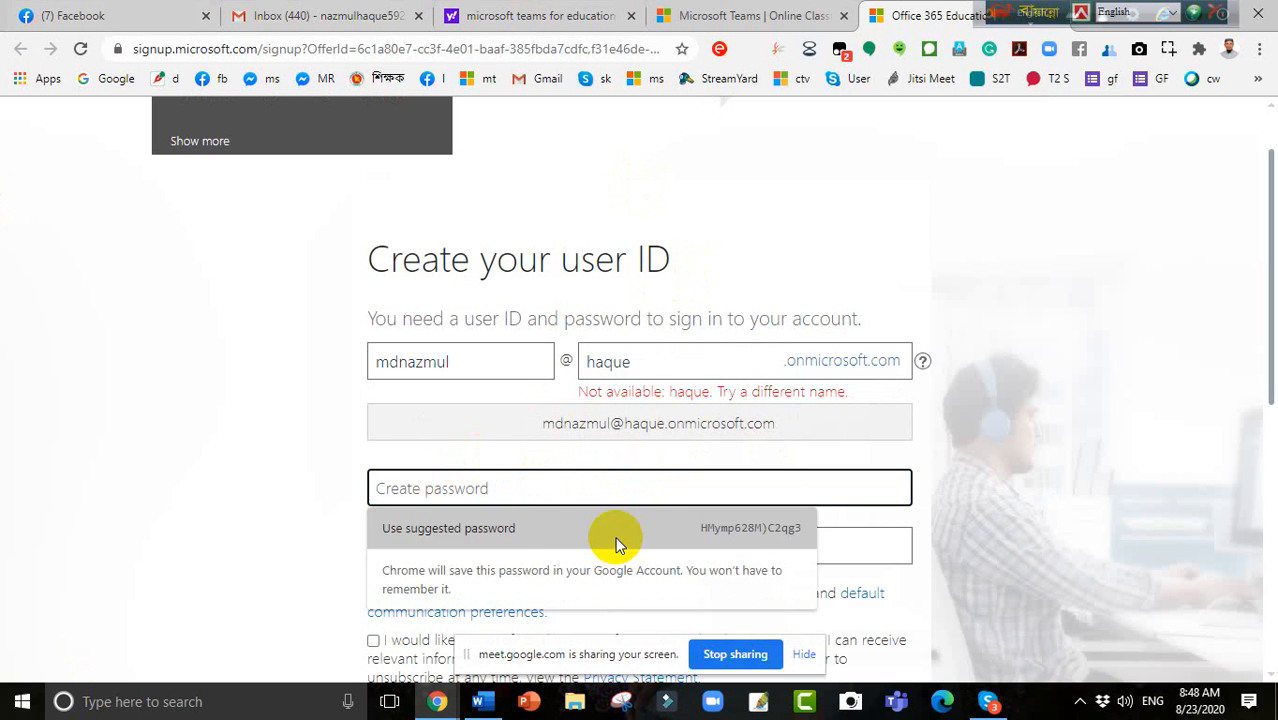
left_click(660, 430)
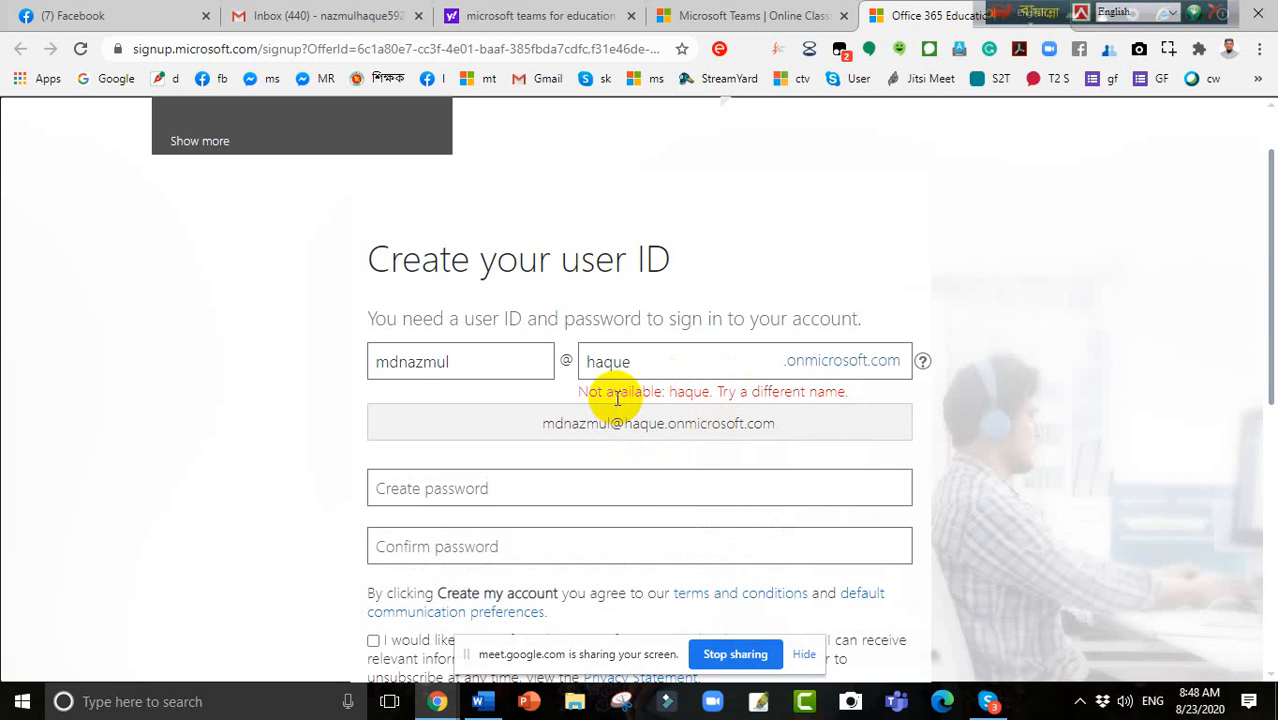
Replace both the username and the domain with new names and recheck availability.
left_click(486, 358)
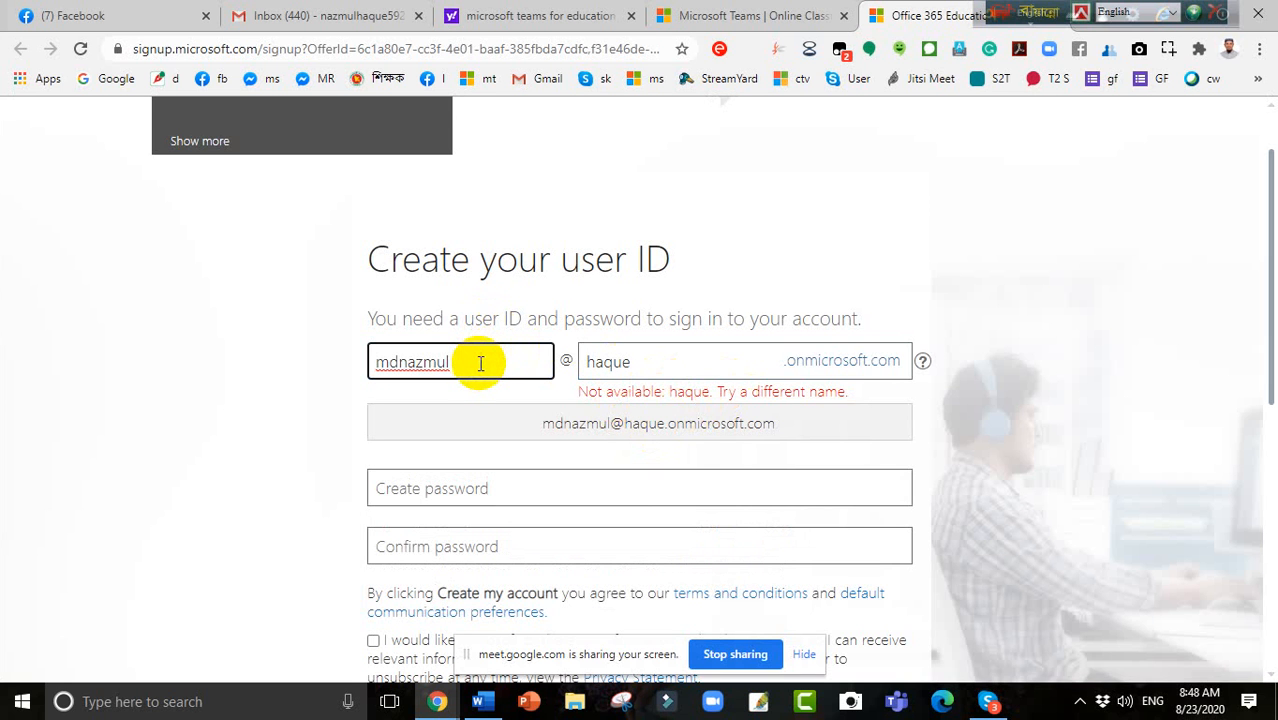
key("BackSpace")
key("BackSpace")
key("BackSpace")
key("BackSpace")
key("BackSpace")
key("BackSpace")
key("BackSpace")
key("BackSpace")
type("haque")
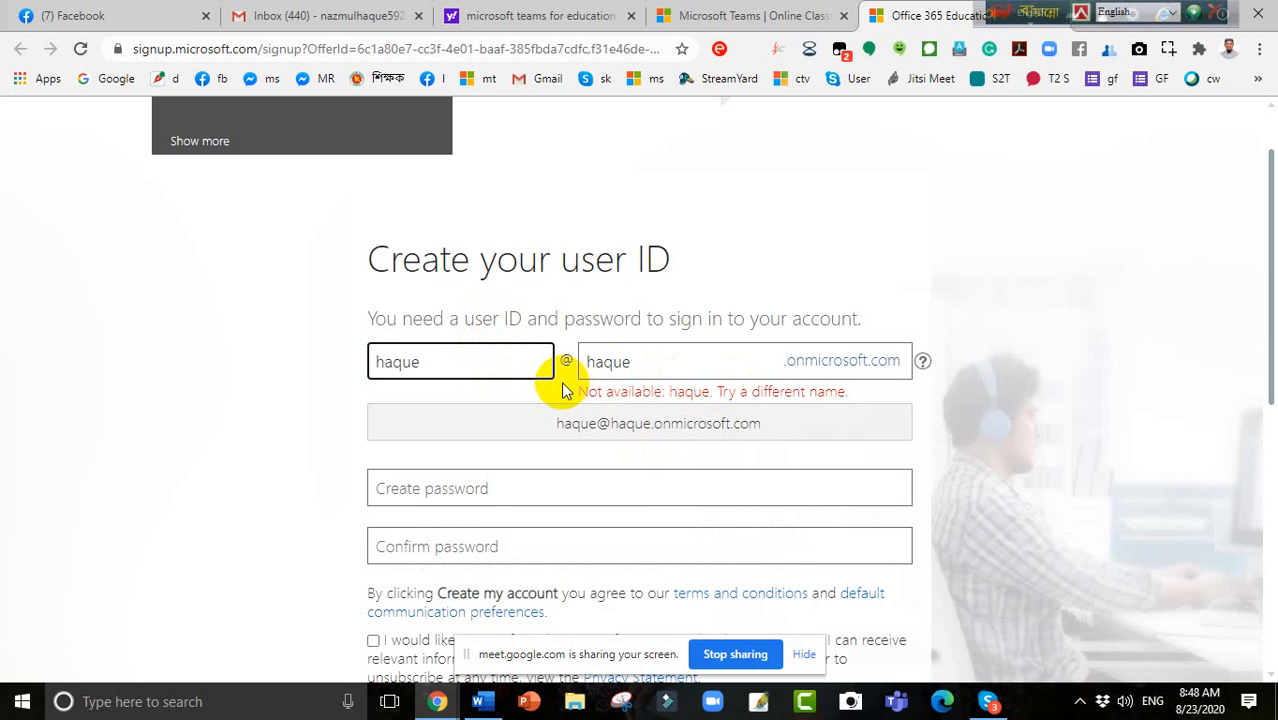
type("md")
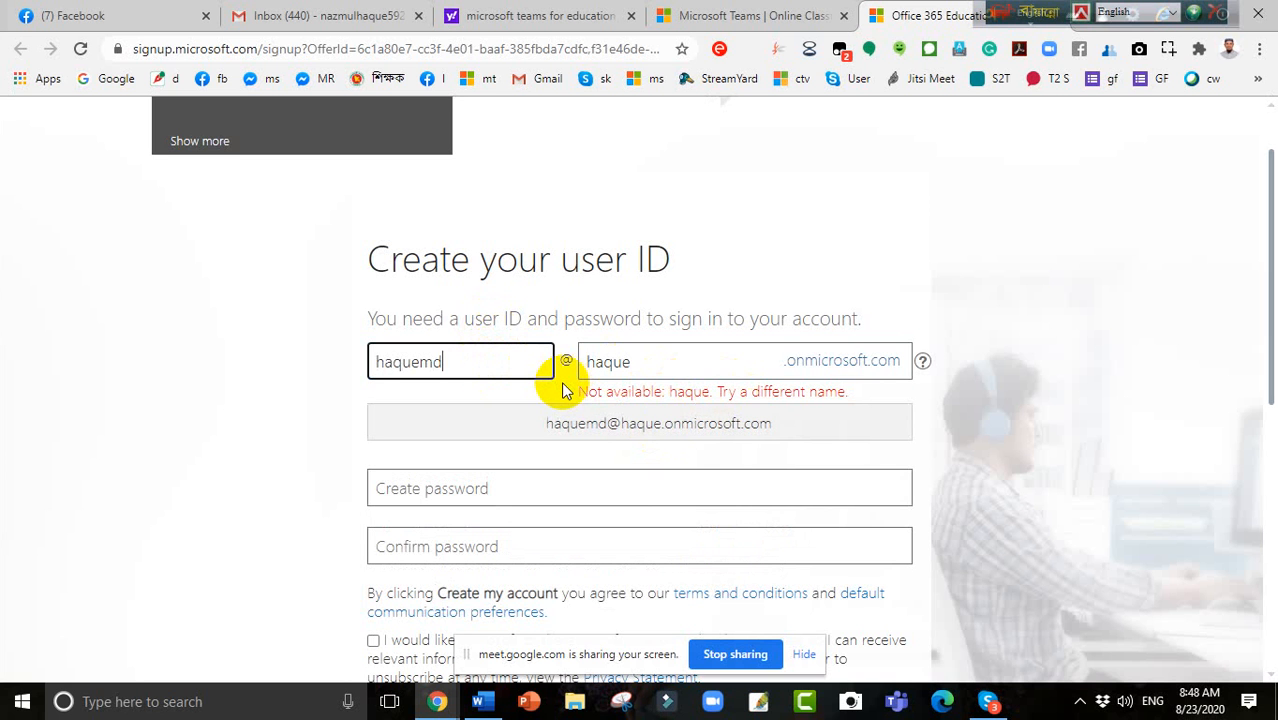
left_click_drag(641, 361, 588, 370)
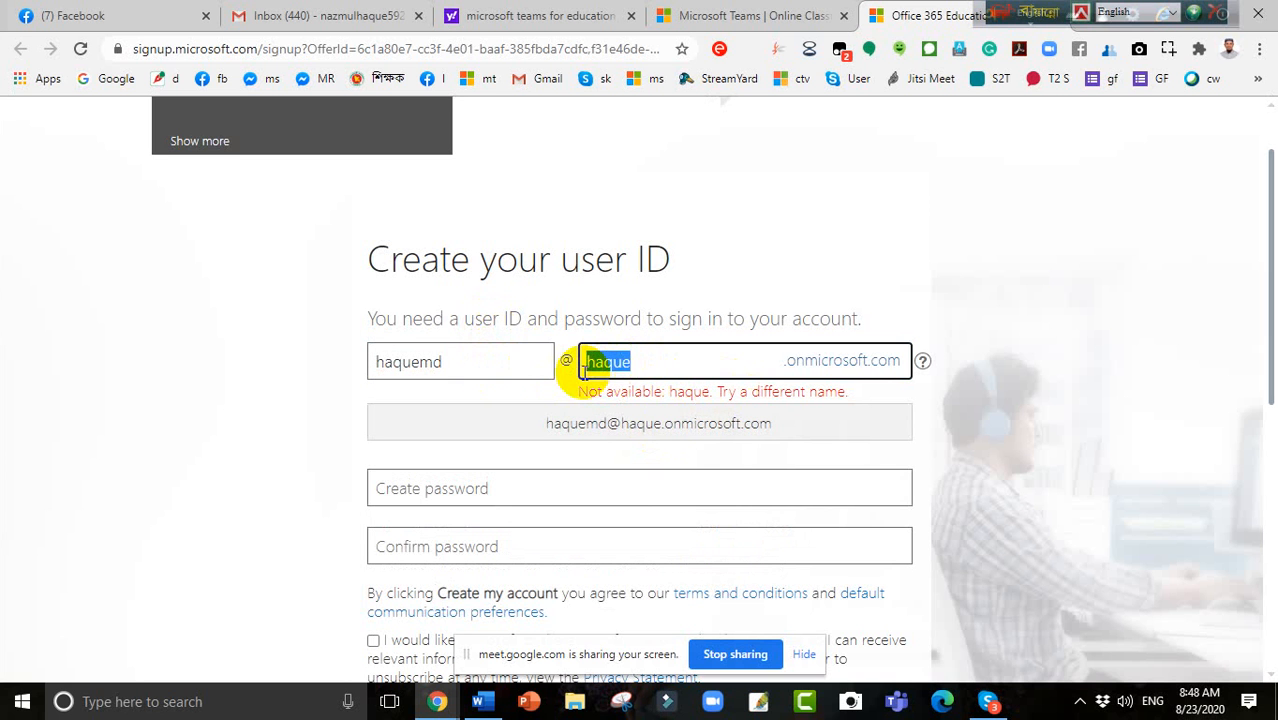
type("nazm")
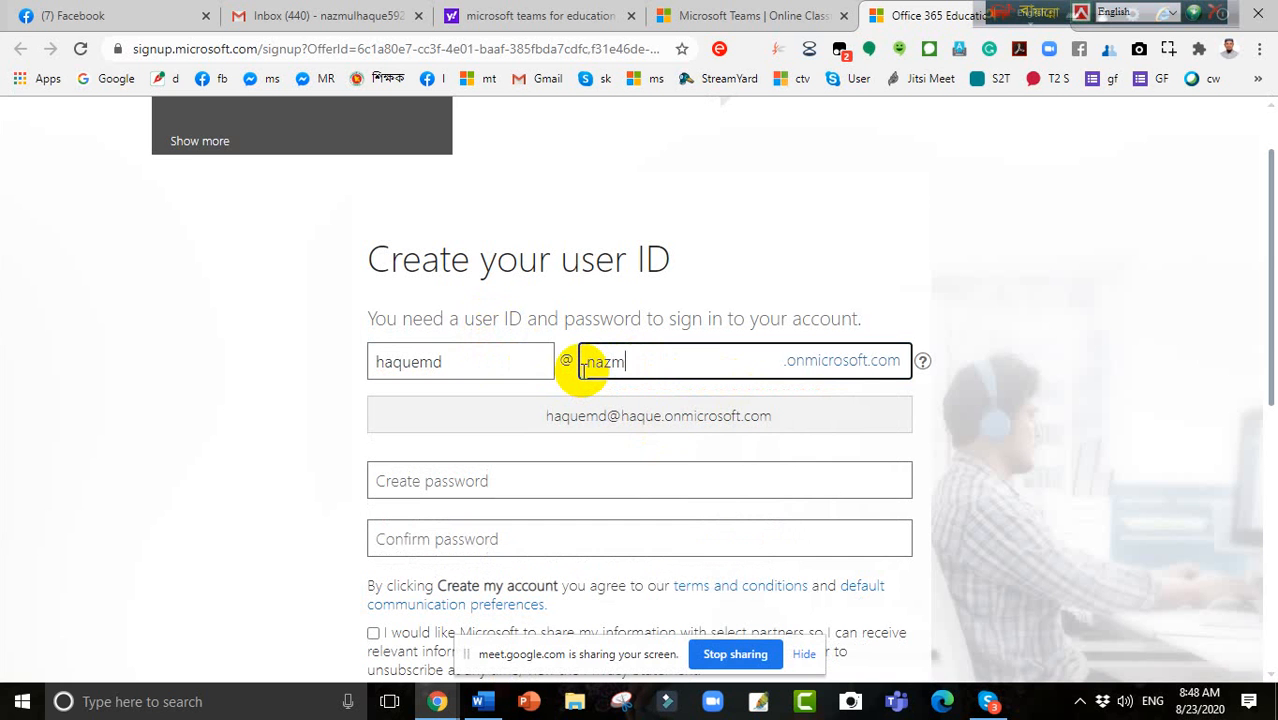
type("ul")
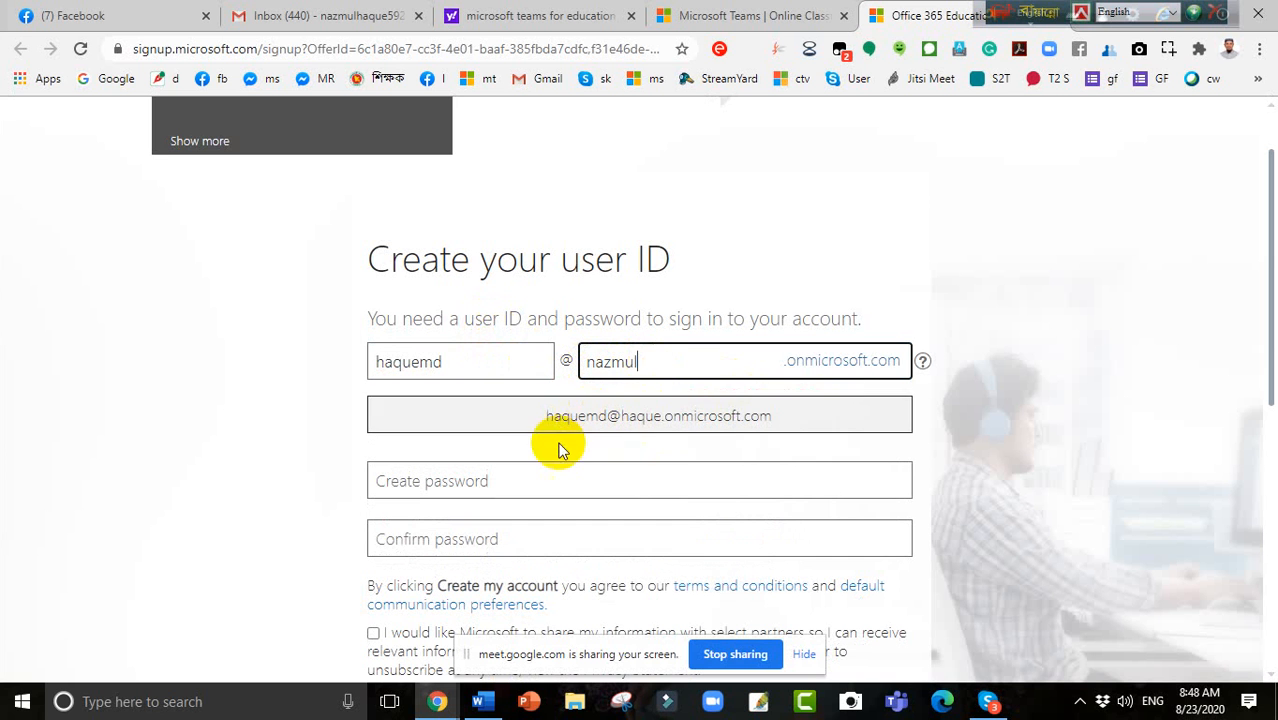
left_click(507, 486)
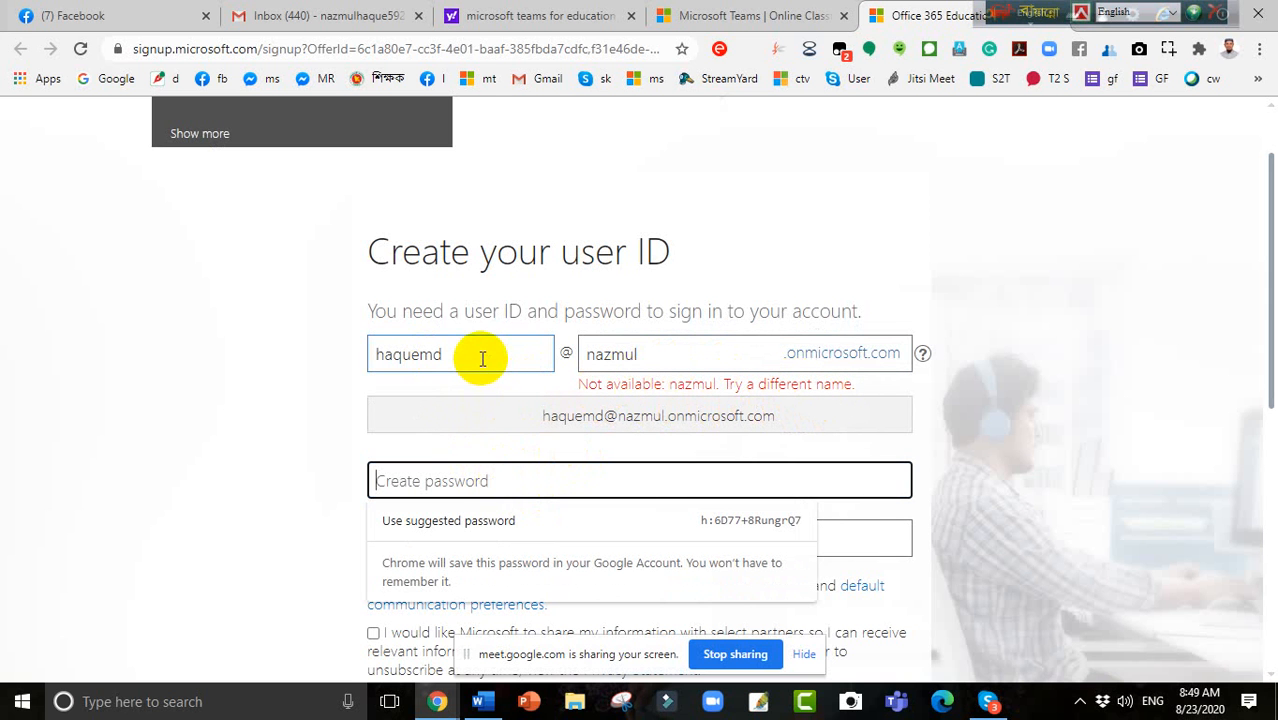
Replace the username with 'chilakara' and recheck the domain.
left_click_drag(456, 348, 355, 389)
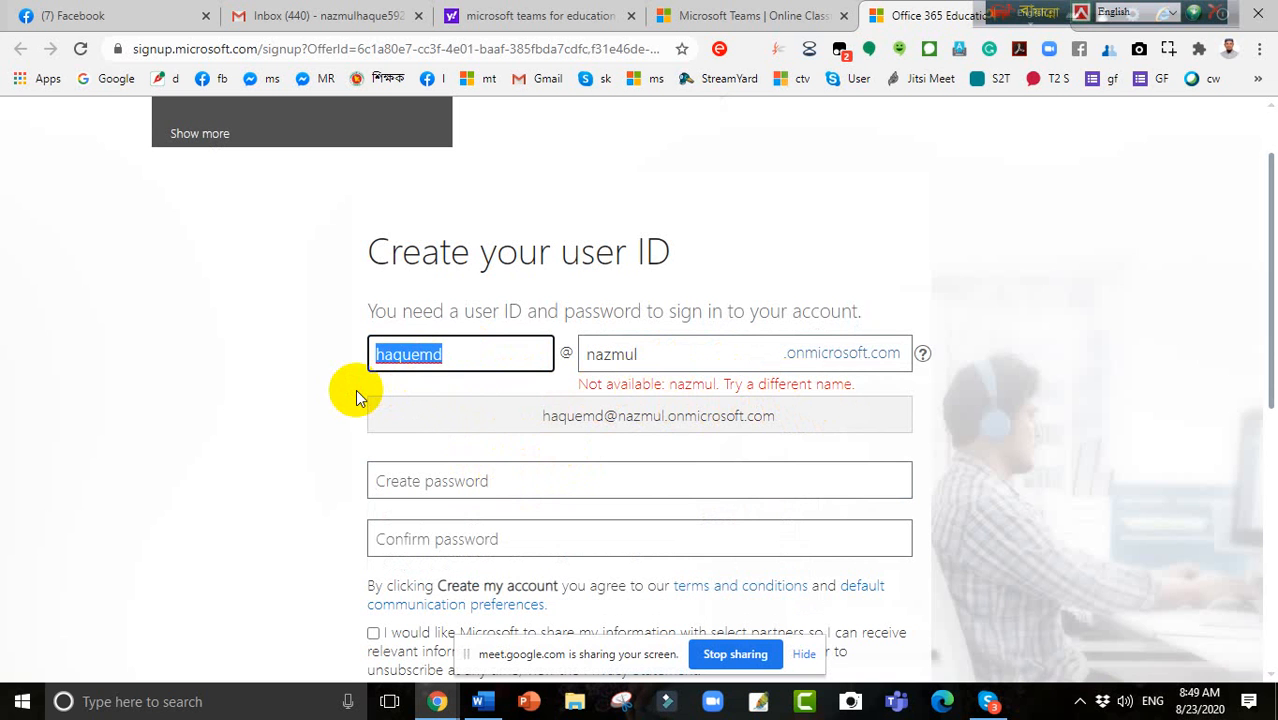
key("BackSpace")
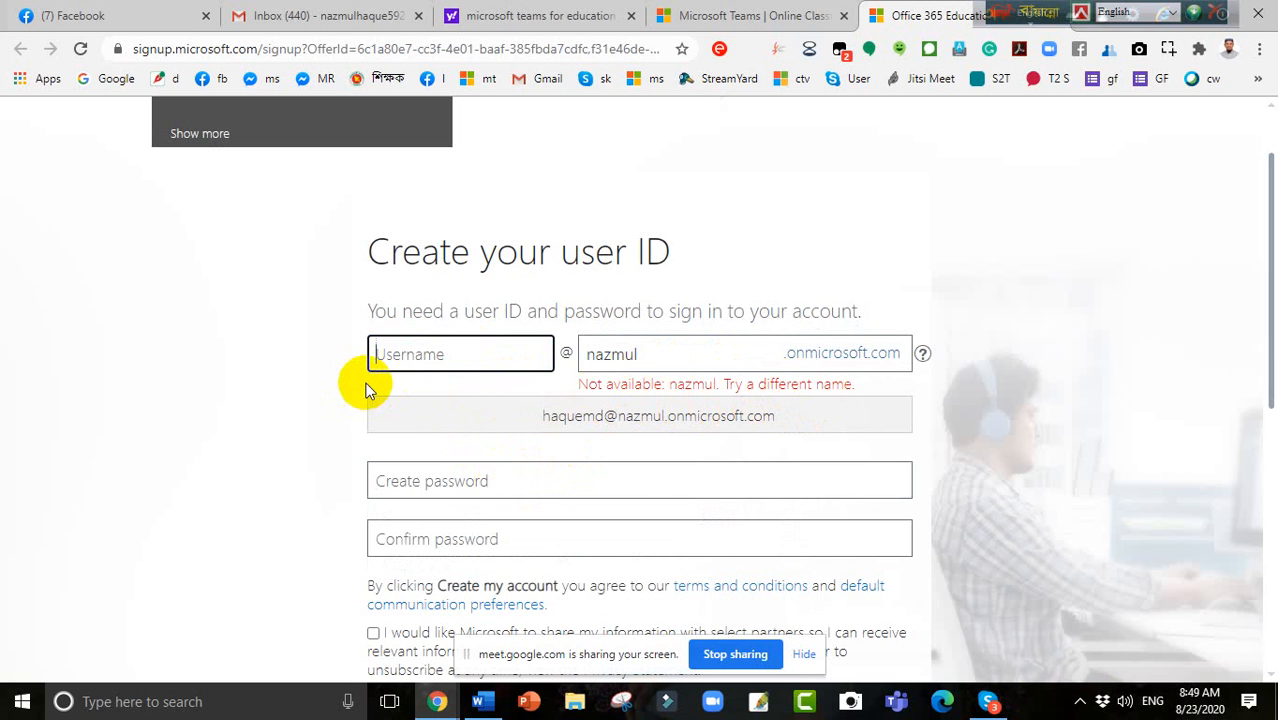
type("chi")
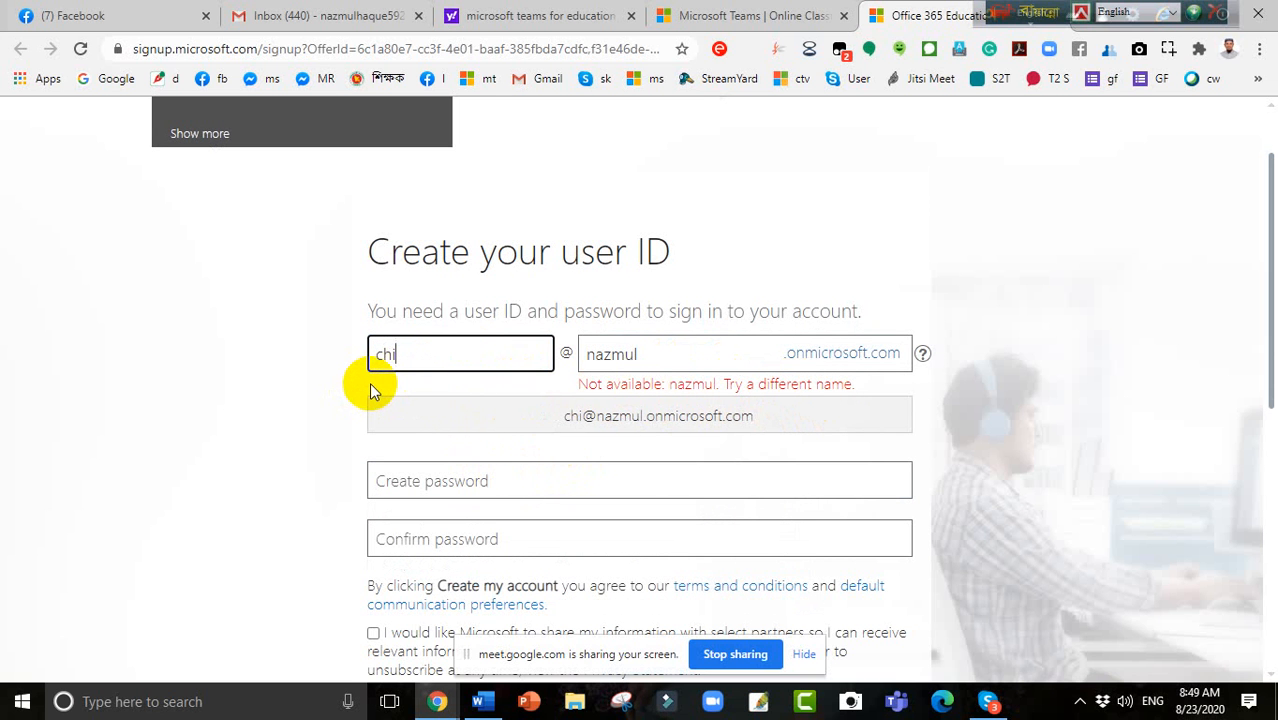
type("lakara")
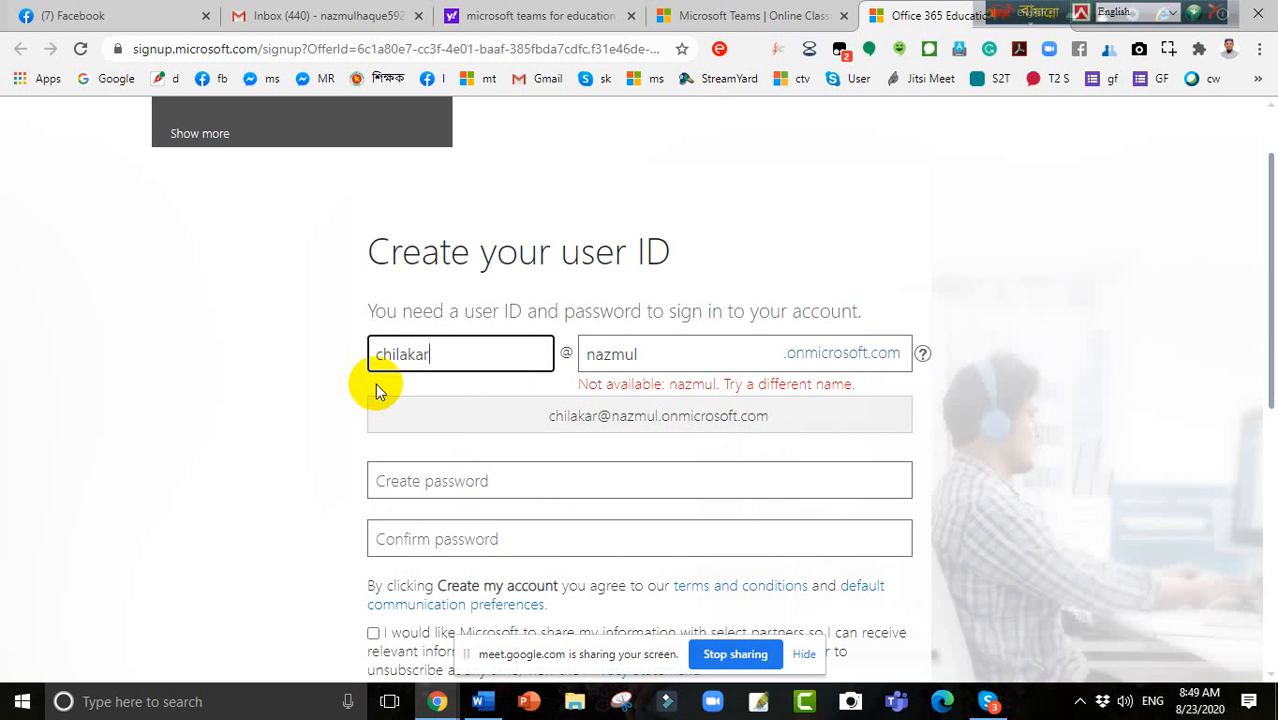
left_click(652, 356)
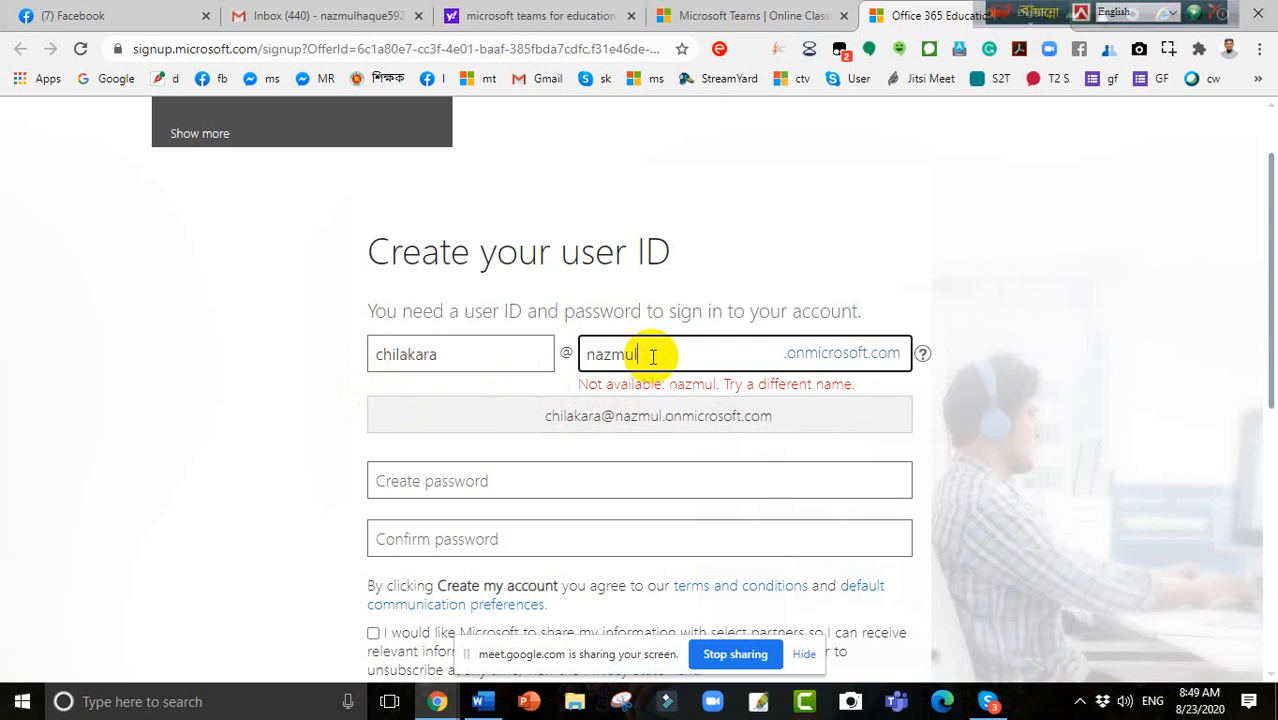
left_click(572, 479)
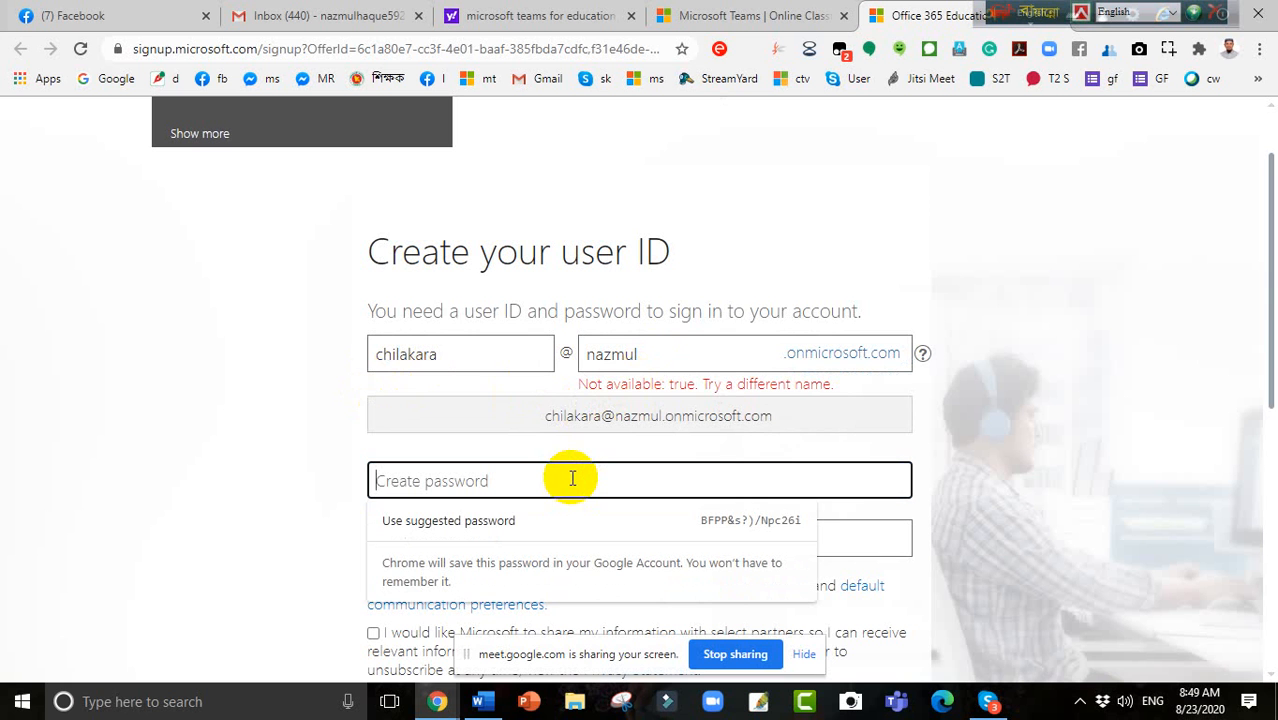
Replace the unavailable domain with rgd and check its availability.
double_click(616, 356)
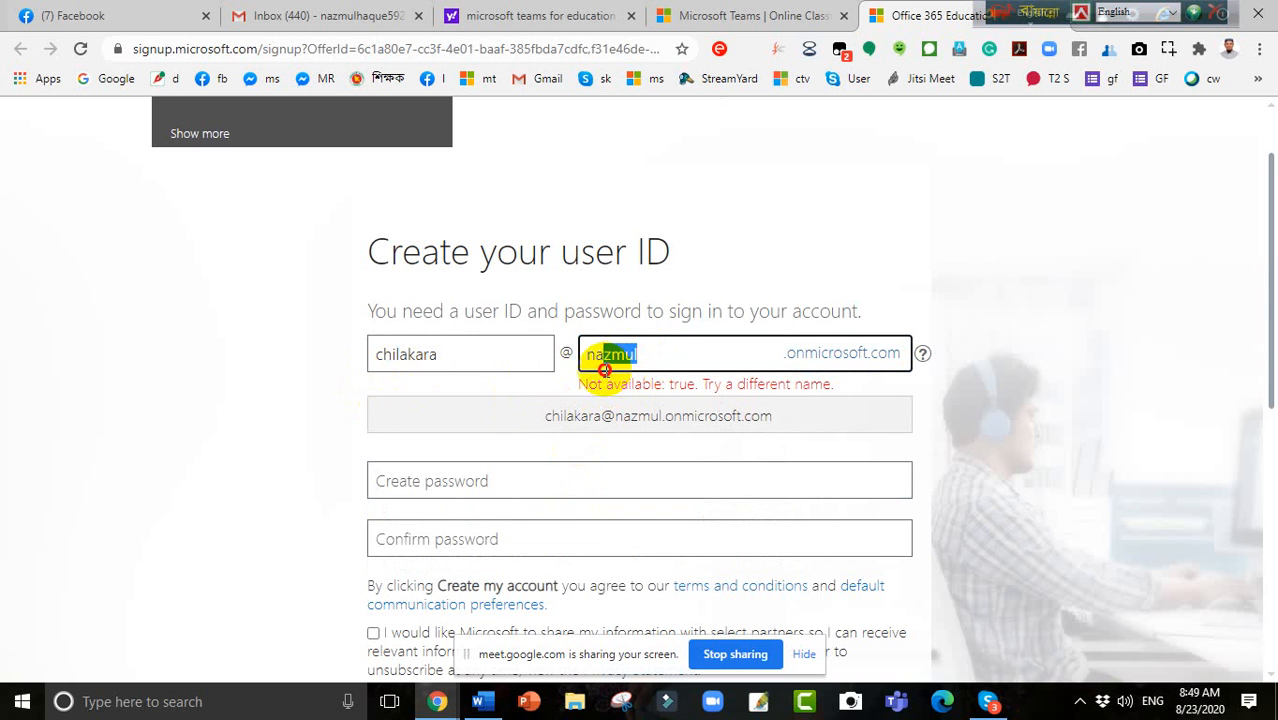
key("BackSpace")
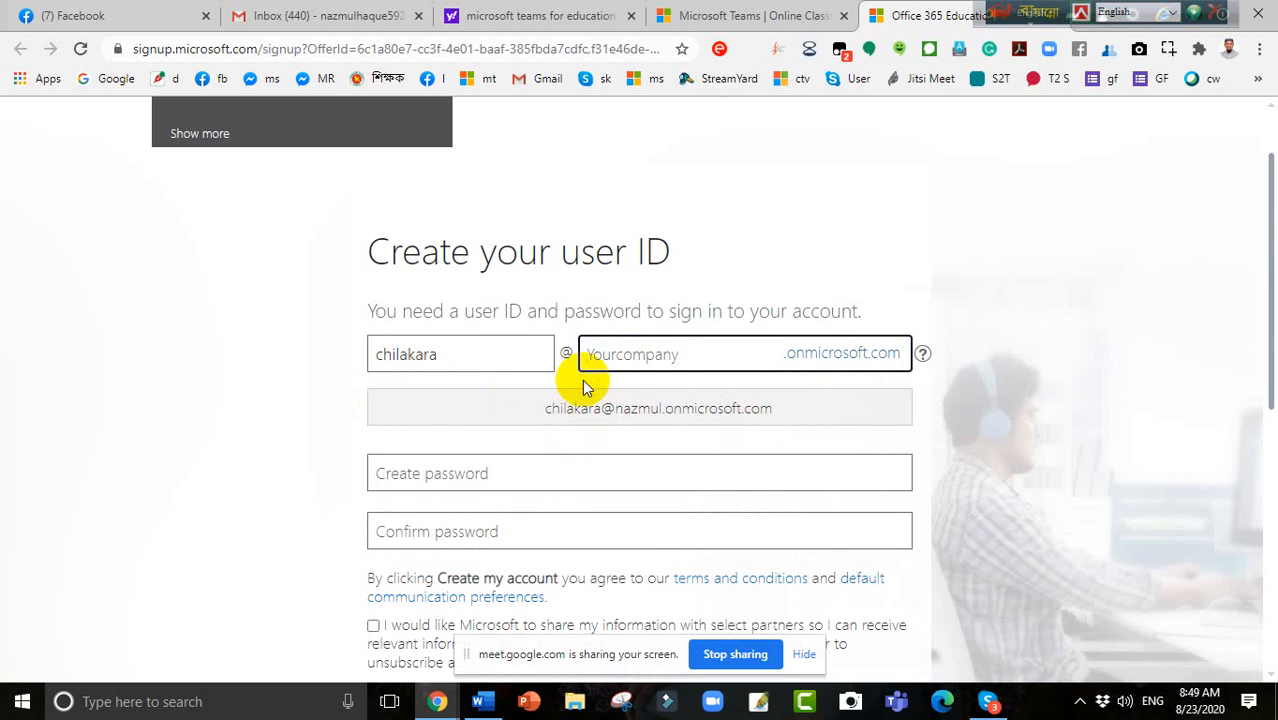
type("rgd")
left_click(553, 469)
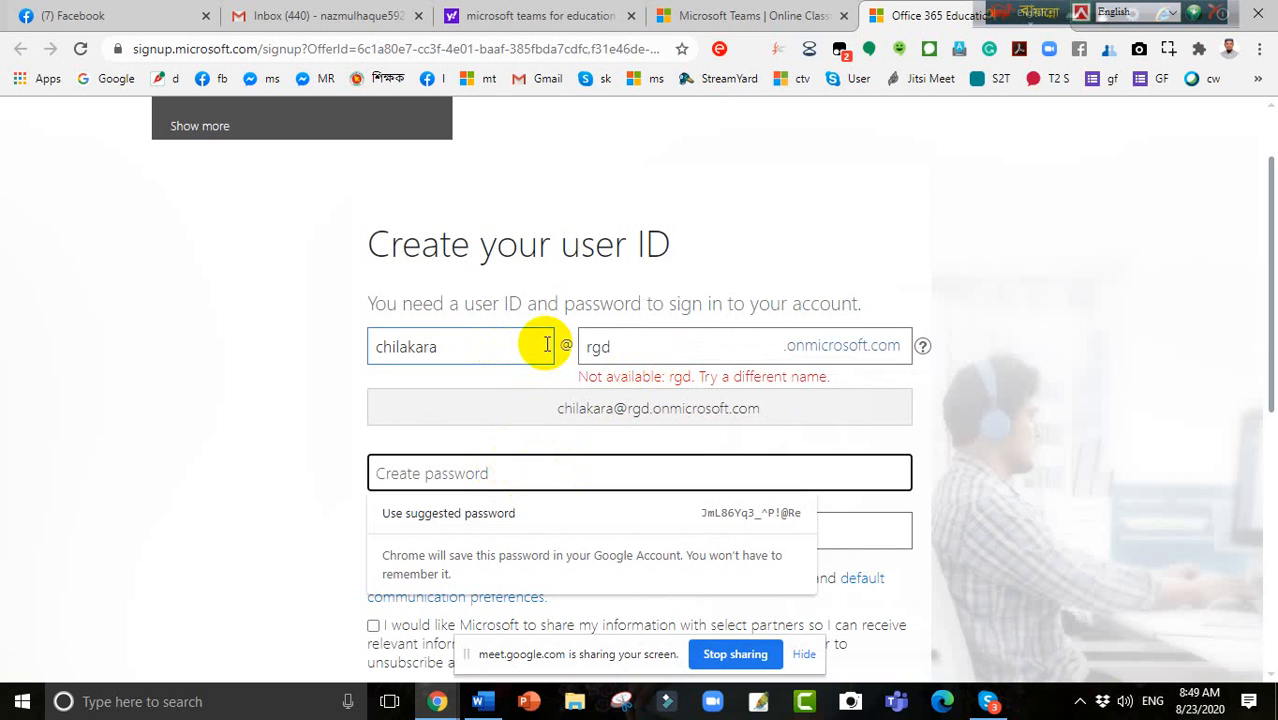
Clear the rejected rgd domain and append 'rgd' to the username.
double_click(598, 347)
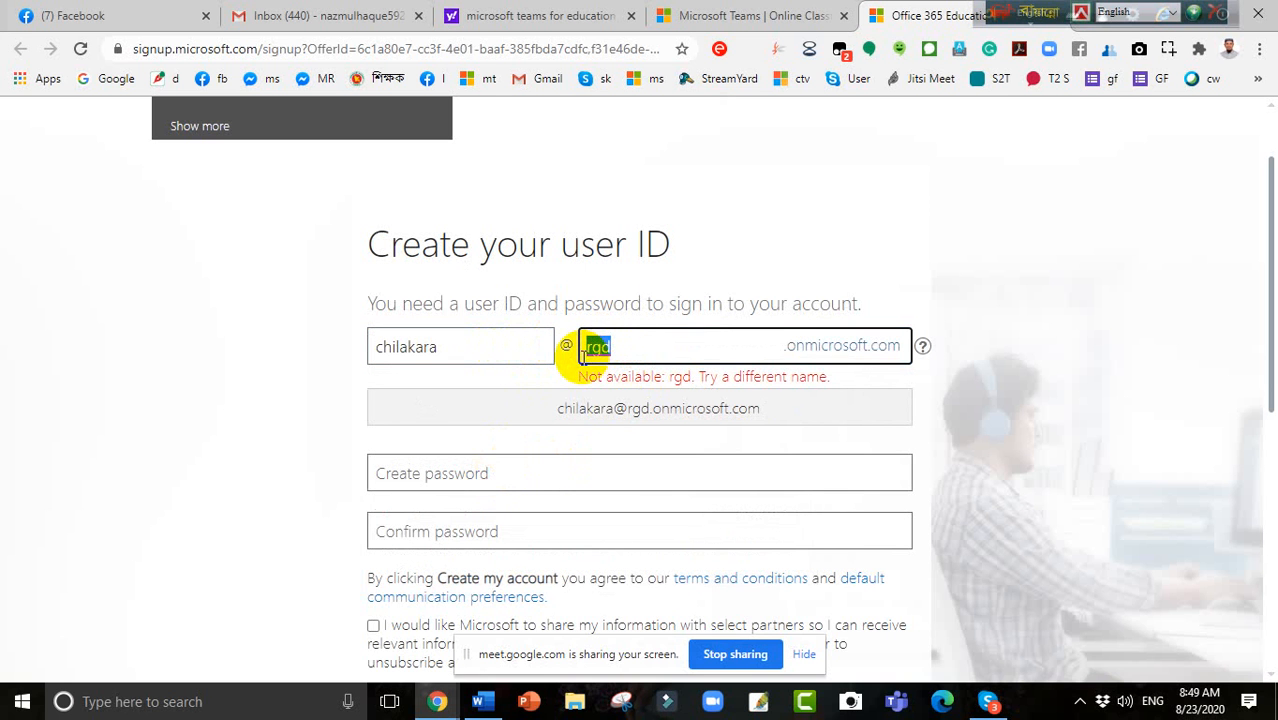
key("BackSpace")
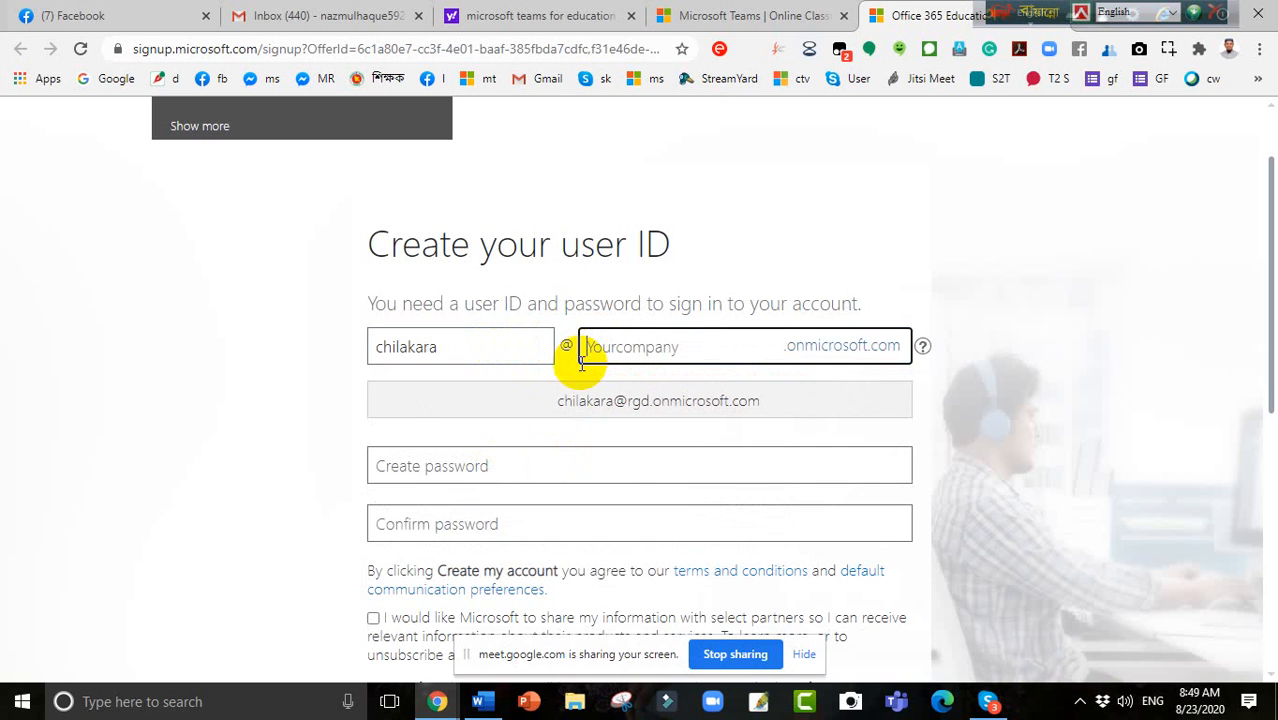
left_click(447, 349)
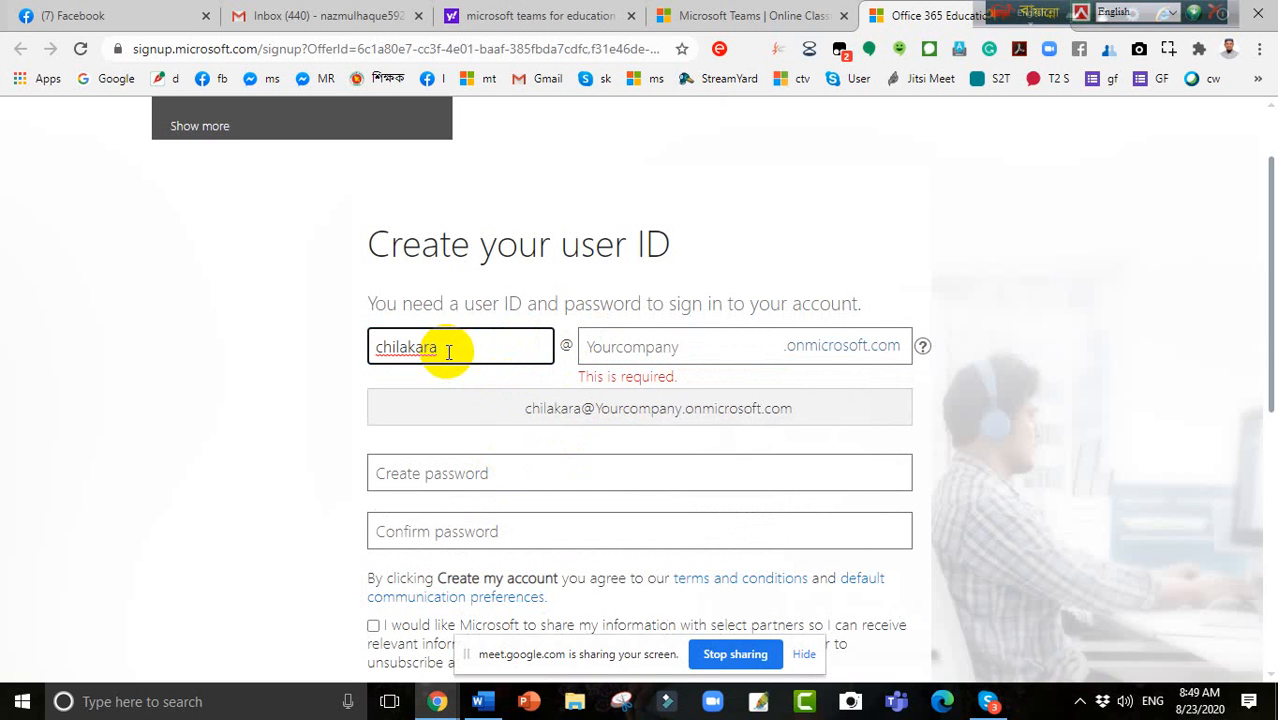
type("rgd")
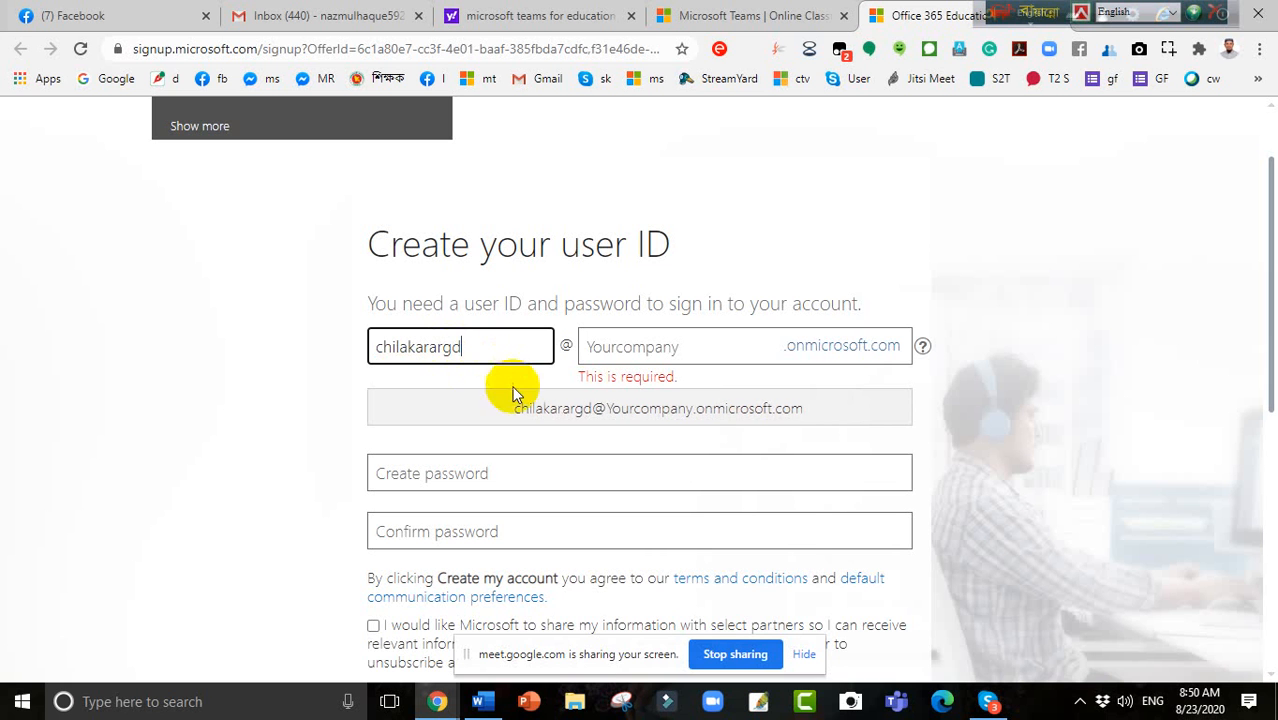
left_click(499, 471)
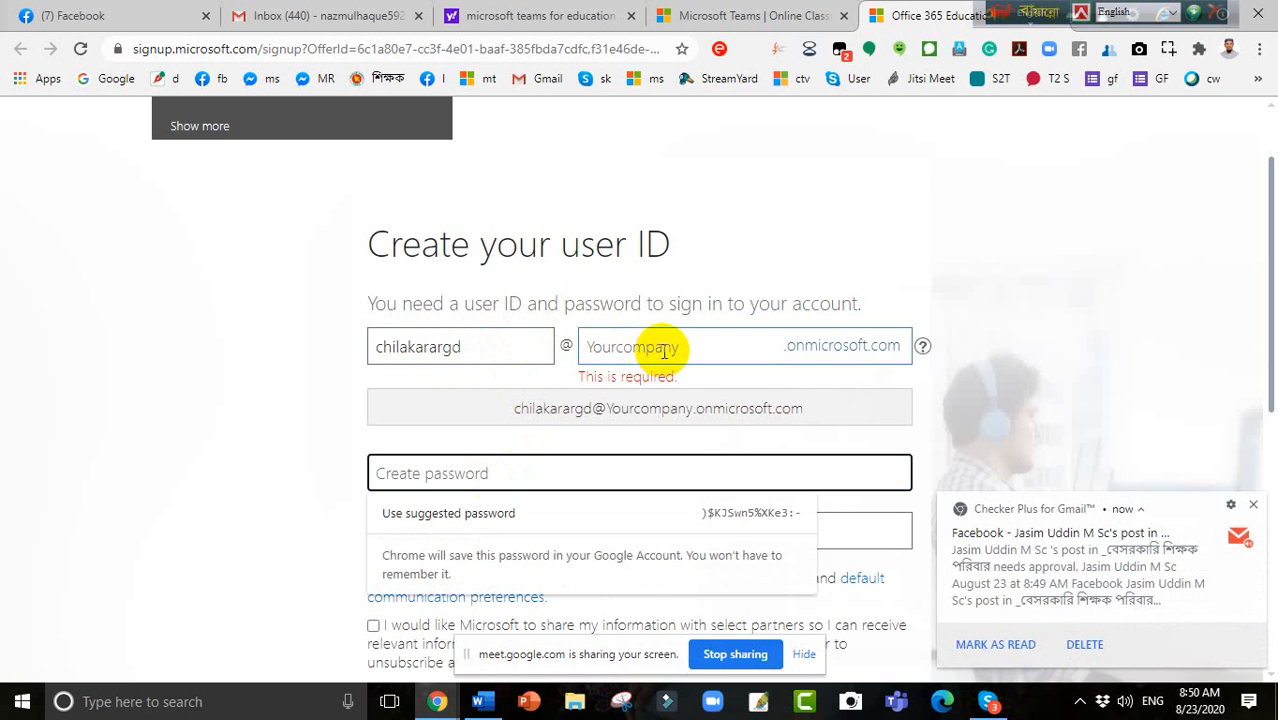
Retype the username as a new name ending in 592.
left_click(508, 348)
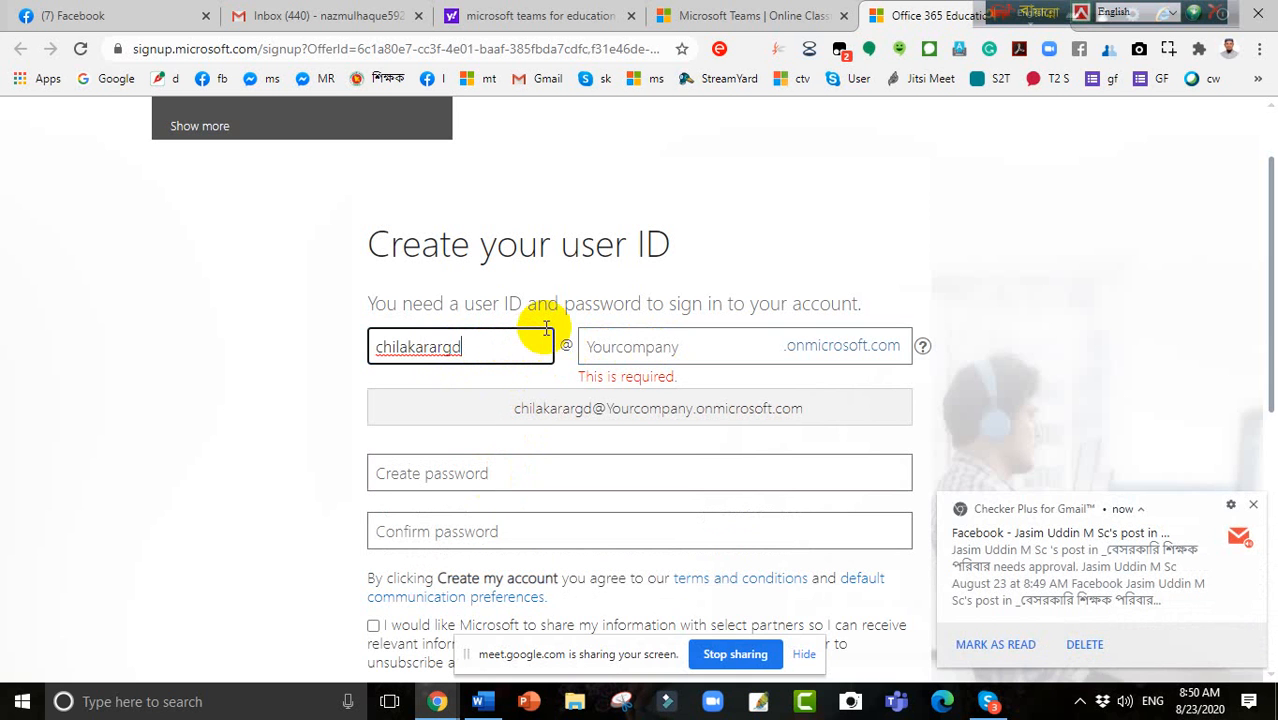
key("BackSpace")
key("BackSpace")
key("BackSpace")
key("BackSpace")
key("BackSpace")
key("BackSpace")
key("BackSpace")
key("BackSpace")
key("BackSpace")
key("BackSpace")
key("BackSpace")
key("BackSpace")
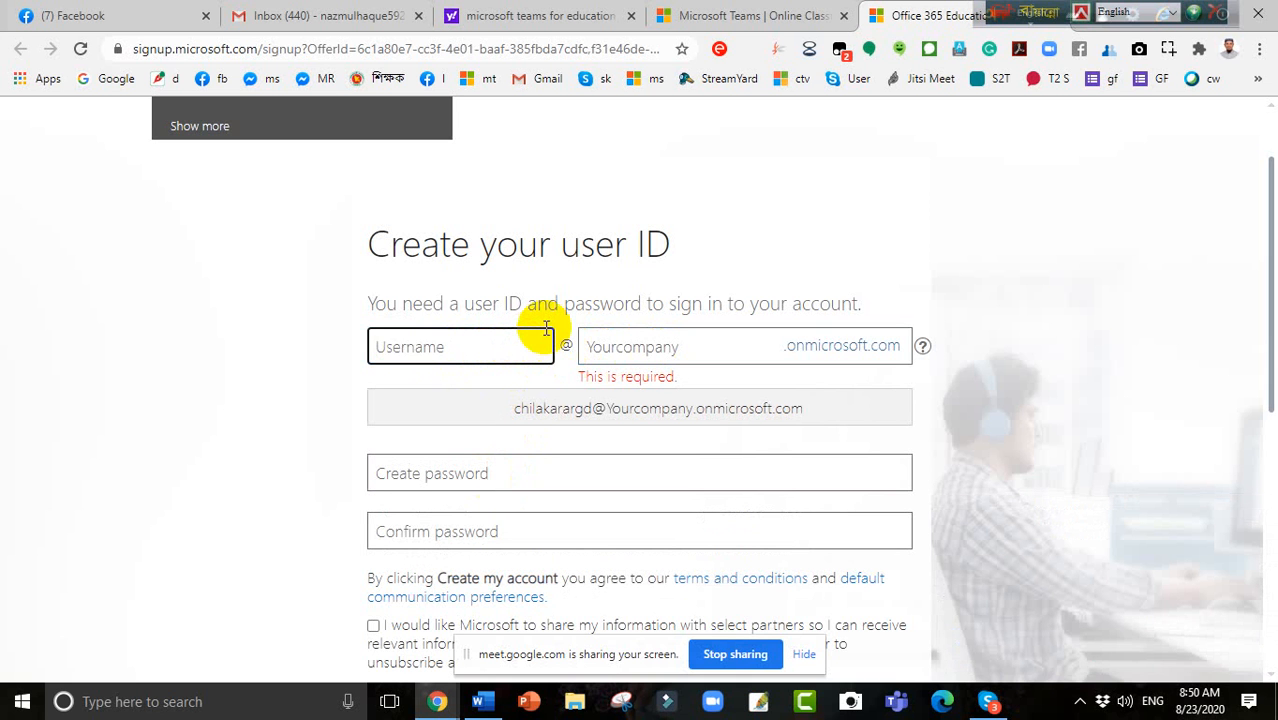
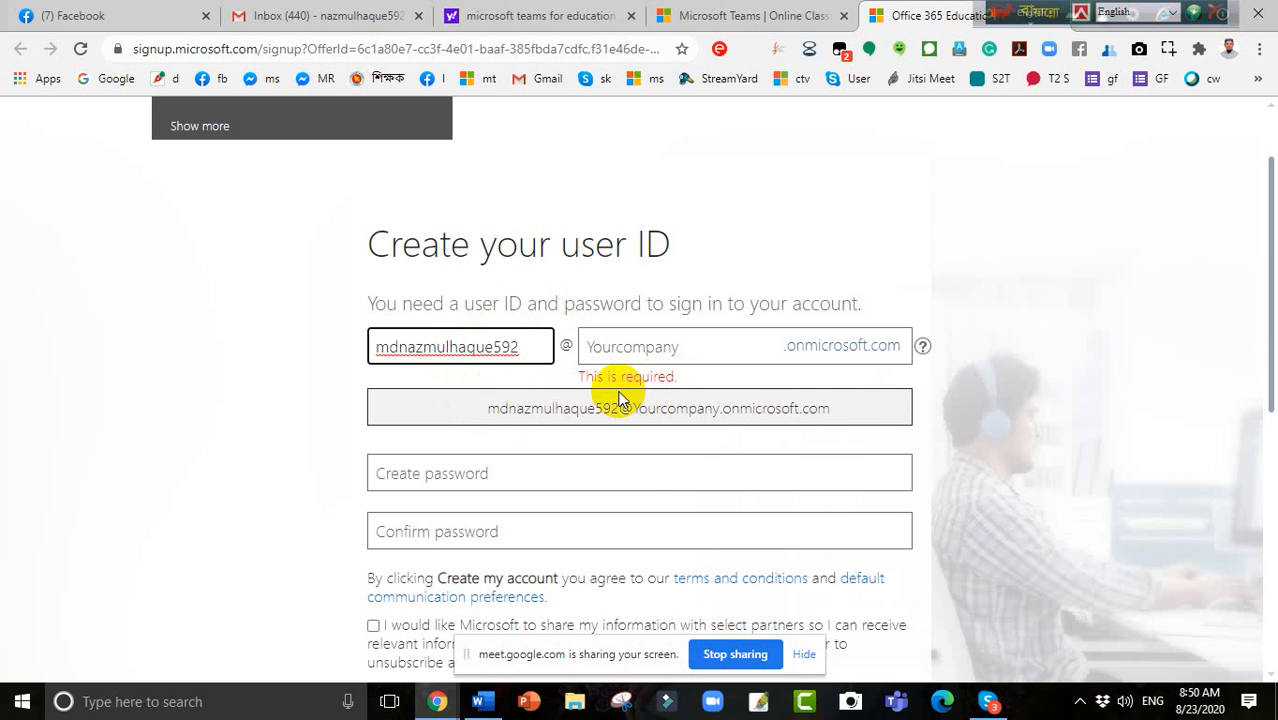
Trim the trailing digits off the username.
left_click(654, 344)
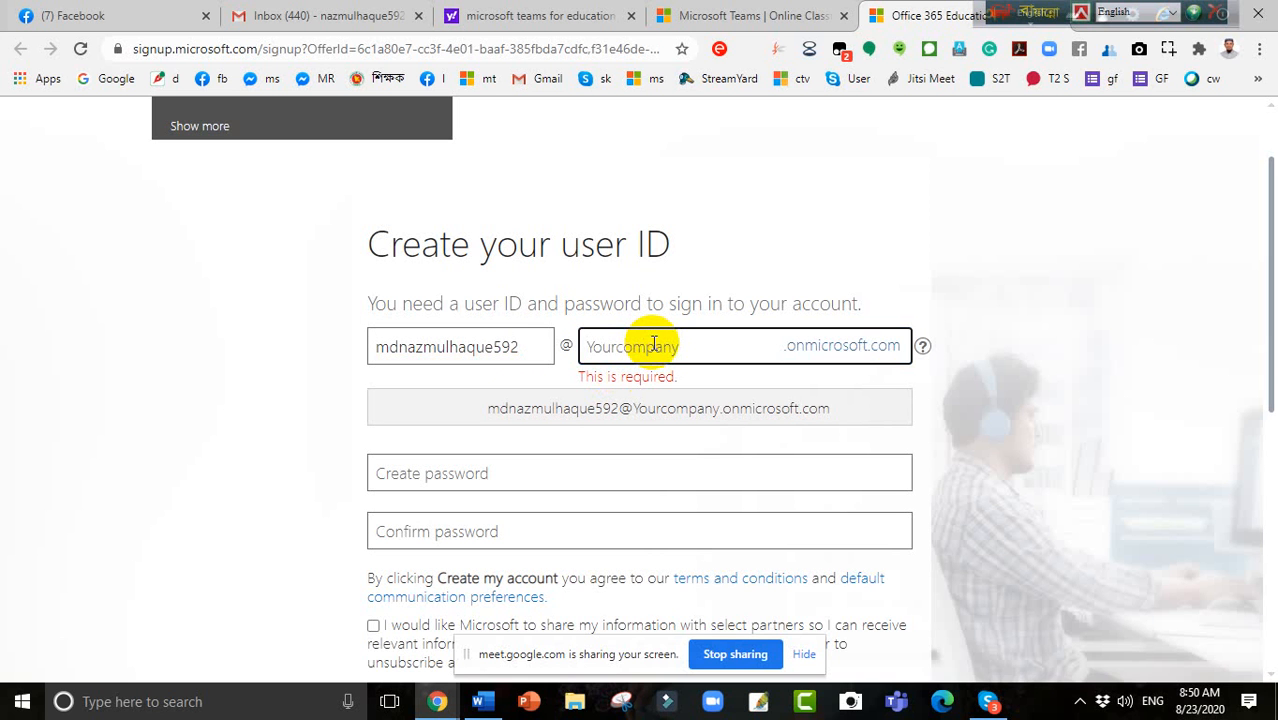
left_click(526, 347)
key("BackSpace")
key("BackSpace")
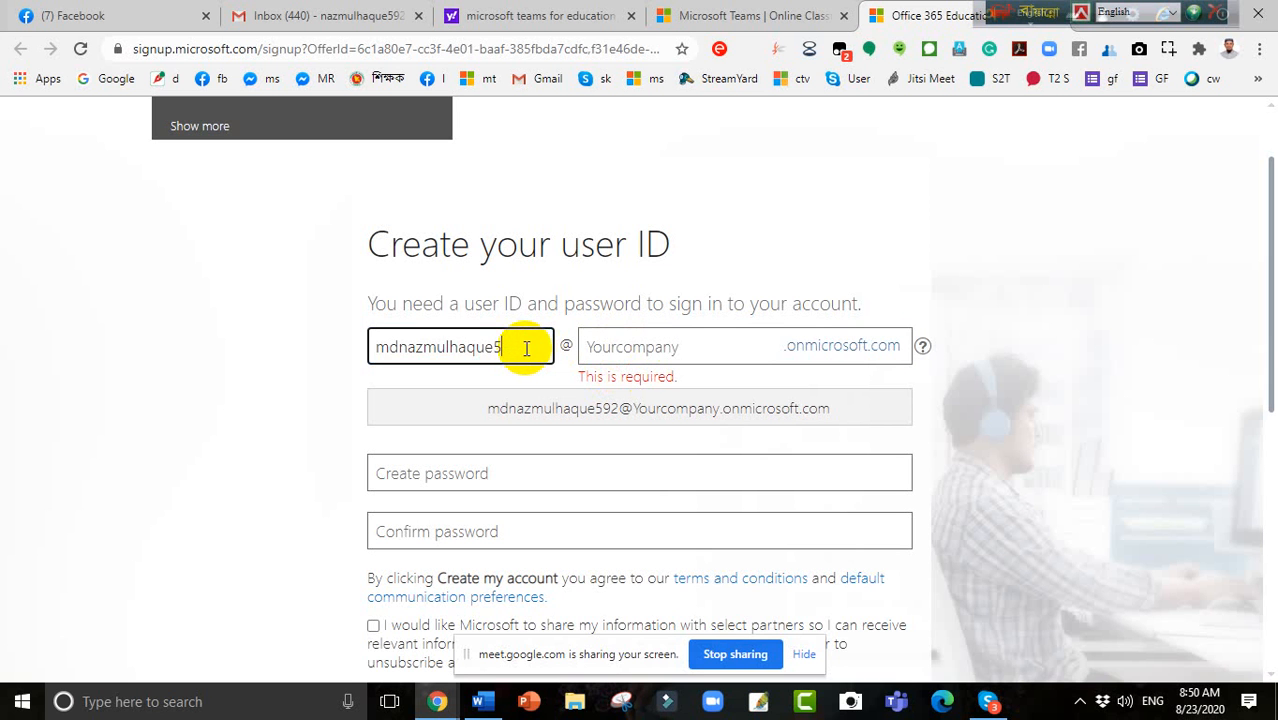
Enter chilakara as the company domain and confirm it is available.
left_click(605, 344)
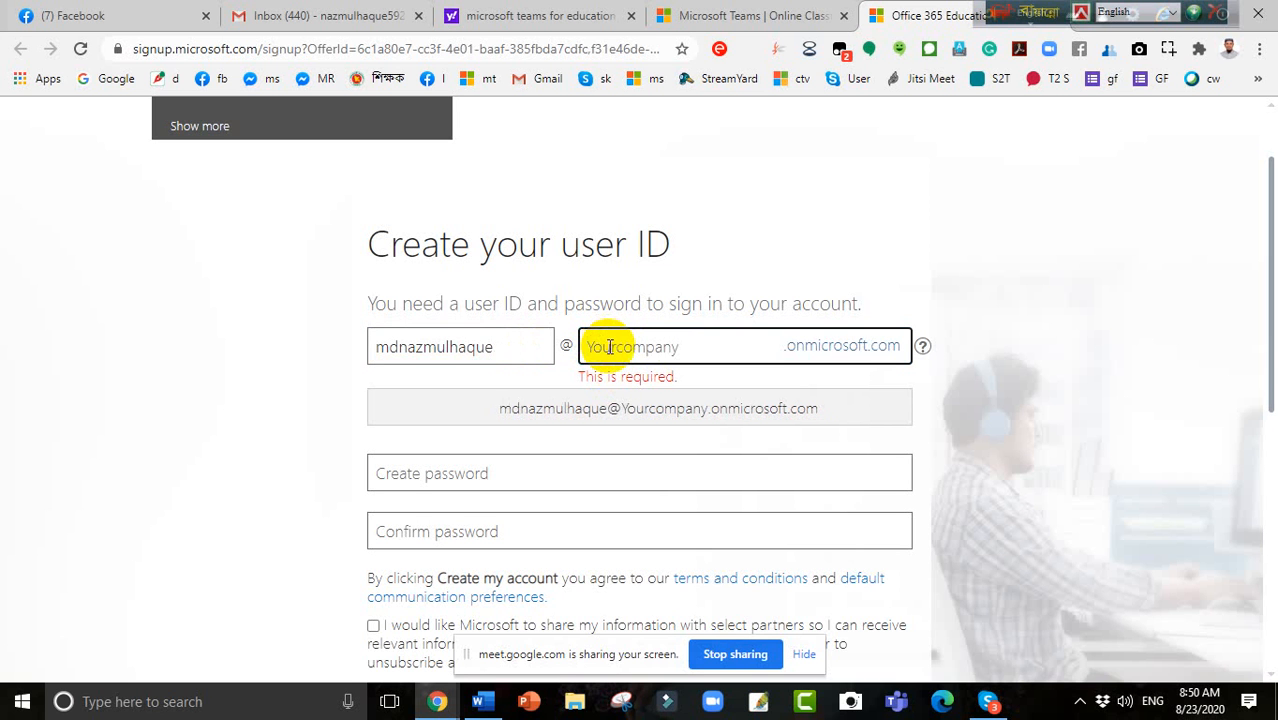
type("ict")
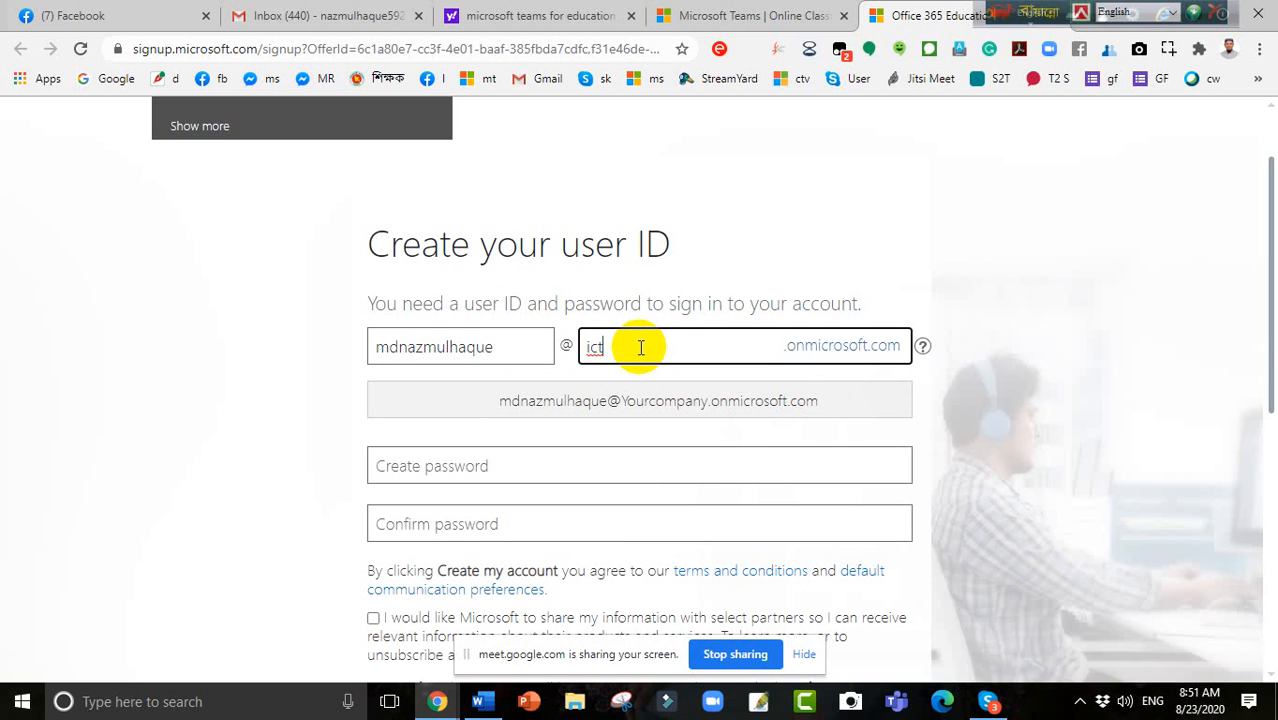
type("chi")
key("BackSpace")
key("BackSpace")
key("BackSpace")
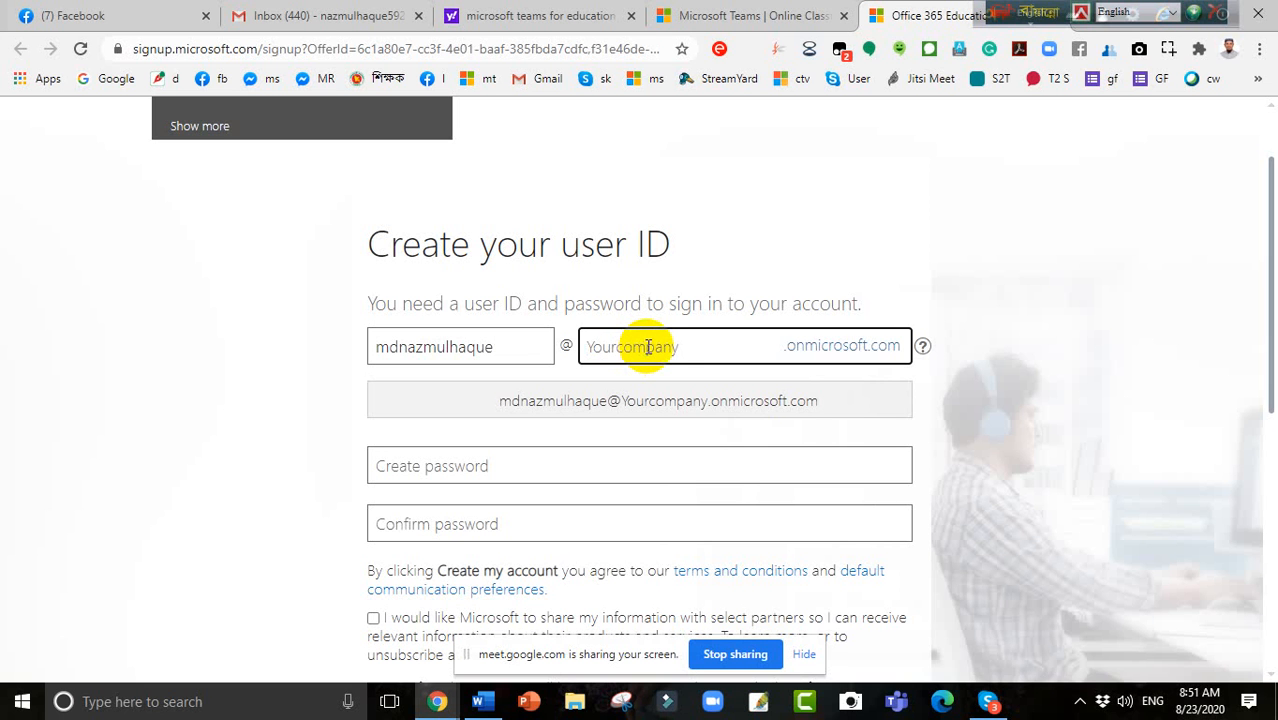
type("chil")
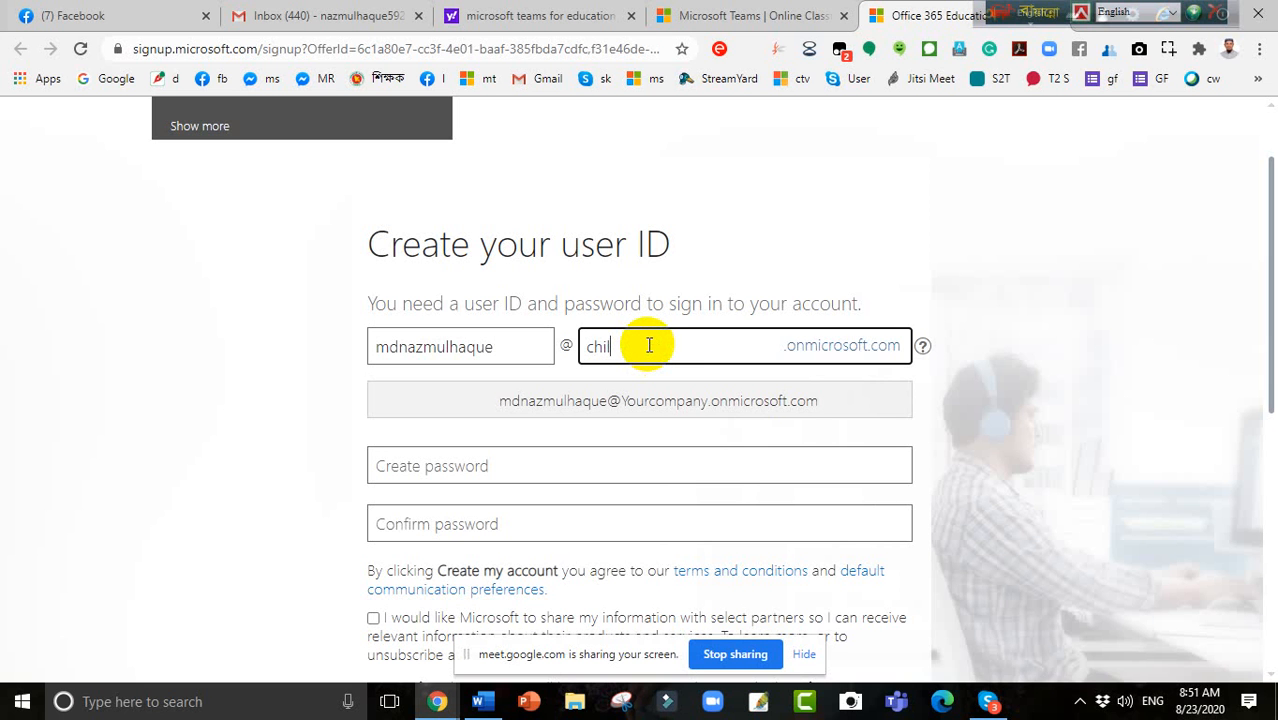
type("akara")
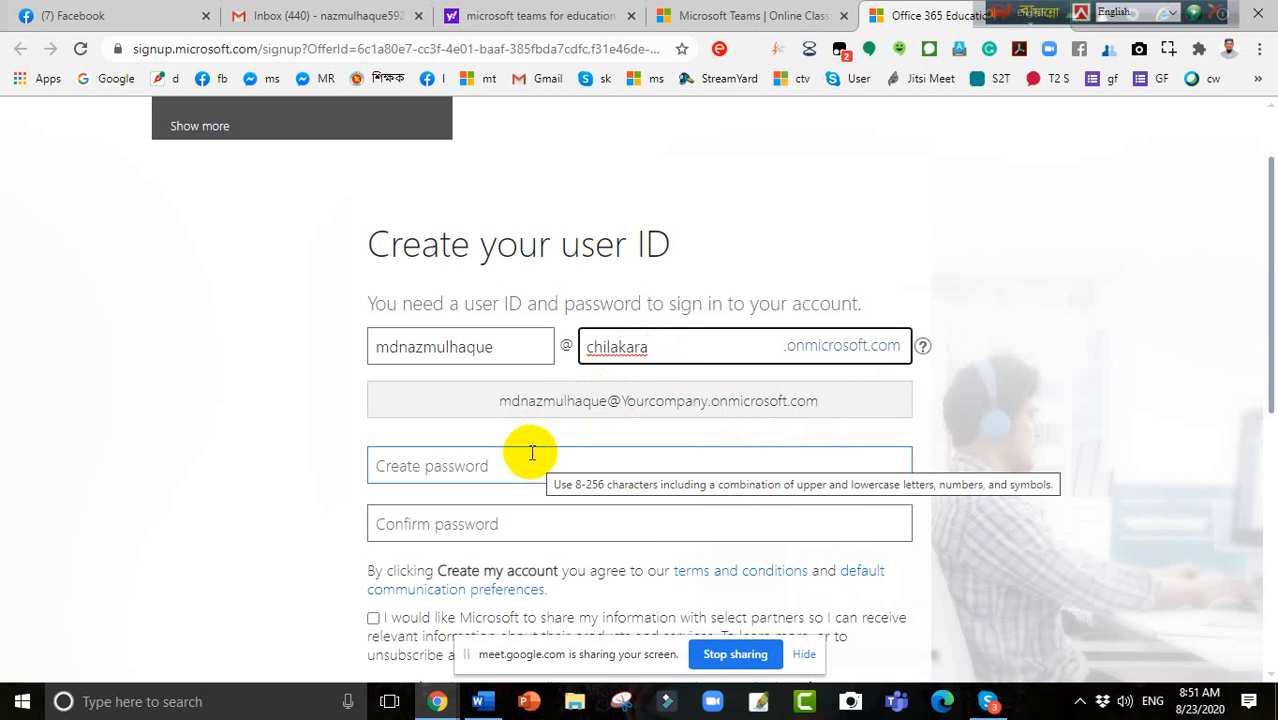
left_click(498, 465)
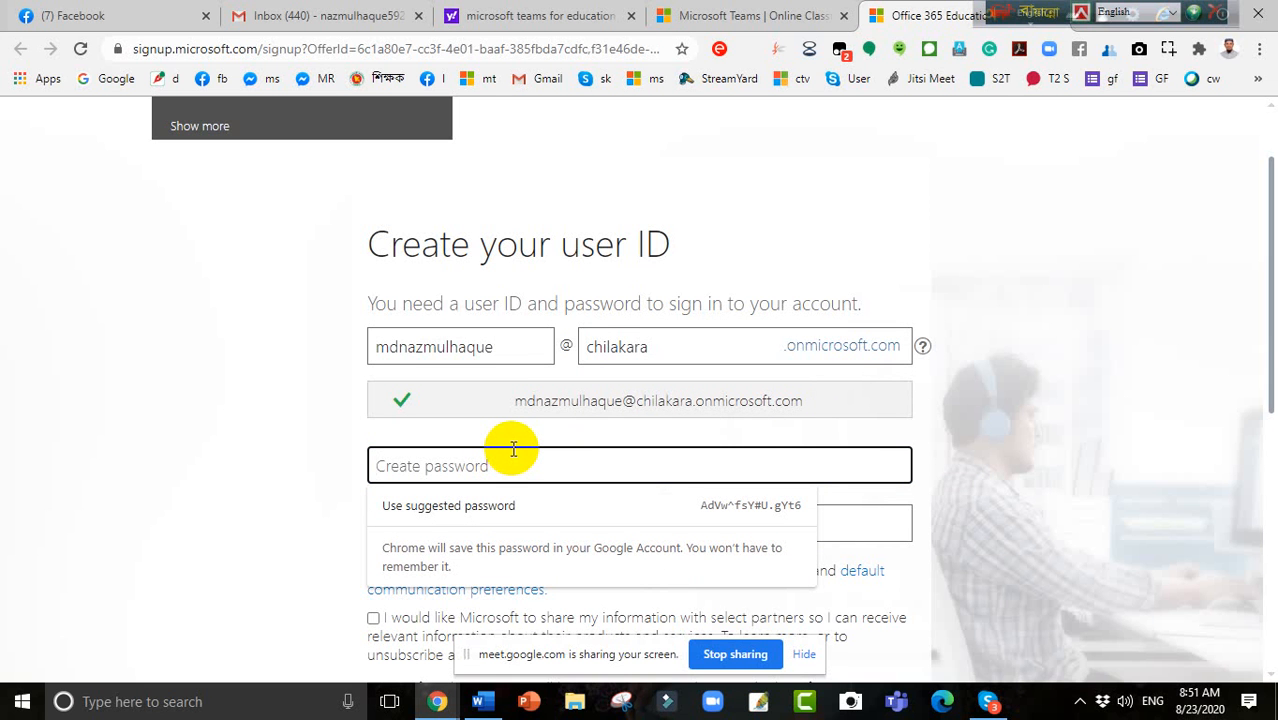
Dismiss Chrome's password suggestion and highlight the full new onmicrosoft.com address in the preview box.
left_click(813, 411)
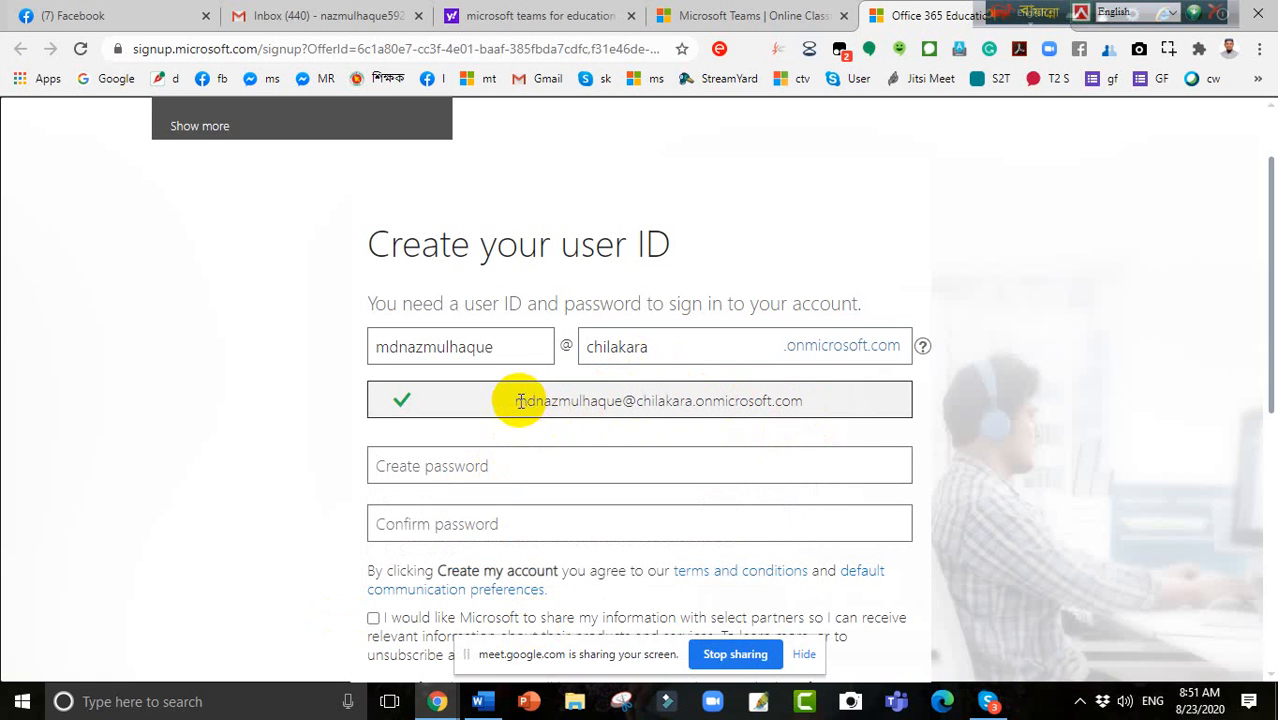
left_click_drag(513, 400, 806, 429)
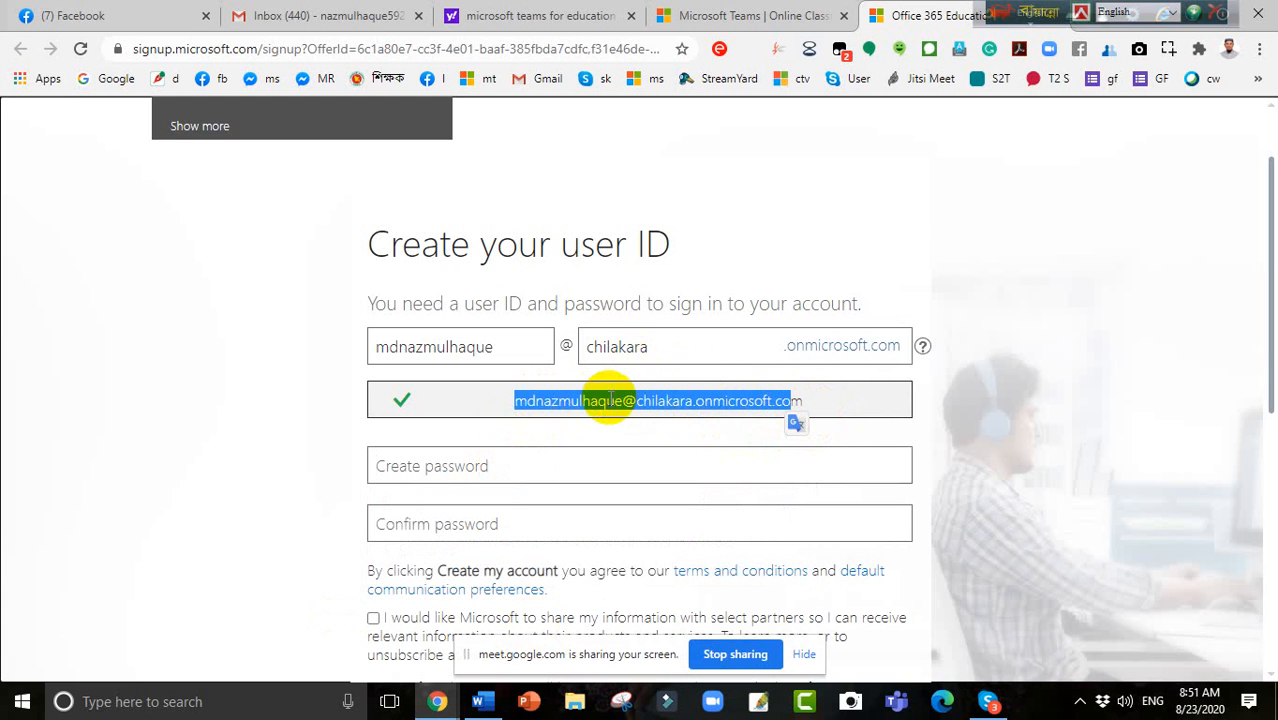
left_click(800, 402)
left_click_drag(510, 400, 830, 420)
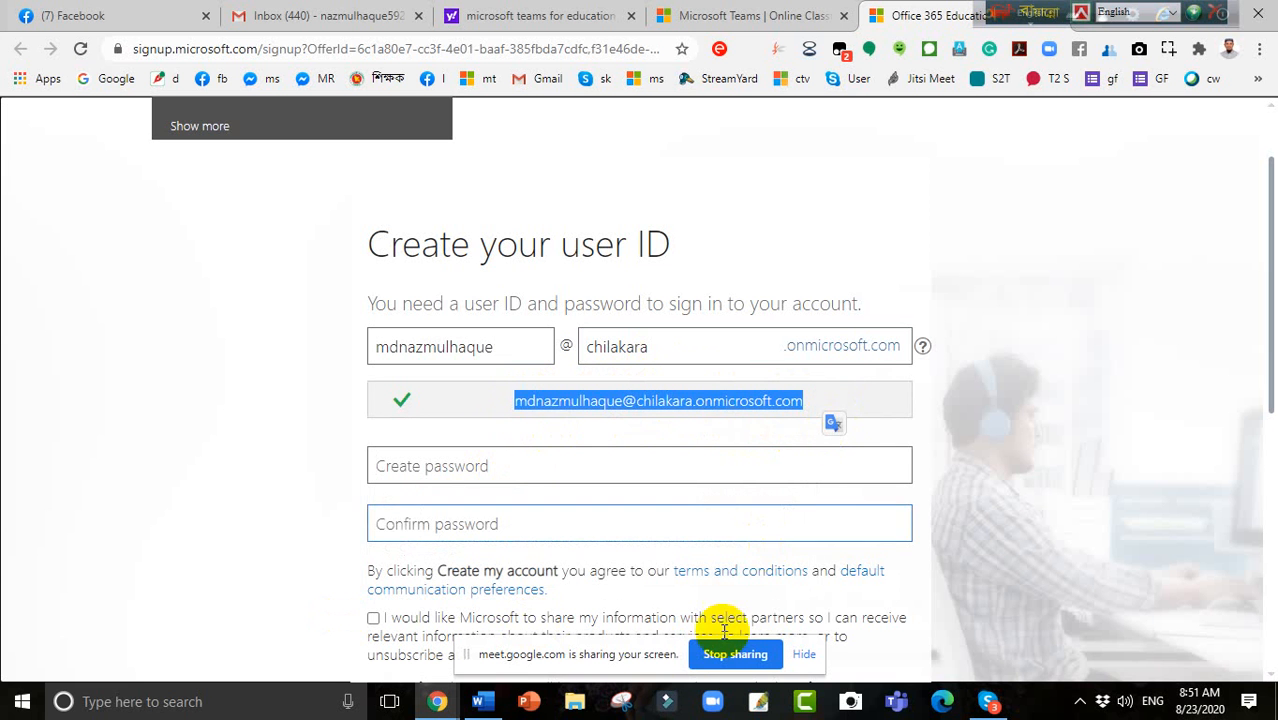
Paste the new onmicrosoft.com address on its own line below the outlook.com address in Word and save.
left_click(480, 700)
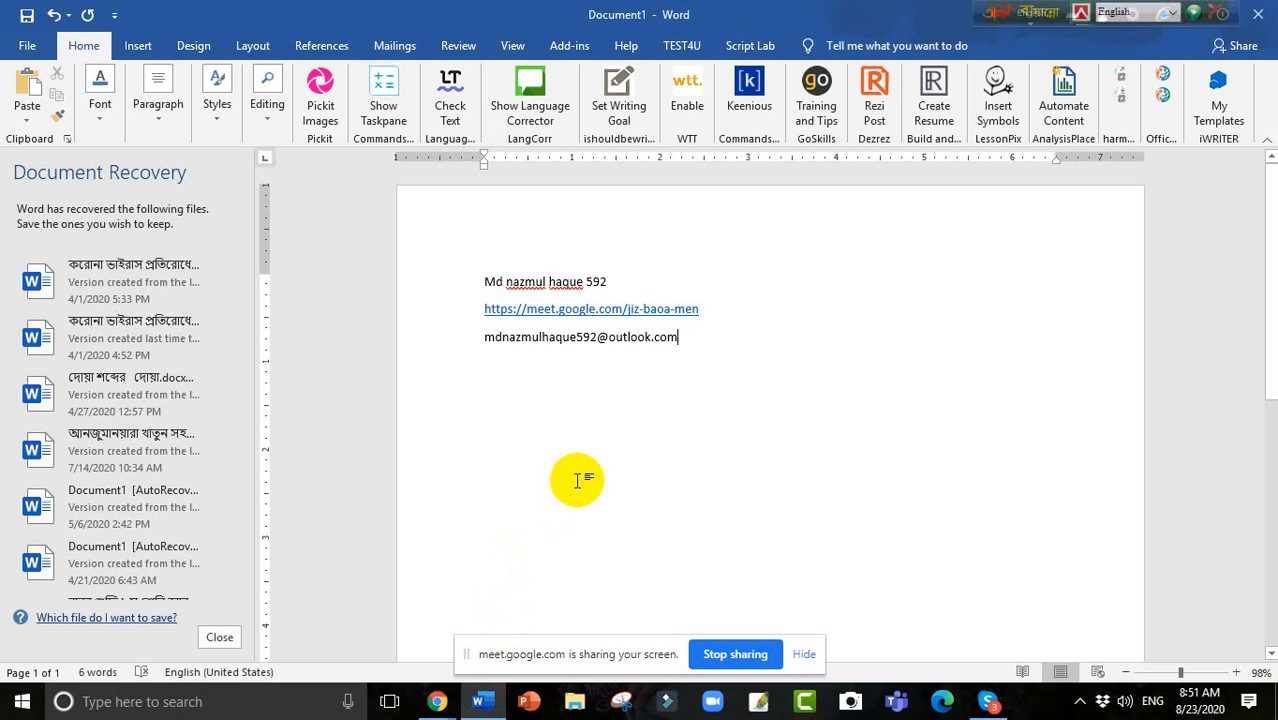
left_click(706, 339)
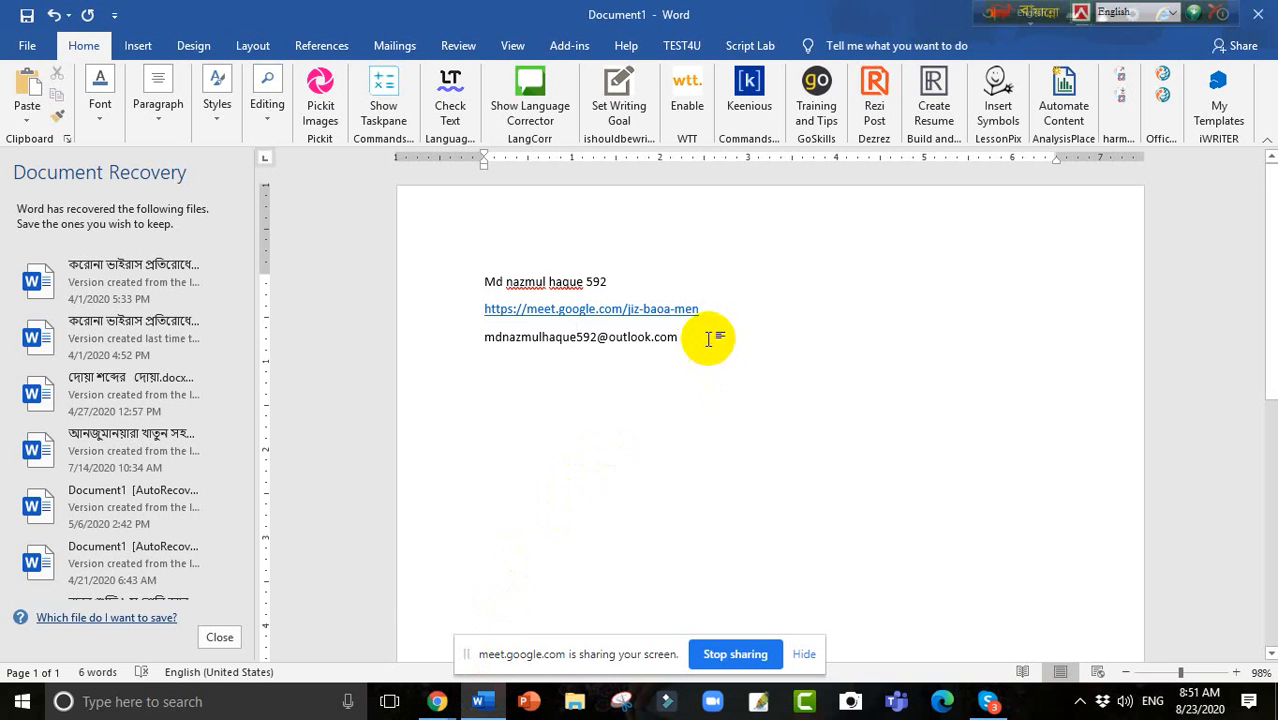
key("Return")
key("Return")
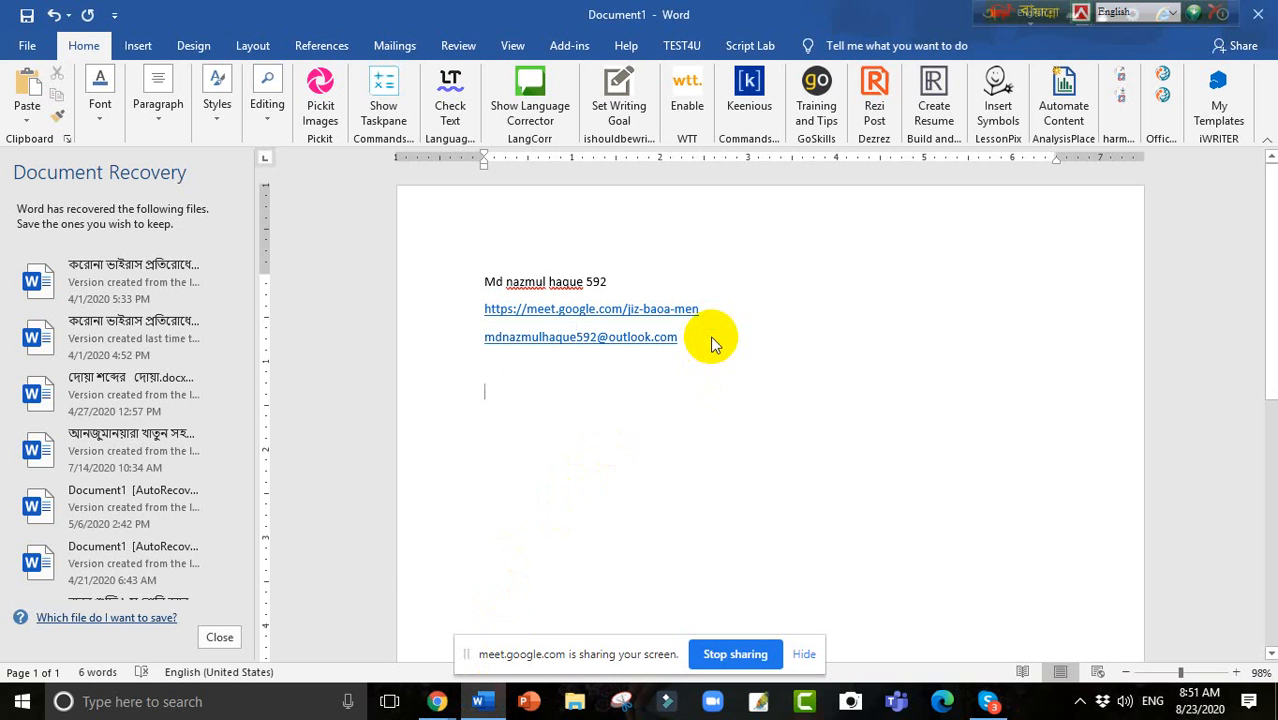
key("ctrl+v")
key("Return")
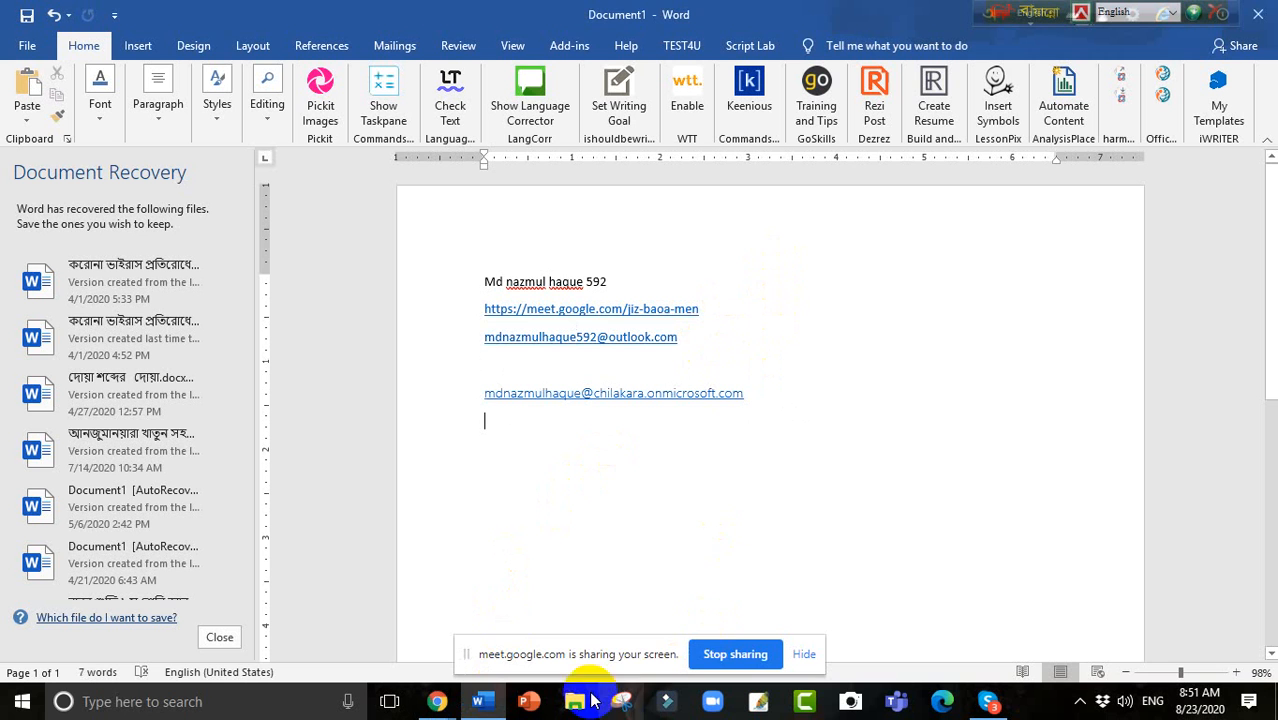
key("ctrl+s")
mouse_move(437, 700)
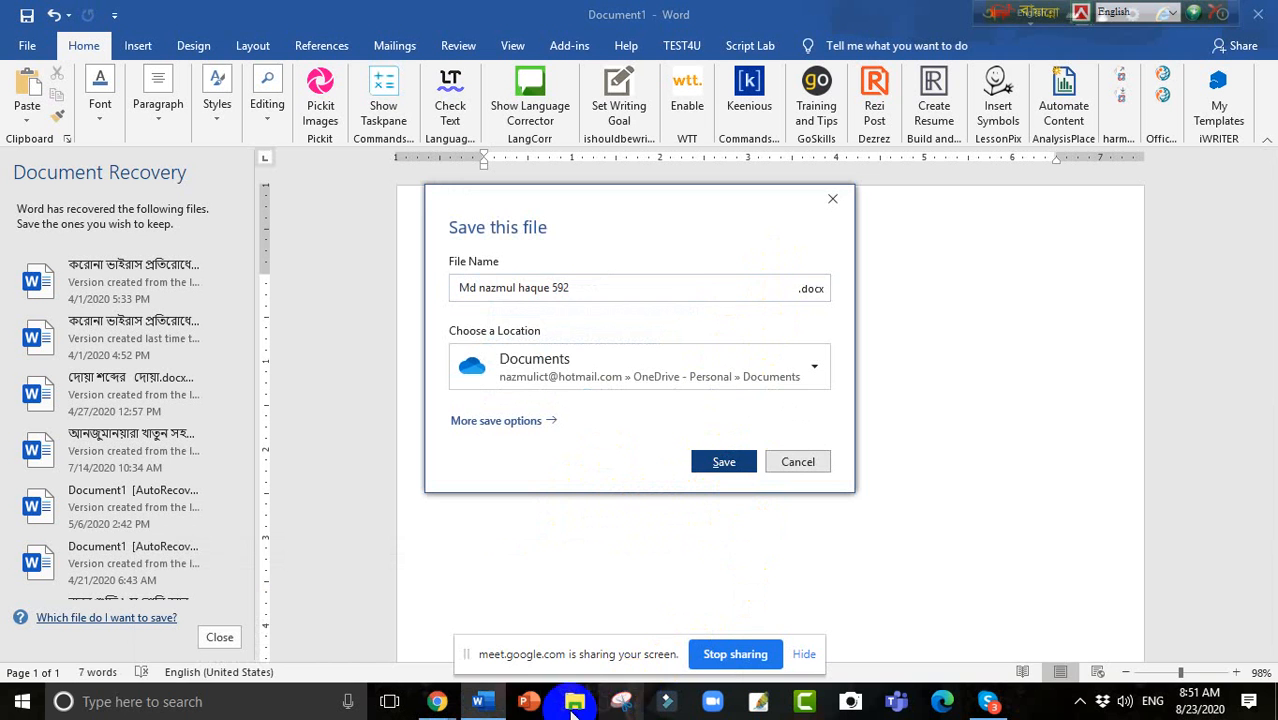
left_click(740, 463)
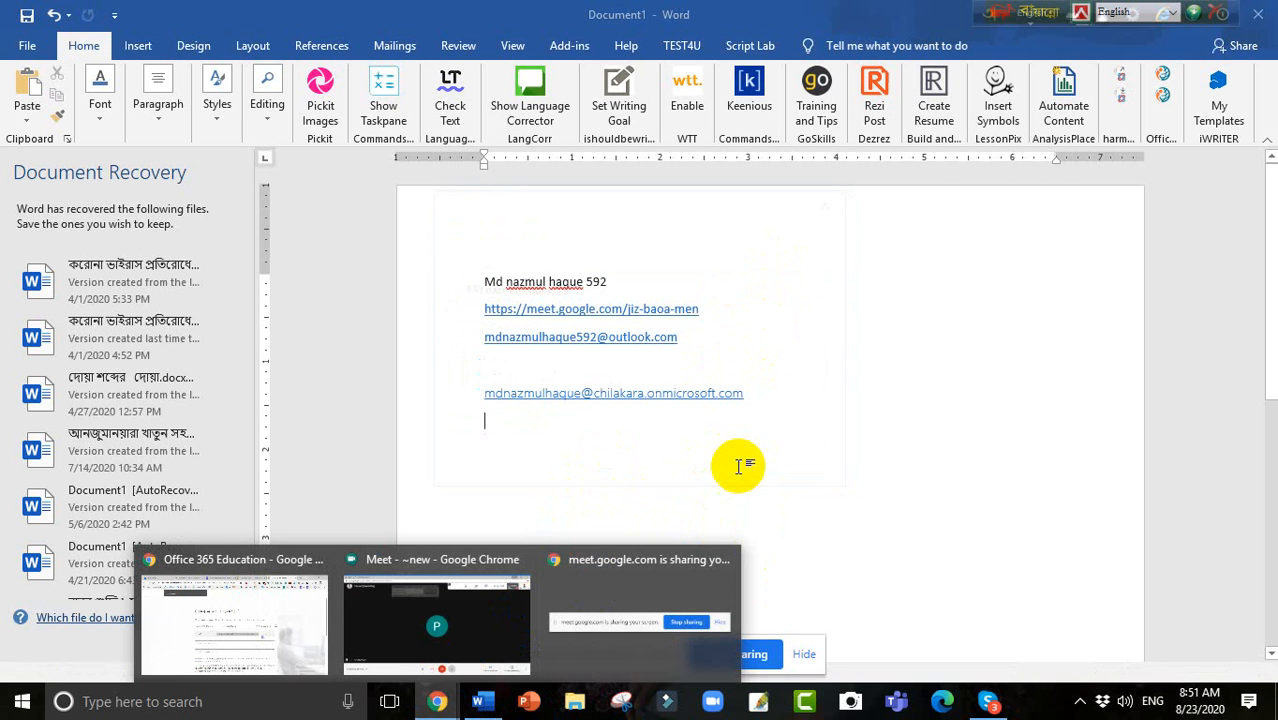
left_click(308, 608)
Enter and confirm the account password for the new user ID, then scroll to the account-creation terms.
left_click(483, 474)
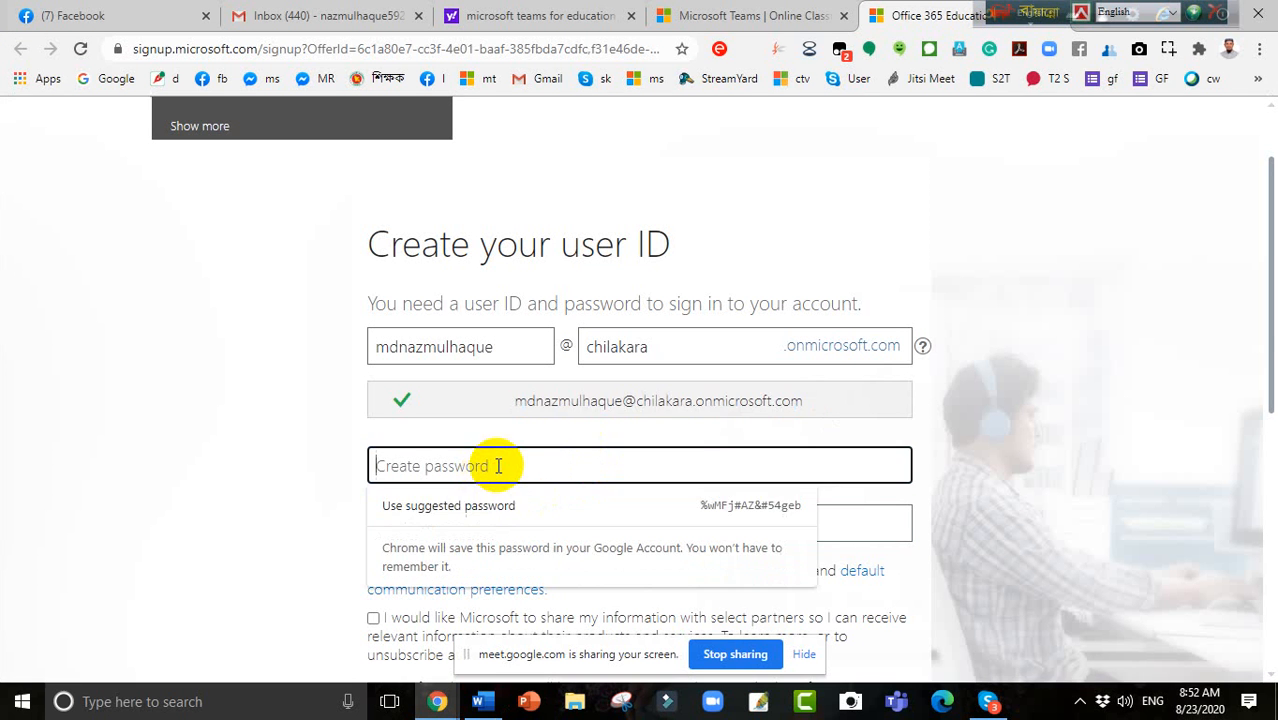
type("•")
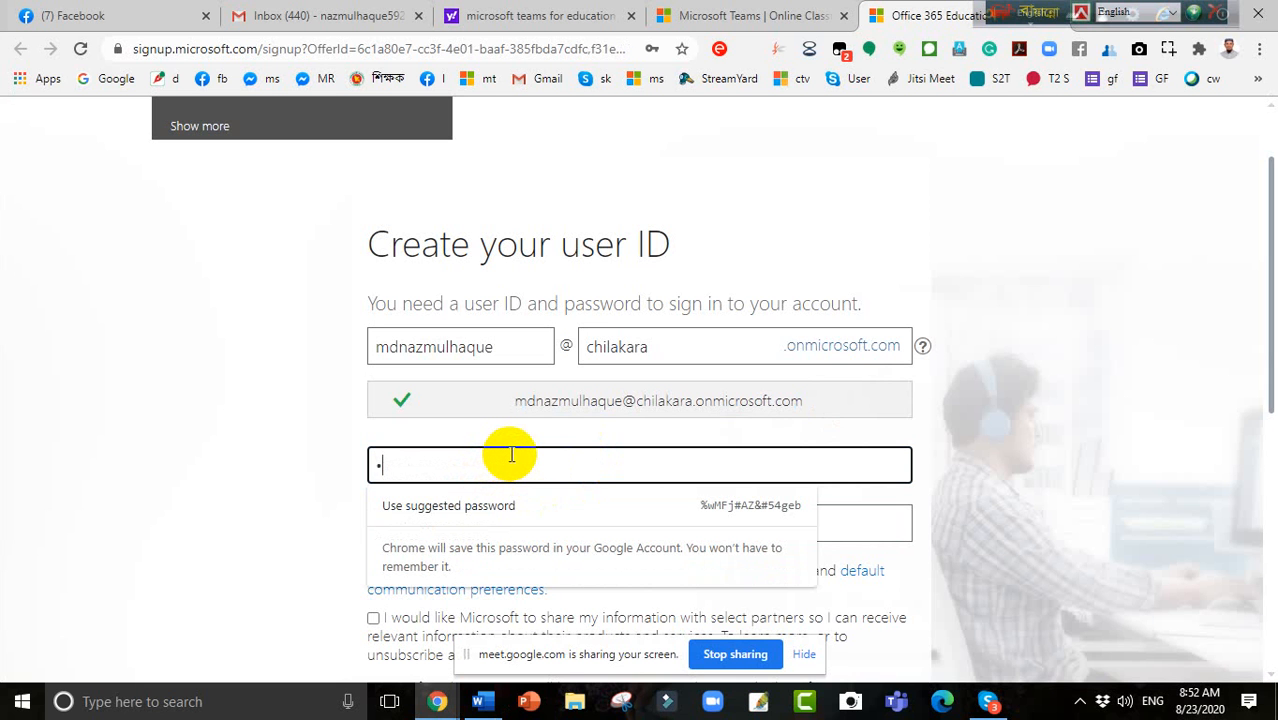
type("•")
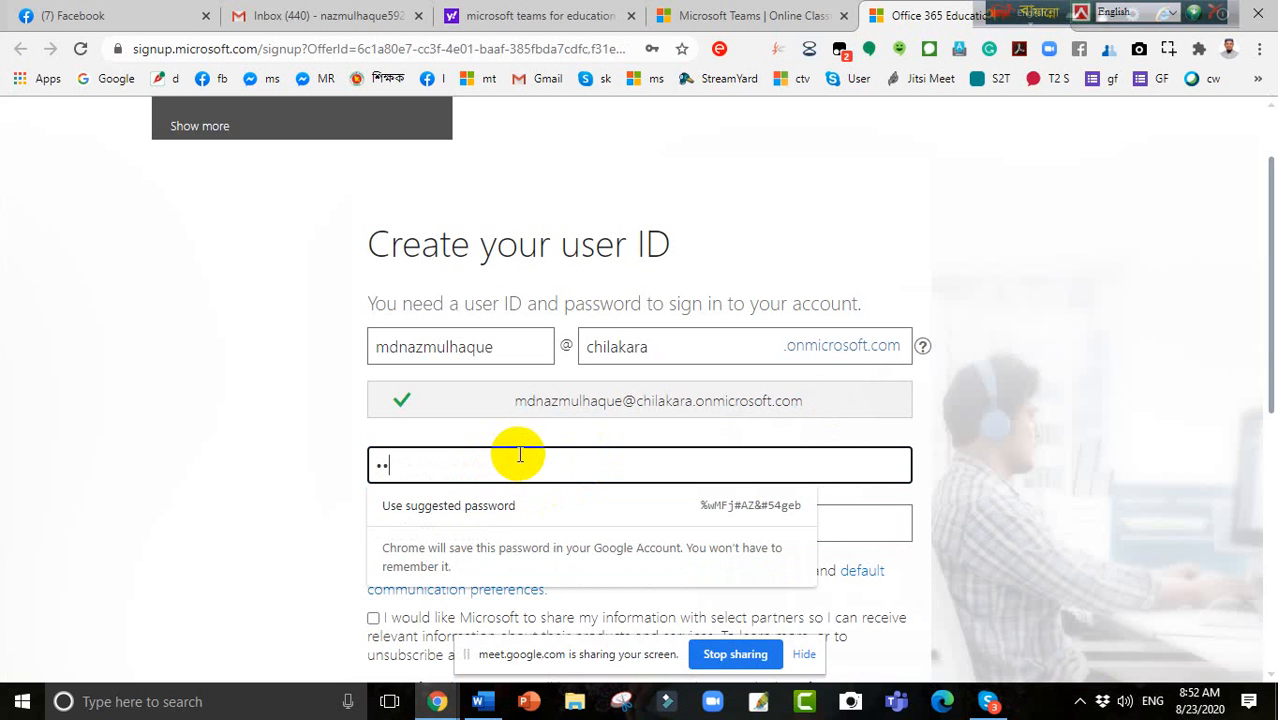
type("•")
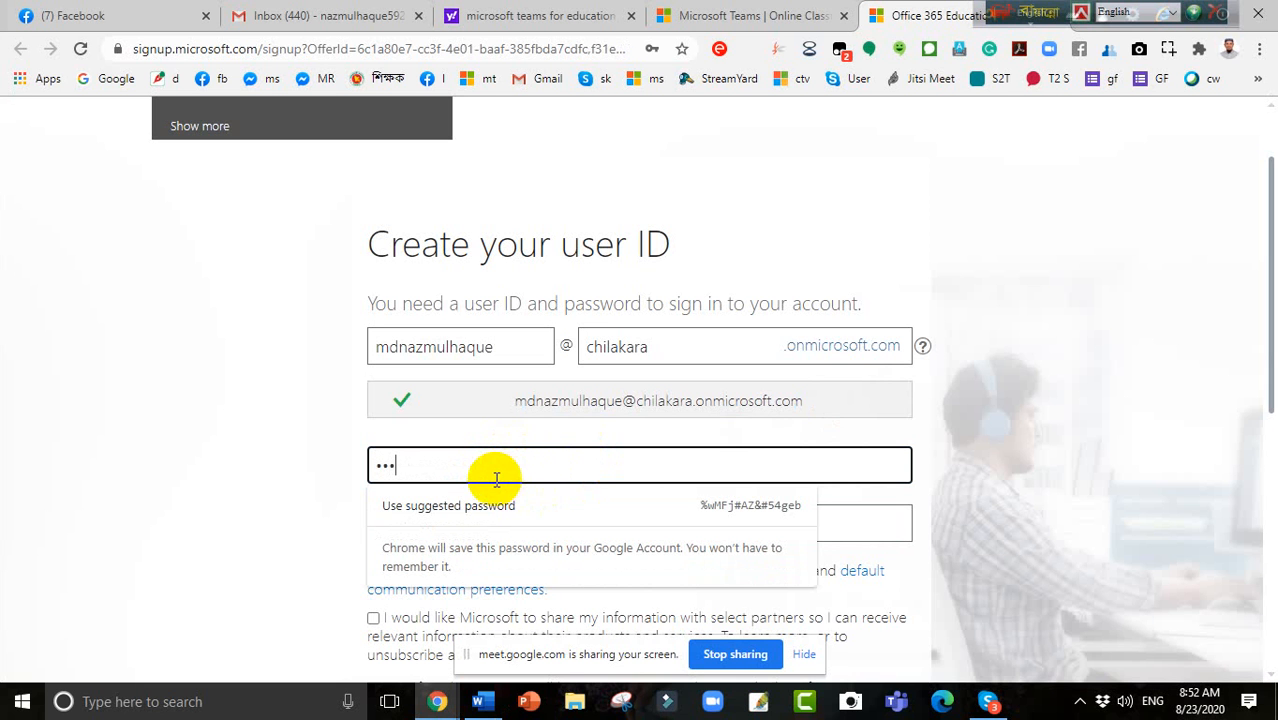
key("BackSpace")
key("BackSpace")
key("BackSpace")
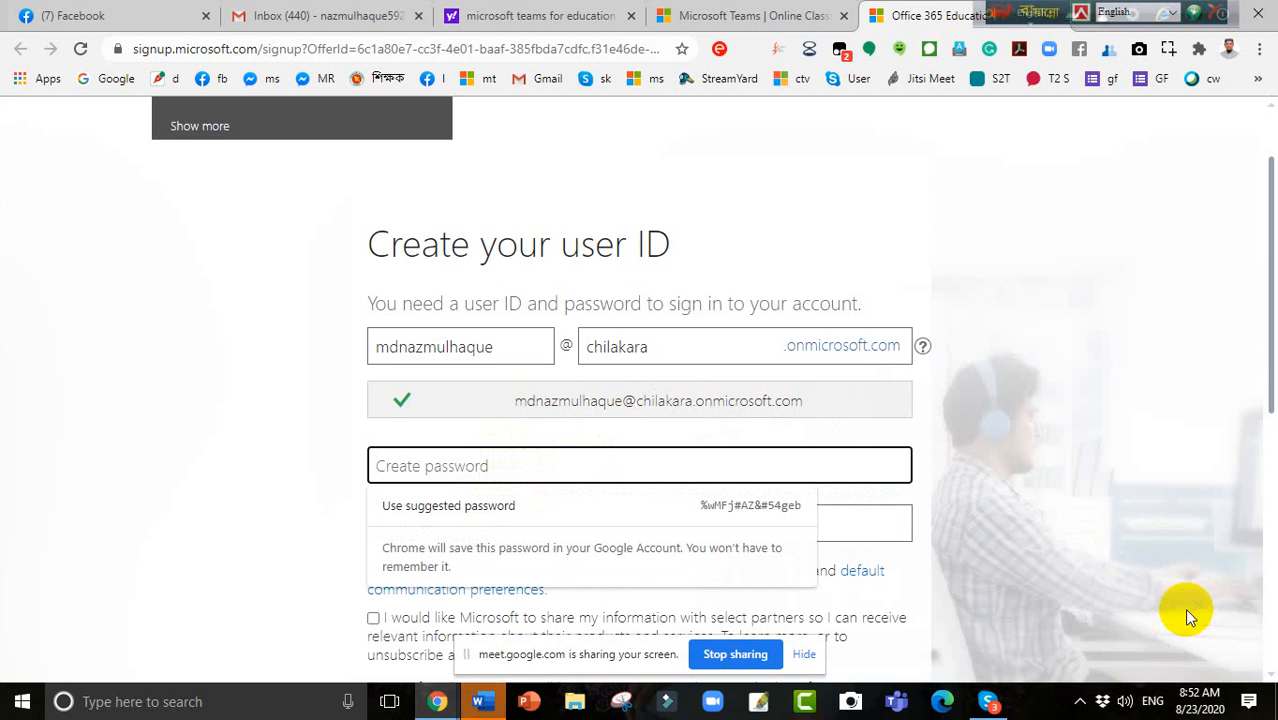
key("Tab")
key("Tab")
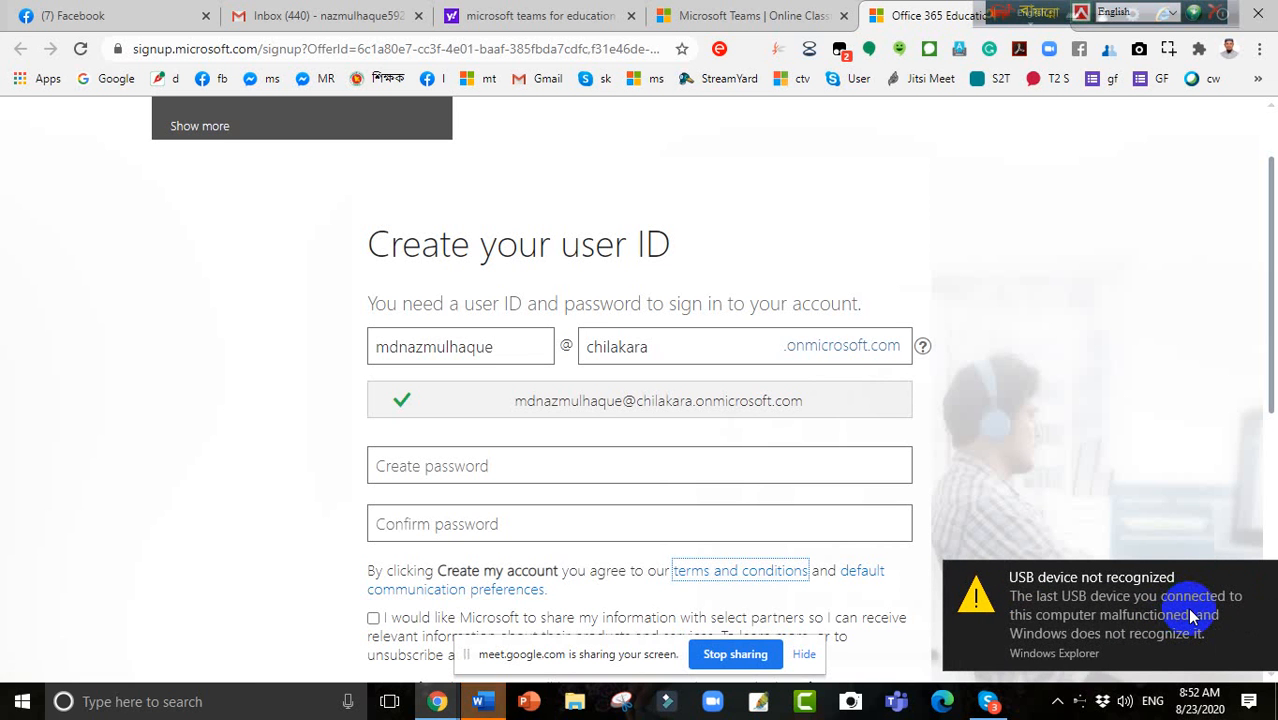
left_click(679, 476)
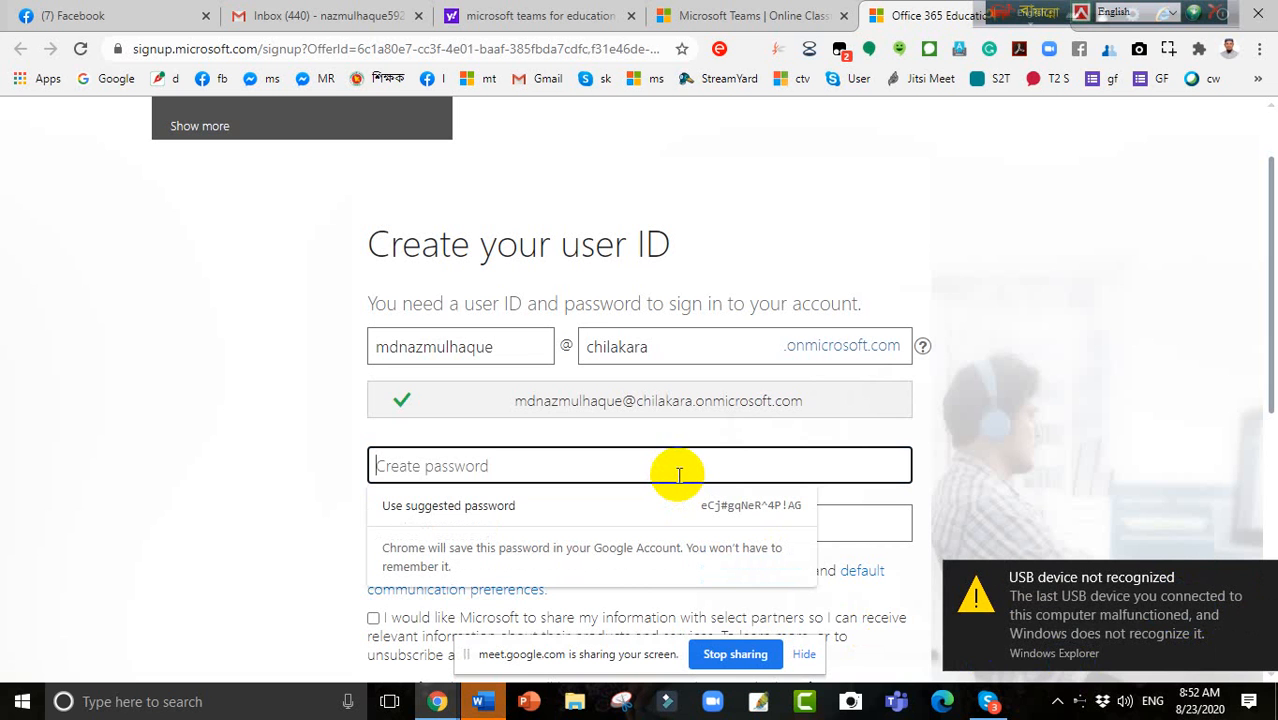
type("m")
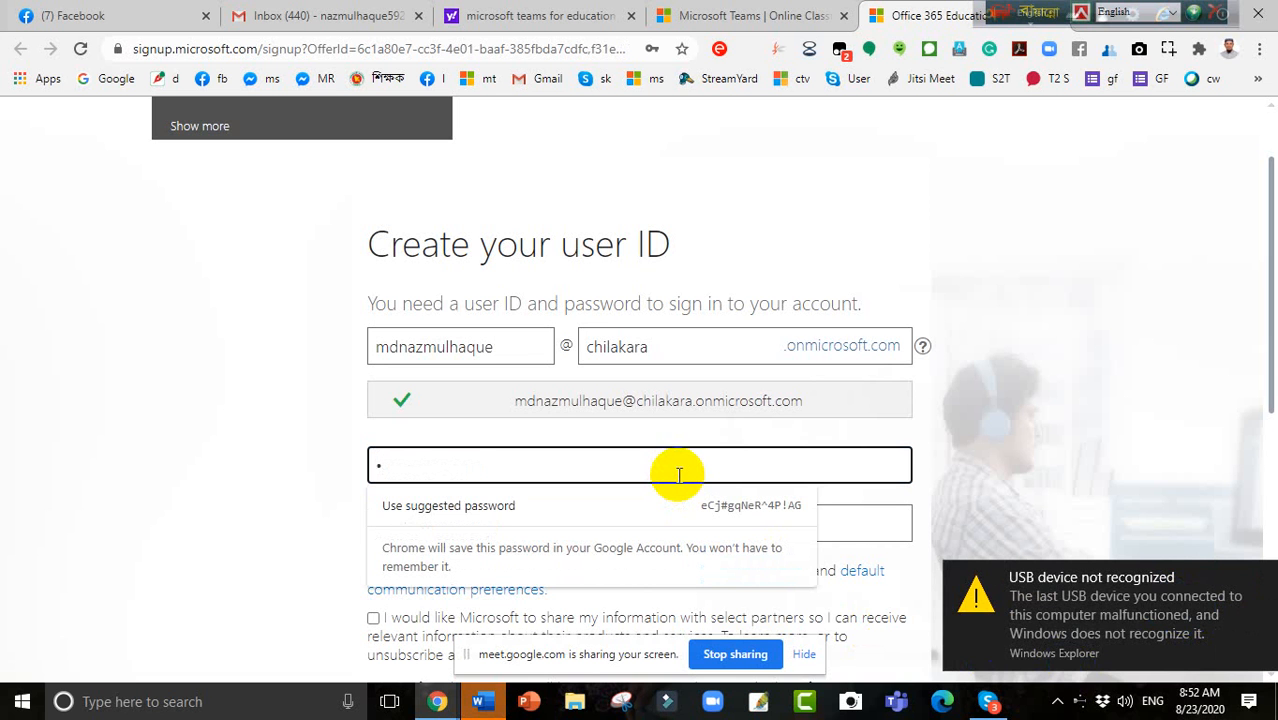
type("d")
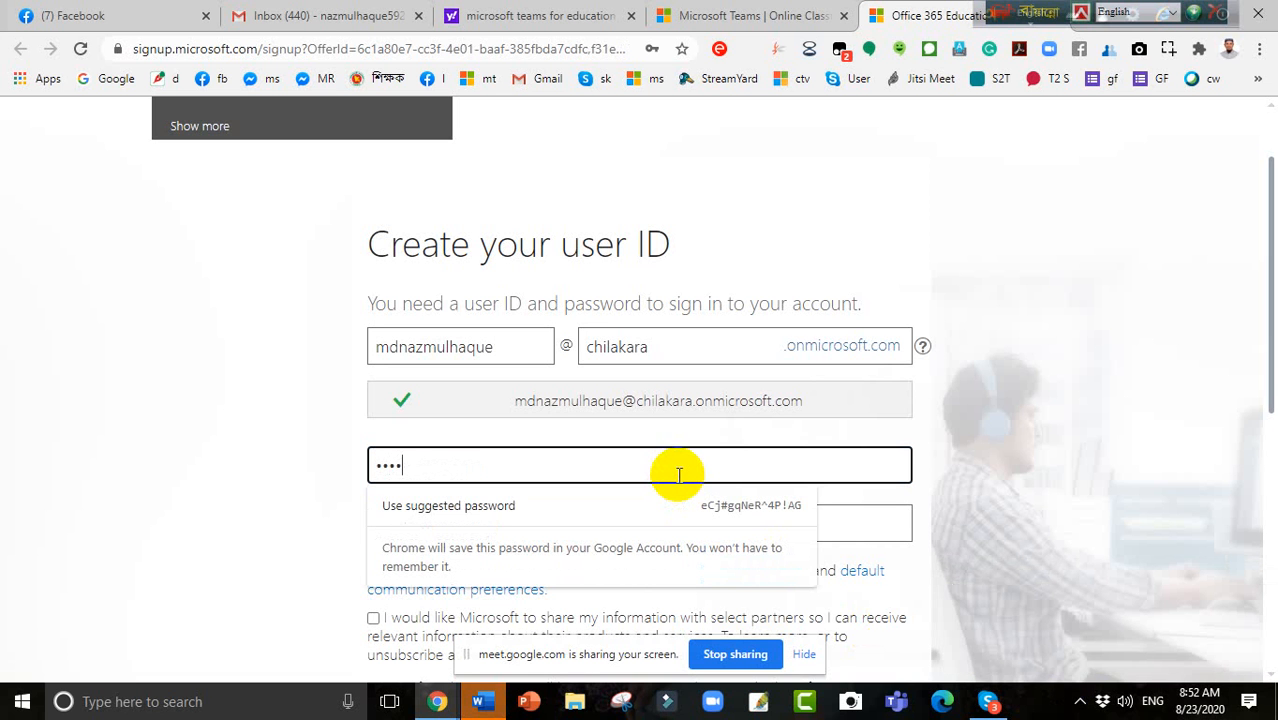
type("••••••")
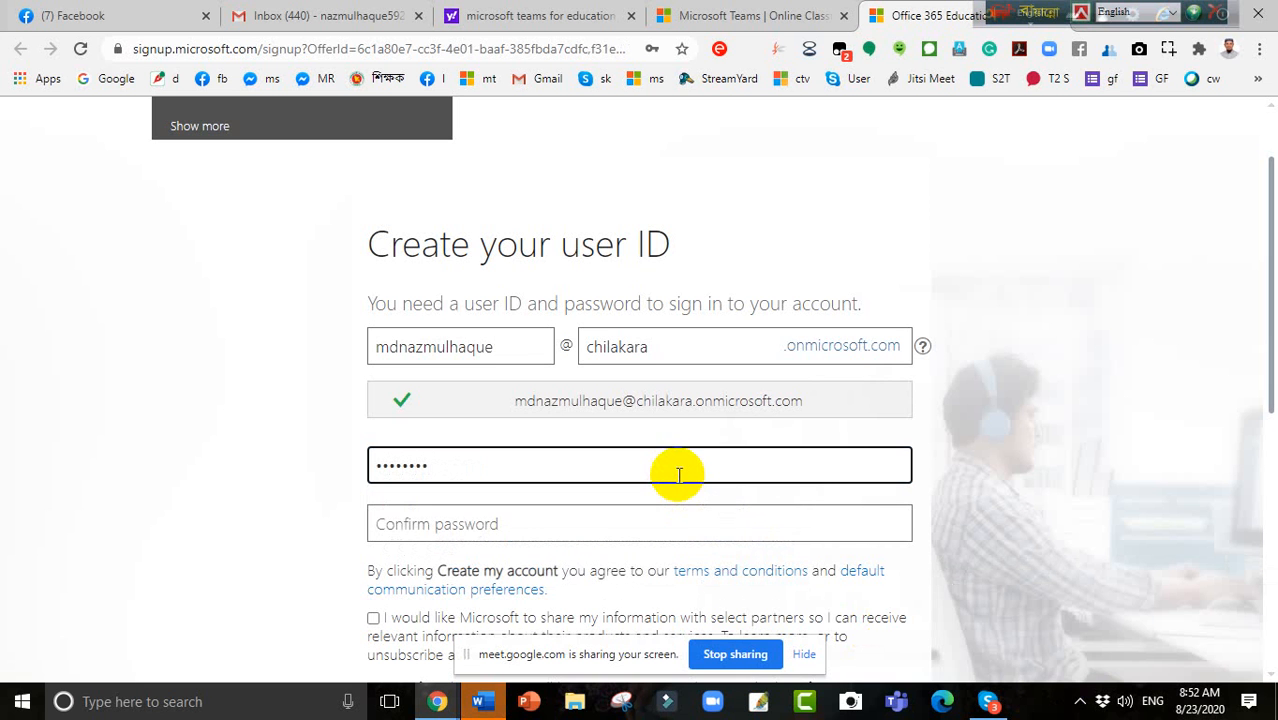
key("Tab")
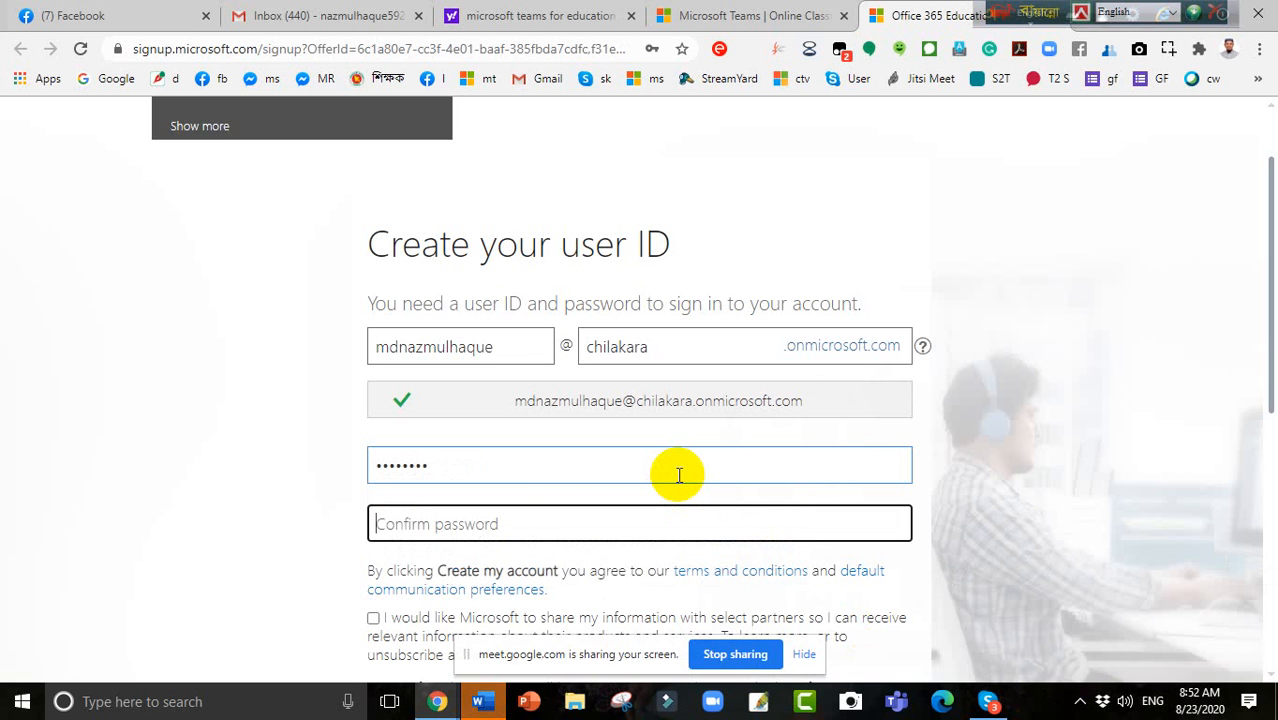
type("•")
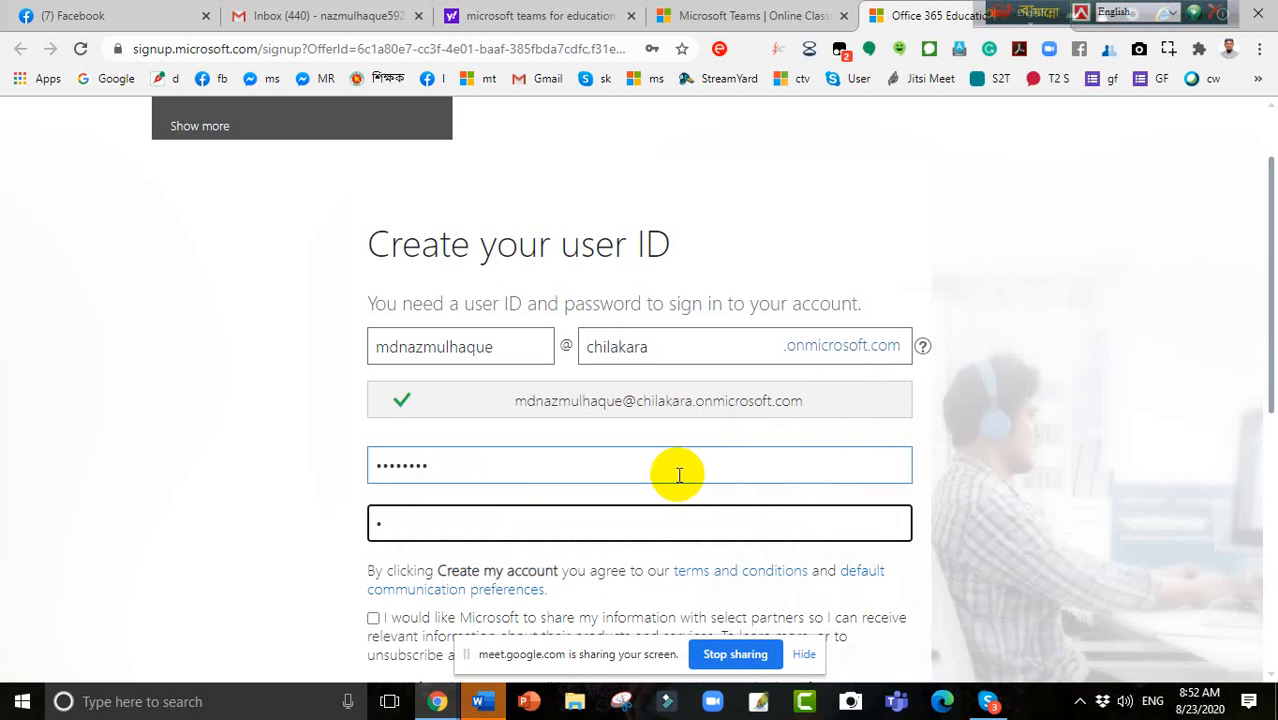
type("•••••••")
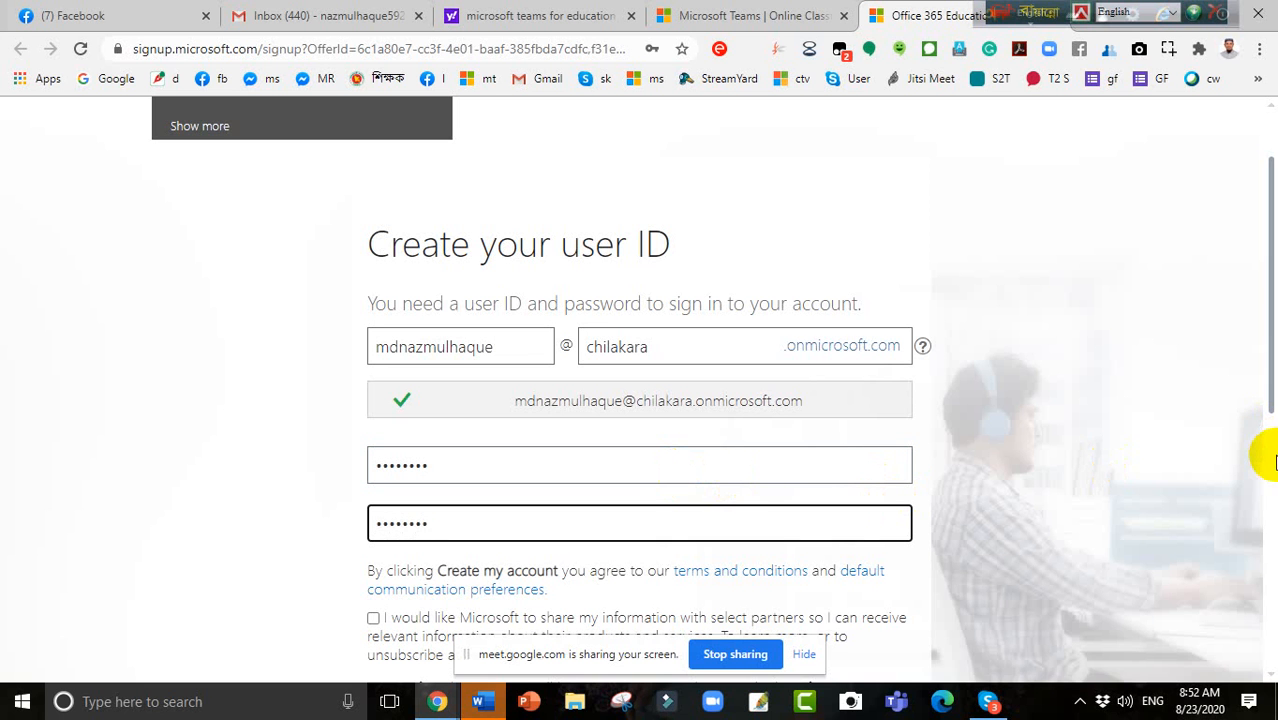
scroll(1268, 468, "down", 5)
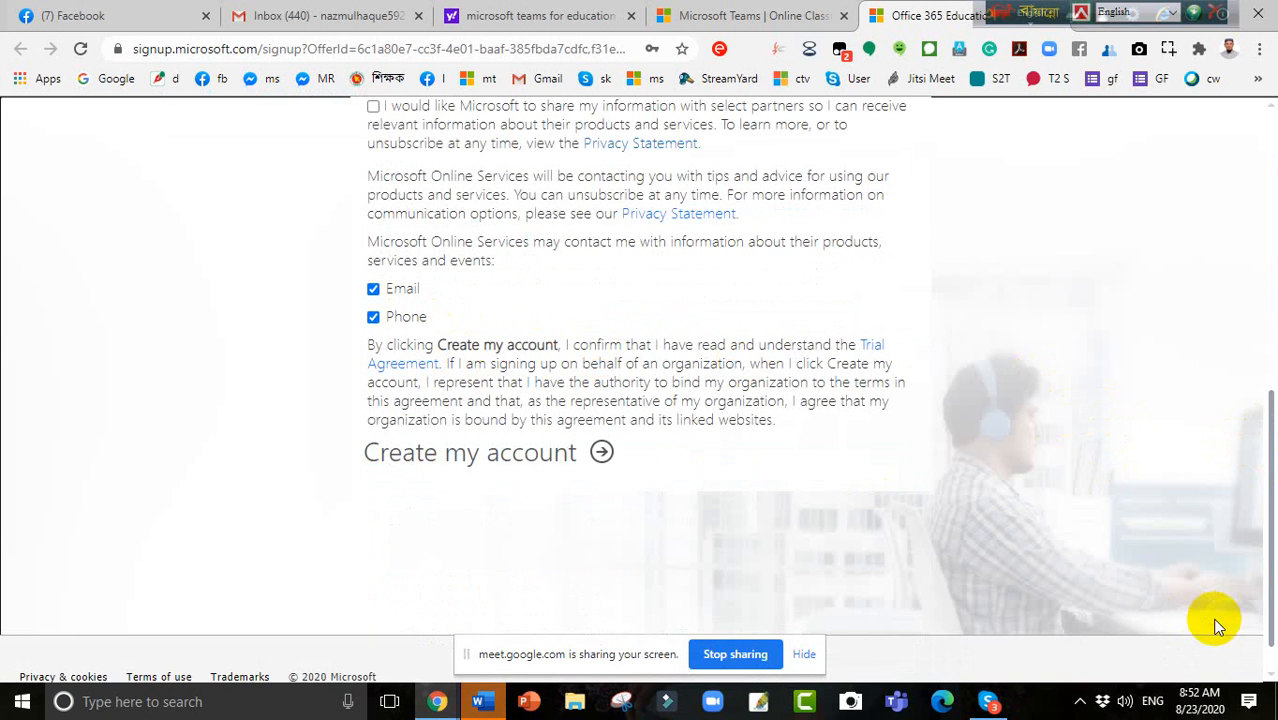
Create the account, let Chrome save the password, and choose Bangladesh (+880) as the country code.
left_click(603, 453)
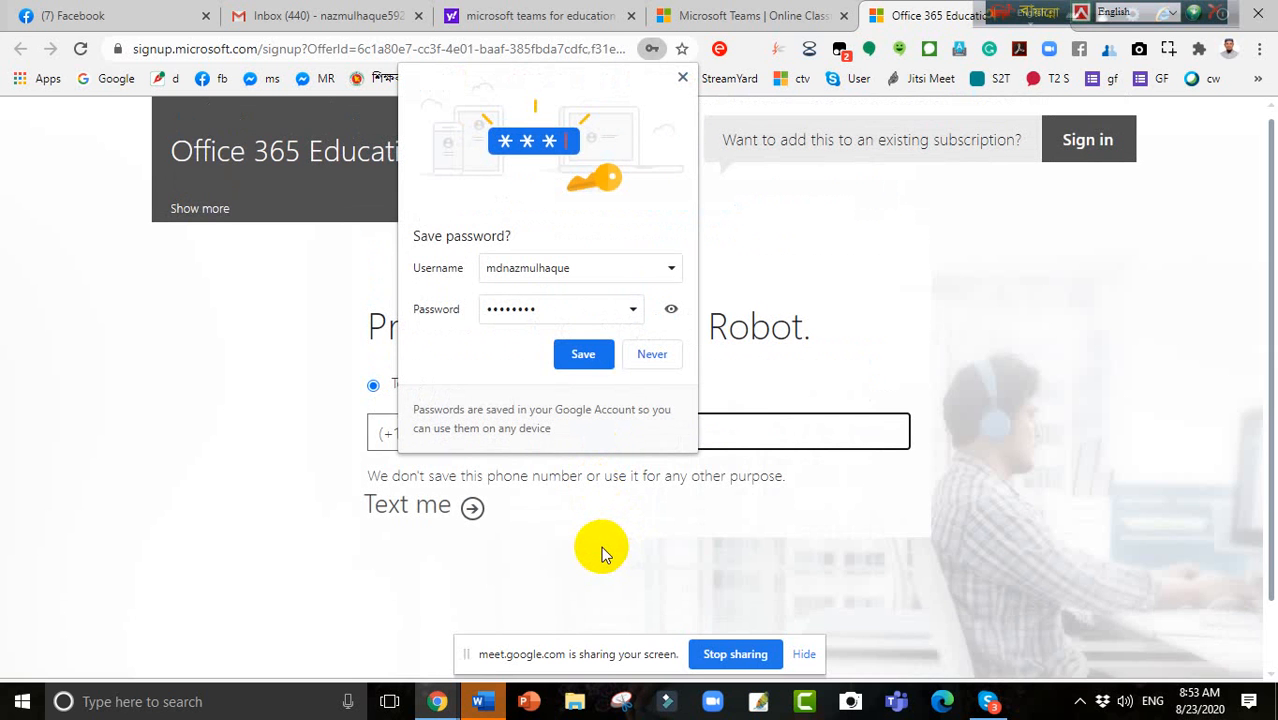
left_click(585, 356)
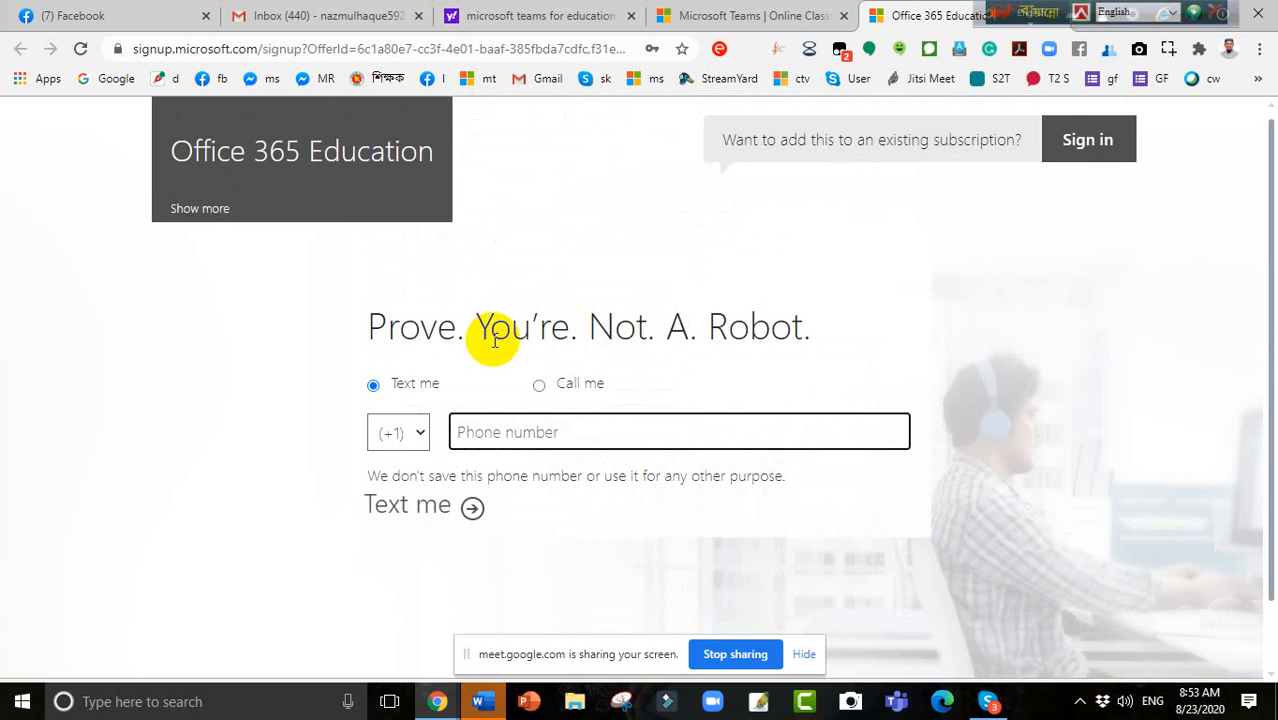
left_click(397, 430)
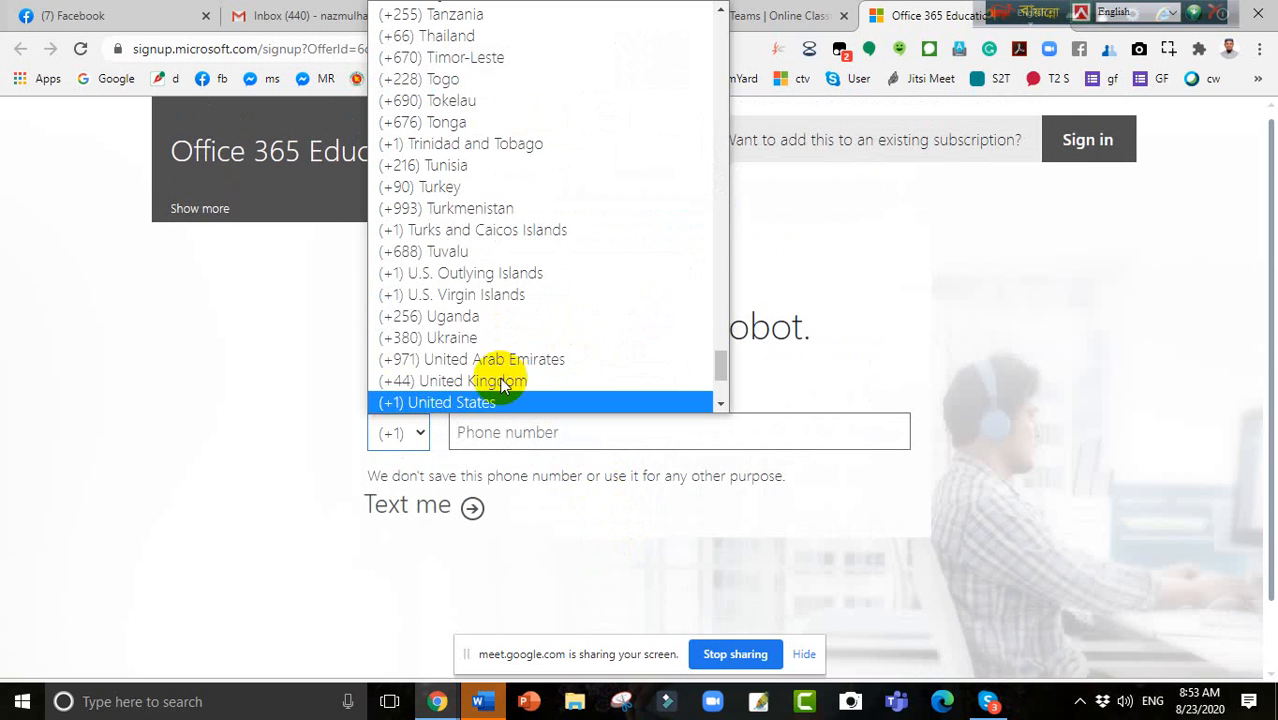
scroll(719, 218, "up", 10)
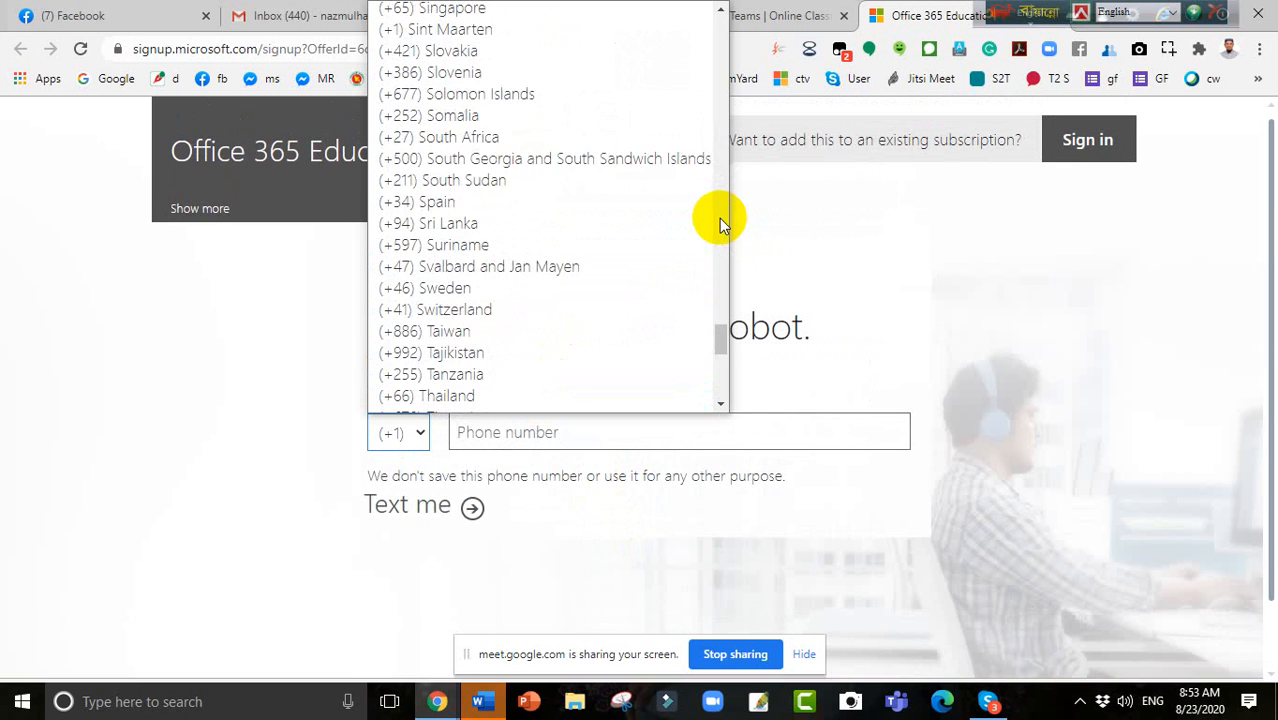
scroll(719, 216, "up", 7)
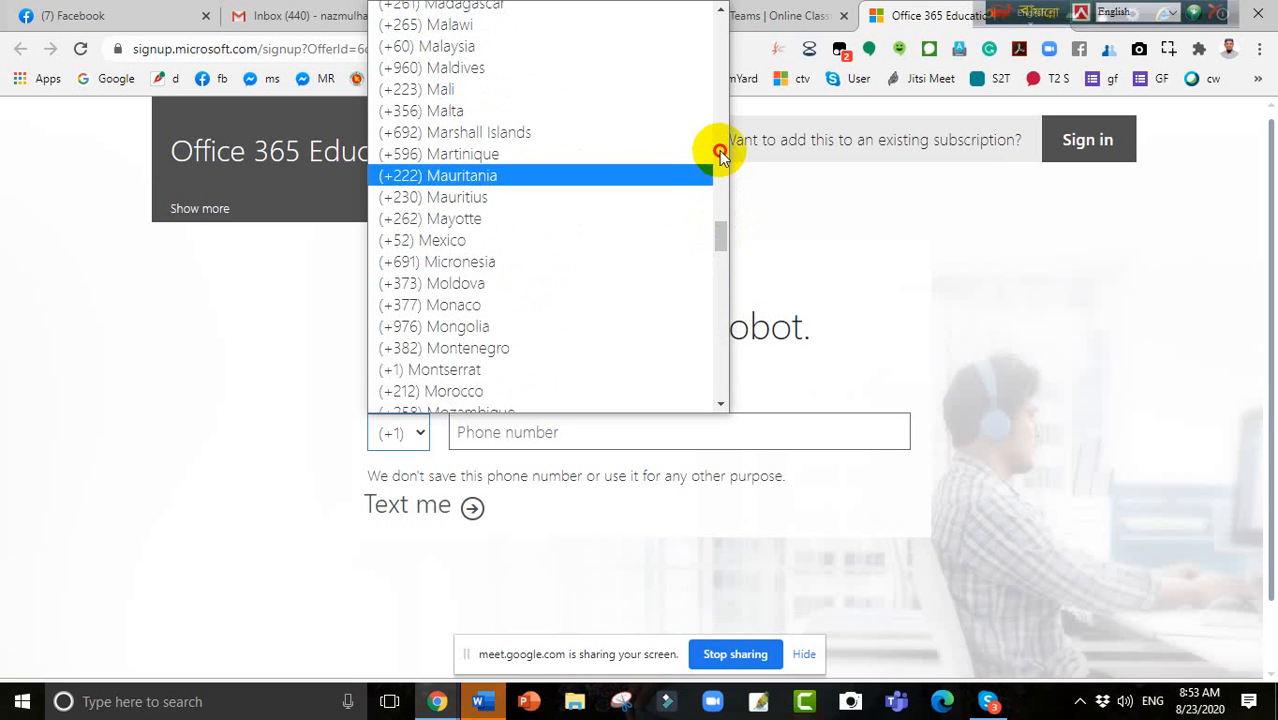
scroll(720, 152, "up", 11)
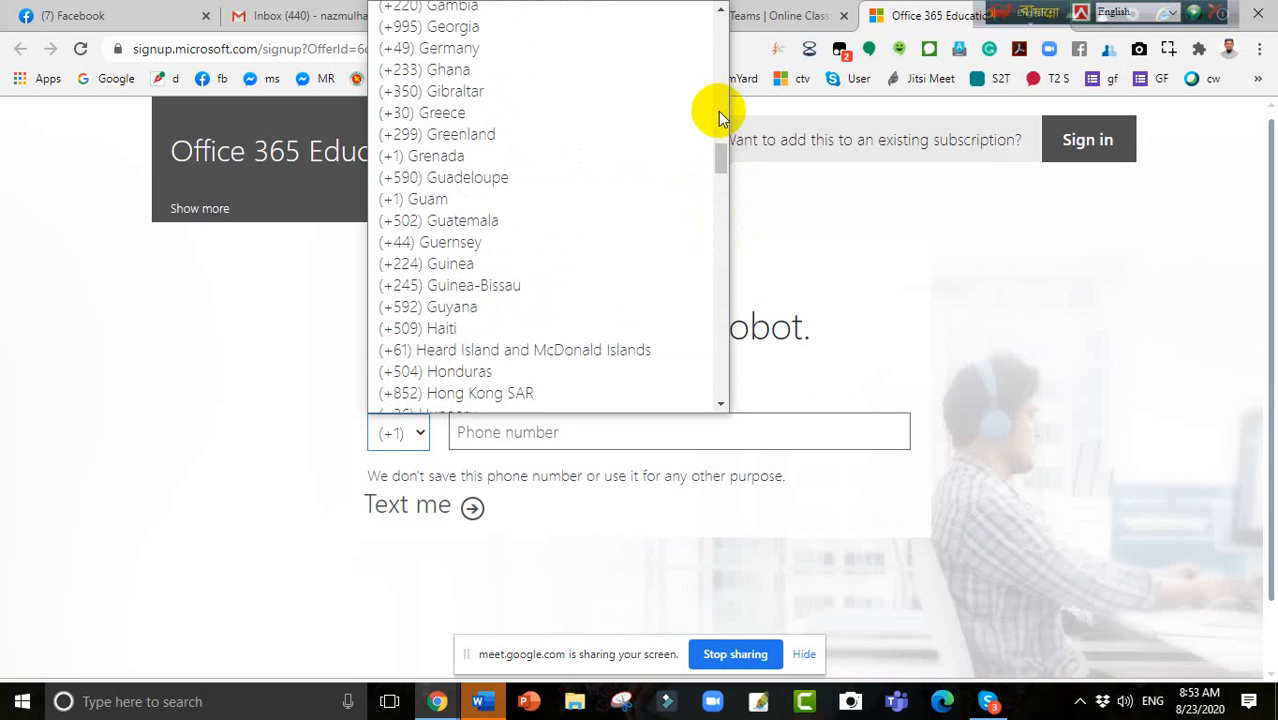
scroll(727, 72, "up", 9)
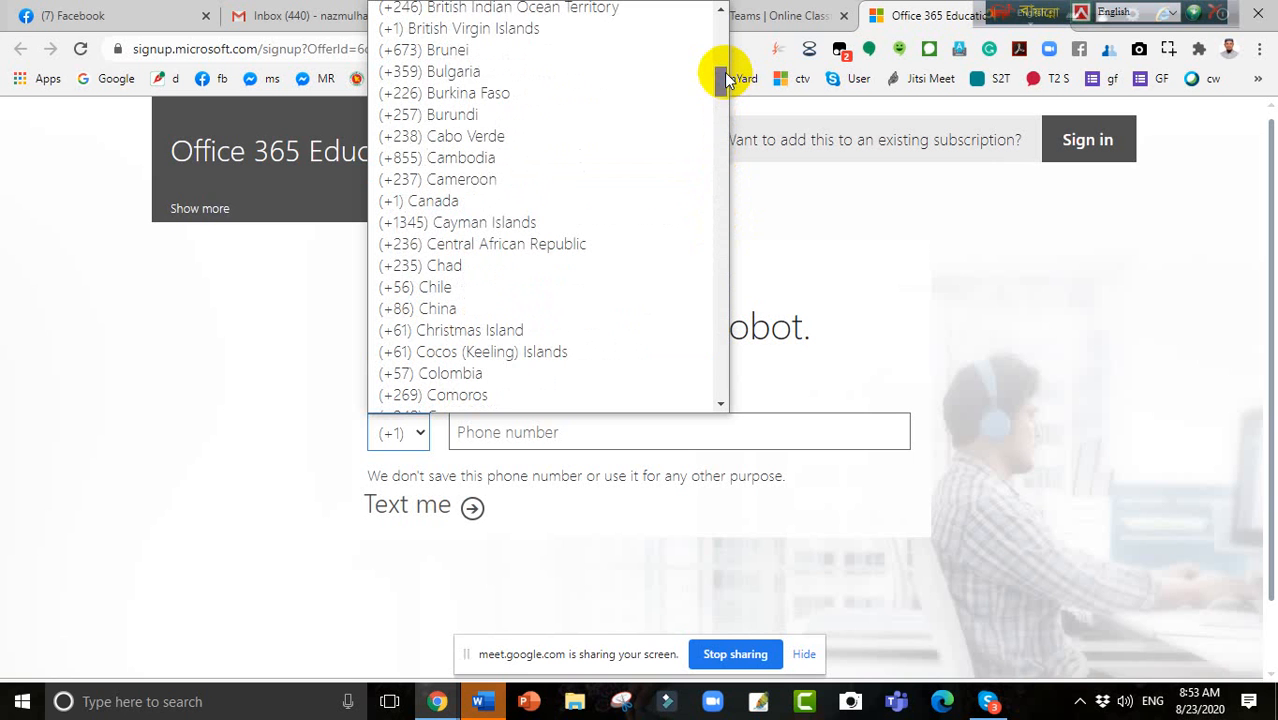
scroll(724, 48, "up", 5)
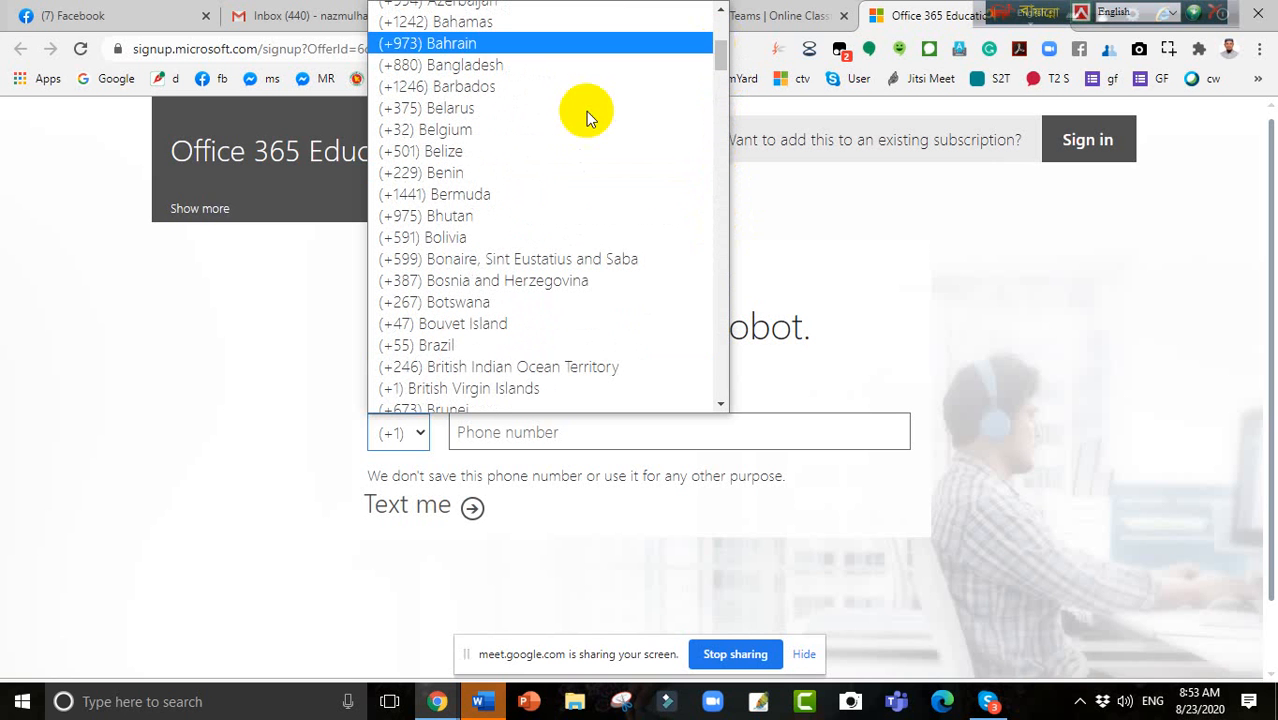
left_click(563, 65)
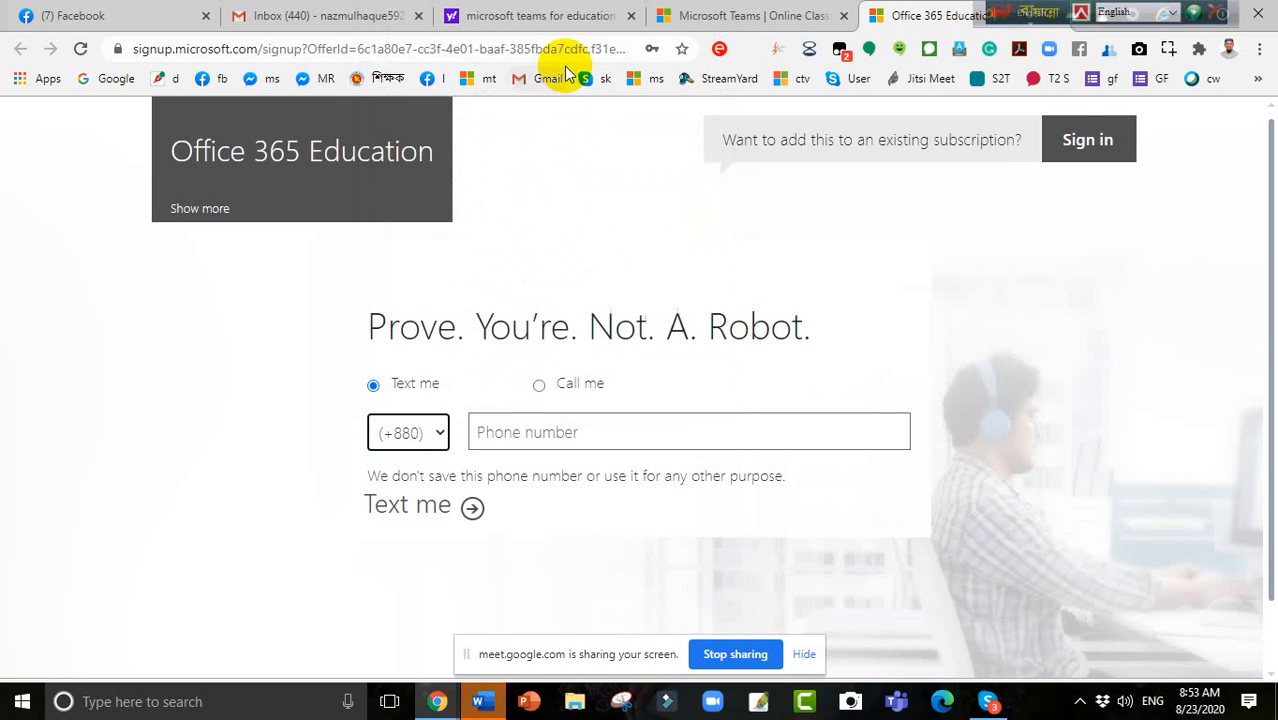
Enter the mobile phone number for text-message verification.
left_click(500, 434)
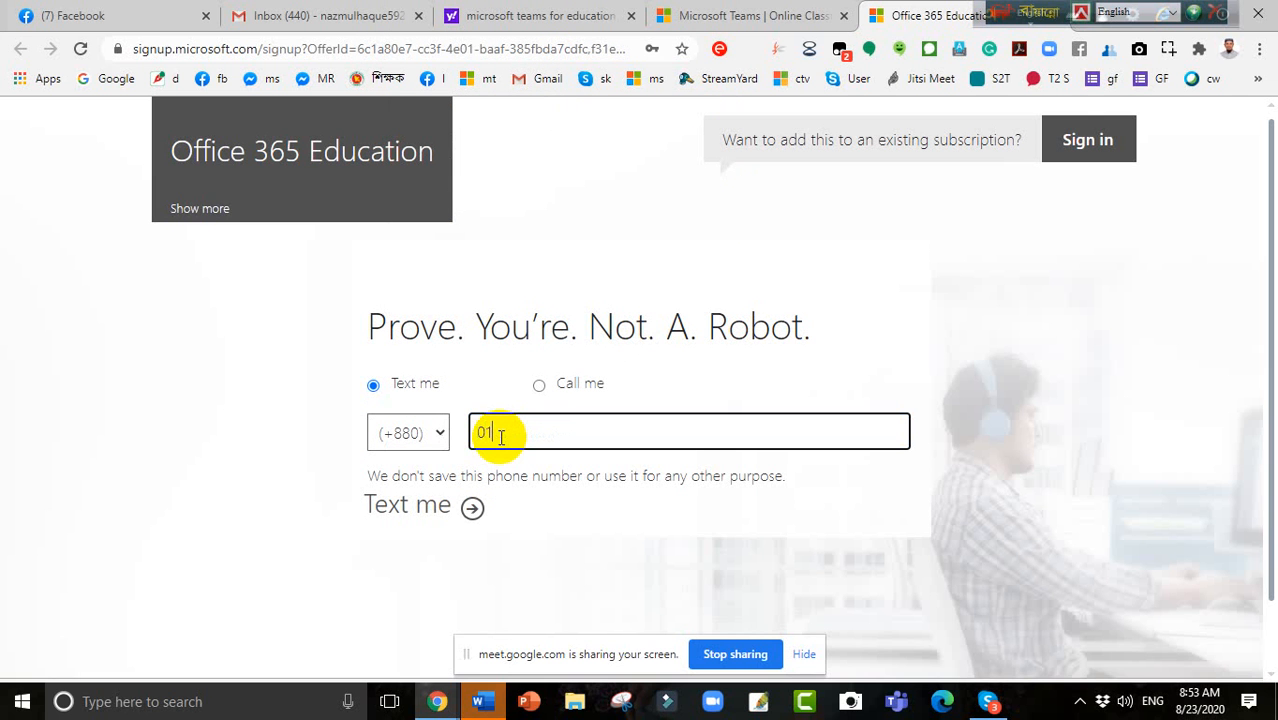
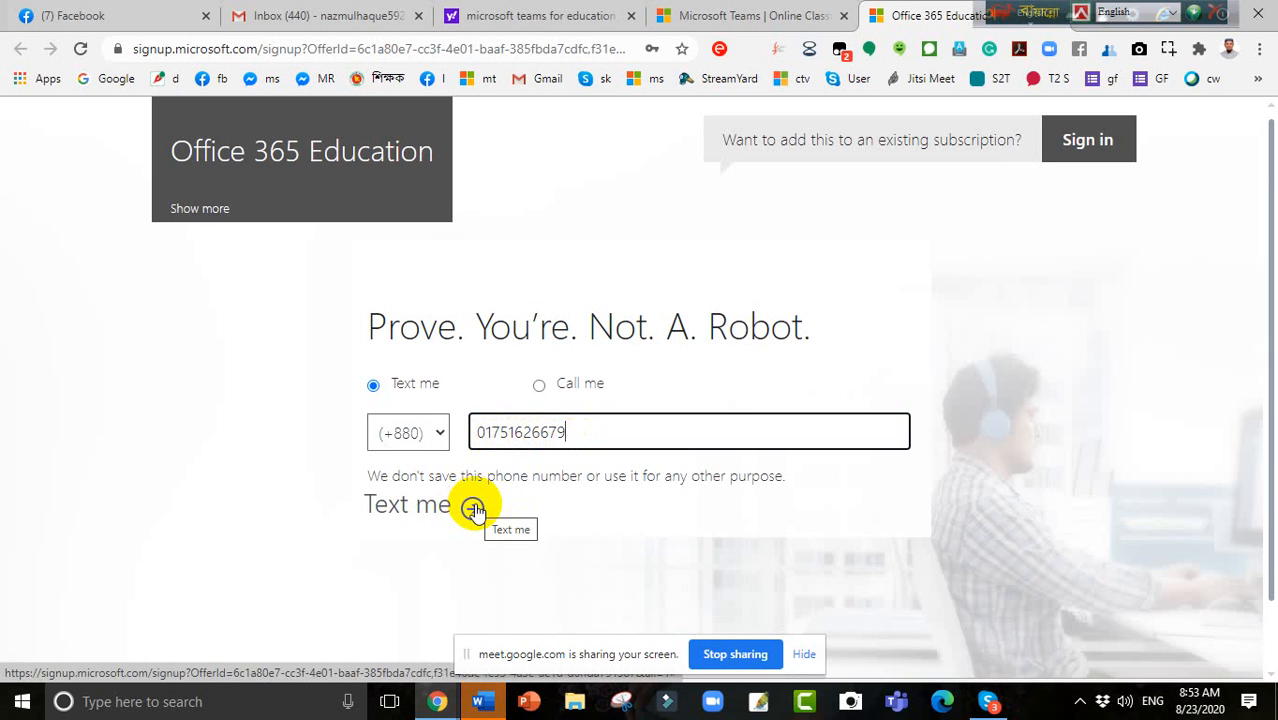
scroll(473, 510, "down", 1)
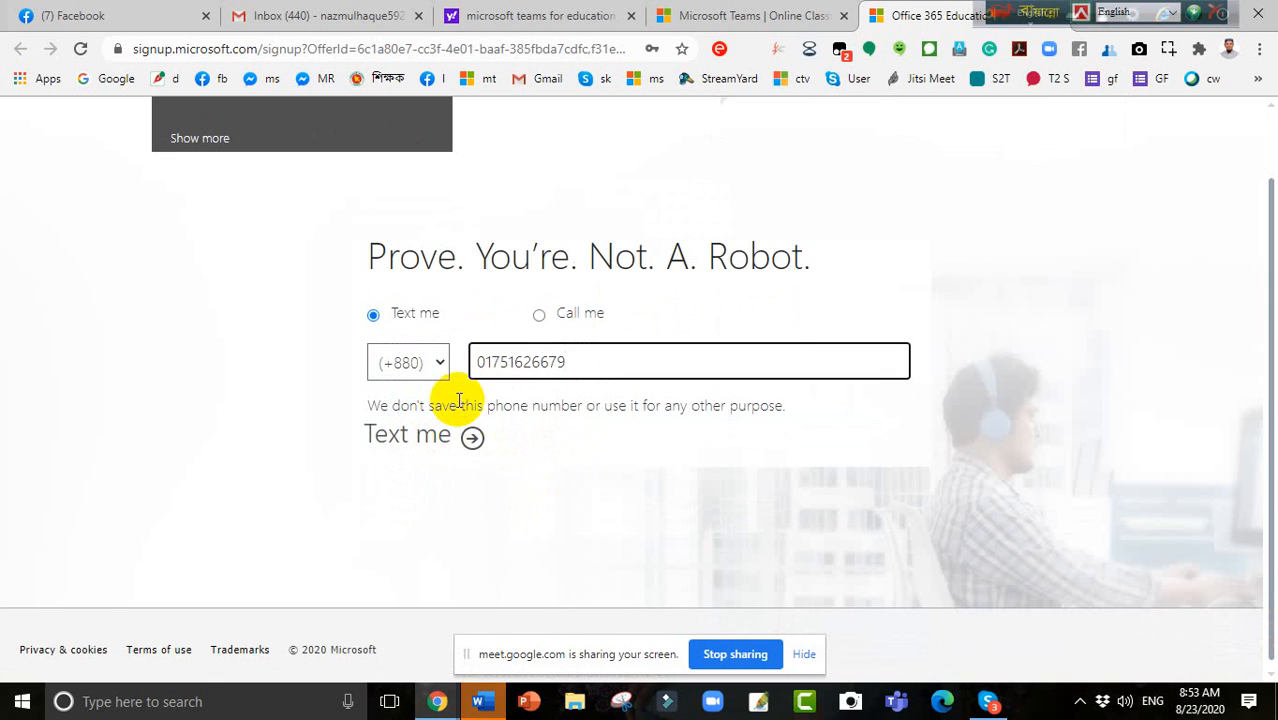
Request the code by text message, enter the received verification code, and submit it.
left_click(475, 444)
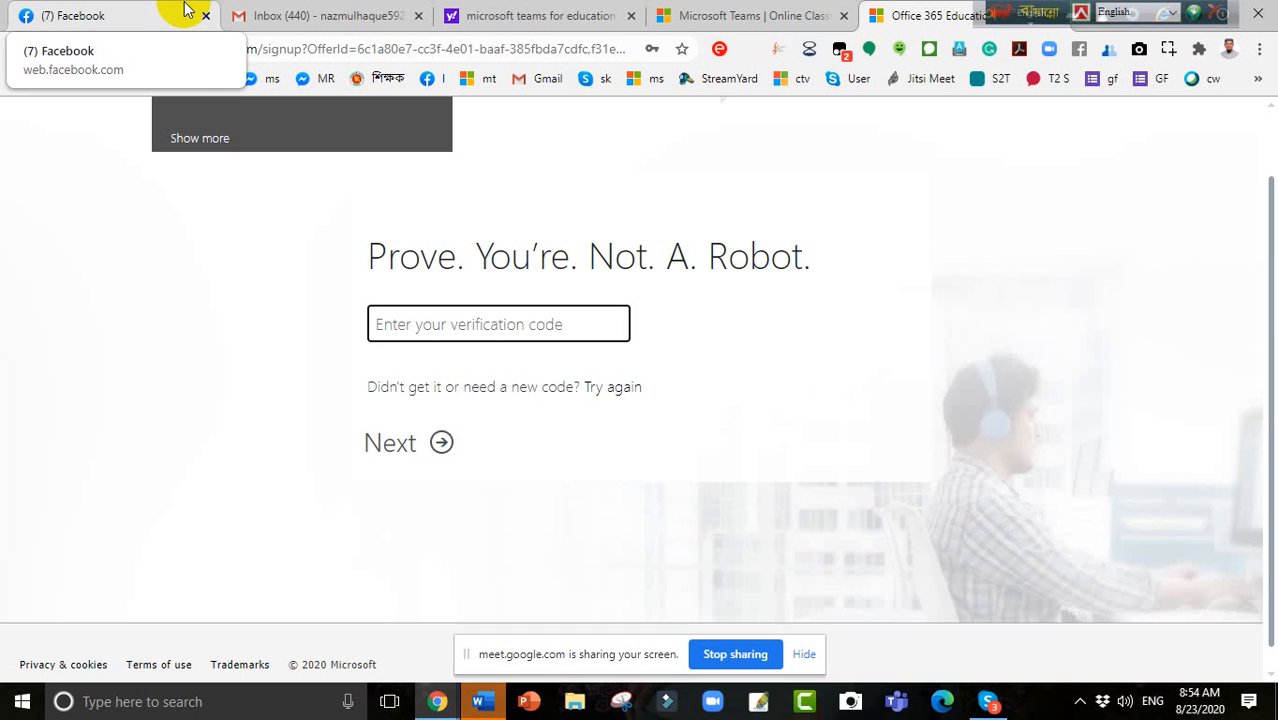
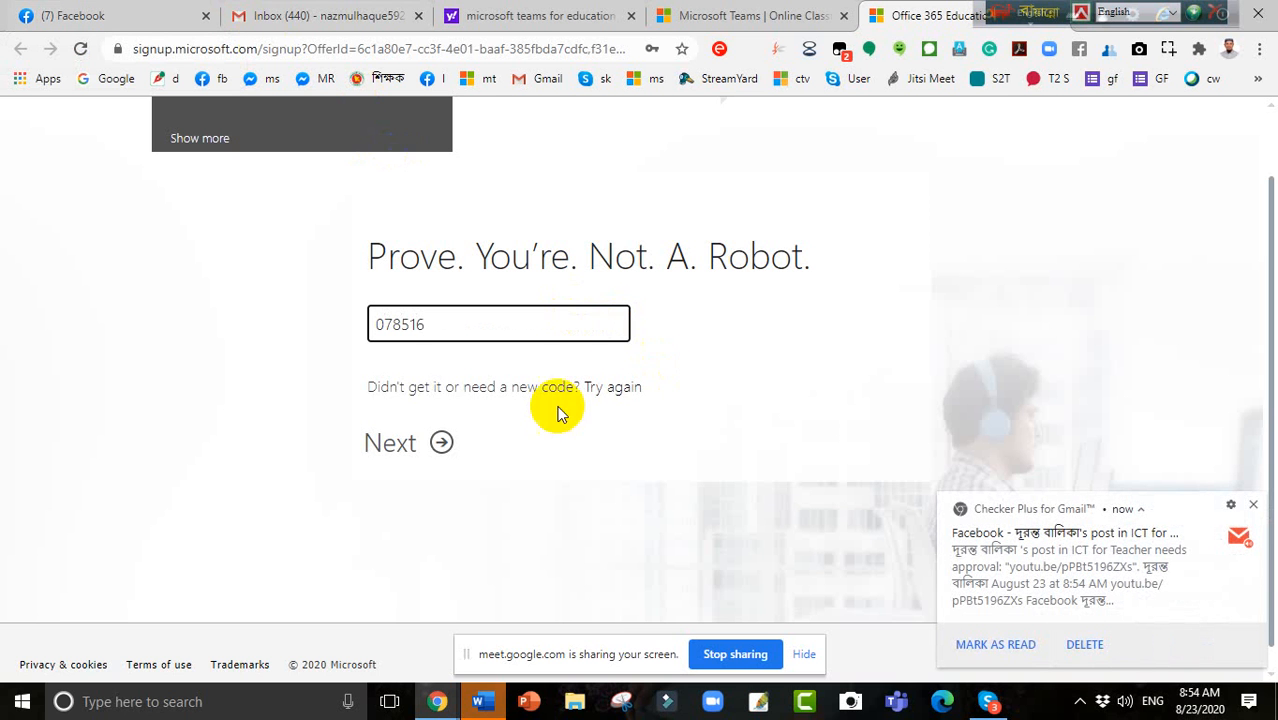
left_click(446, 441)
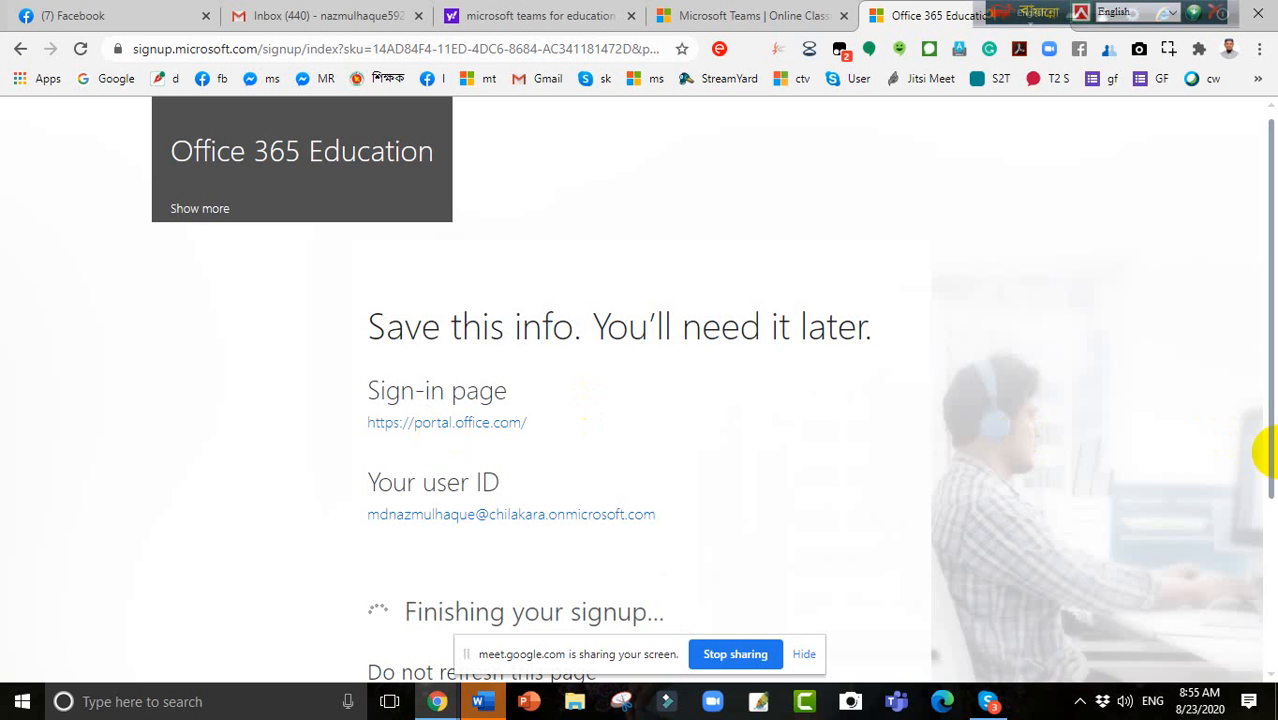
Scroll to the new onmicrosoft.com user ID on the finished sign-up page and select it for copying.
scroll(1266, 528, "down", 1)
scroll(1270, 536, "down", 2)
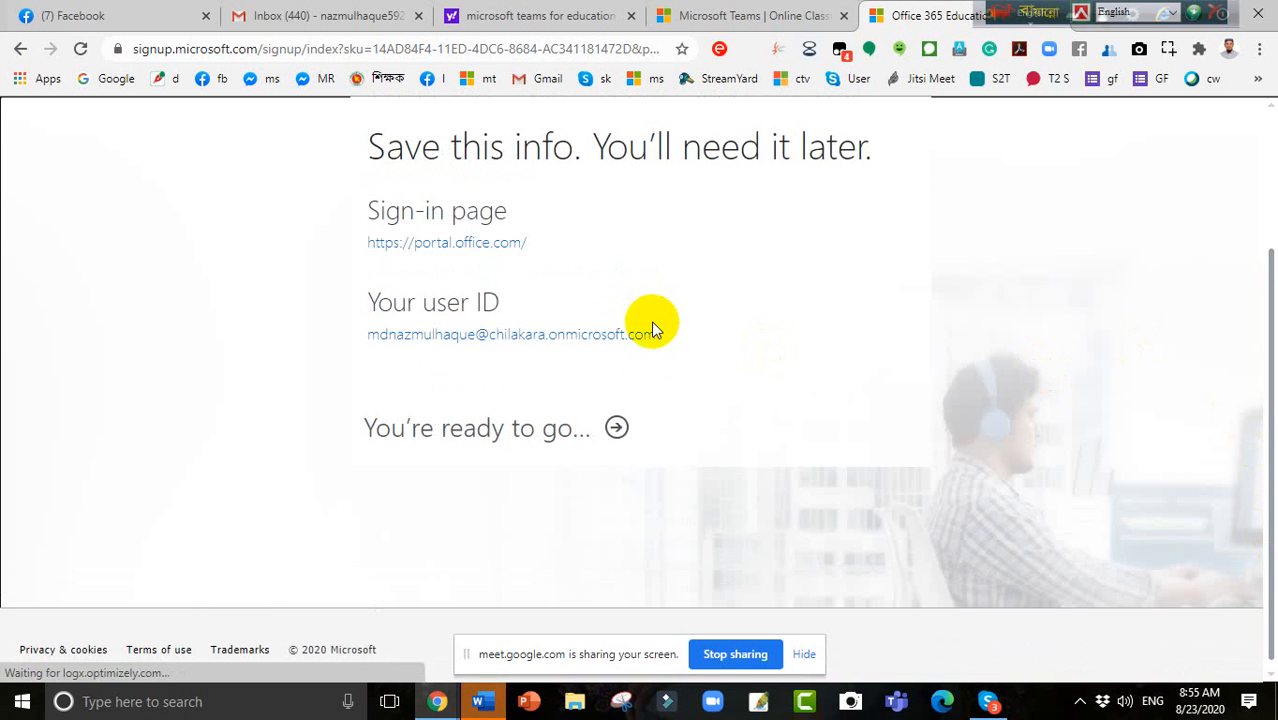
left_click_drag(656, 335, 368, 337)
key("ctrl+c")
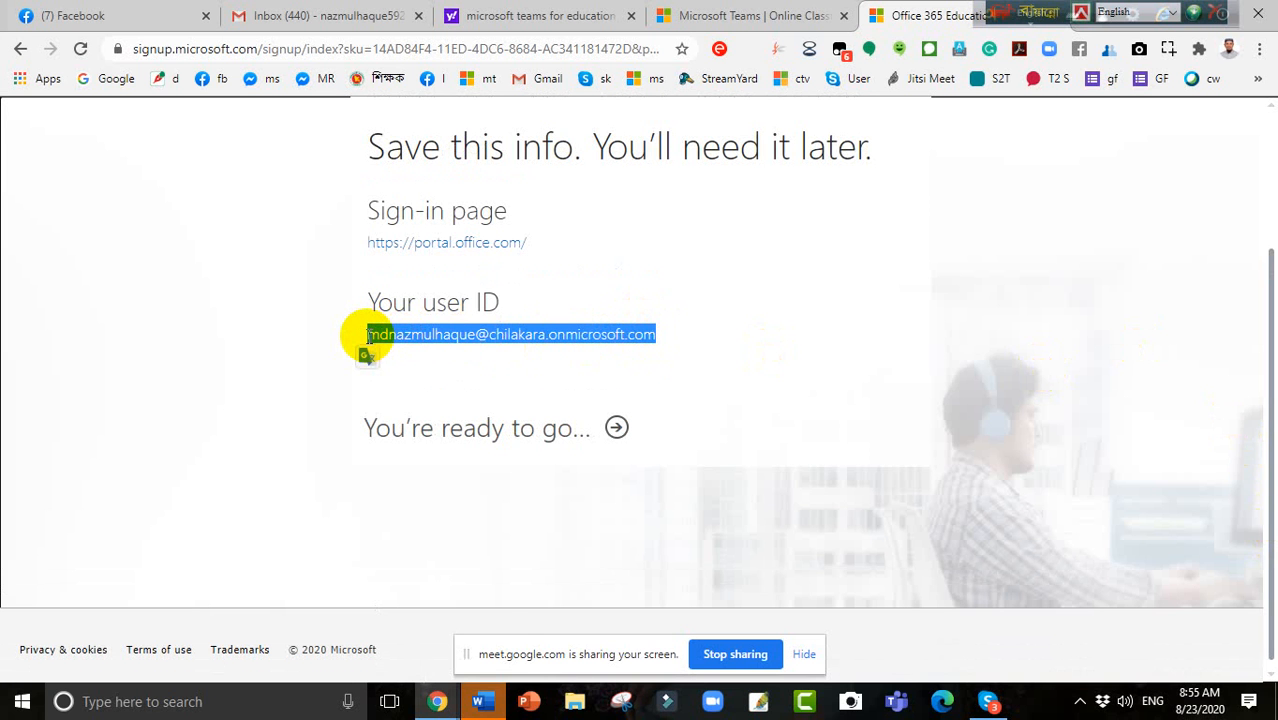
left_click(480, 703)
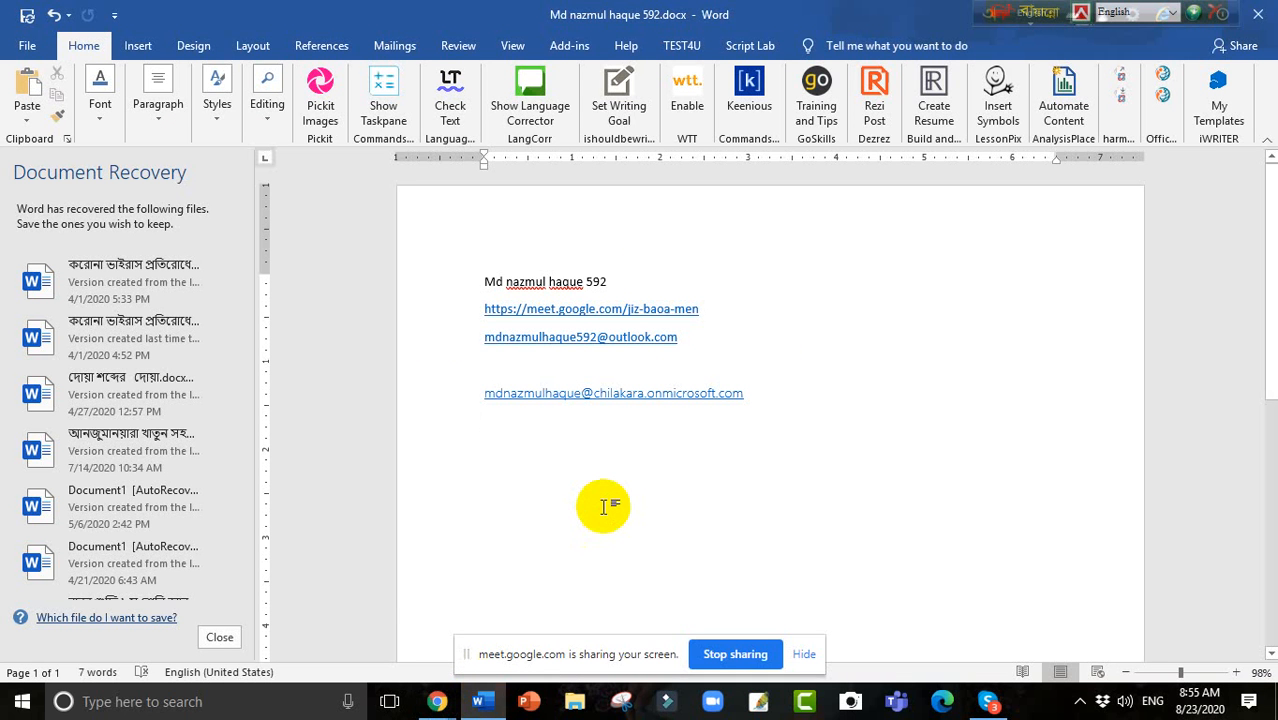
Paste the copied user ID on its own line in the Word notes, then return to the sign-up window.
key("ctrl+v")
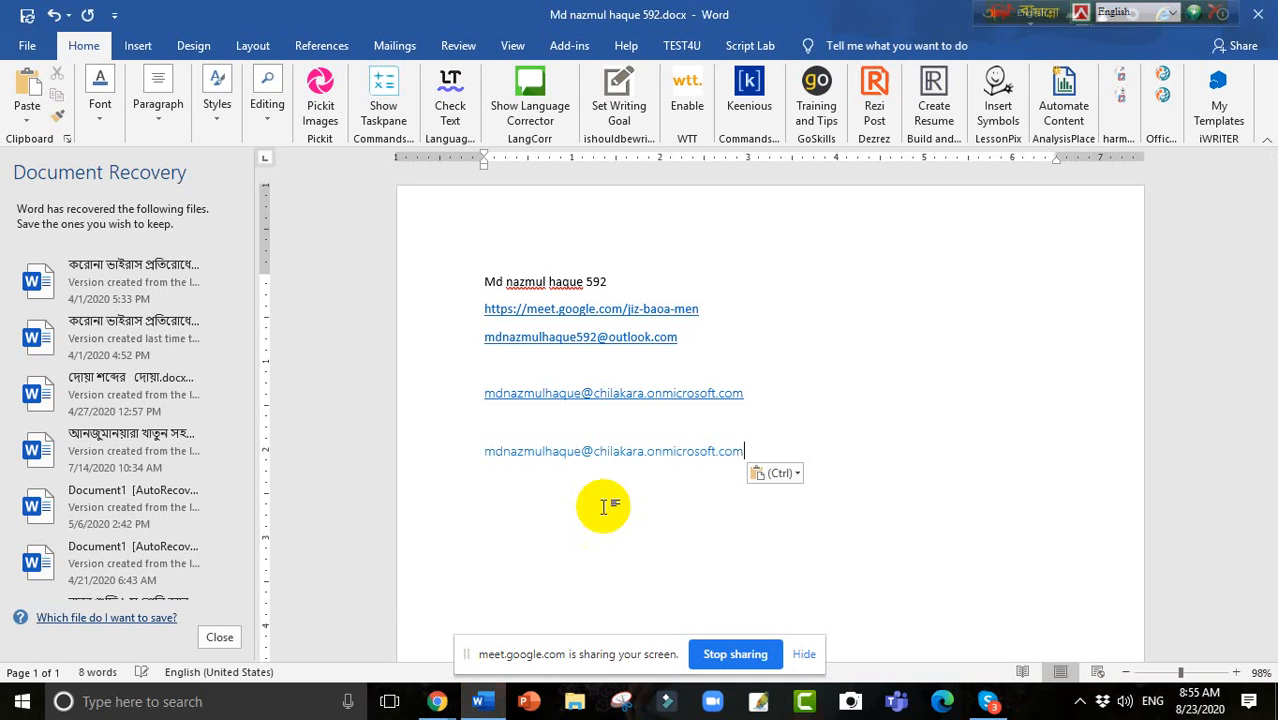
key("Return")
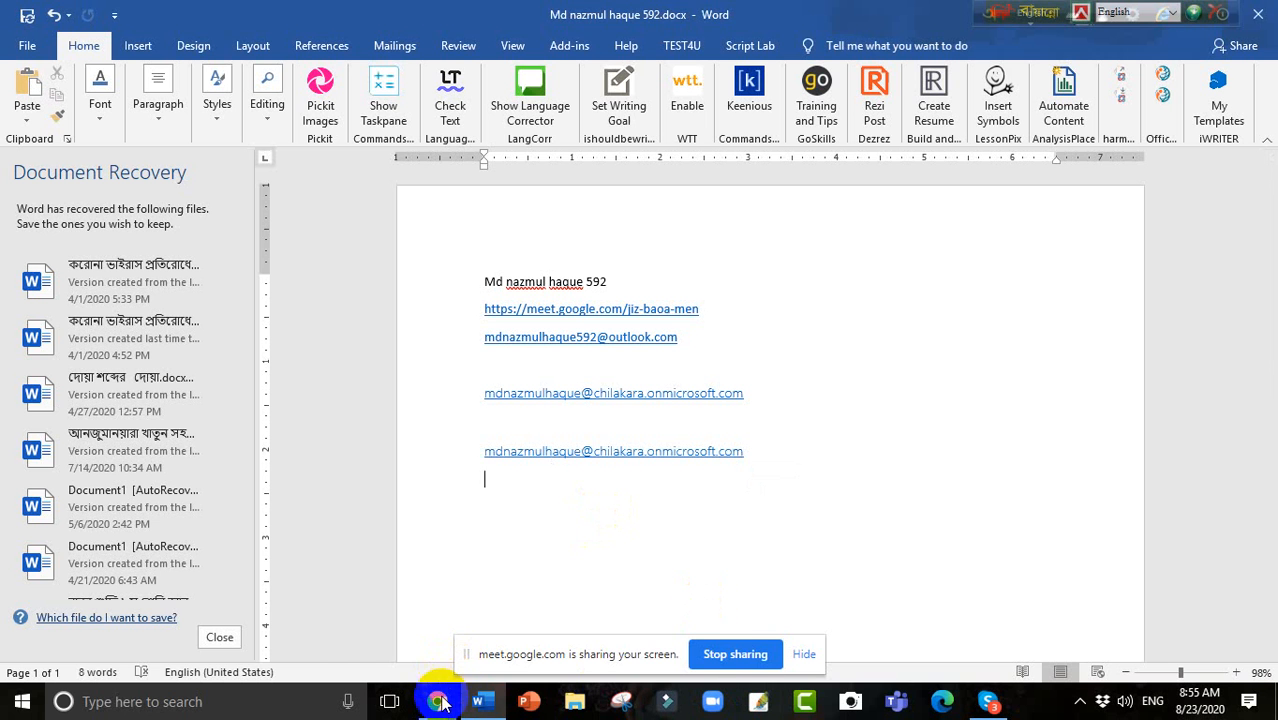
mouse_move(438, 700)
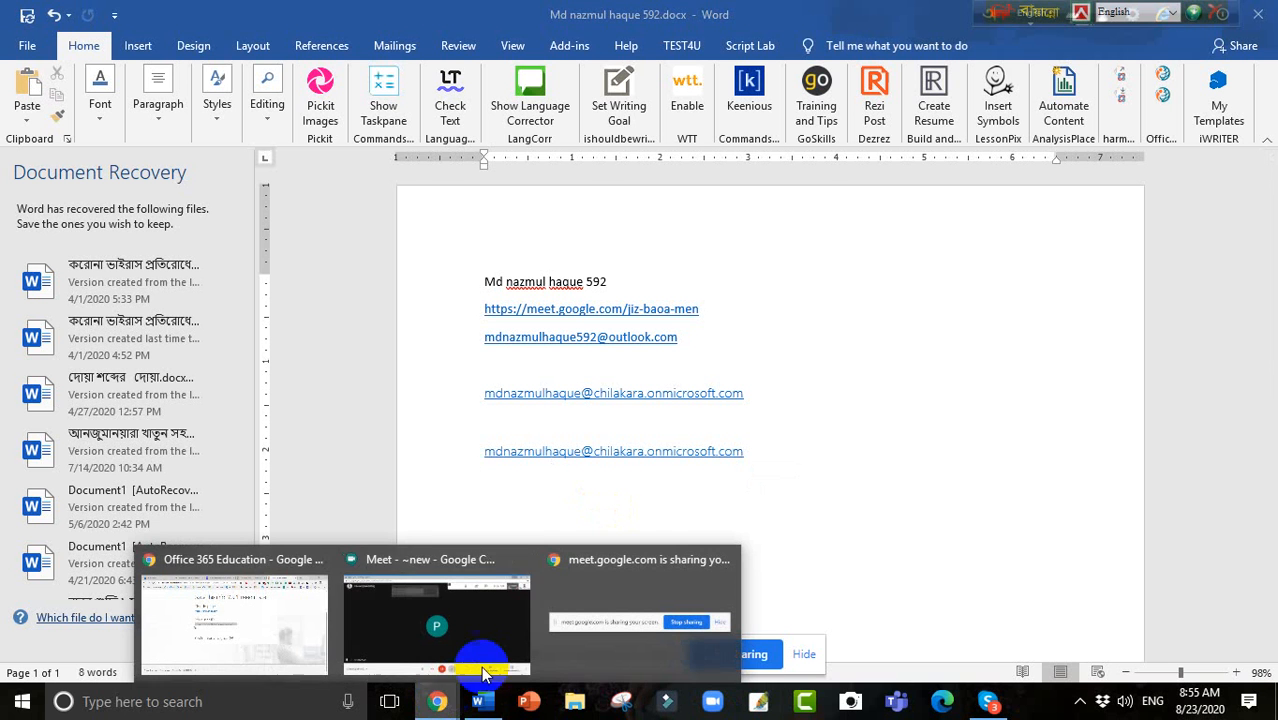
left_click(185, 610)
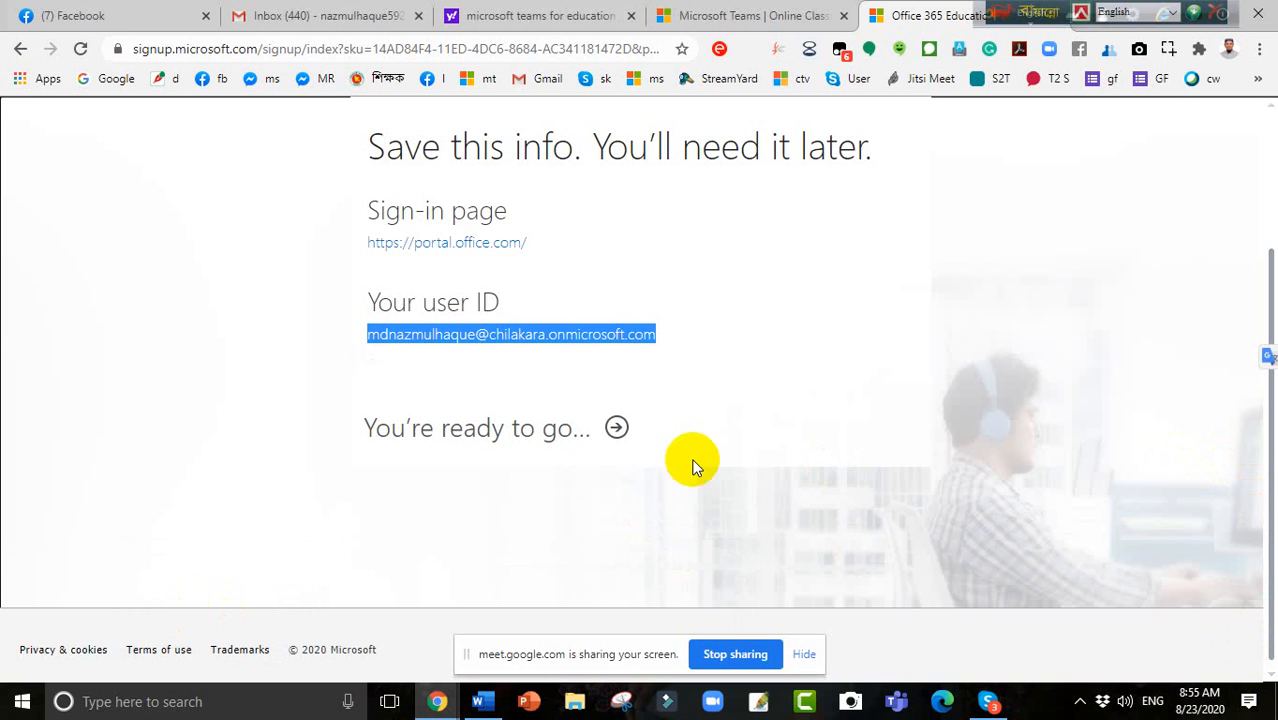
Continue past the 'You're ready to go' summary into the Microsoft 365 admin center.
left_click(616, 429)
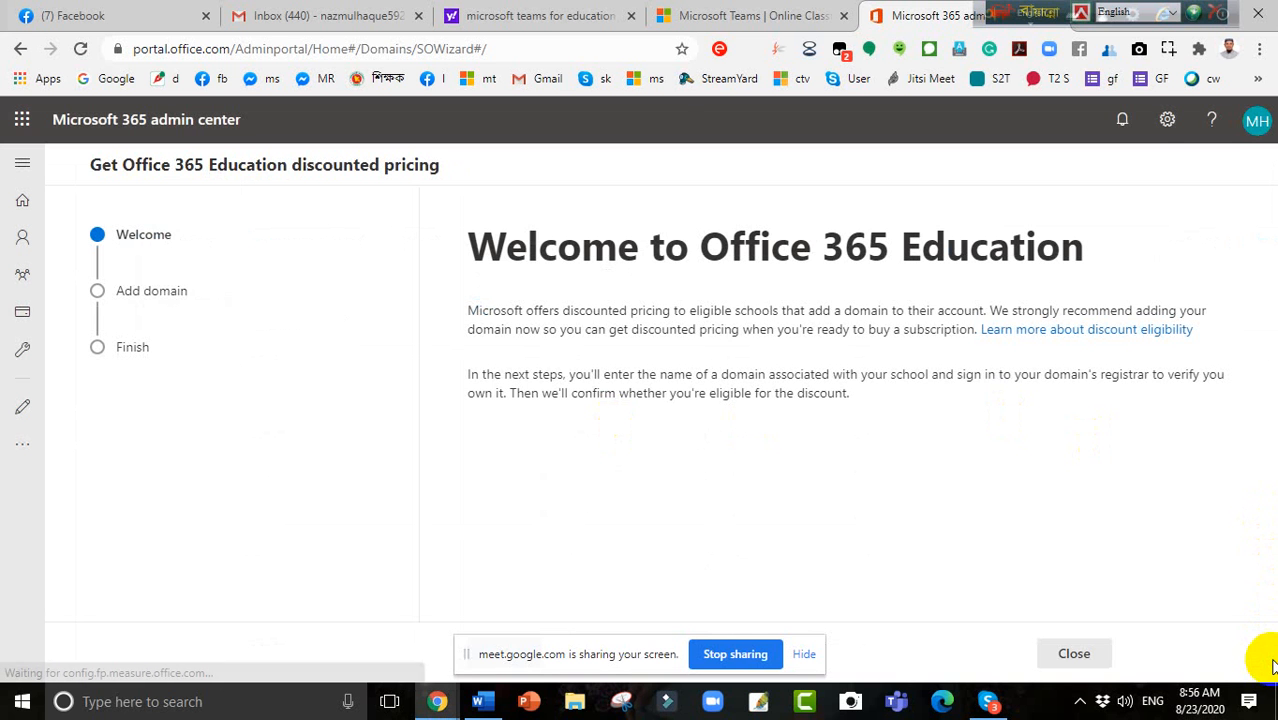
Zoom the page out, close the discounted-pricing wizard, and open the My account panel.
key("ctrl+minus")
key("ctrl+minus")
key("ctrl+minus")
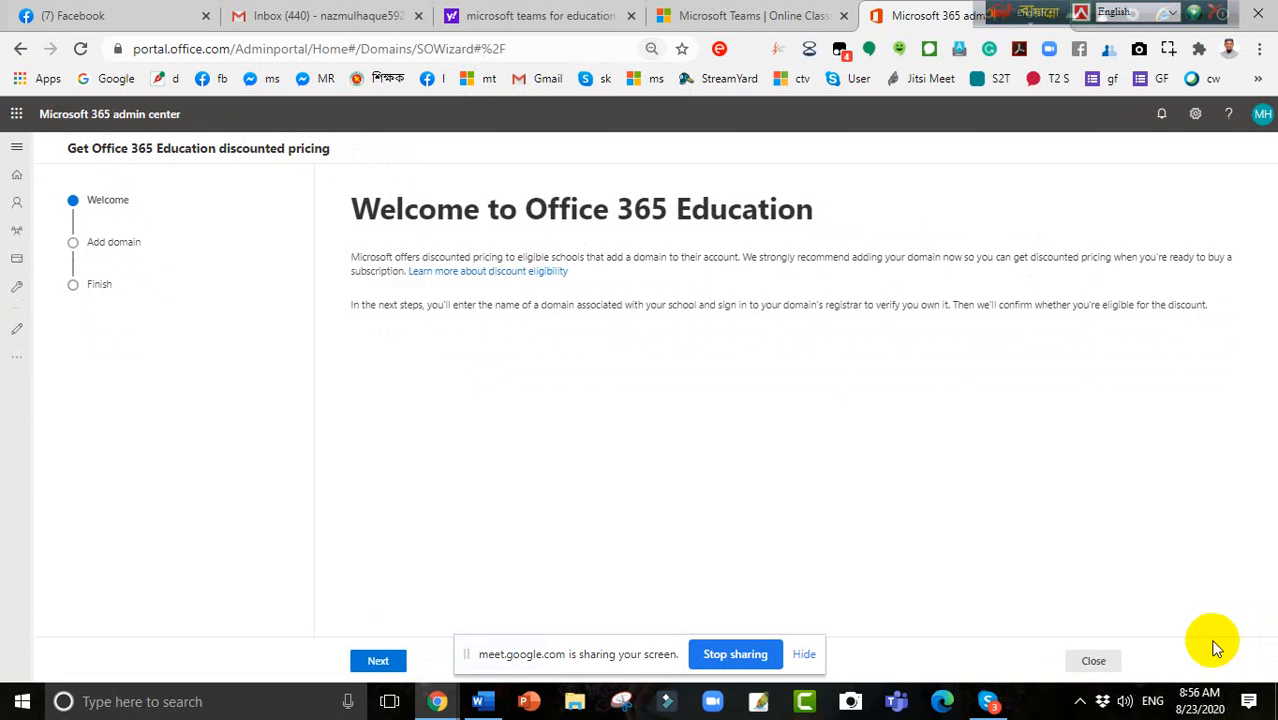
left_click(1088, 662)
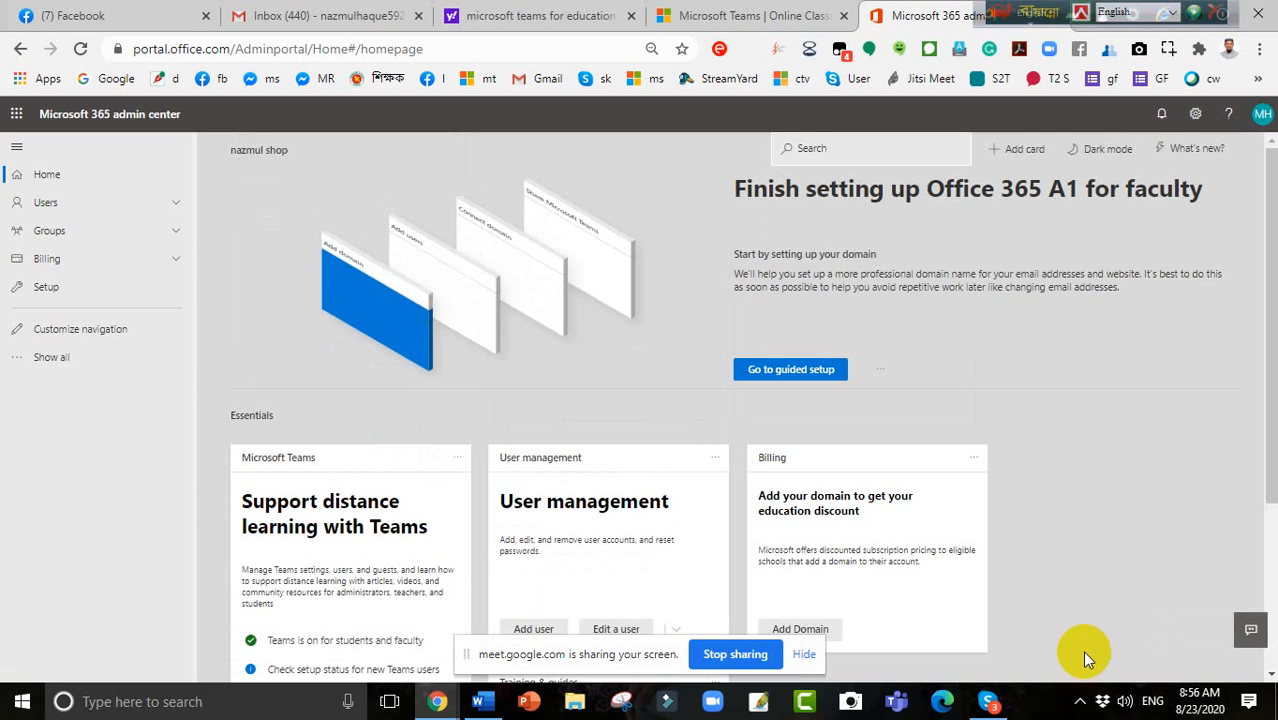
left_click(1263, 115)
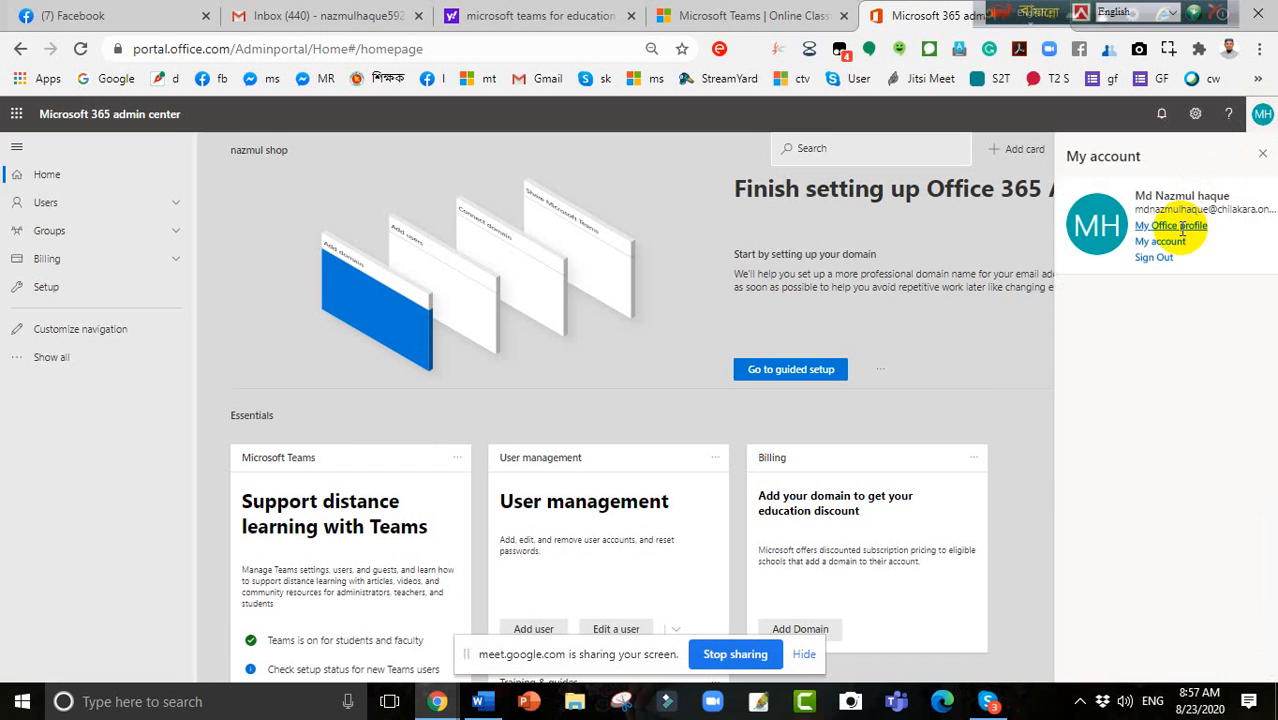
Sign out of the admin account, close the Yahoo search tab, and open a new Google tab.
left_click(1156, 259)
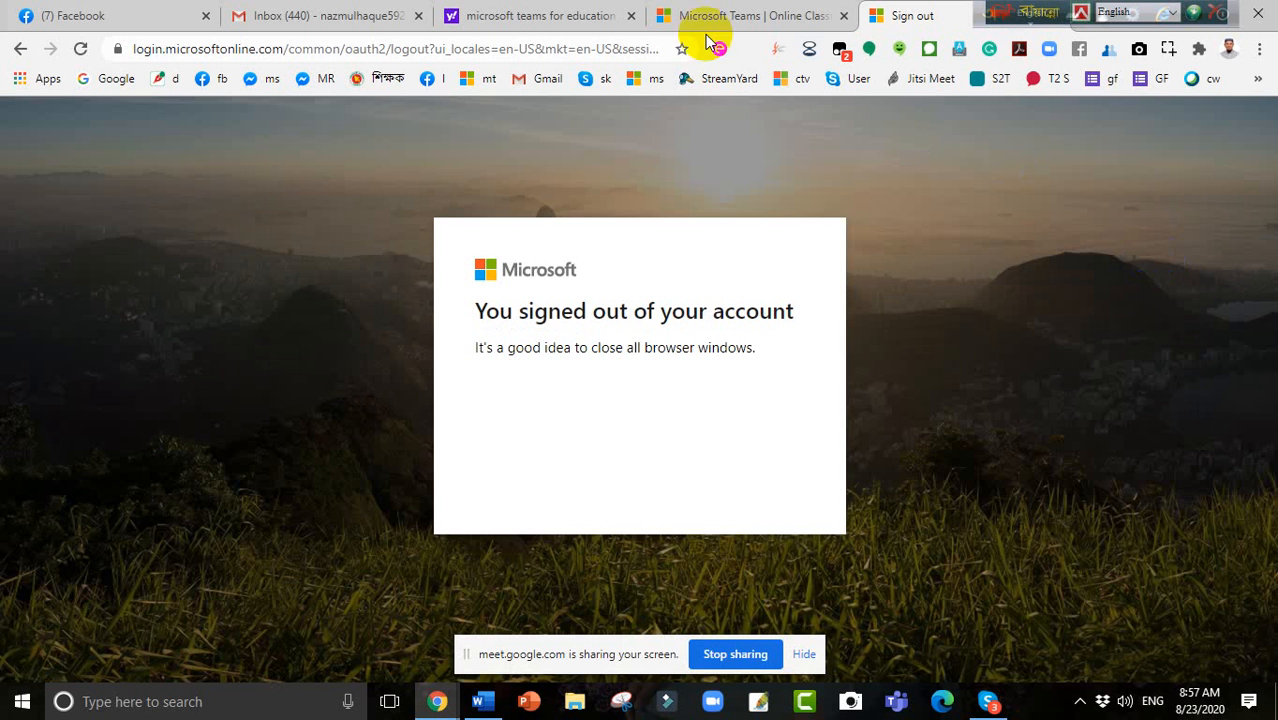
left_click(634, 16)
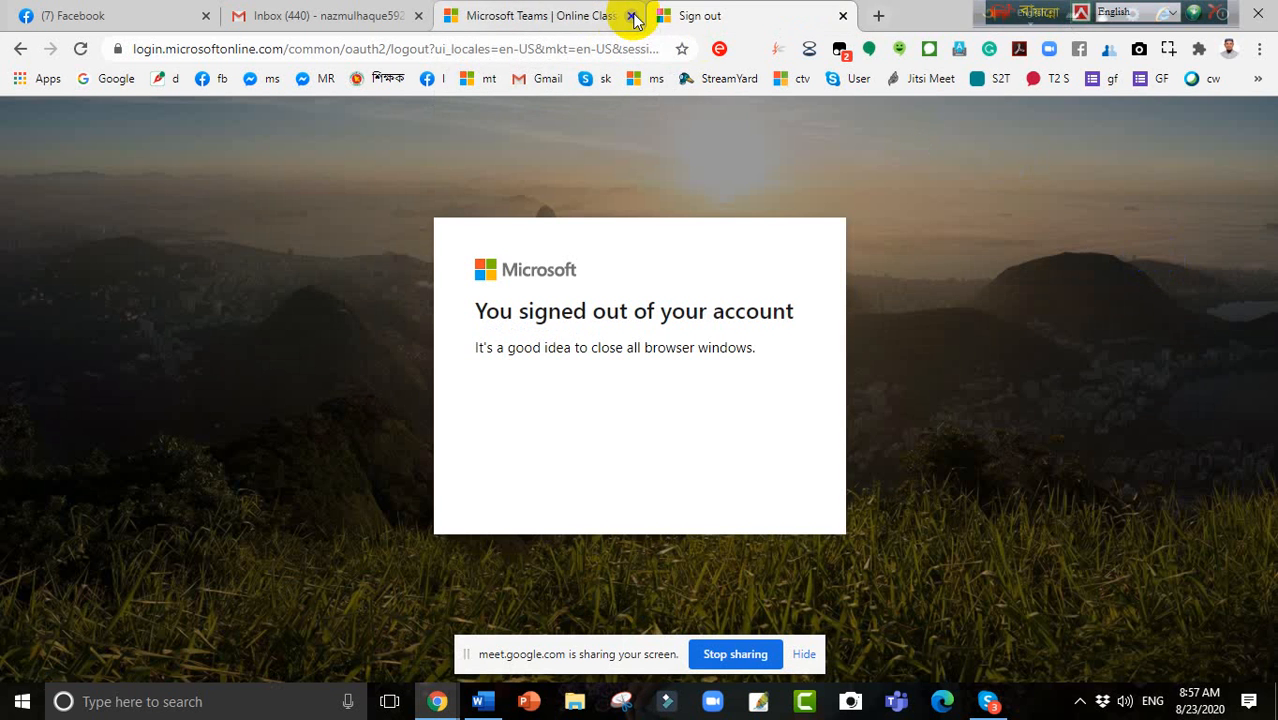
left_click(879, 18)
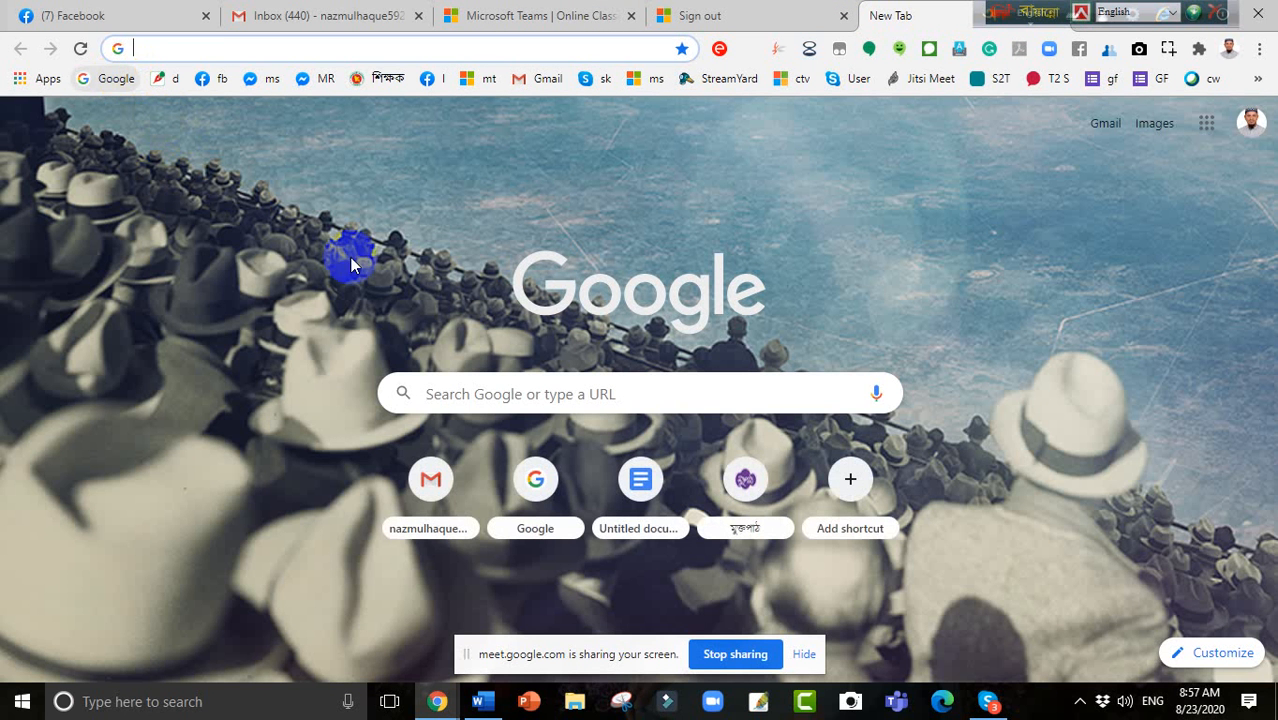
Go to the misspelled teams.mricosoft.com, landing on a parked Mricosoft.com links page, and zoom out slightly.
left_click(420, 392)
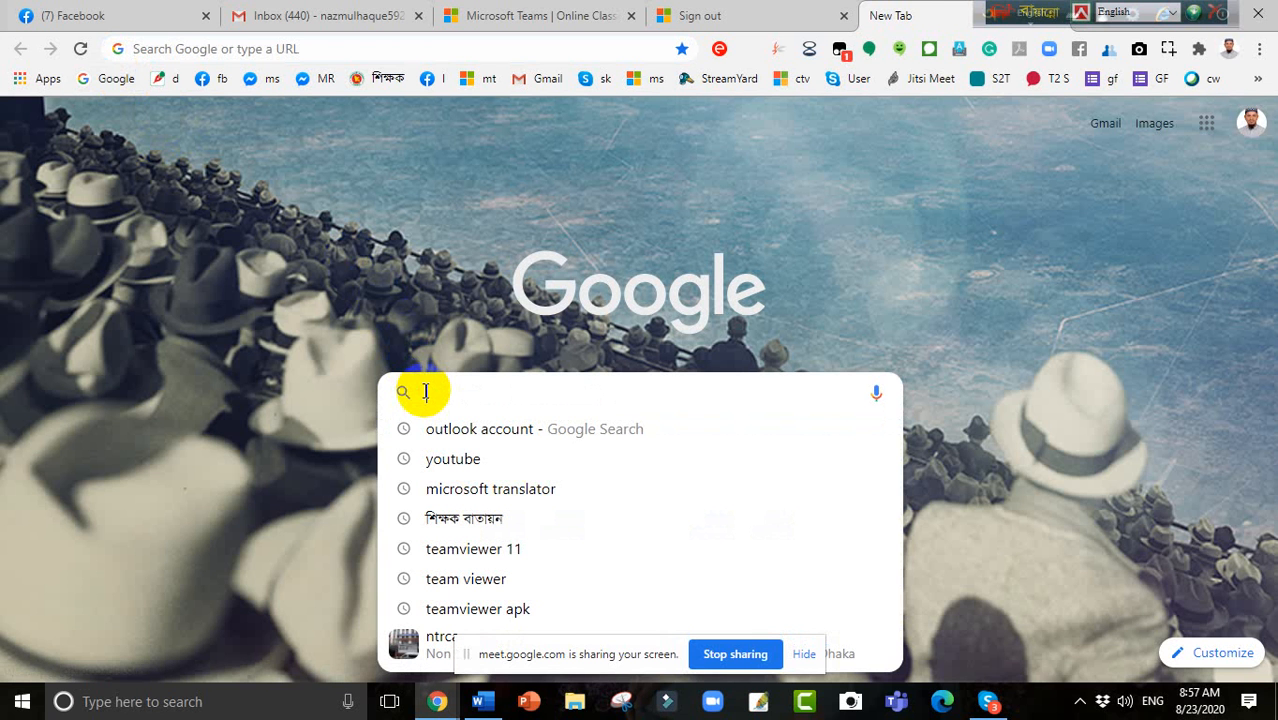
type("t")
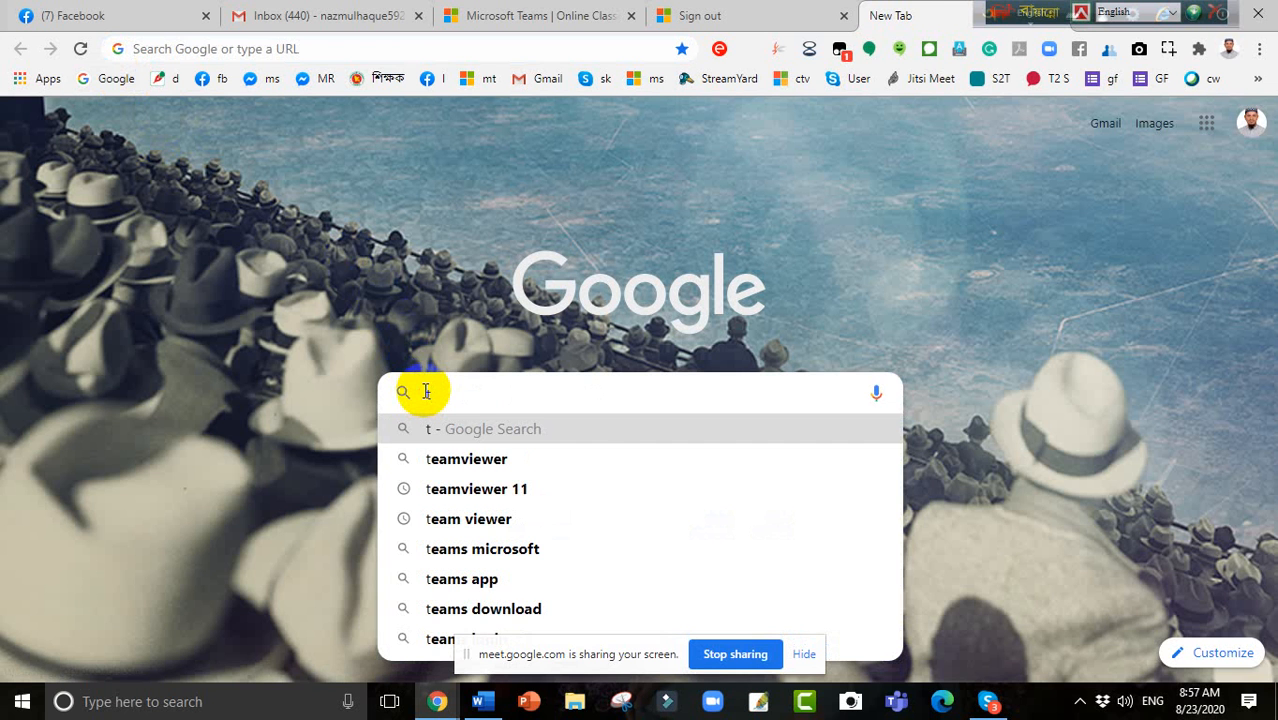
type("eams")
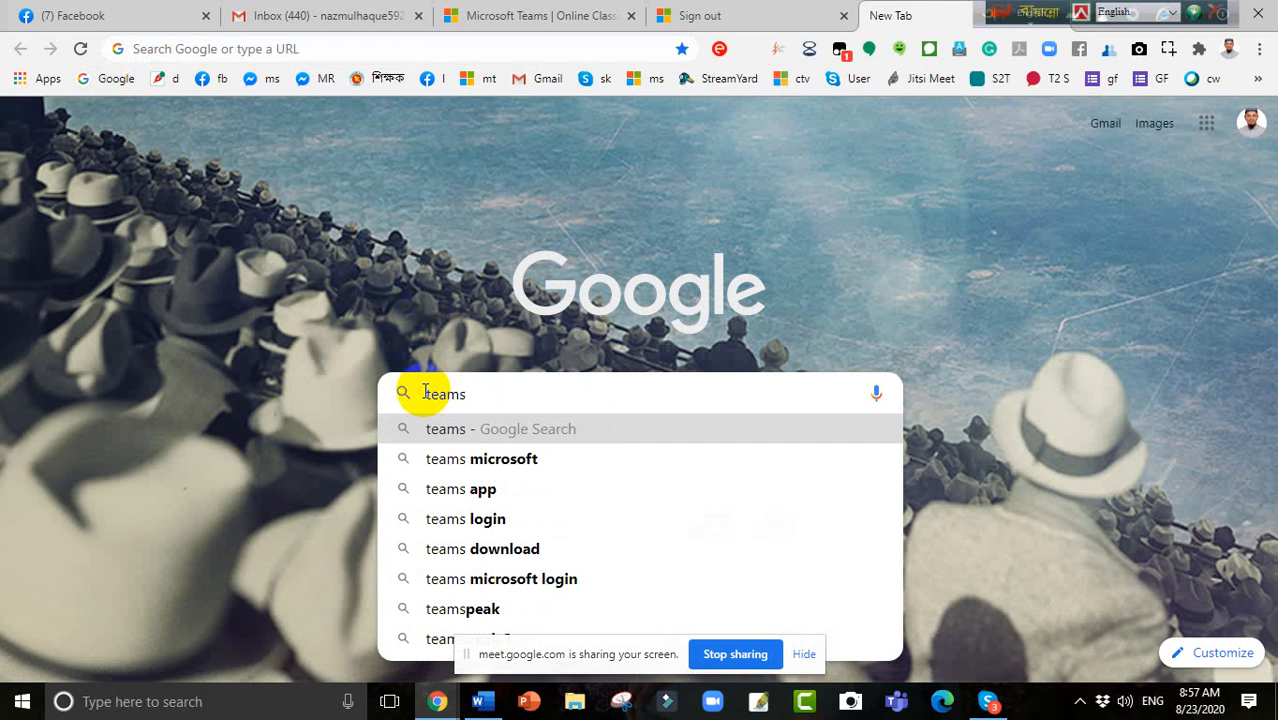
type(".")
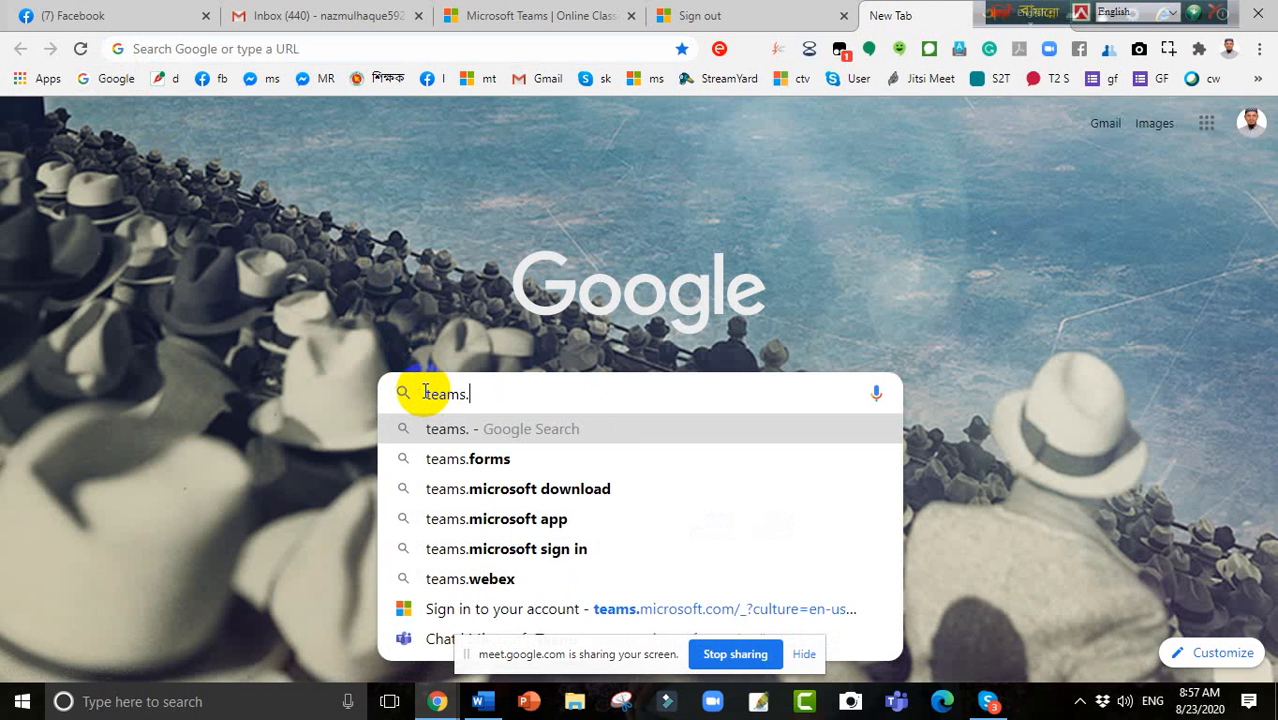
type("mri")
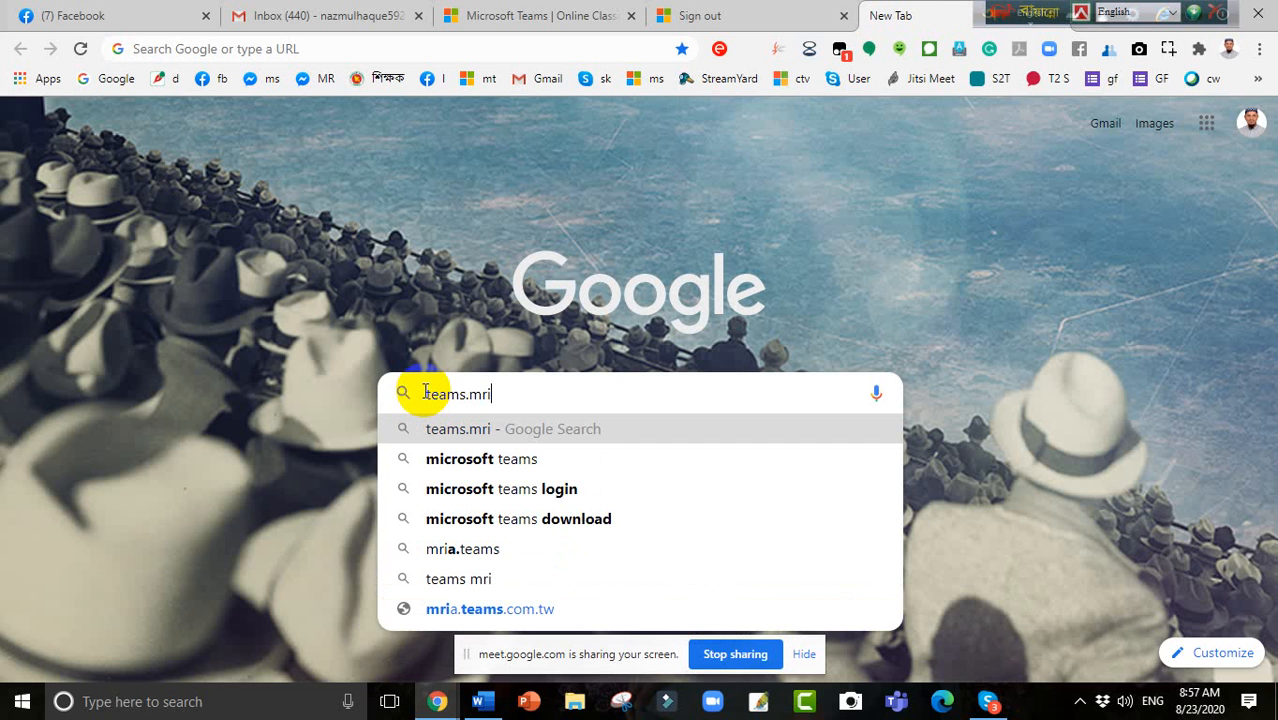
type("c")
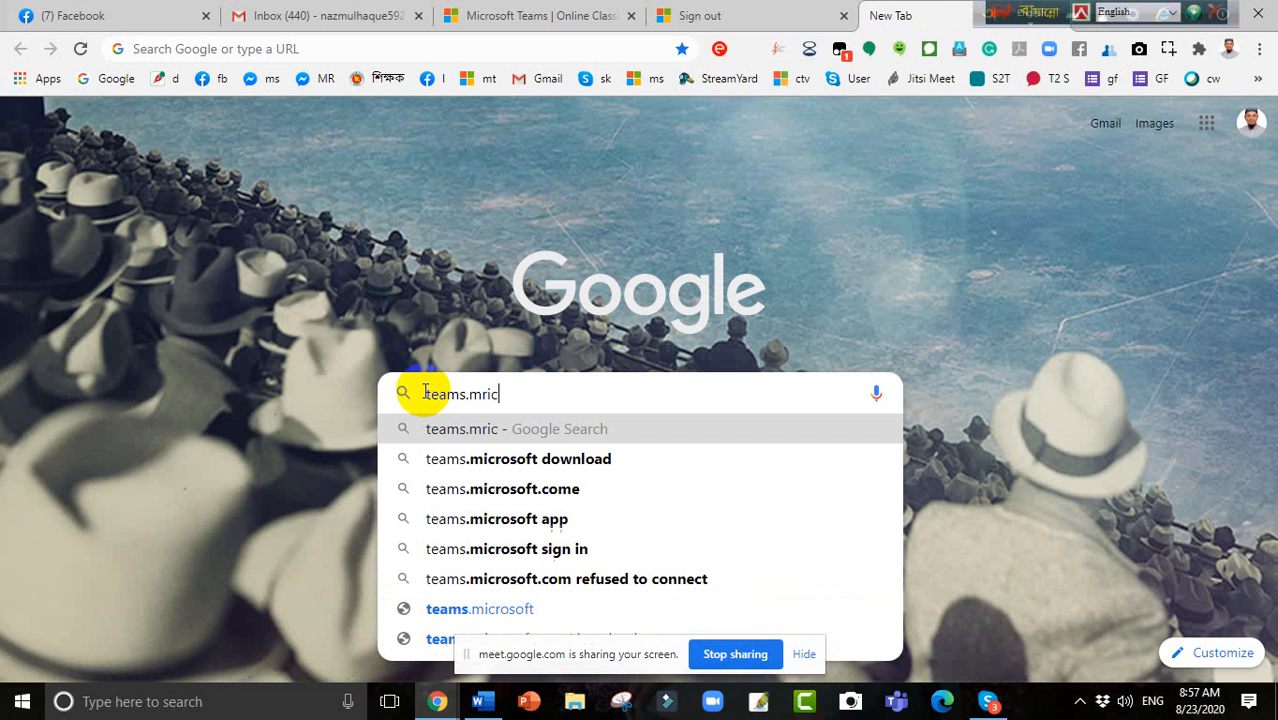
type("os")
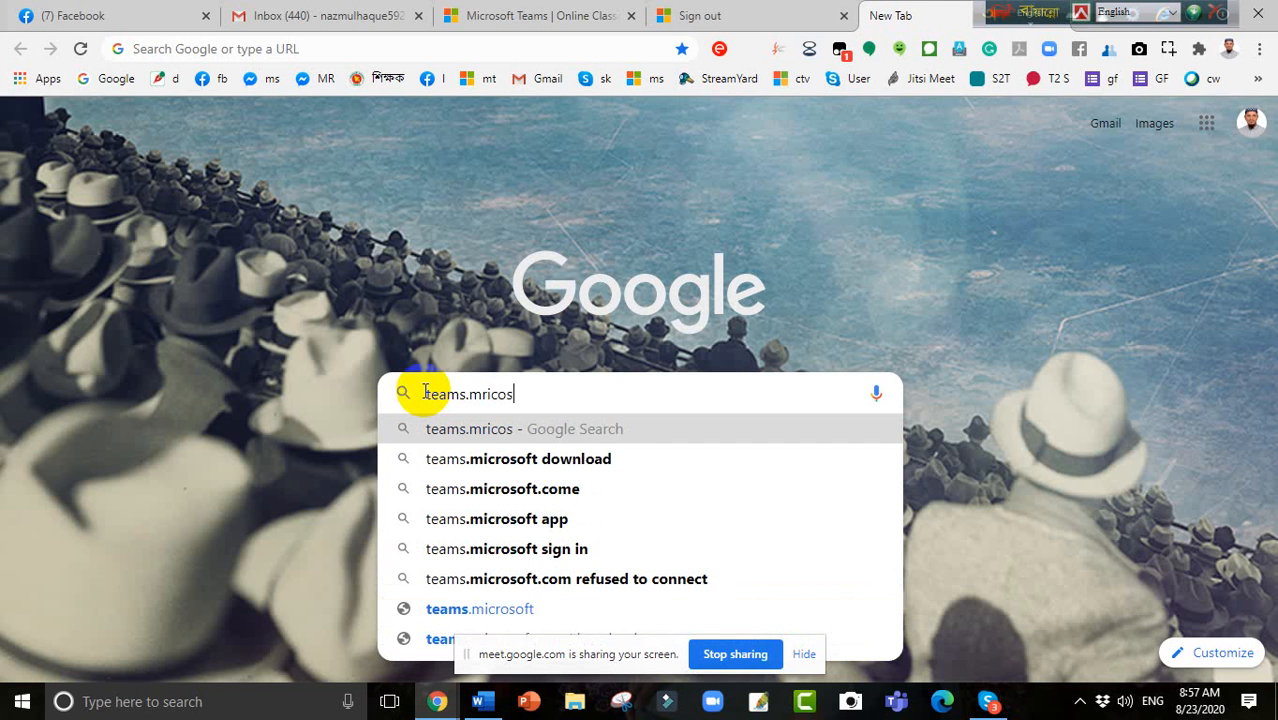
type("oft")
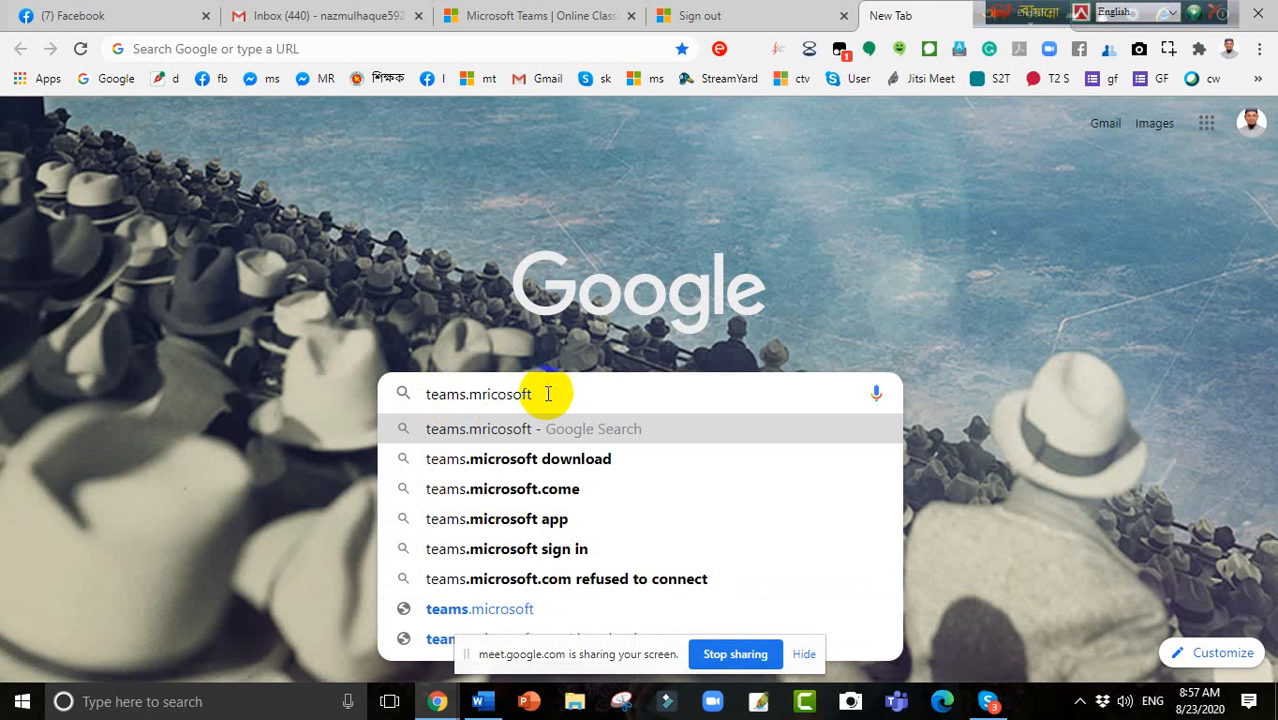
type(".")
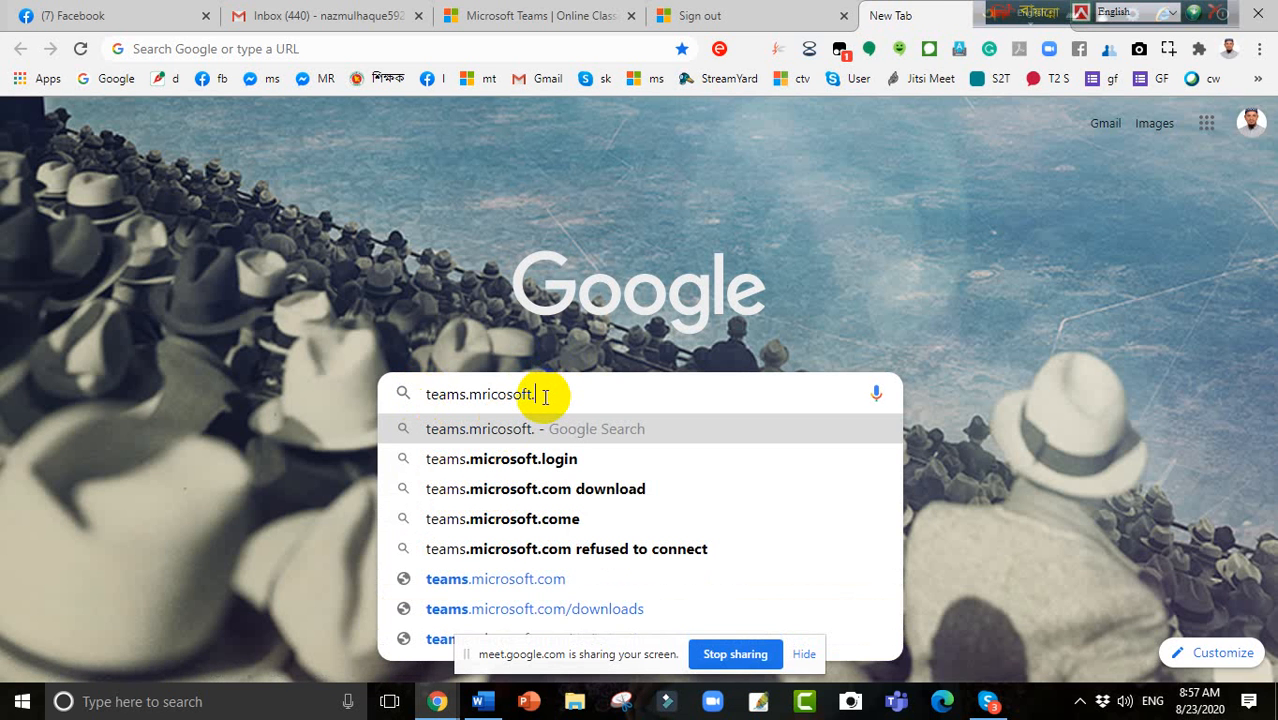
type("com")
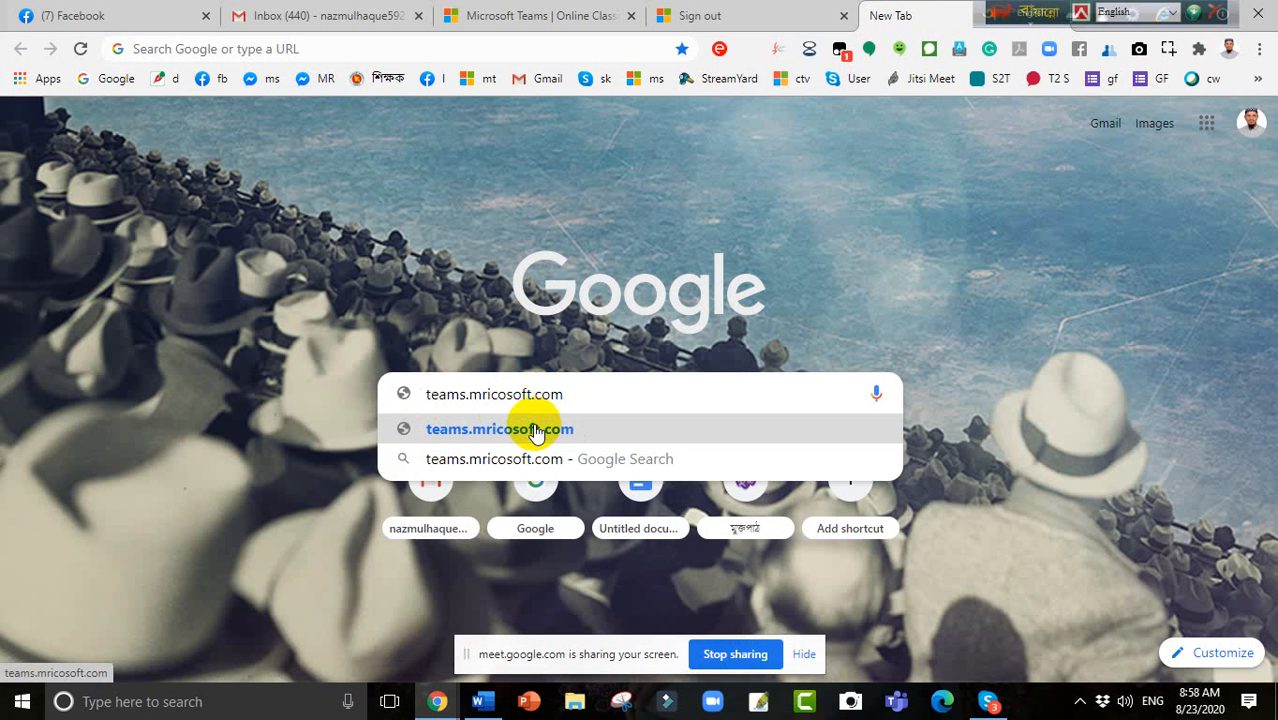
left_click(537, 430)
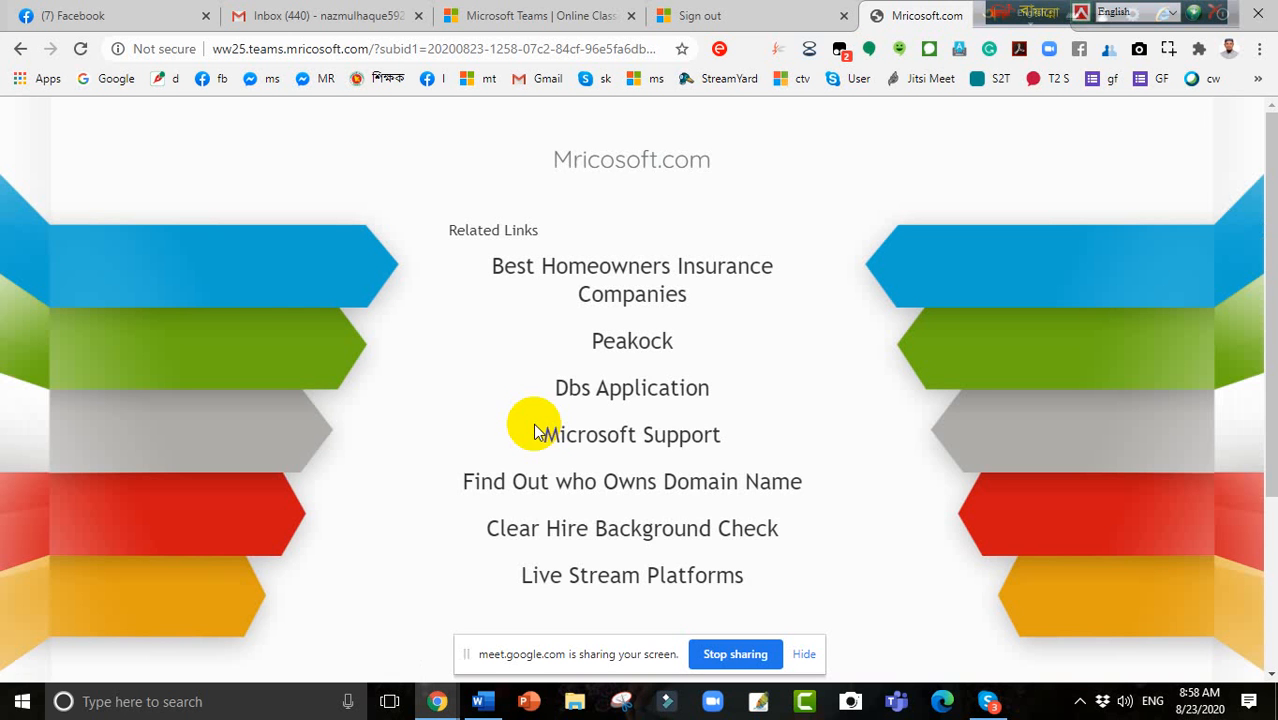
key("ctrl+minus")
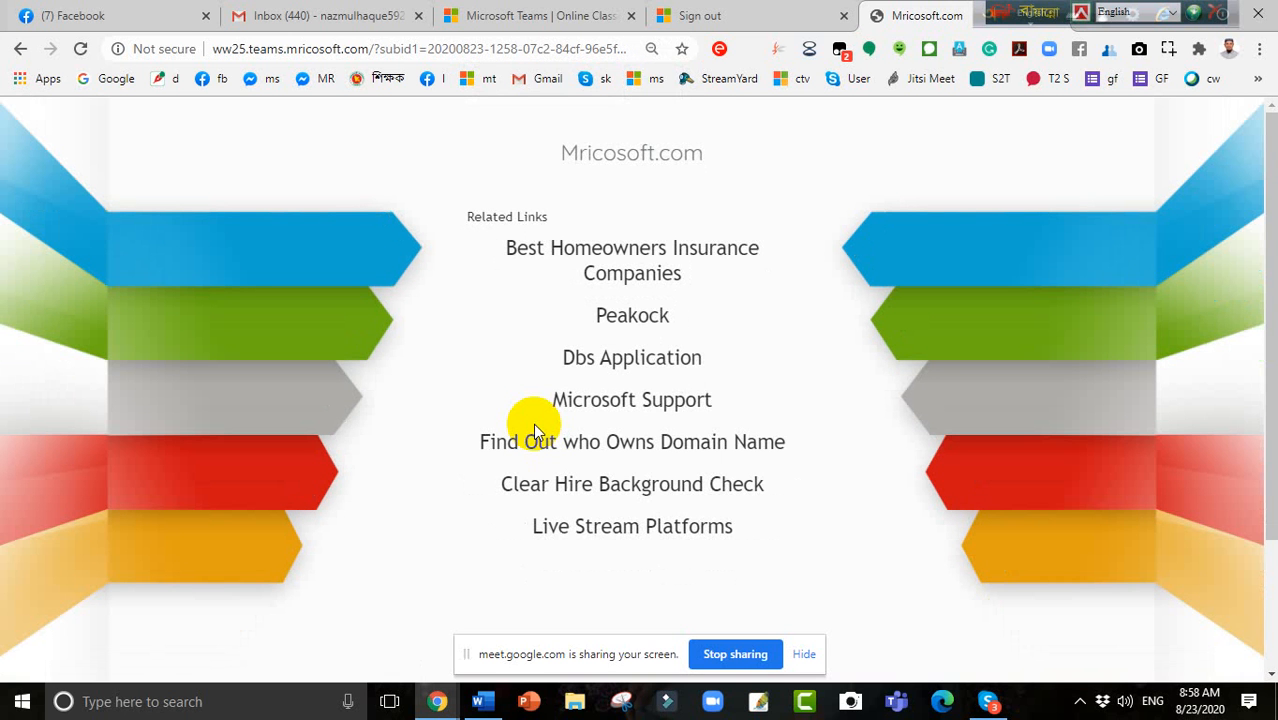
Leave the lookalike page and load teams.microsoft.com to reach the Microsoft sign-in page.
left_click(22, 49)
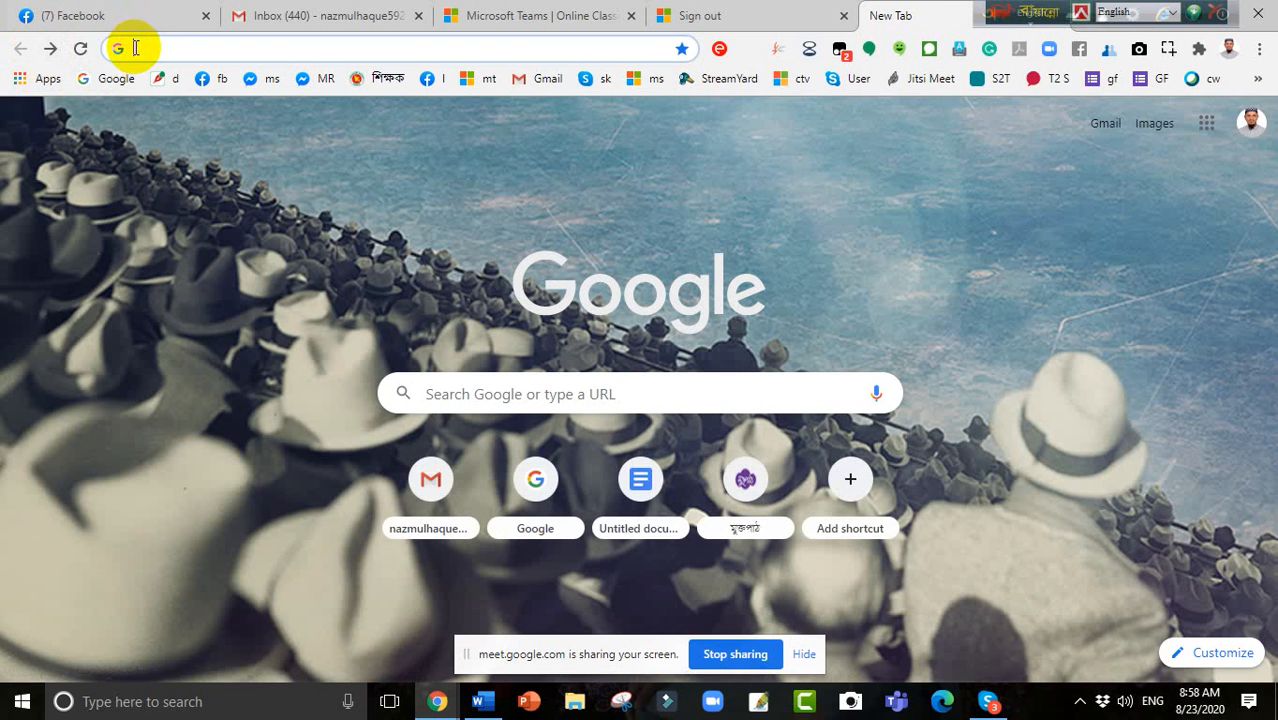
type("tea")
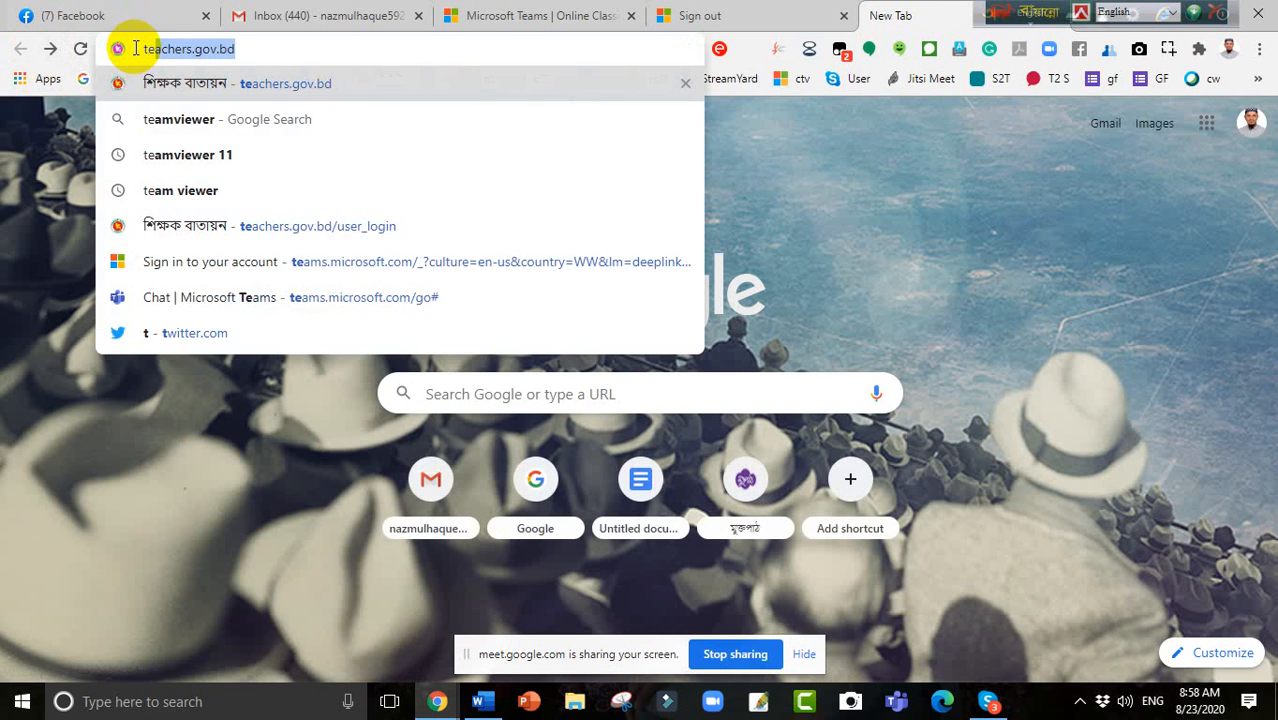
type("m")
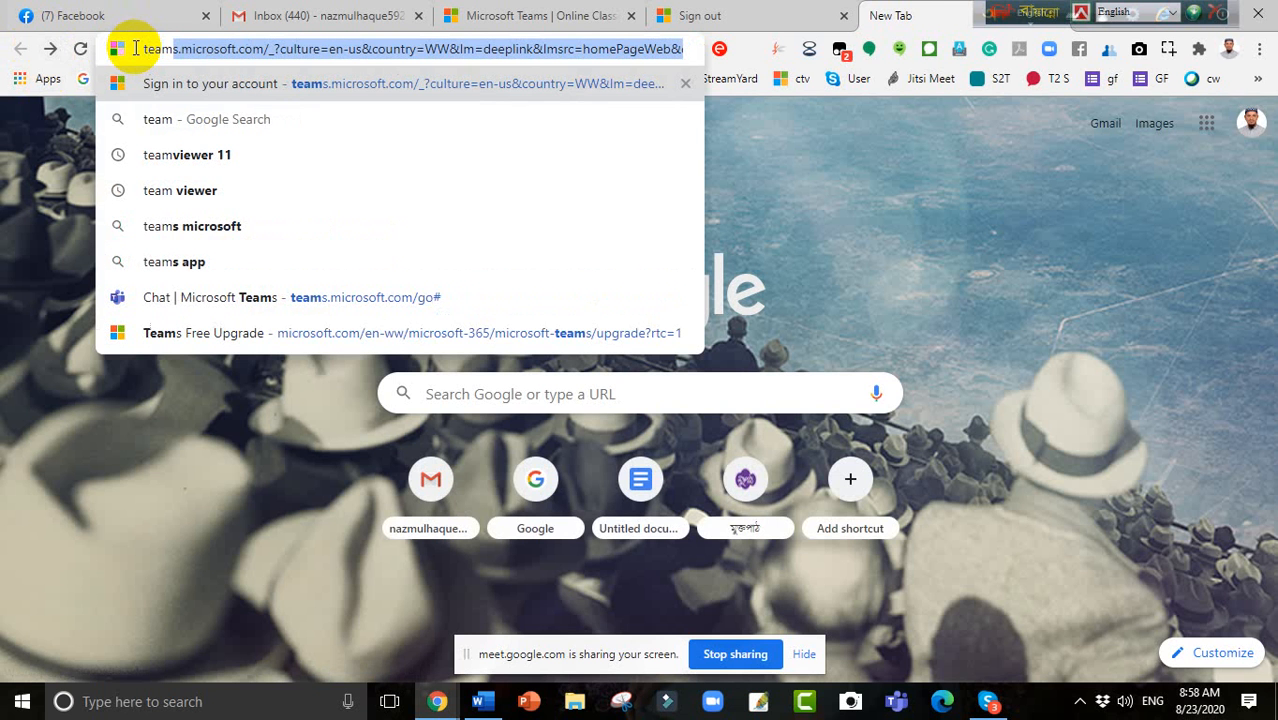
type("s")
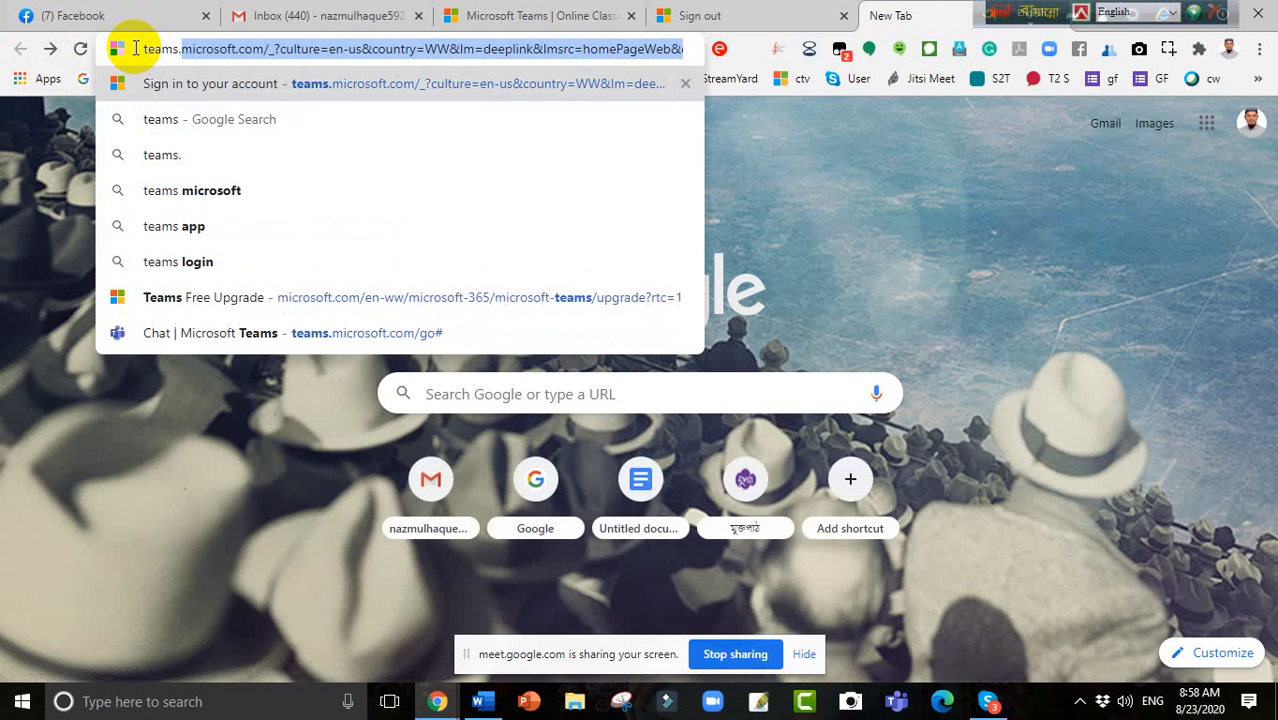
type(".")
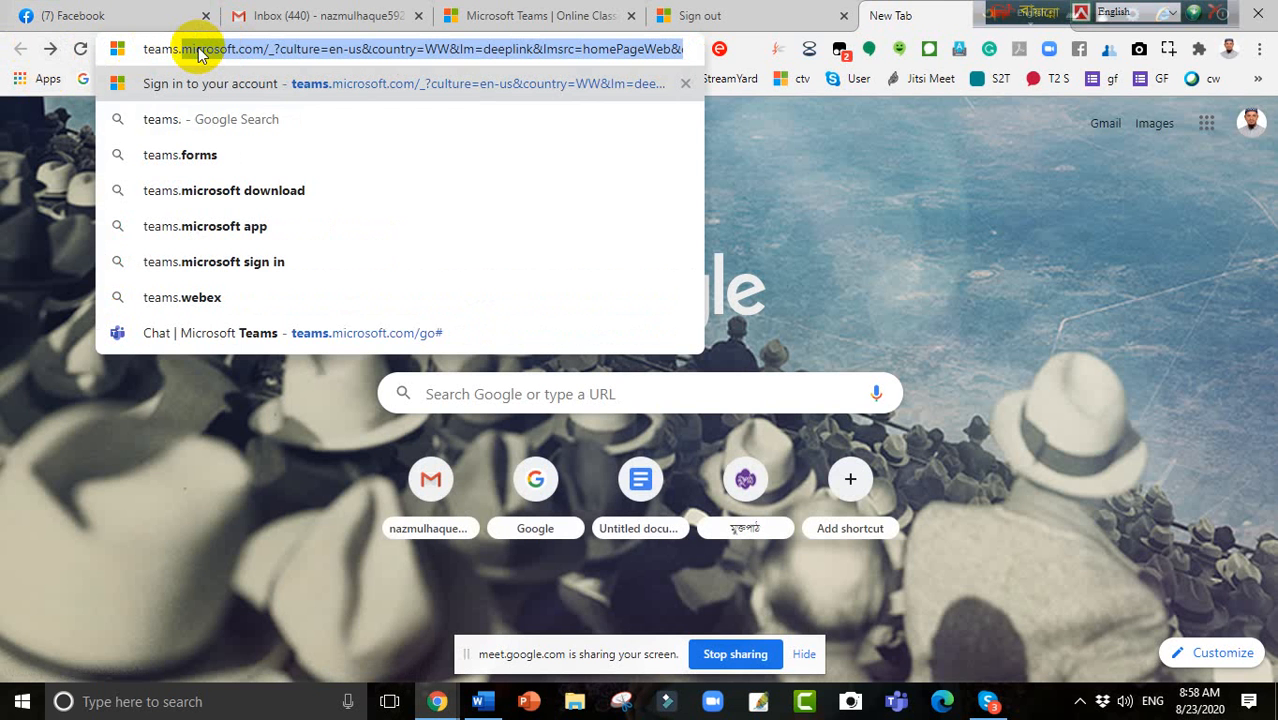
type("m")
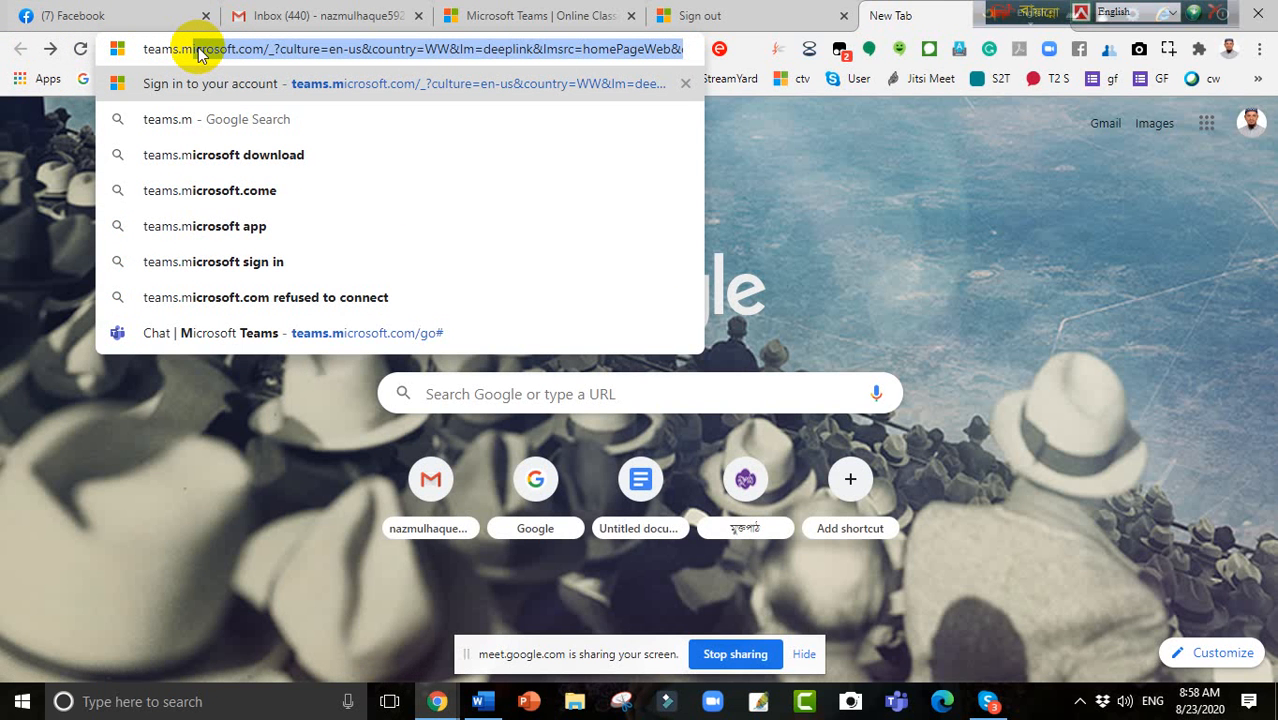
type("icro")
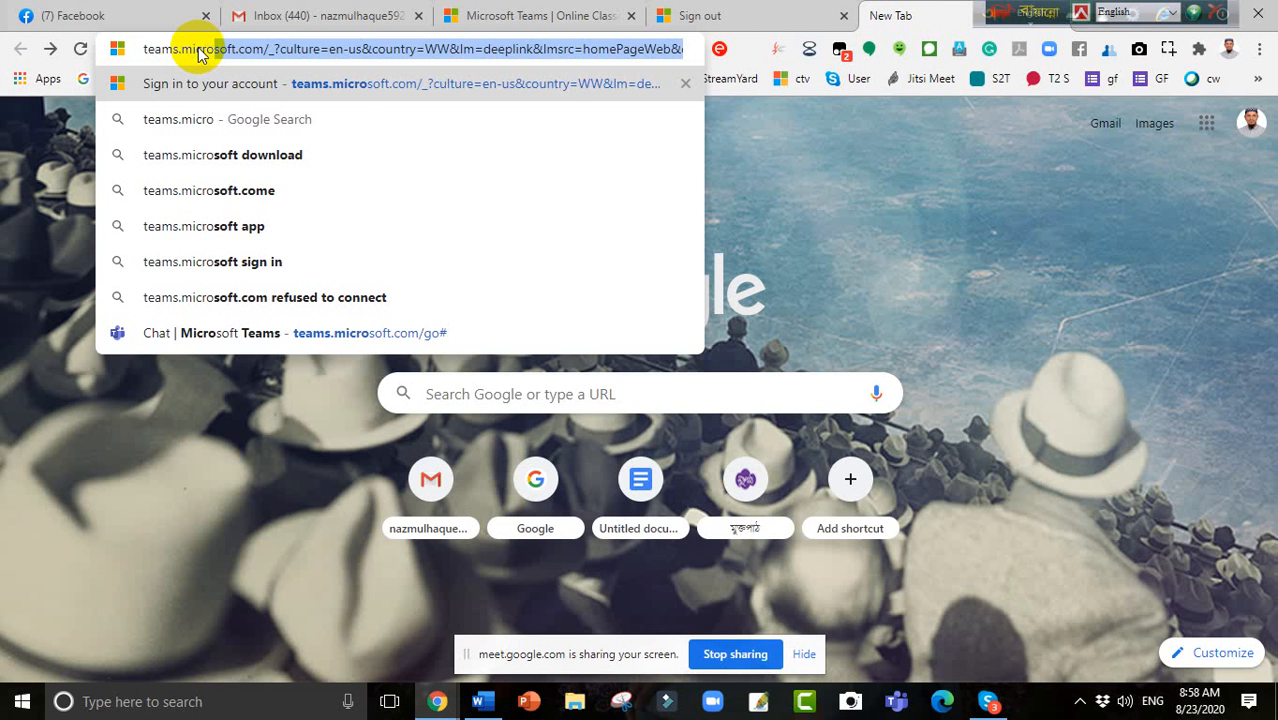
type("so")
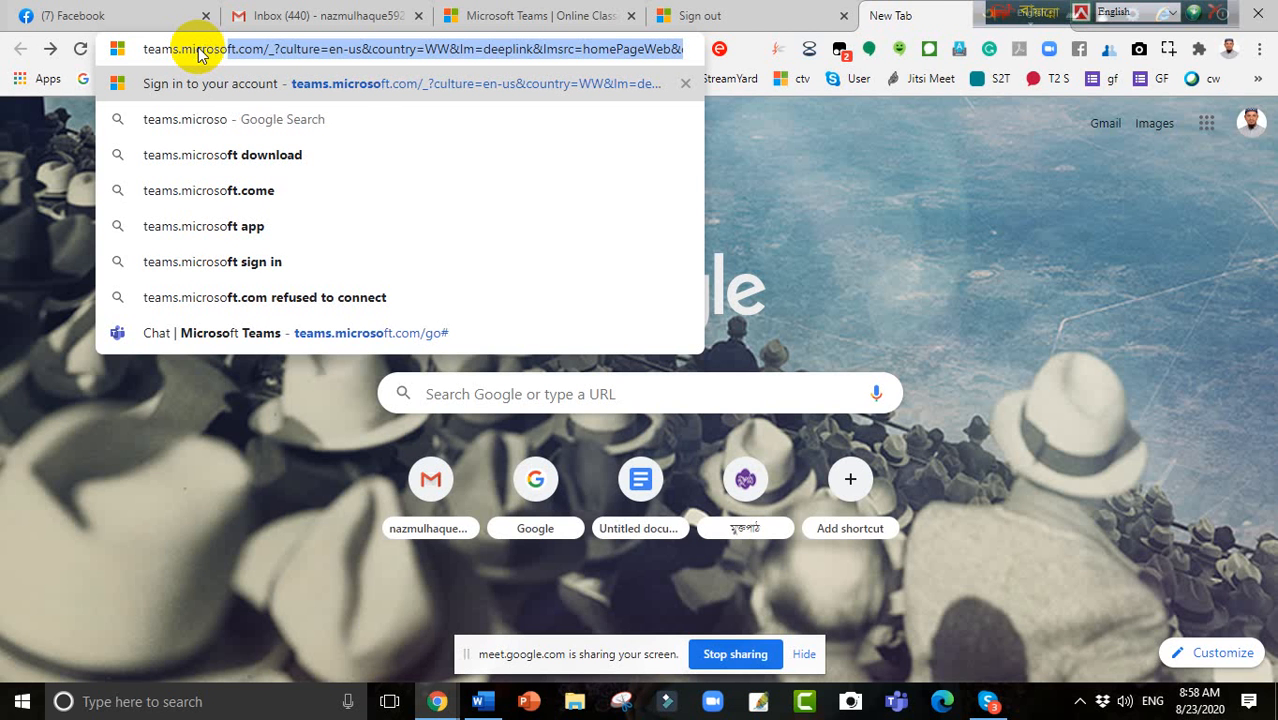
type("ft")
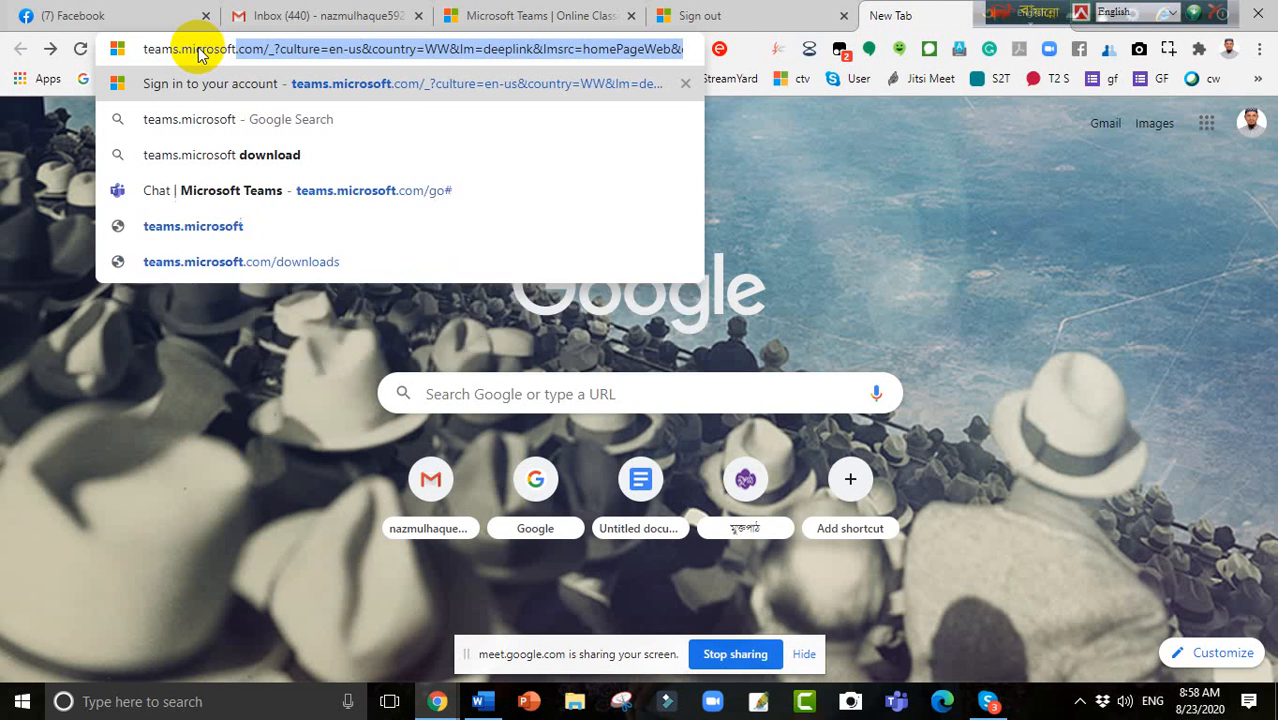
type(".com")
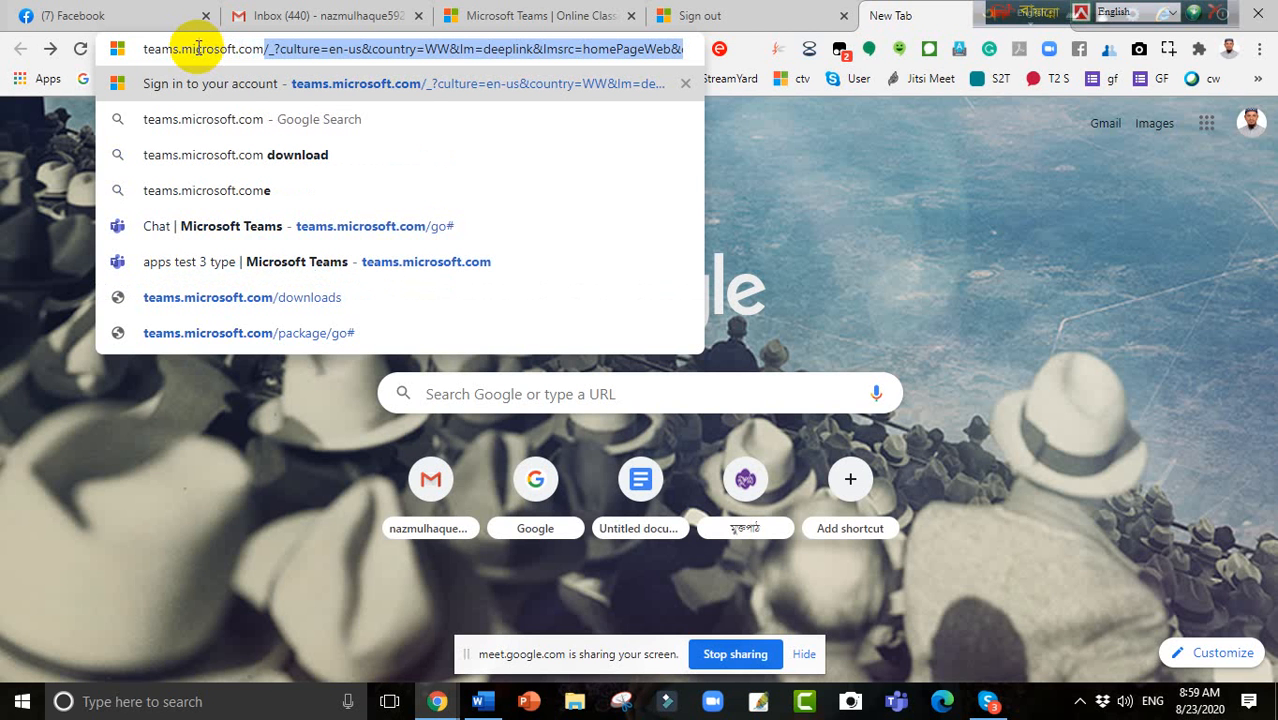
key("Return")
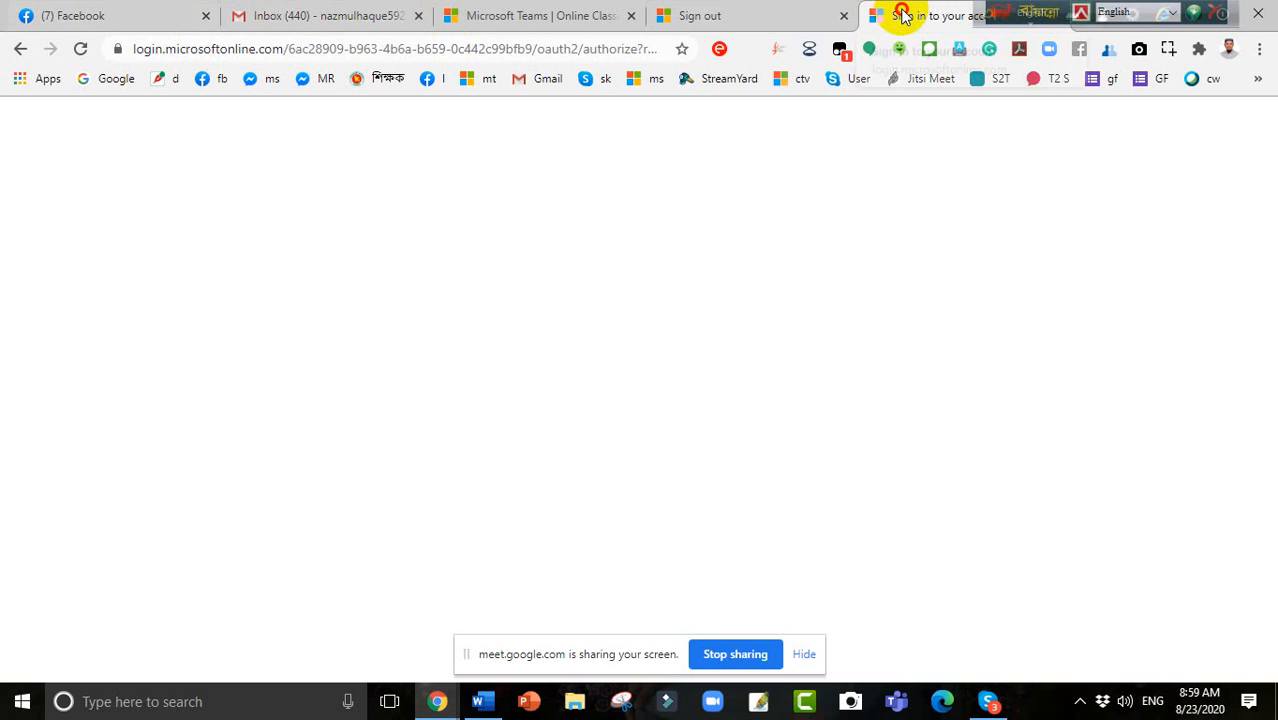
Reload the stalled sign-in page, choose the onmicrosoft.com school account, and sign in with its password.
left_click(80, 49)
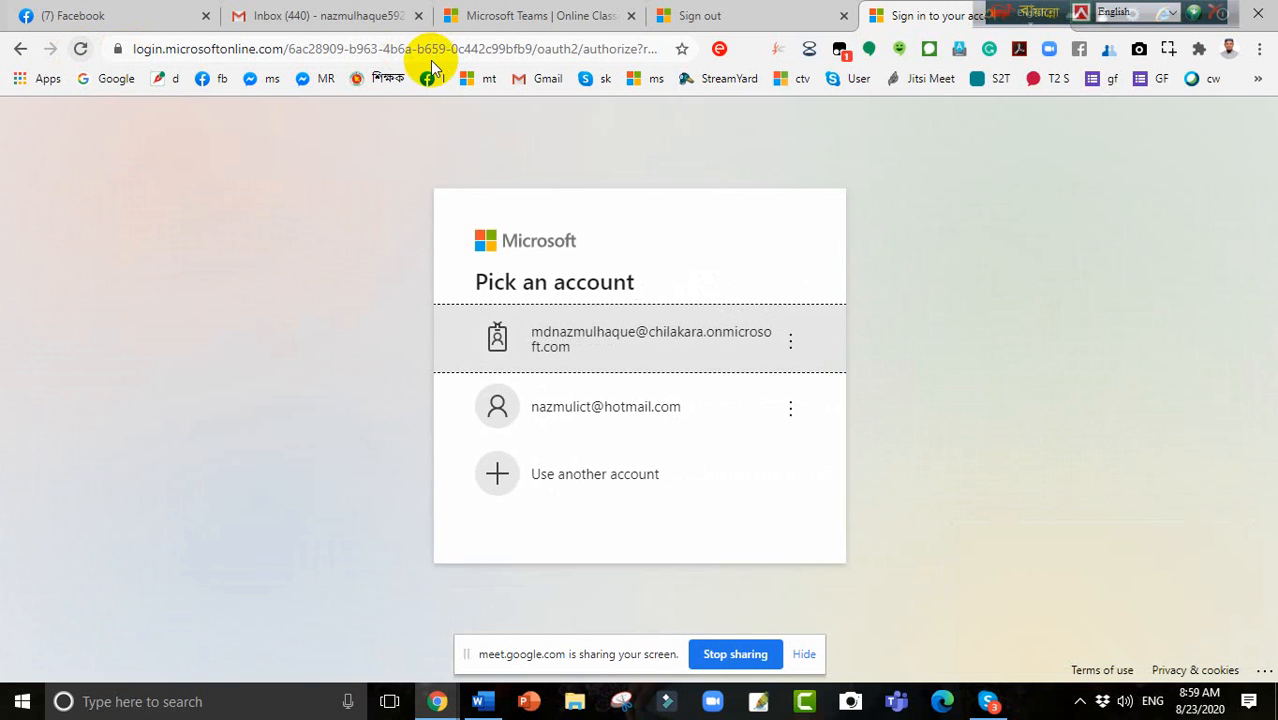
left_click(636, 334)
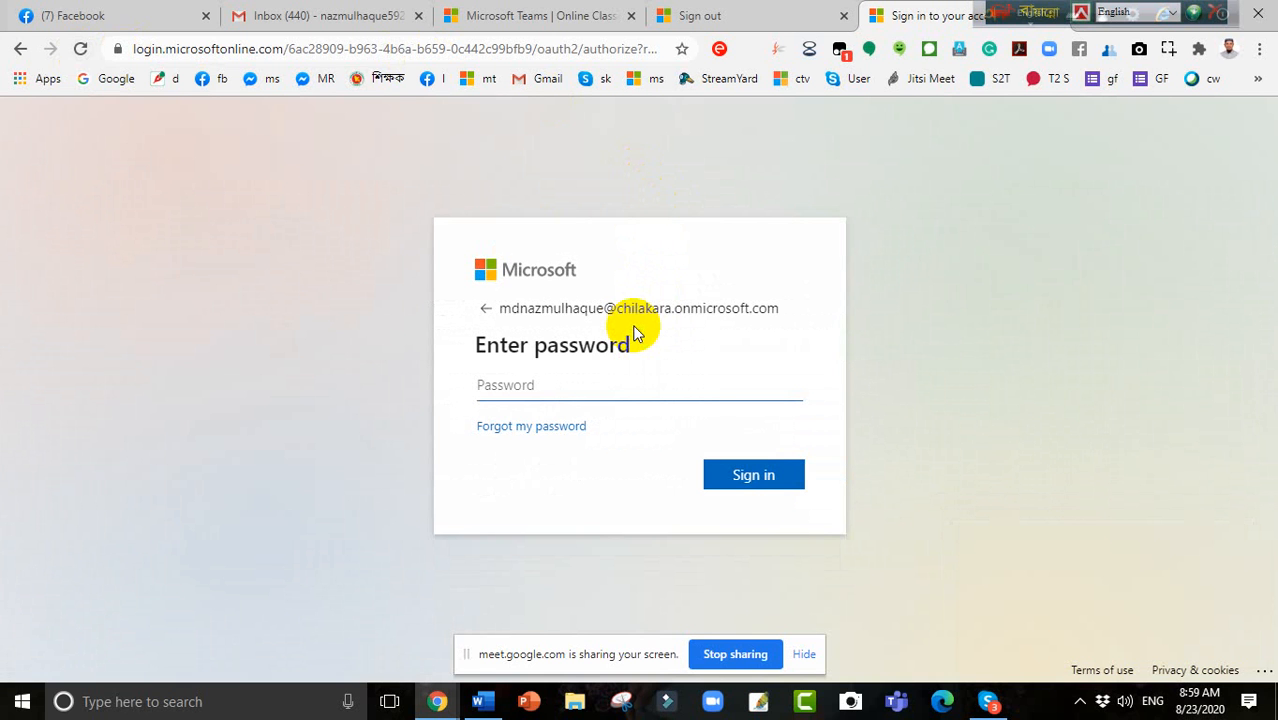
type("••••••••")
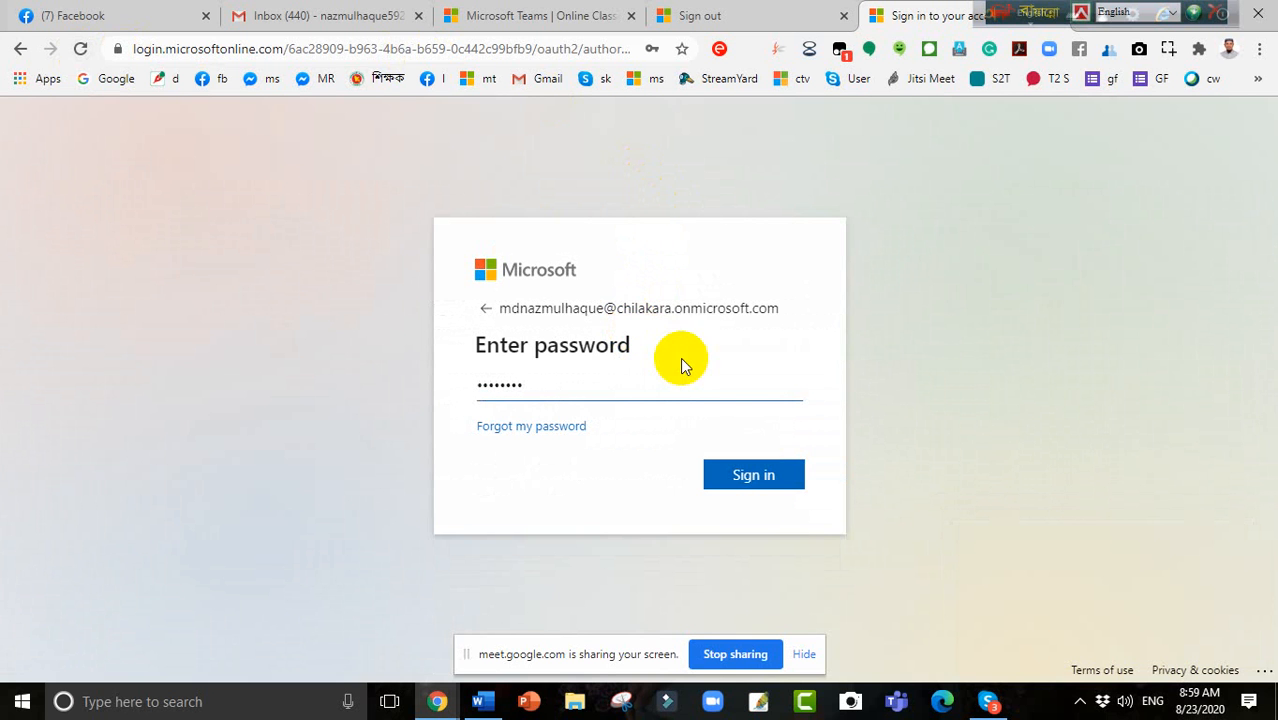
left_click(740, 477)
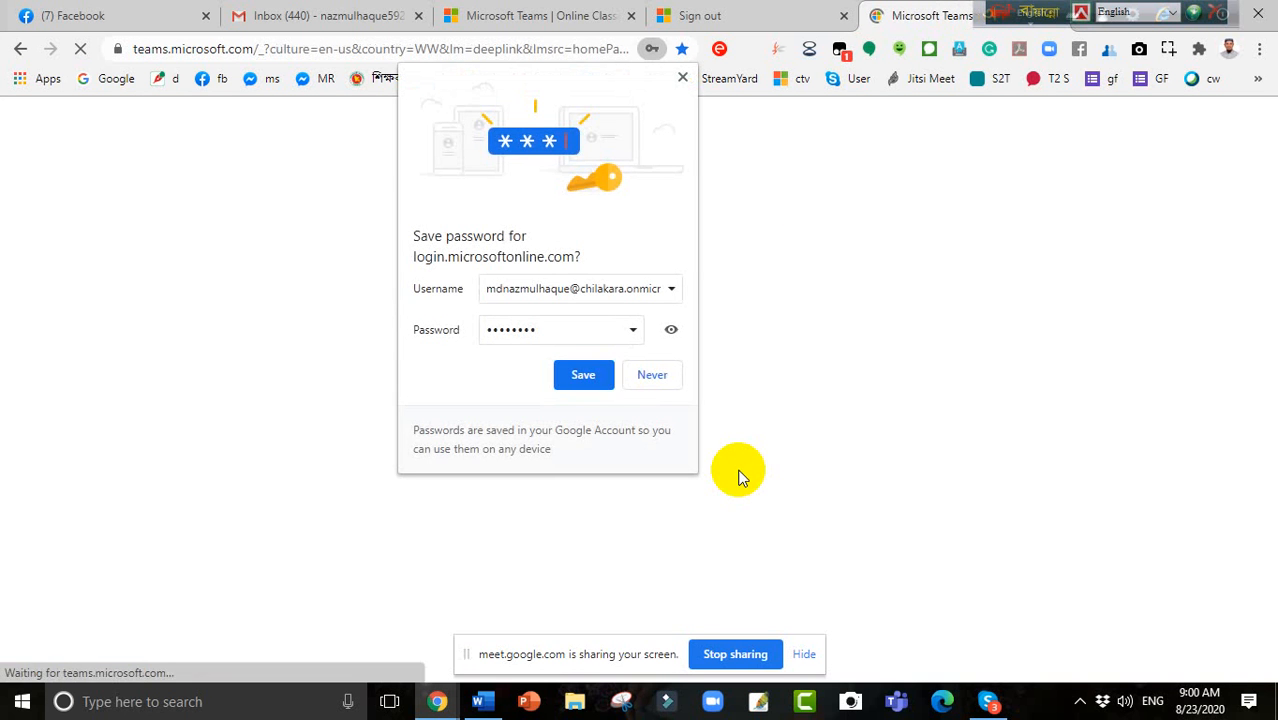
Save the account password in Chrome while Teams loads.
left_click(575, 376)
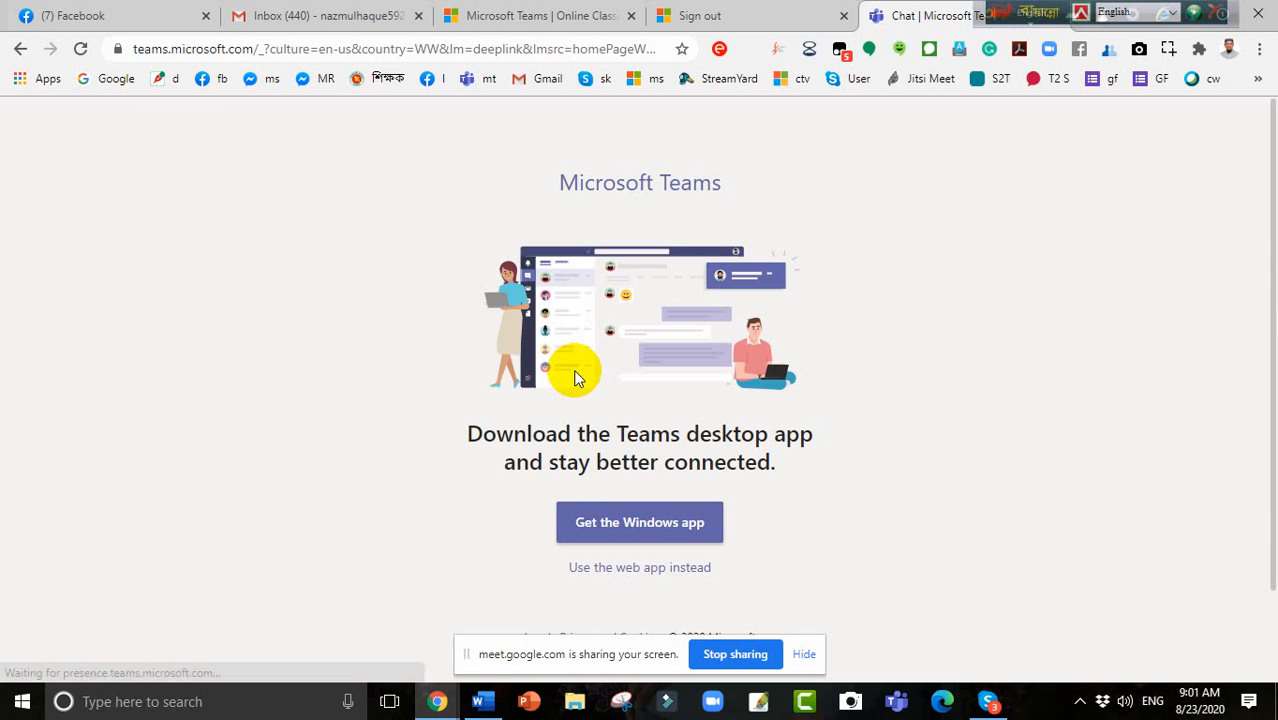
Choose 'Use the web app instead' rather than downloading the Teams desktop app.
scroll(676, 559, "down", 2)
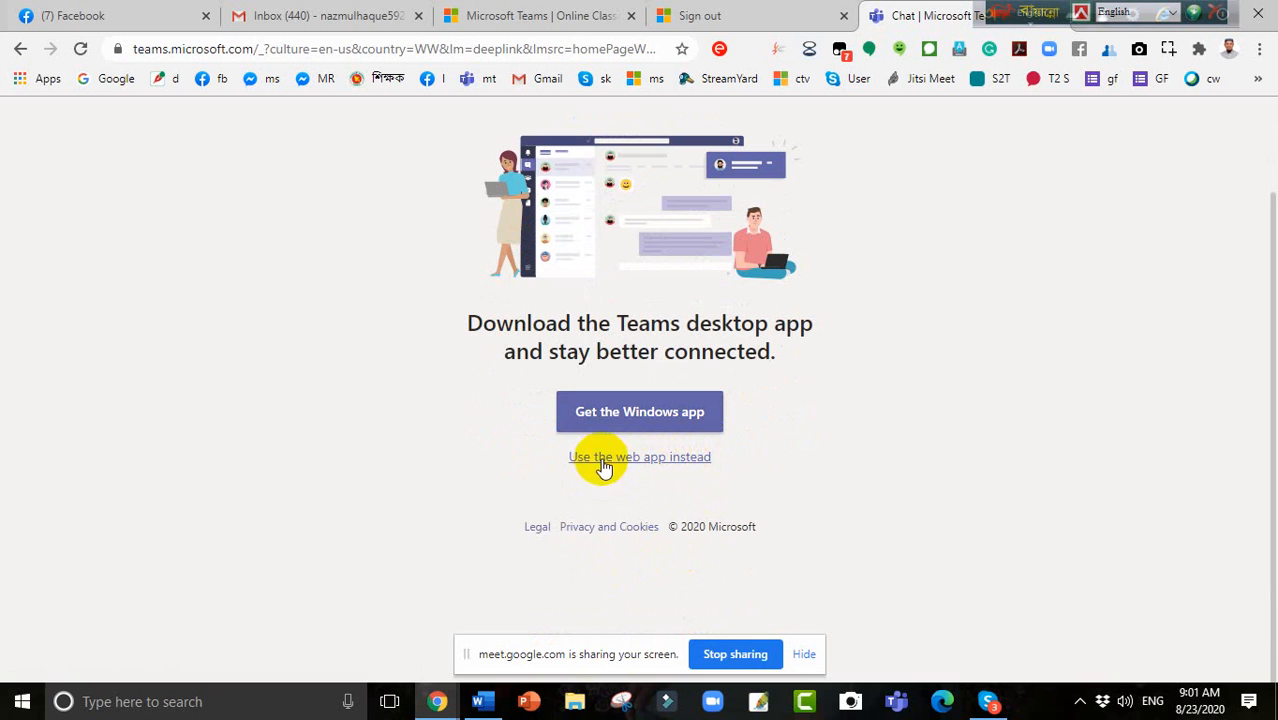
left_click(669, 462)
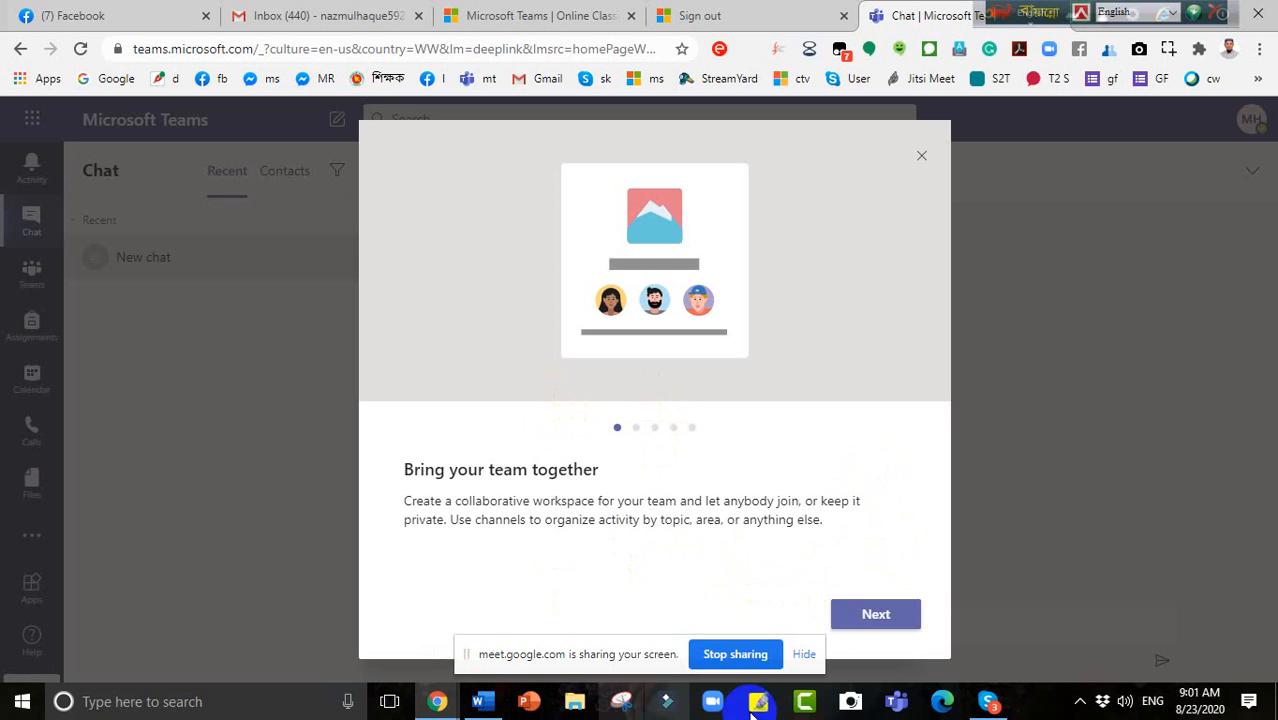
Step through the welcome tour pages and finish it with Let's go.
left_click(874, 618)
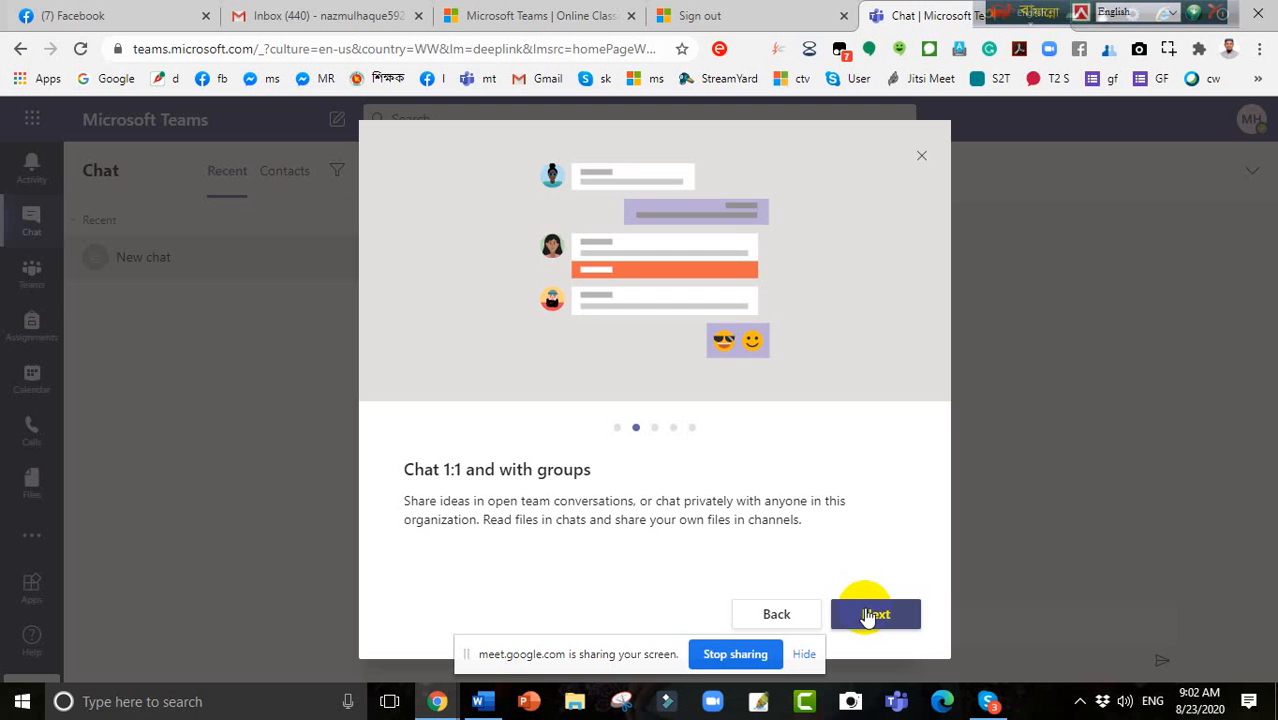
left_click(868, 618)
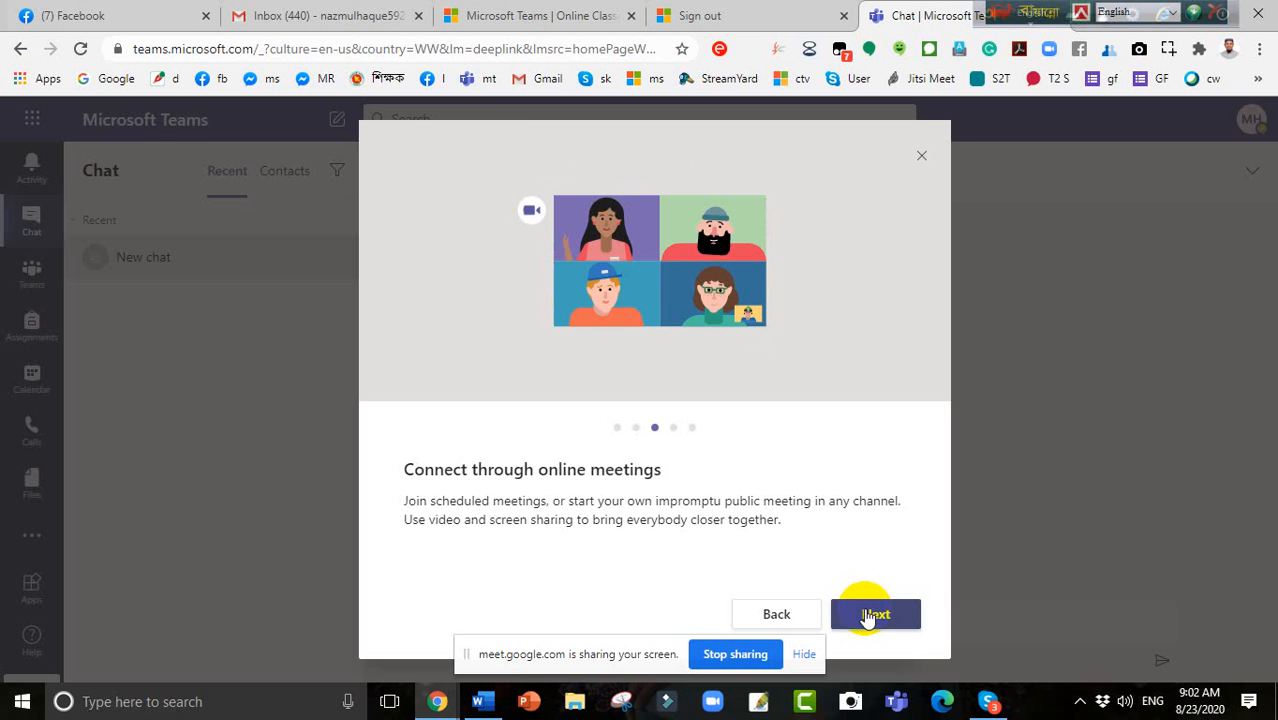
left_click(868, 618)
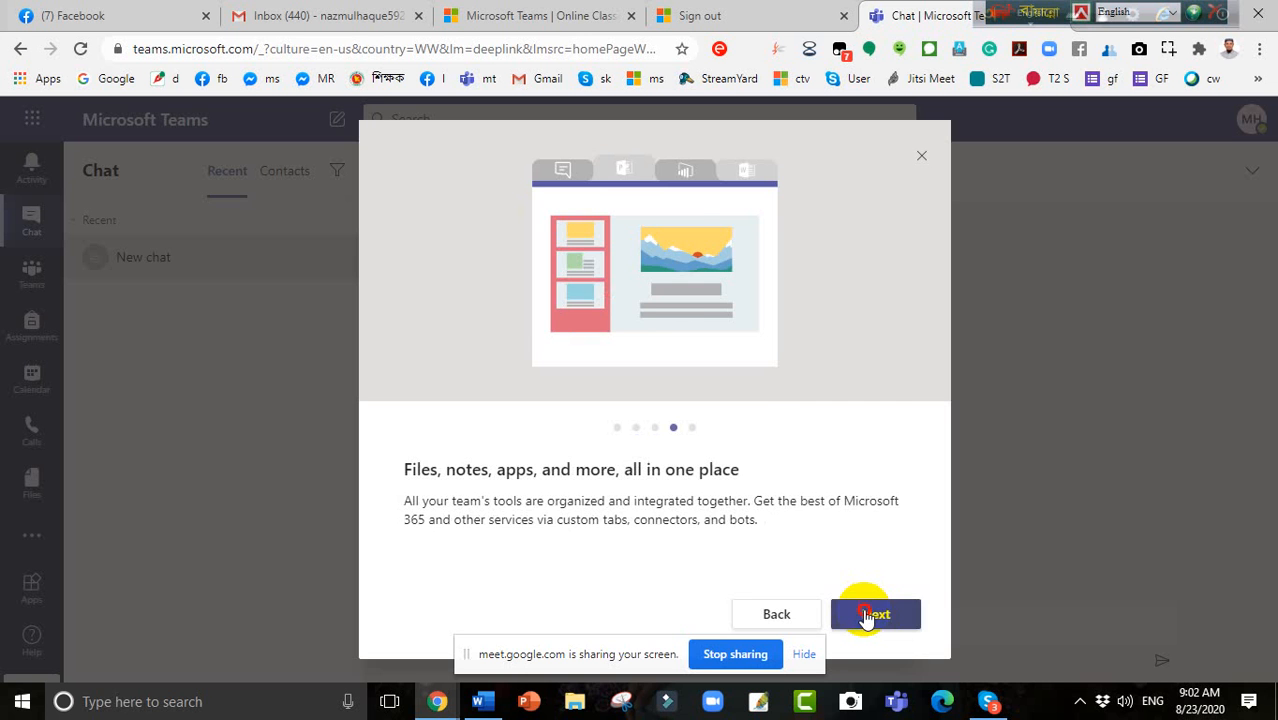
left_click(868, 618)
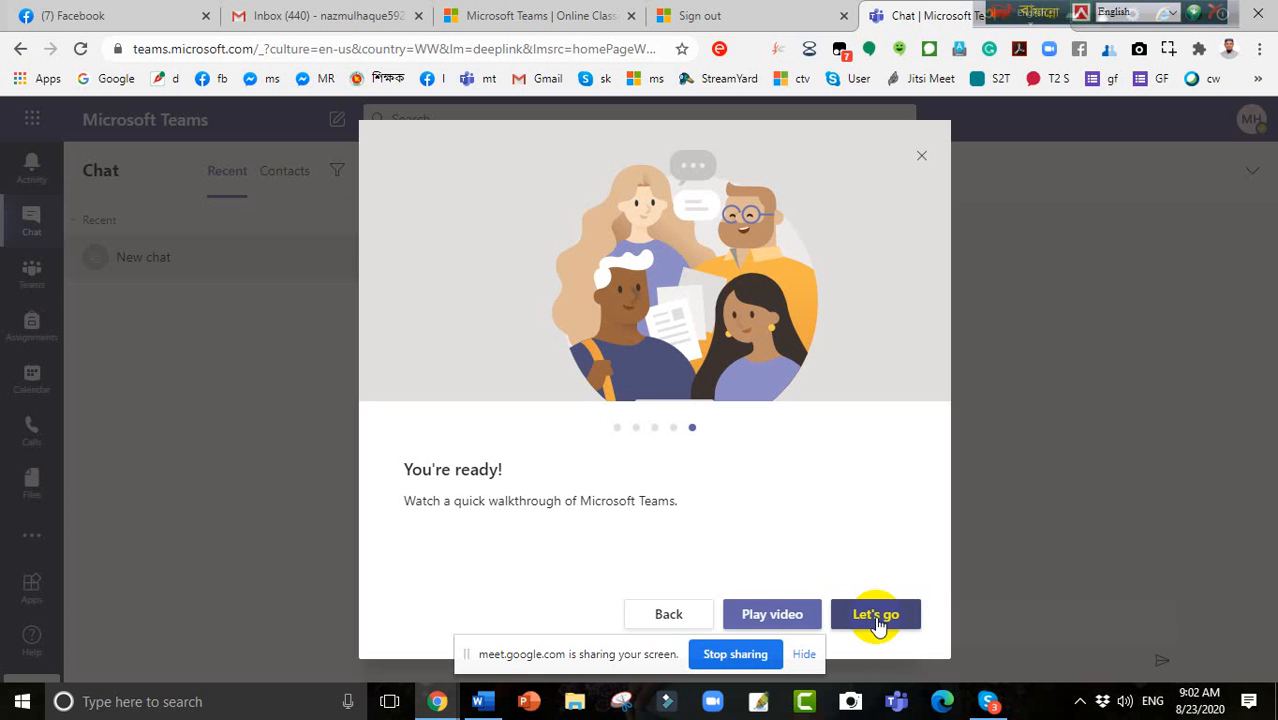
left_click(877, 618)
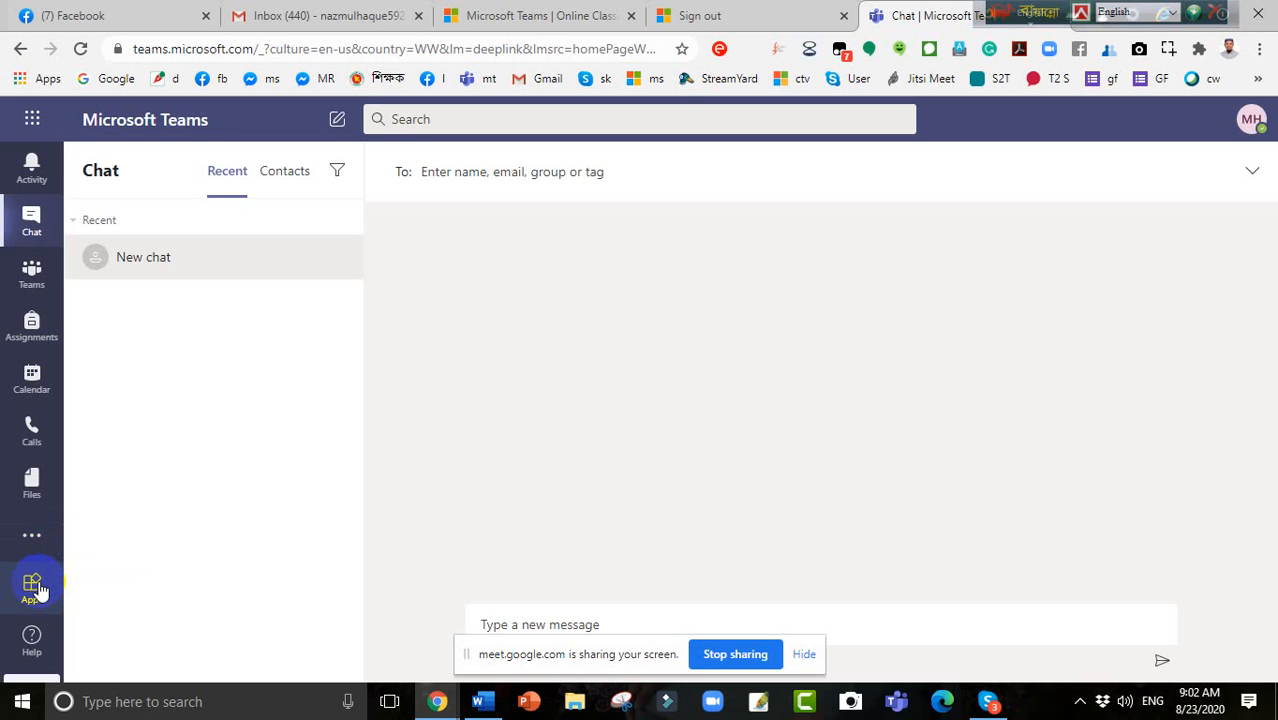
Zoom the Teams page out to 80%.
key("ctrl+minus")
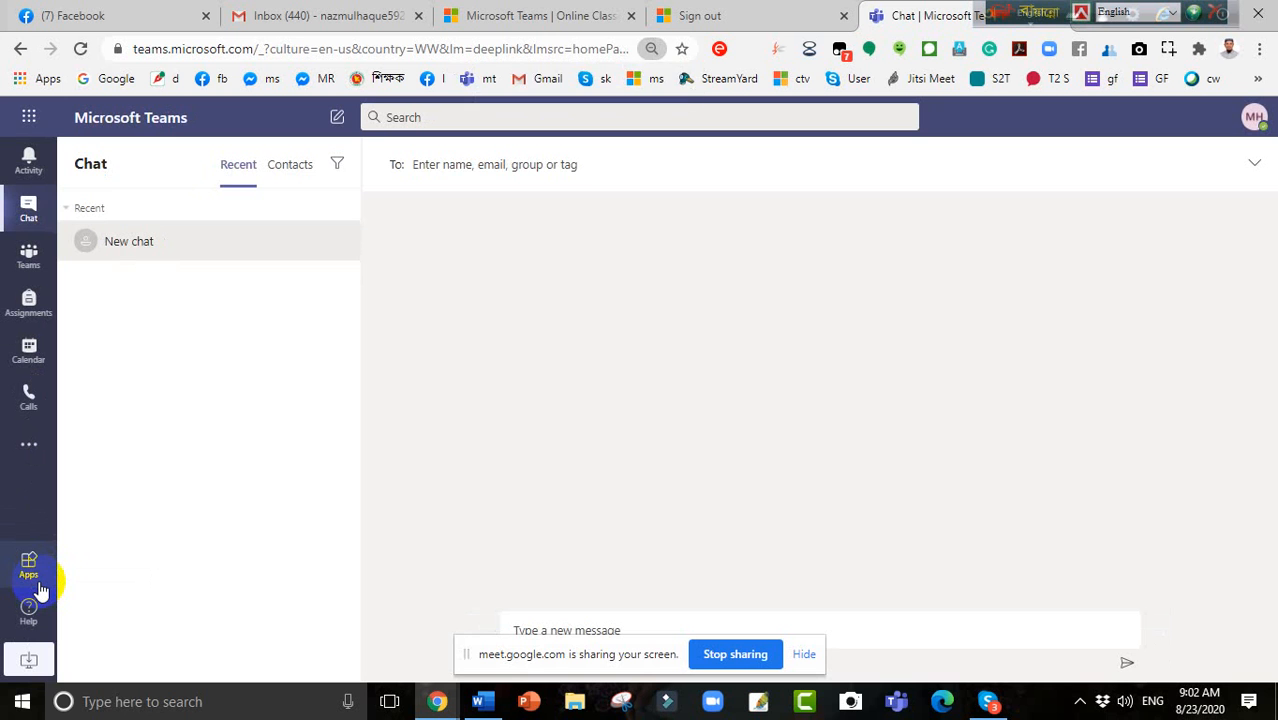
key("ctrl+minus")
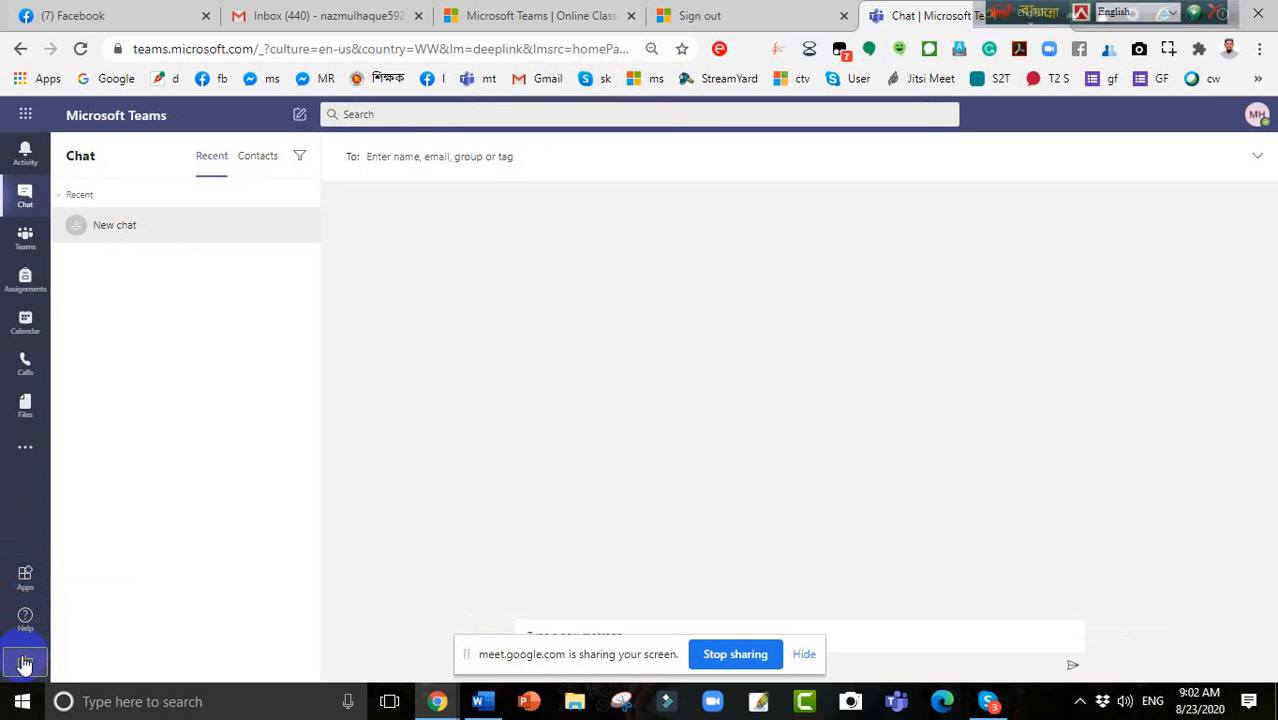
left_click(25, 663)
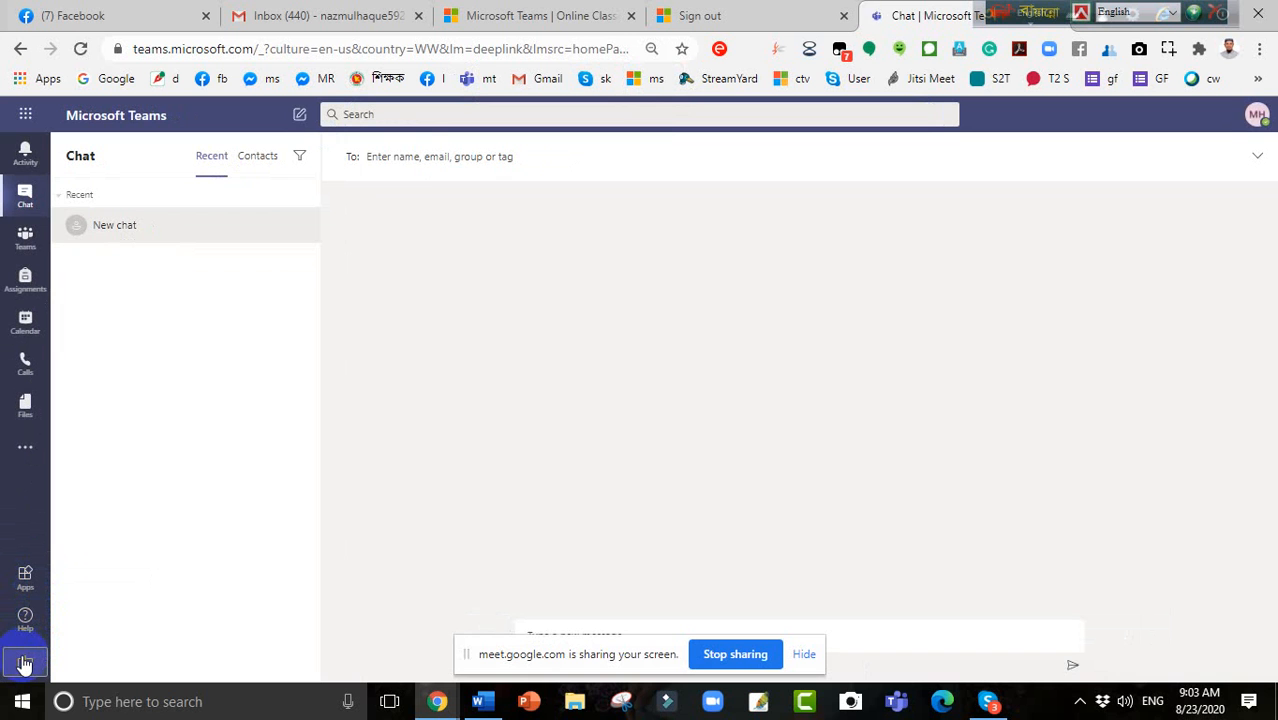